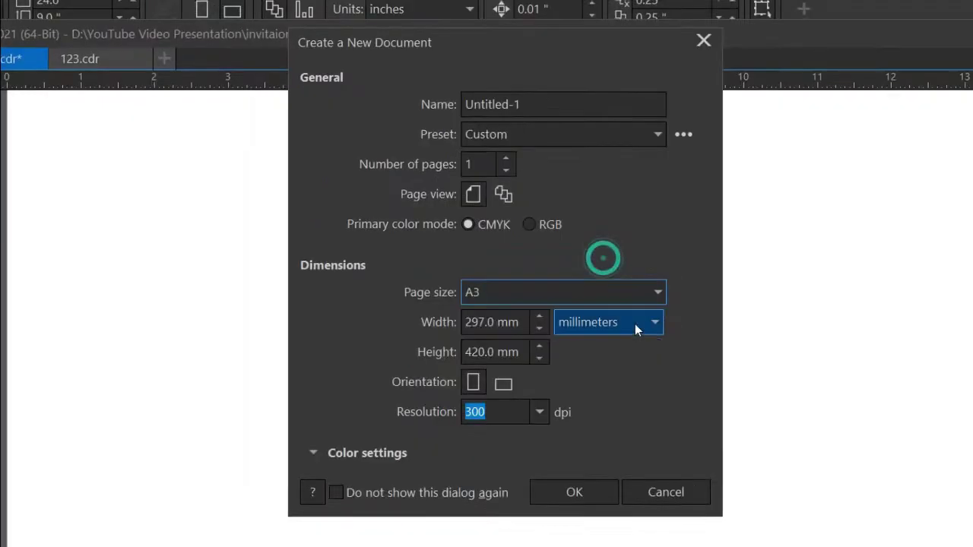
# Step: Create a new document with a custom page size of 24 by 18 inches, using inches as the unit
pyautogui.click(586, 297)
pyautogui.click(611, 346)
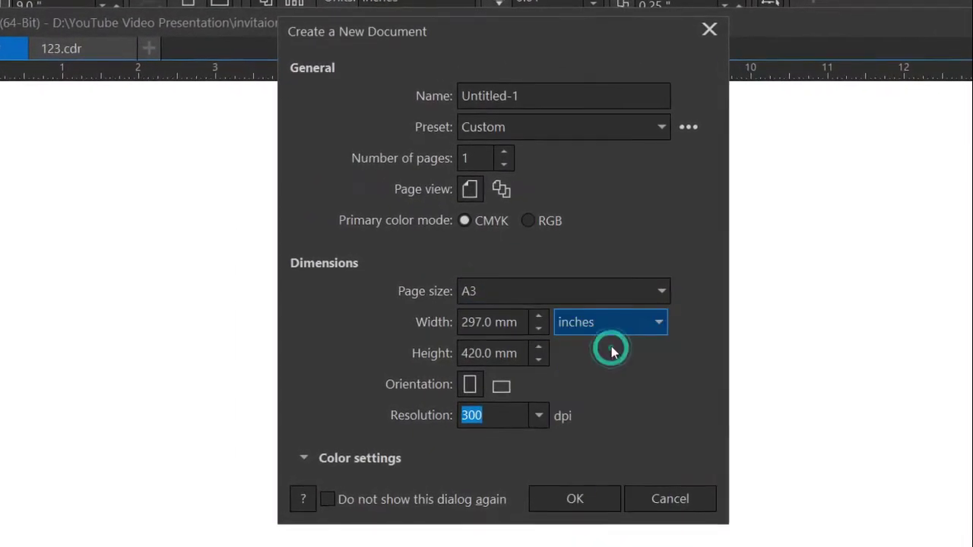
pyautogui.click(511, 323)
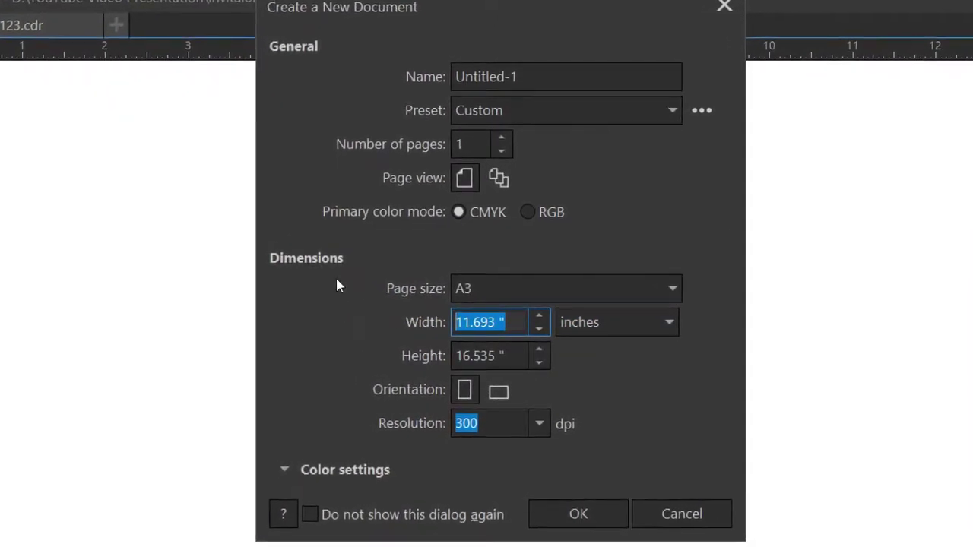
pyautogui.write('24')
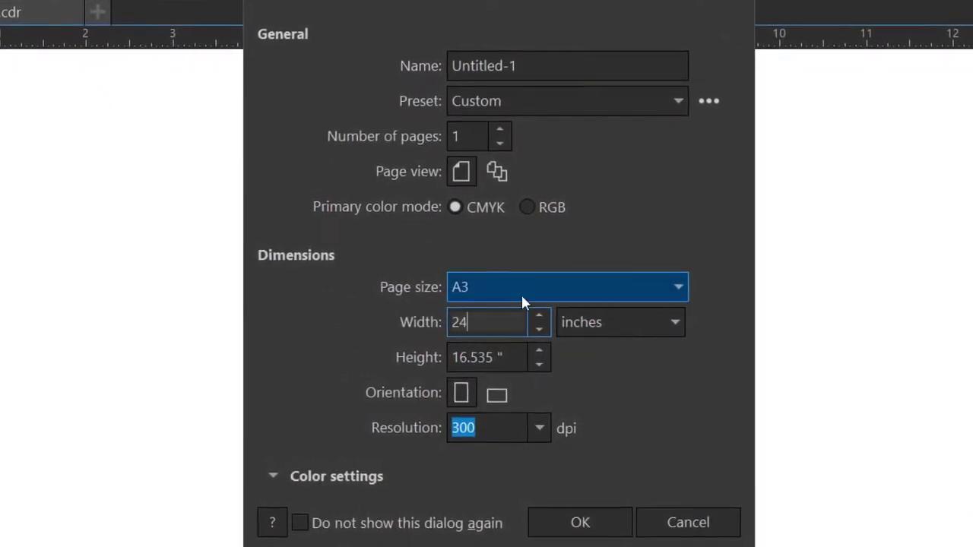
pyautogui.click(505, 358)
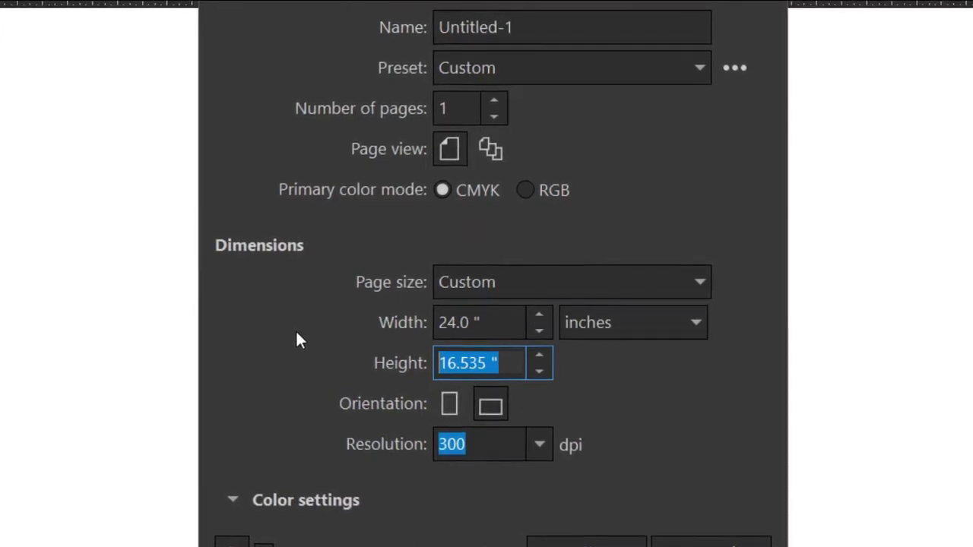
pyautogui.write('18')
pyautogui.press('Return')
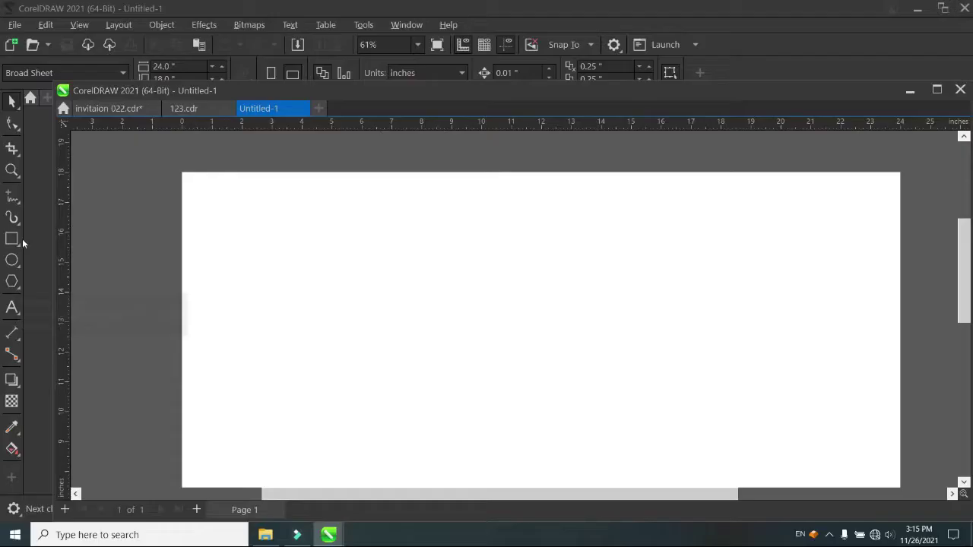
# Step: Draw a rectangle on the page and set its size to 11 by 8.25 inches
pyautogui.click(11, 238)
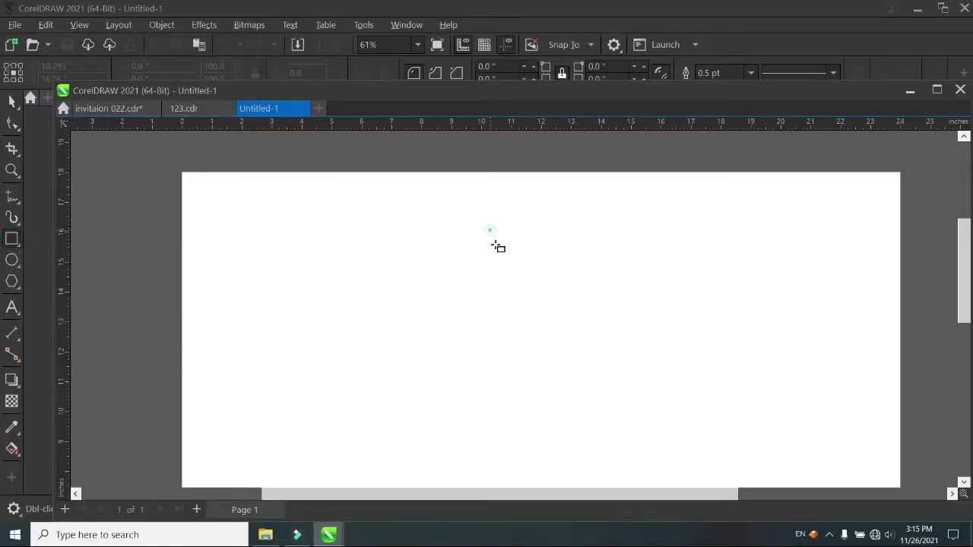
pyautogui.moveTo(489, 230); pyautogui.dragTo(787, 383)
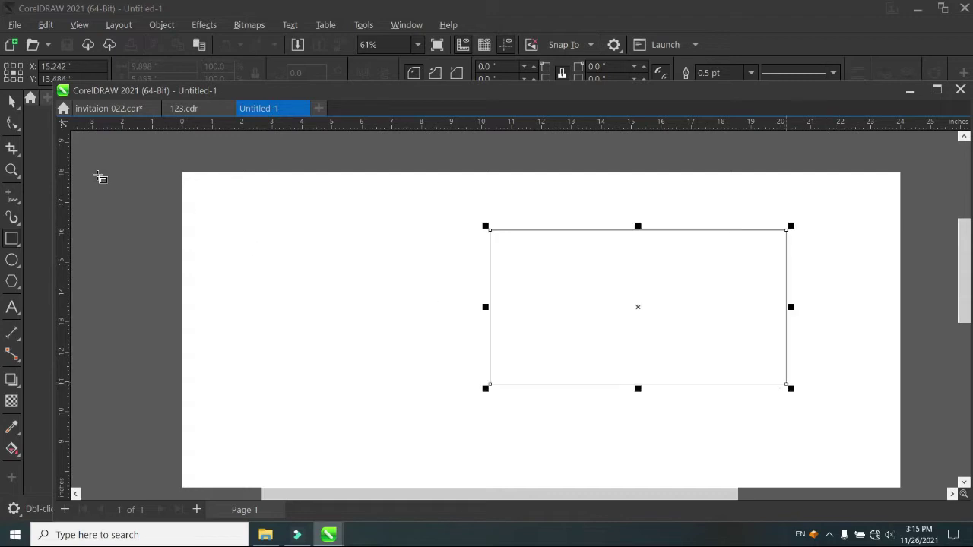
pyautogui.click(18, 106)
pyautogui.click(173, 65)
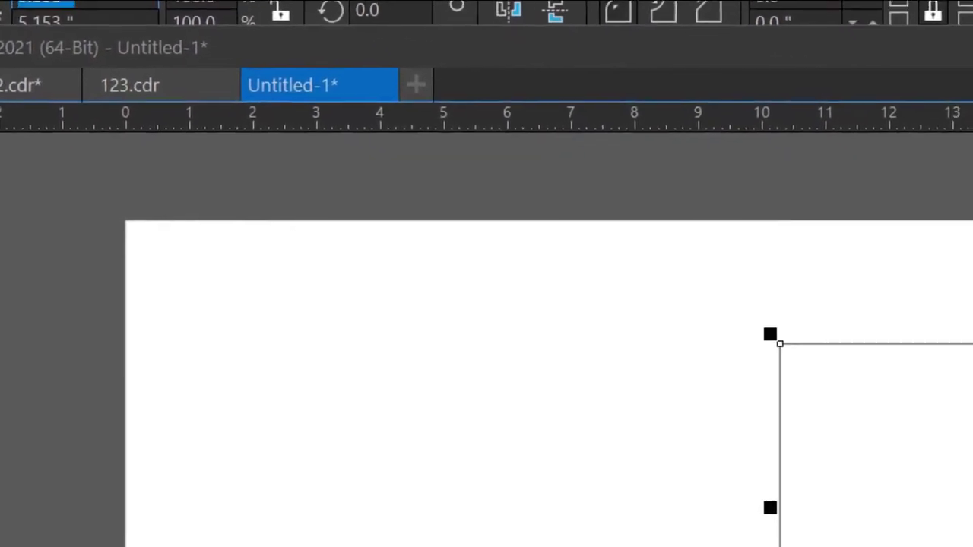
pyautogui.write('11')
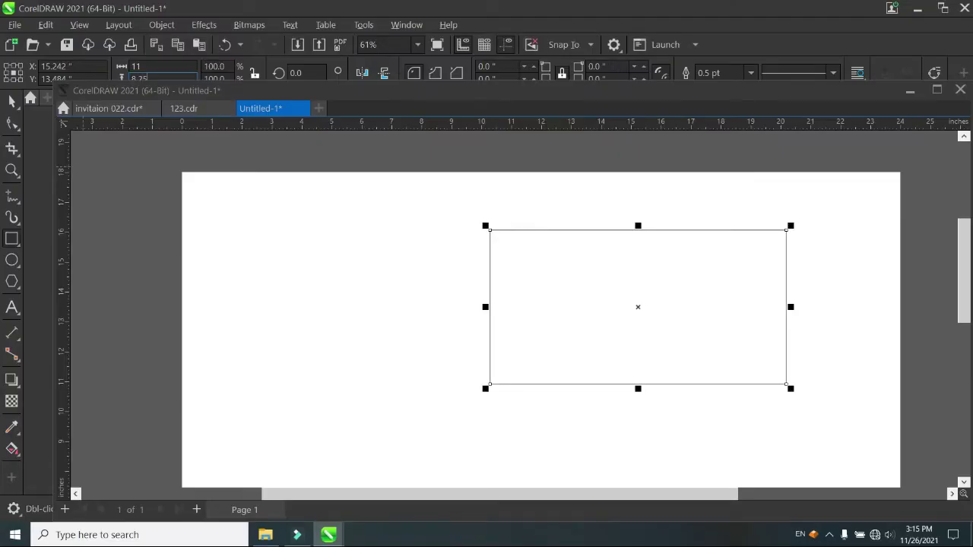
pyautogui.press('Return')
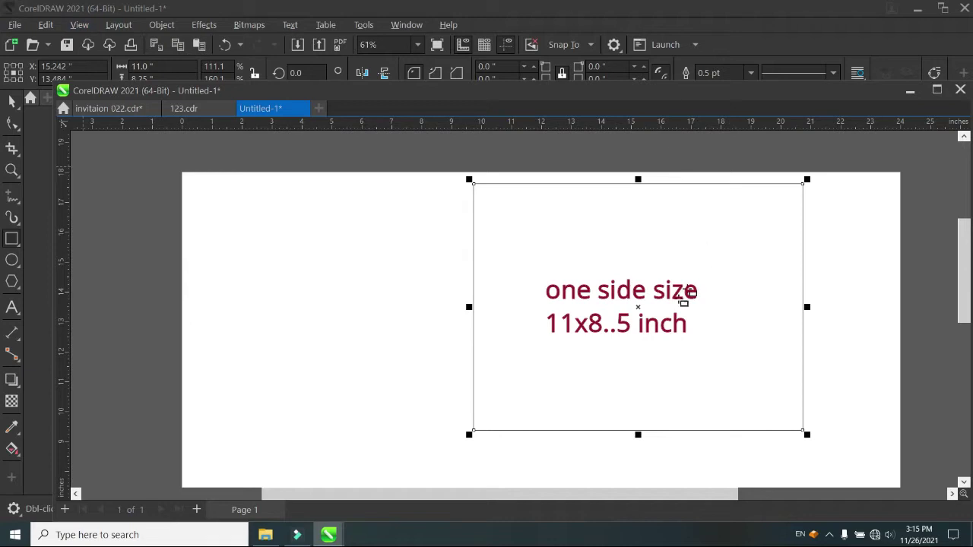
# Step: Move the rectangle toward the page's right edge and place a copy of it flush against its left side
pyautogui.scroll(-1, 661, 294)
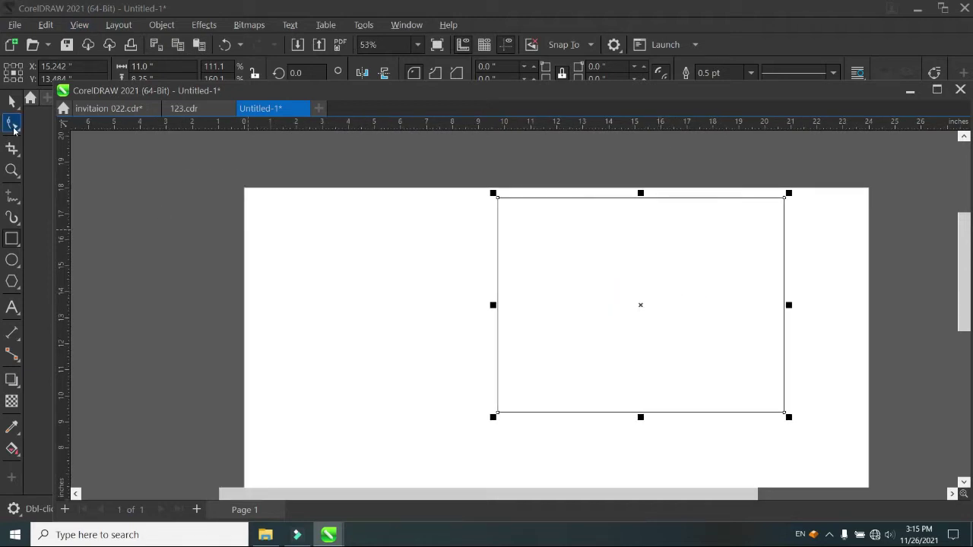
pyautogui.moveTo(689, 311); pyautogui.dragTo(742, 320)
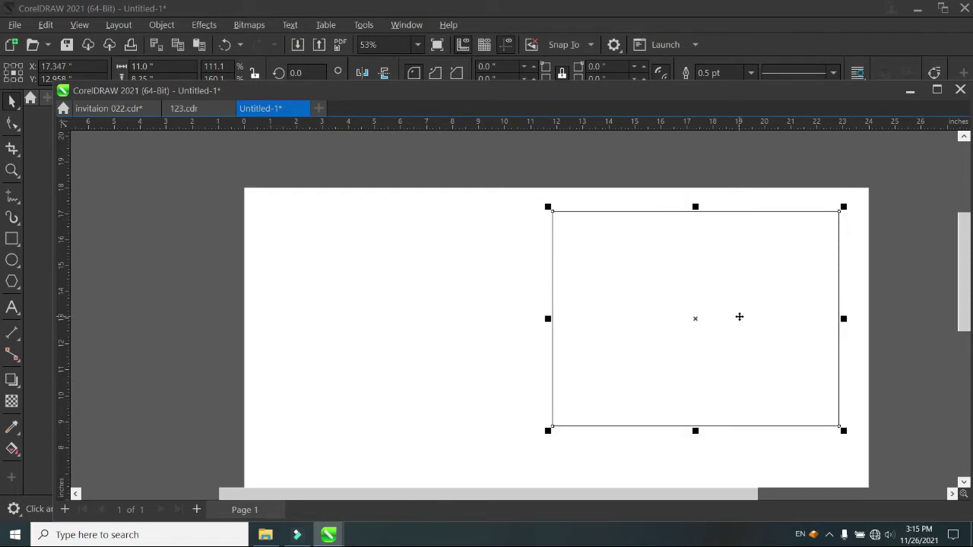
pyautogui.hotkey('ctrl', 'c')
pyautogui.hotkey('ctrl', 'v')
pyautogui.moveTo(748, 312); pyautogui.dragTo(464, 313)
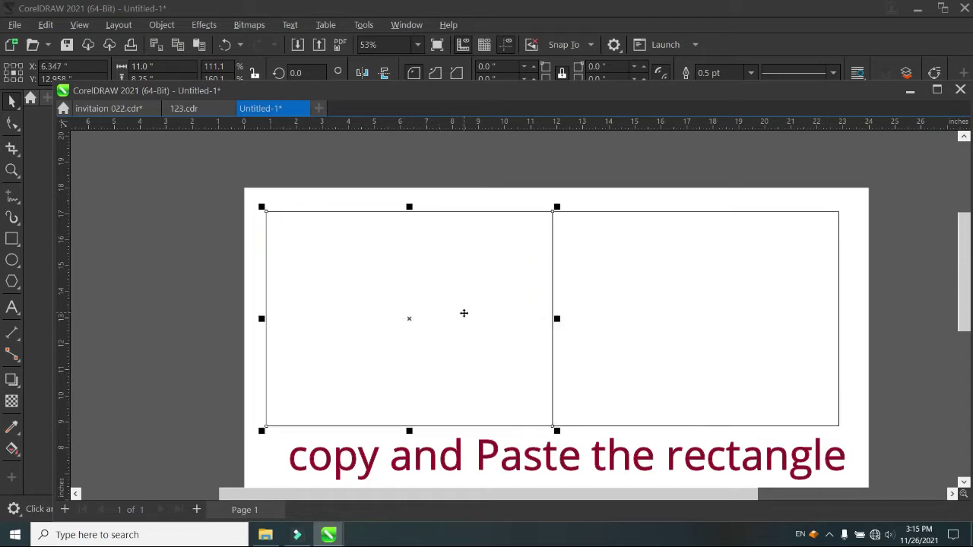
# Step: Paste the copied green background artwork and align it over the two adjoining rectangles
pyautogui.click(684, 323)
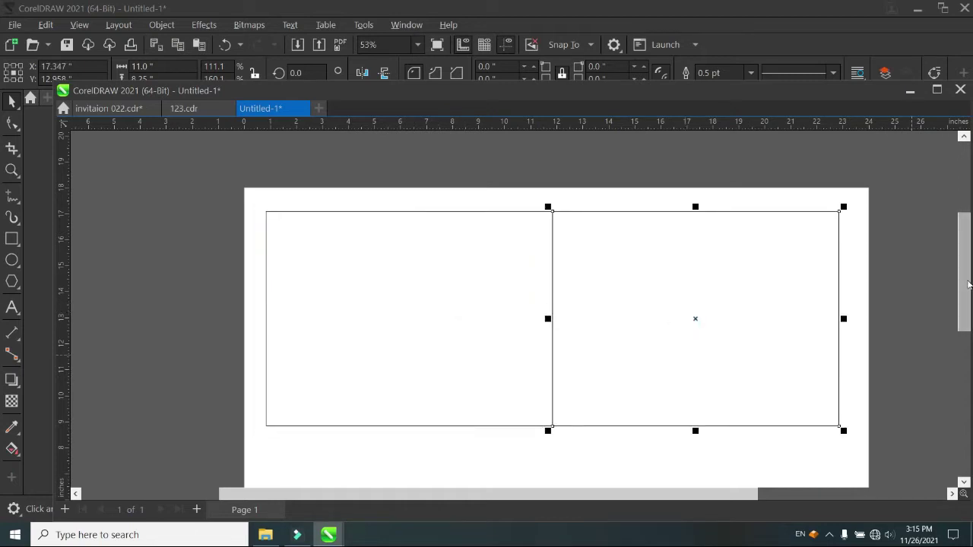
pyautogui.moveTo(967, 285)
pyautogui.mouseDown()
pyautogui.moveTo(962, 340)
pyautogui.moveTo(963, 293)
pyautogui.mouseUp()
pyautogui.moveTo(234, 149); pyautogui.dragTo(892, 418)
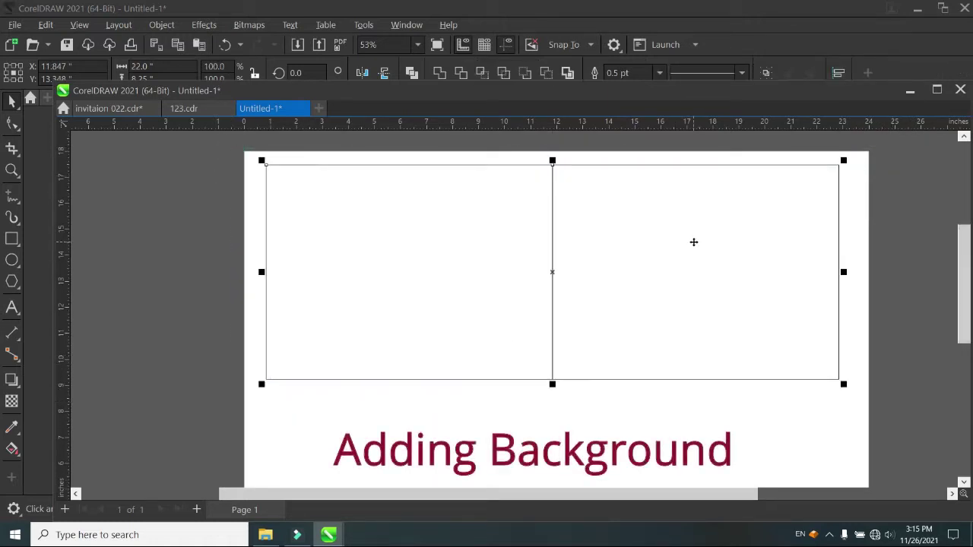
pyautogui.scroll(1, 692, 241)
pyautogui.click(616, 314)
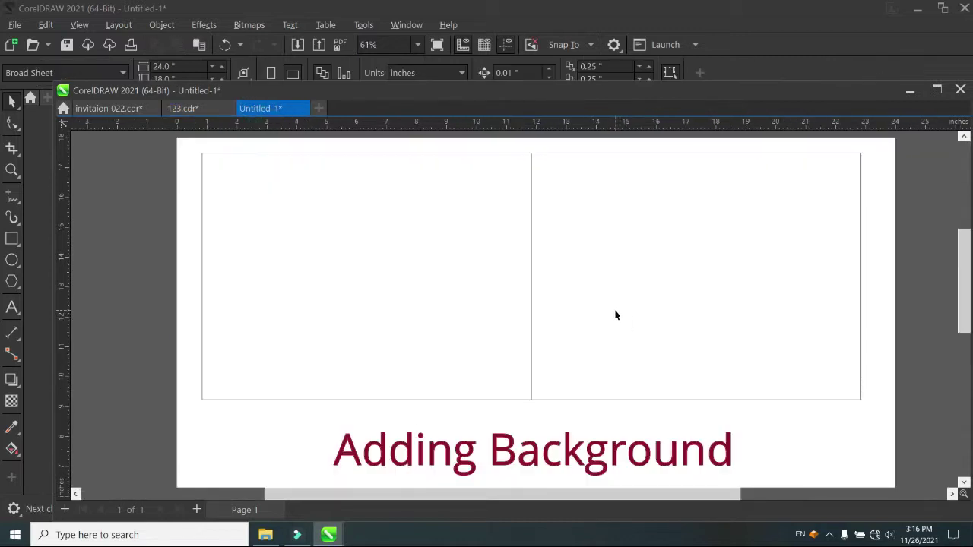
pyautogui.hotkey('ctrl', 'v')
pyautogui.moveTo(687, 399); pyautogui.dragTo(689, 248)
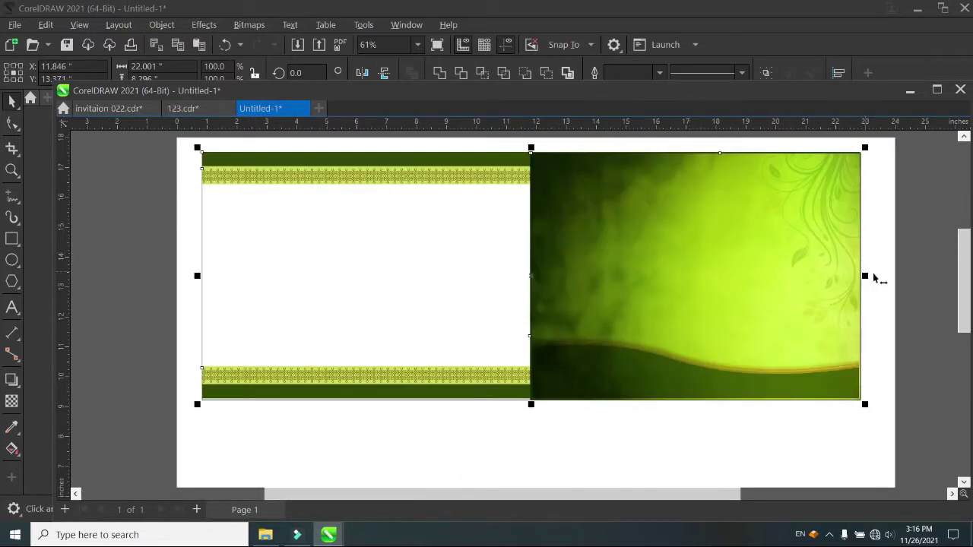
pyautogui.click(878, 262)
pyautogui.click(861, 247)
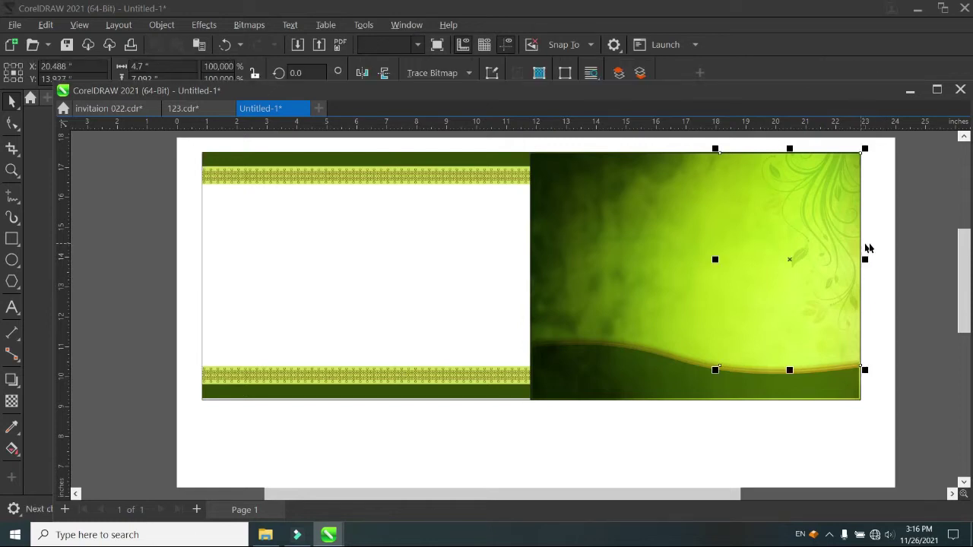
pyautogui.click(899, 189)
pyautogui.click(840, 151)
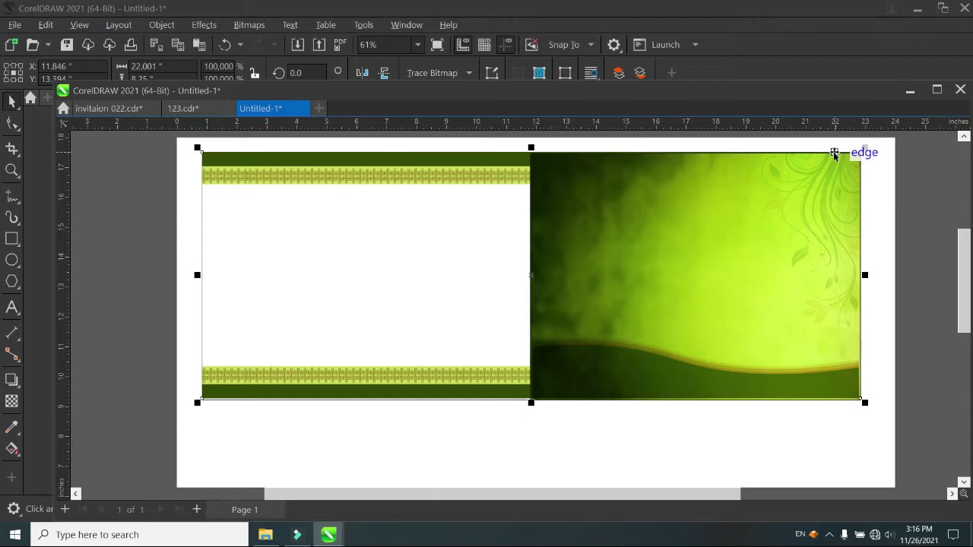
pyautogui.click(801, 166)
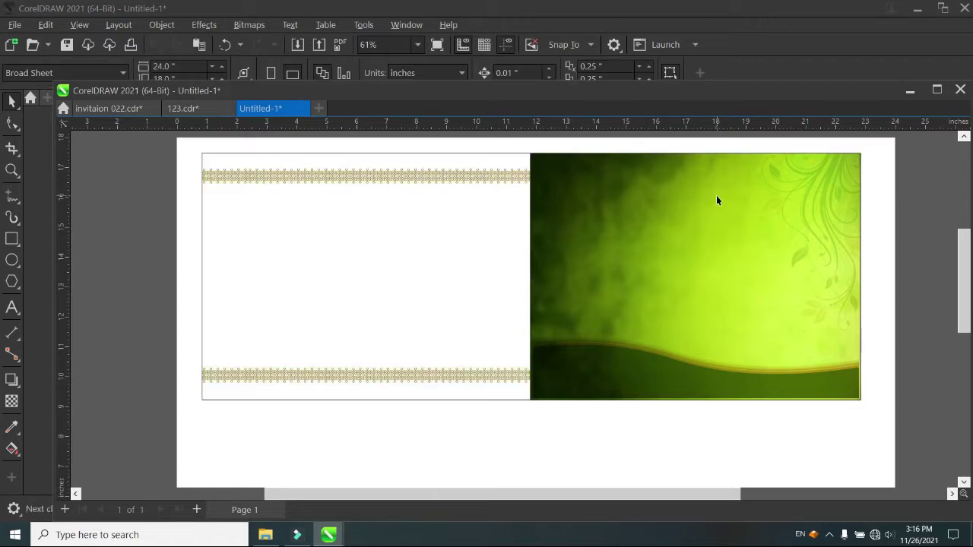
pyautogui.click(134, 322)
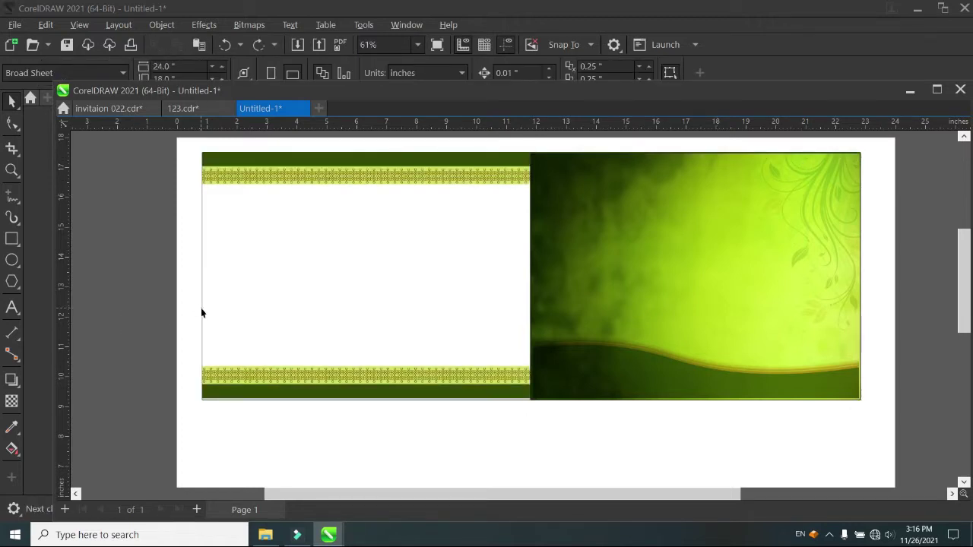
# Step: Move the green band artwork down out of the way and delete the left rectangle's outline
pyautogui.click(201, 310)
pyautogui.moveTo(202, 311); pyautogui.dragTo(217, 388)
pyautogui.click(239, 154)
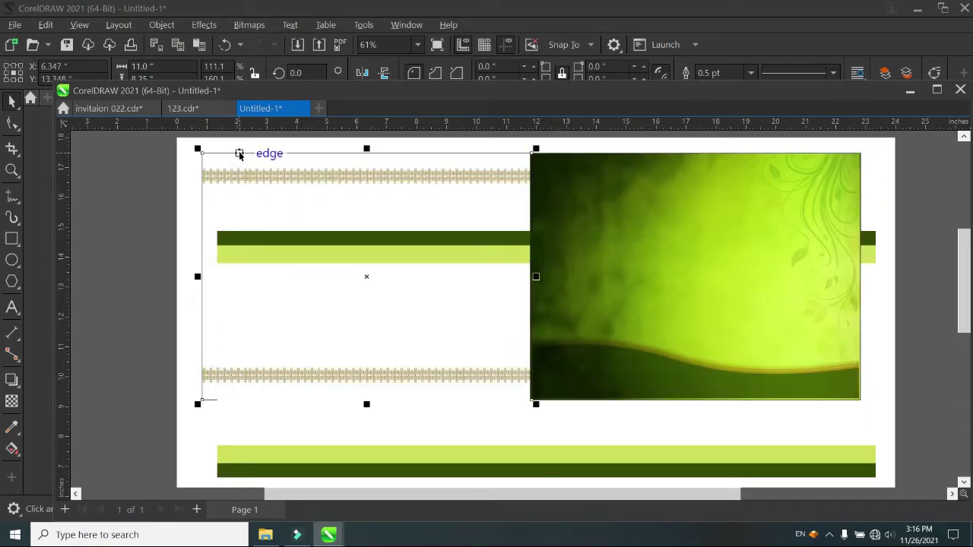
pyautogui.press('Delete')
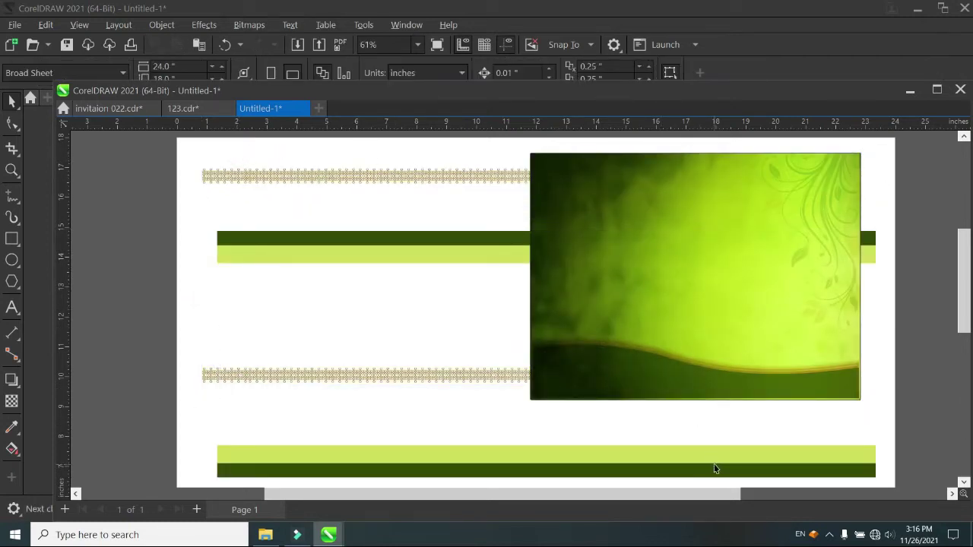
# Step: Move the green bands back behind the patterned borders, level with the top and bottom of the right panel's background
pyautogui.moveTo(715, 469)
pyautogui.mouseDown()
pyautogui.moveTo(725, 254)
pyautogui.moveTo(697, 297)
pyautogui.moveTo(704, 368)
pyautogui.moveTo(694, 418)
pyautogui.moveTo(700, 403)
pyautogui.mouseUp()
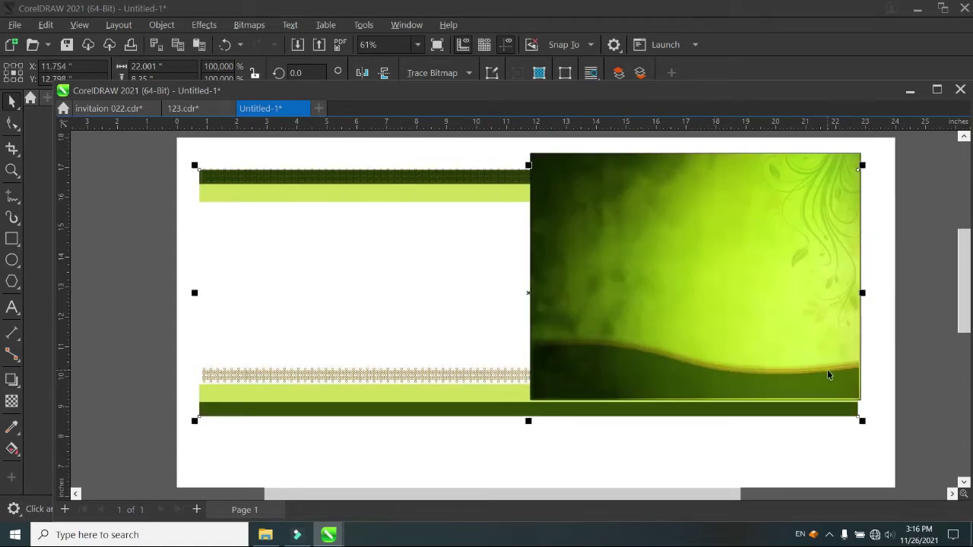
pyautogui.moveTo(387, 342); pyautogui.dragTo(393, 327)
pyautogui.click(929, 352)
pyautogui.scroll(2, 745, 348)
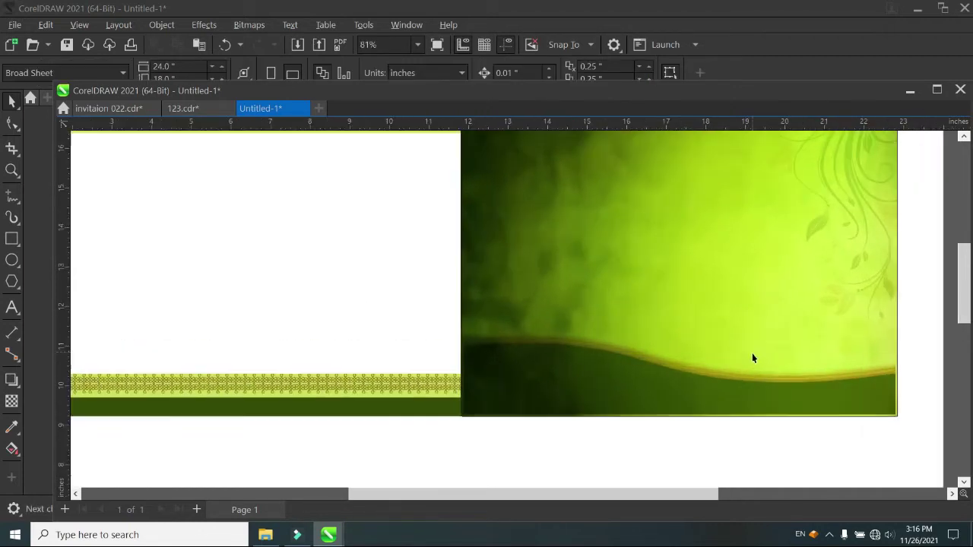
pyautogui.scroll(-3, 635, 345)
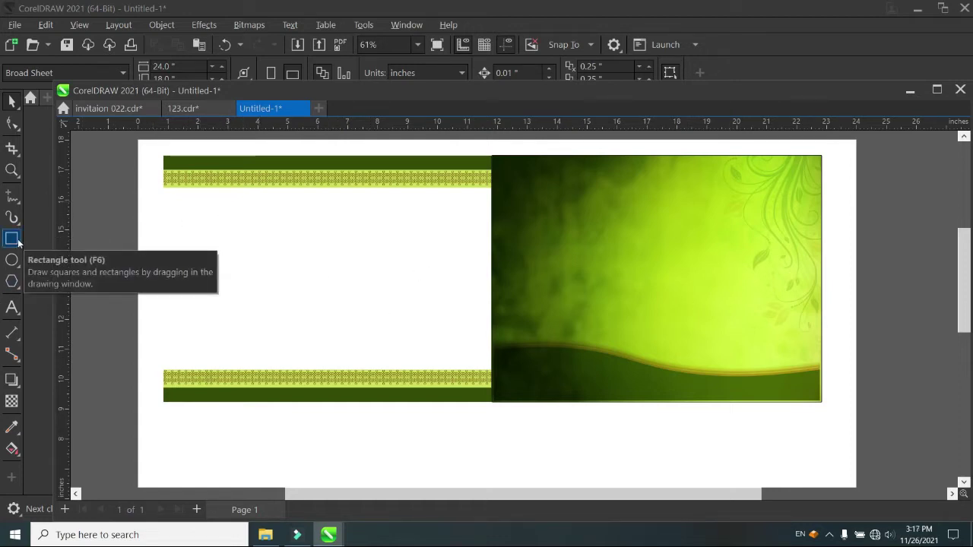
pyautogui.click(822, 186)
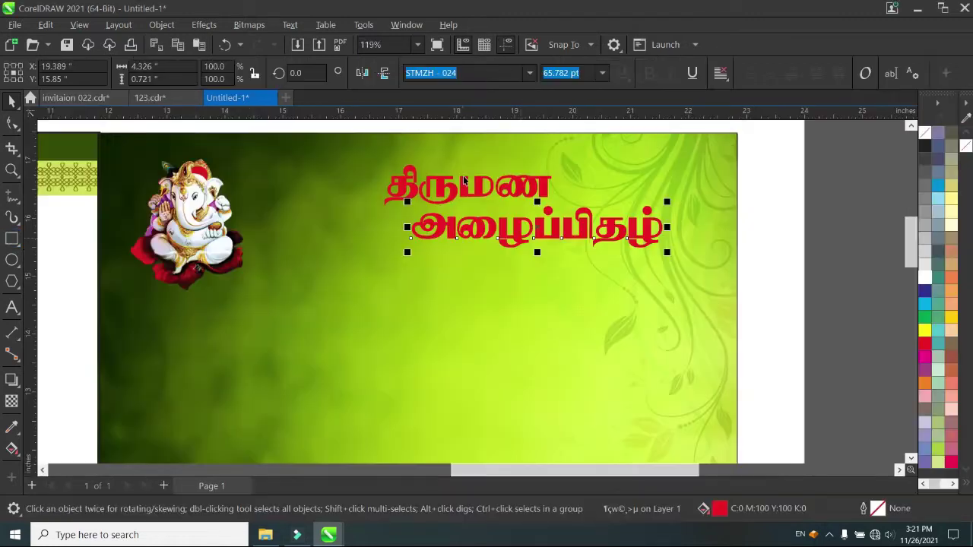
# Step: Place a copy of the two-line red heading "திருமண அழைப்பிதழ்" below the original and fill the copy white
pyautogui.keyDown('shift'); pyautogui.click(462, 186); pyautogui.keyUp('shift')
pyautogui.moveTo(469, 184); pyautogui.dragTo(504, 300)
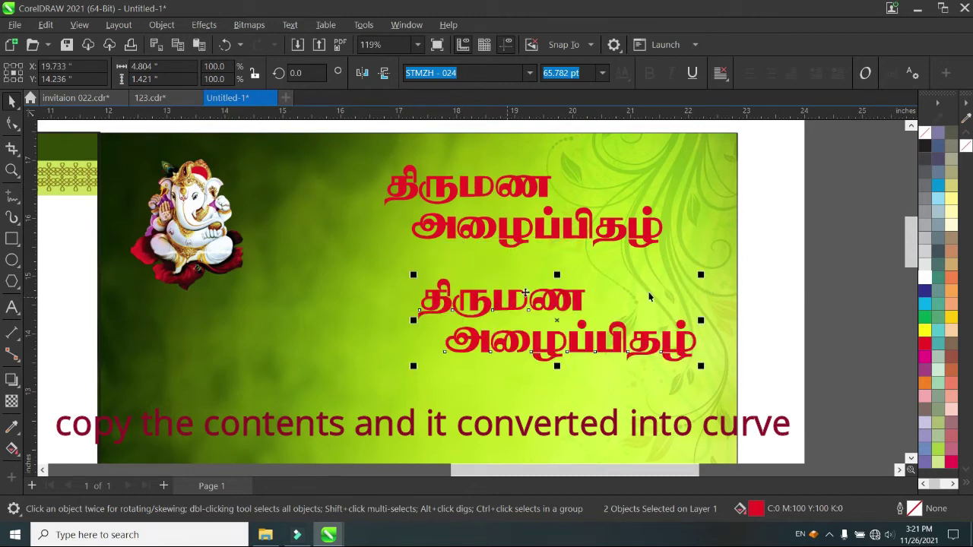
pyautogui.click(926, 278)
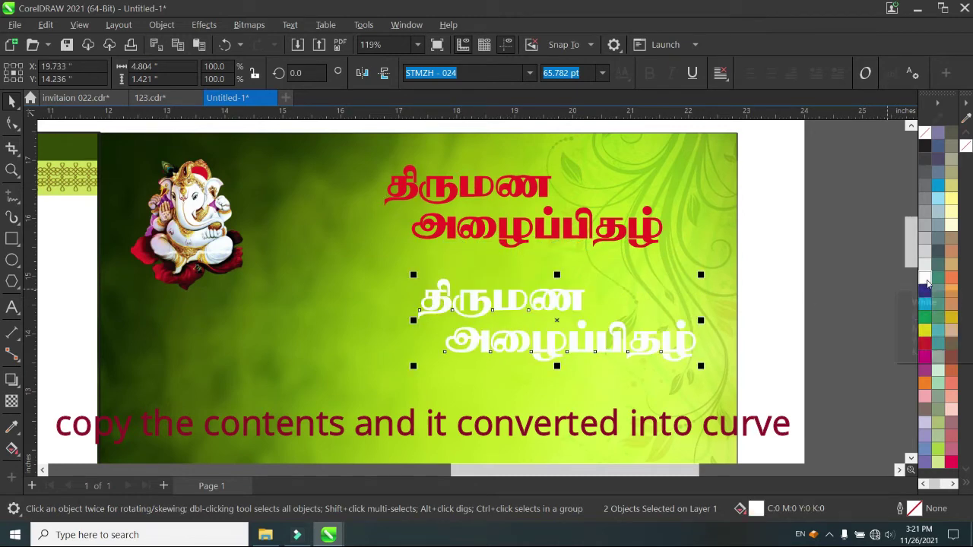
# Step: Convert the white heading copy to curves and give it a 3 pt white outline
pyautogui.rightClick(579, 302)
pyautogui.click(644, 123)
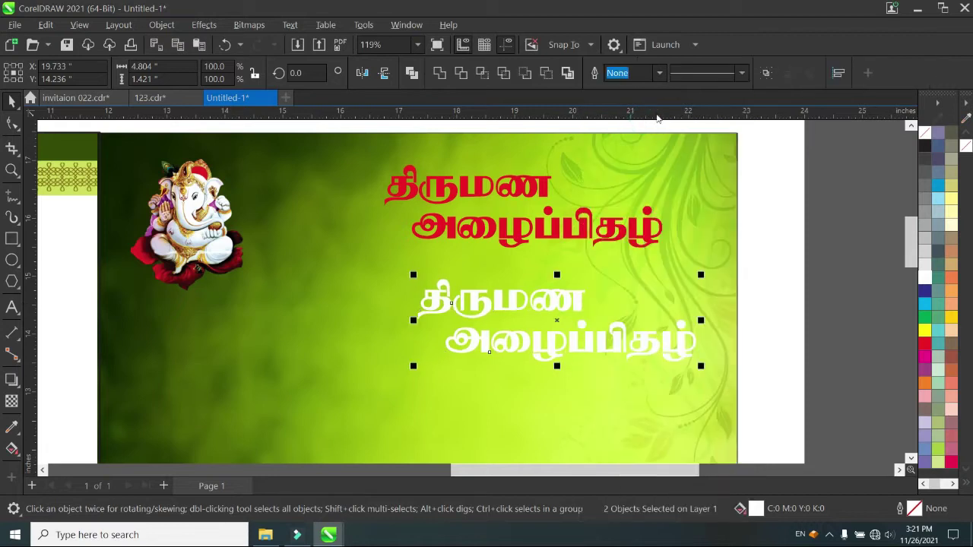
pyautogui.click(660, 72)
pyautogui.click(635, 175)
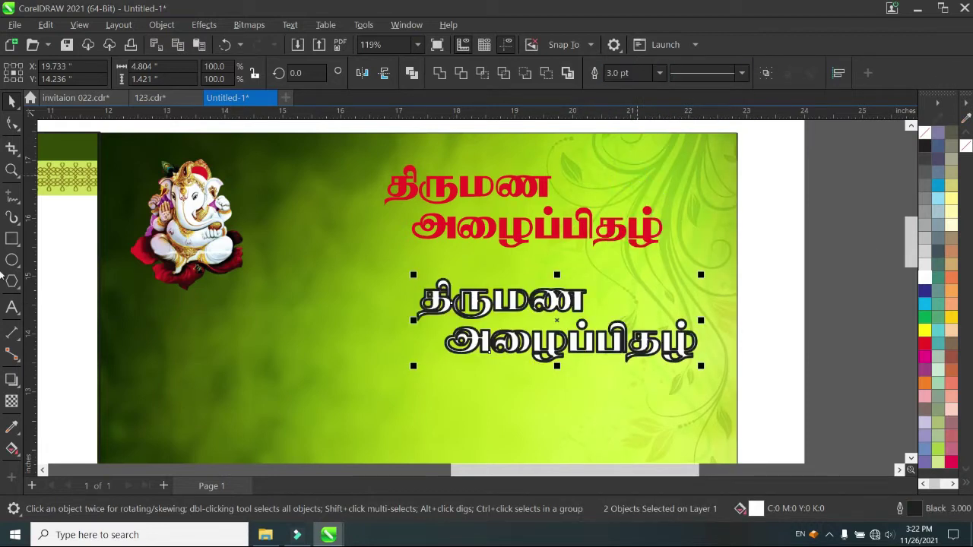
pyautogui.rightClick(921, 278)
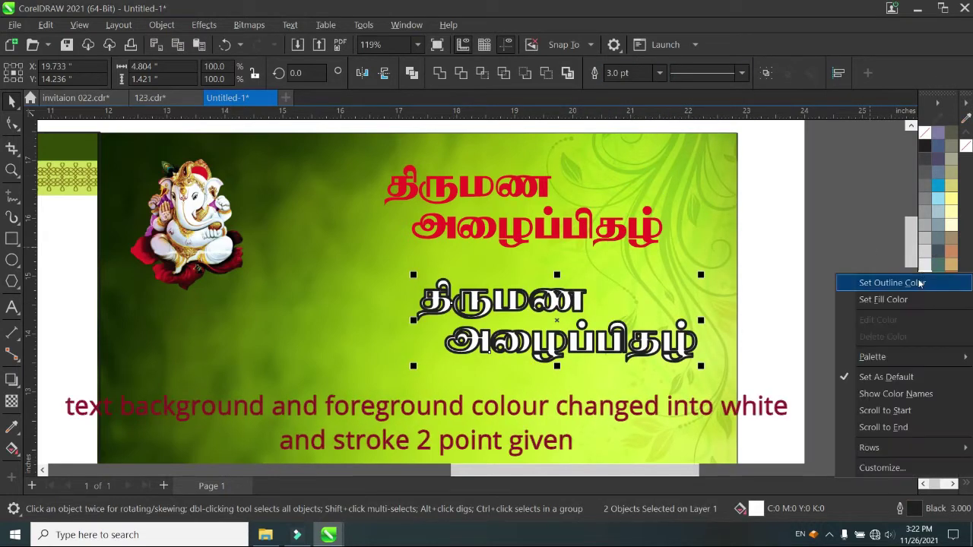
pyautogui.click(919, 282)
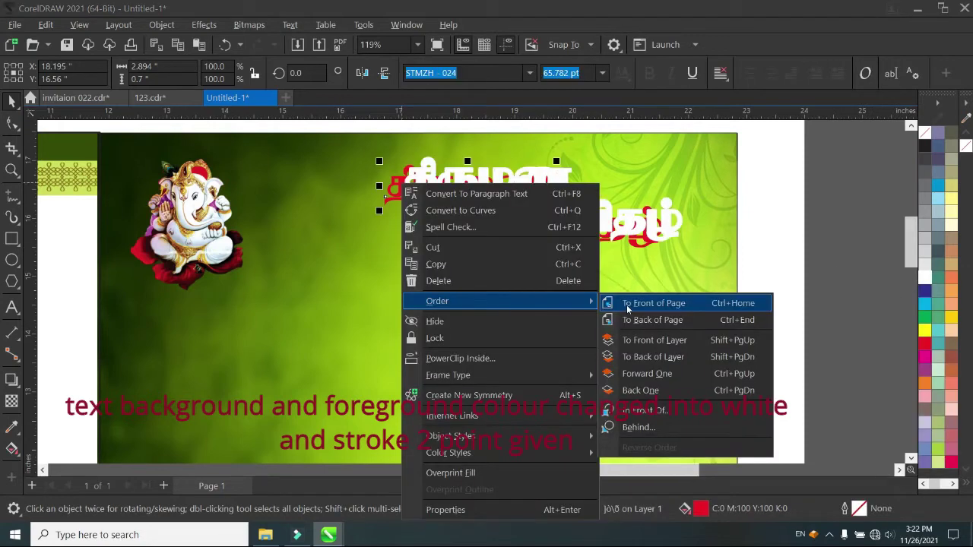
# Step: Bring the red heading line "திருமண" to the front of the page and place it over its white outlined copy
pyautogui.click(628, 302)
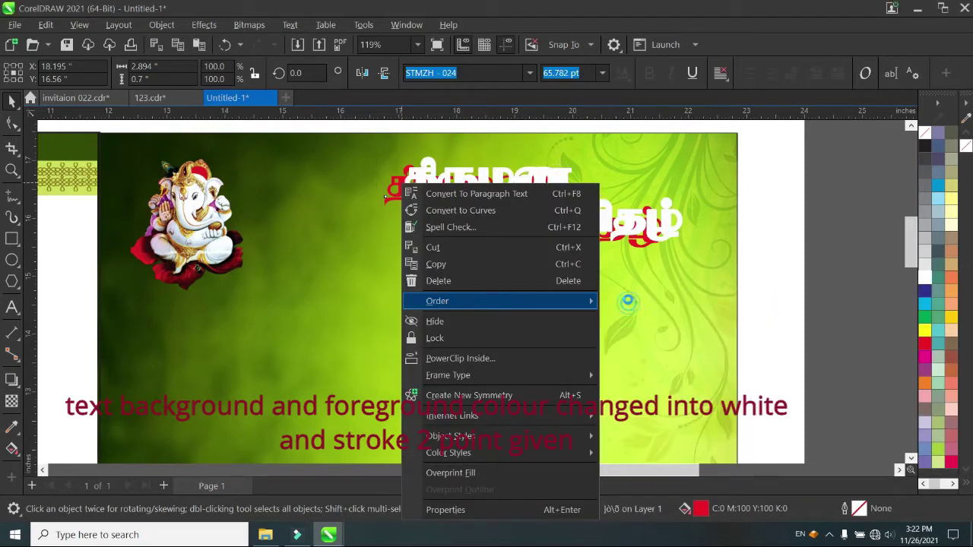
pyautogui.moveTo(448, 184); pyautogui.dragTo(471, 177)
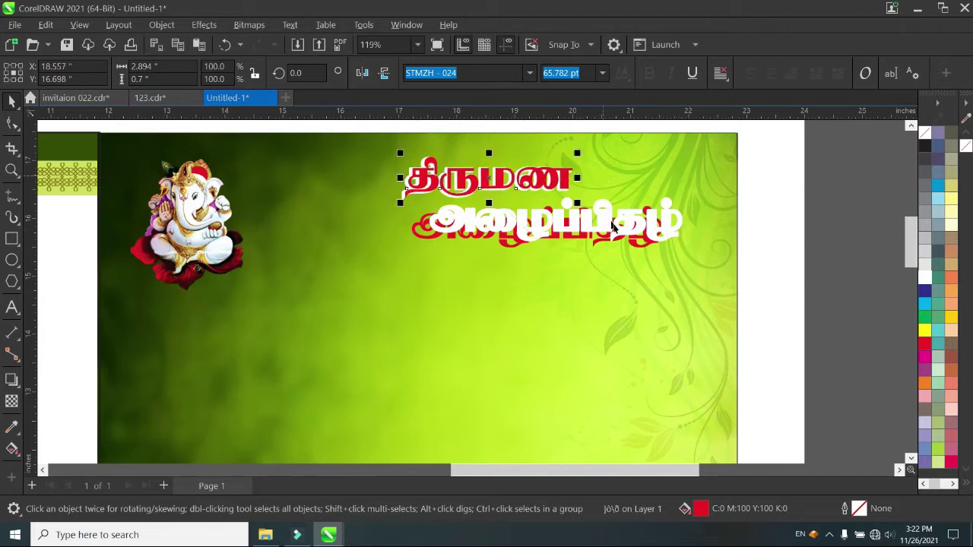
# Step: Bring the red heading line "அழைப்பிதழ்" to the front and place it over its white outlined copy
pyautogui.click(633, 244)
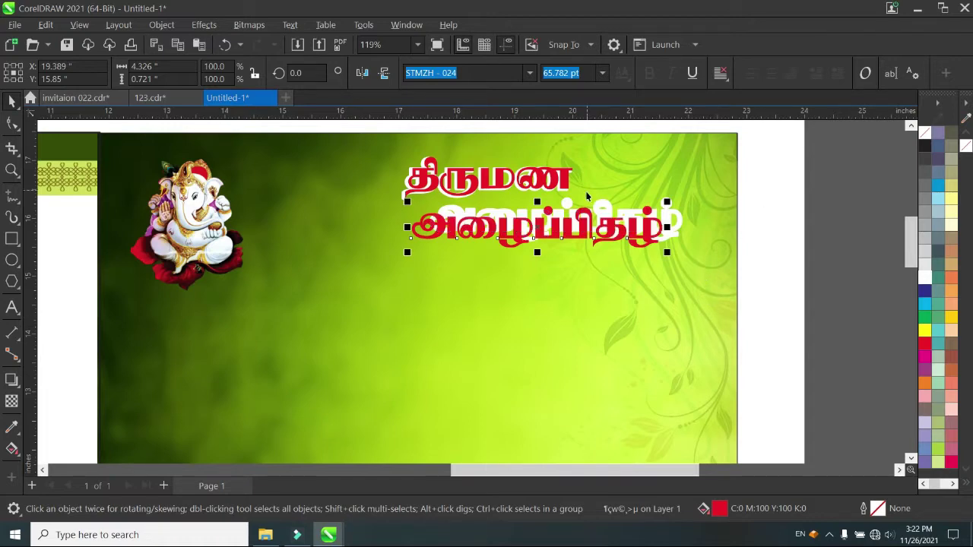
pyautogui.scroll(1, 587, 196)
pyautogui.moveTo(605, 236); pyautogui.dragTo(614, 232)
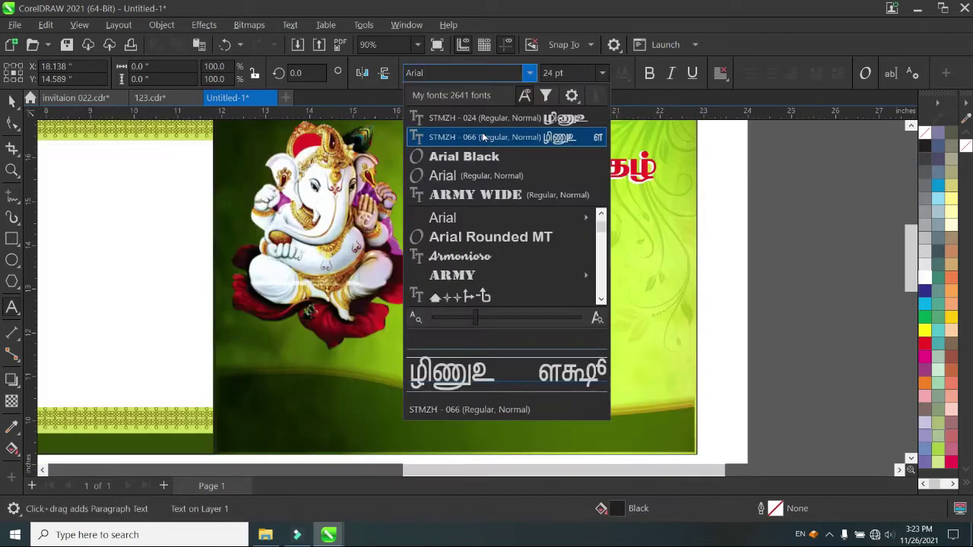
# Step: Add the artistic text "மணமக்கள்" in the STMZH - 066 font below the red heading
pyautogui.press('Return')
pyautogui.click(672, 165)
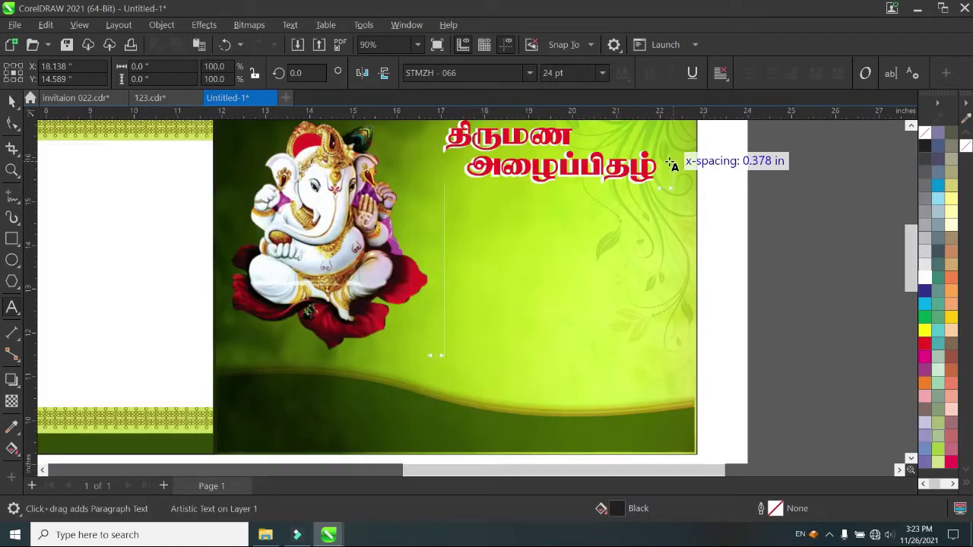
pyautogui.click(491, 217)
pyautogui.write('மண')
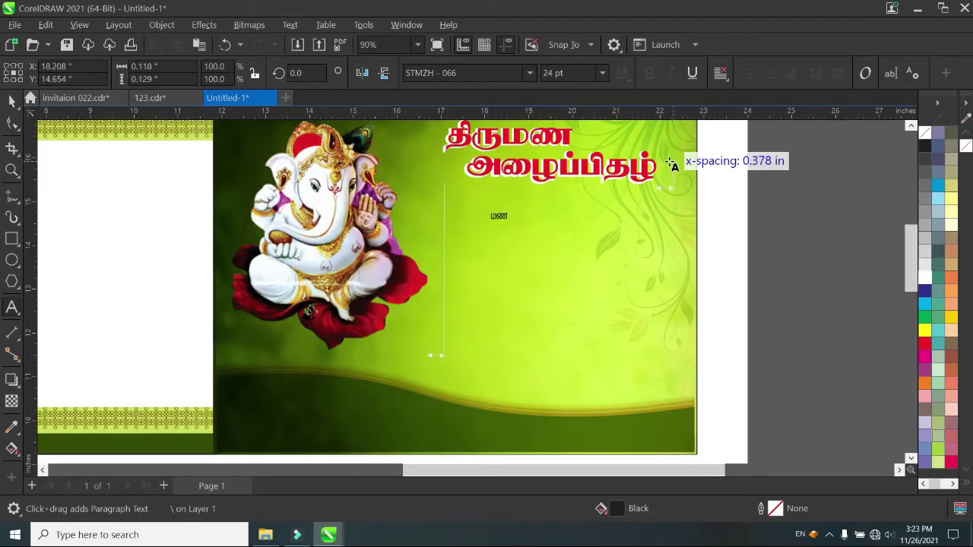
pyautogui.write('மகள')
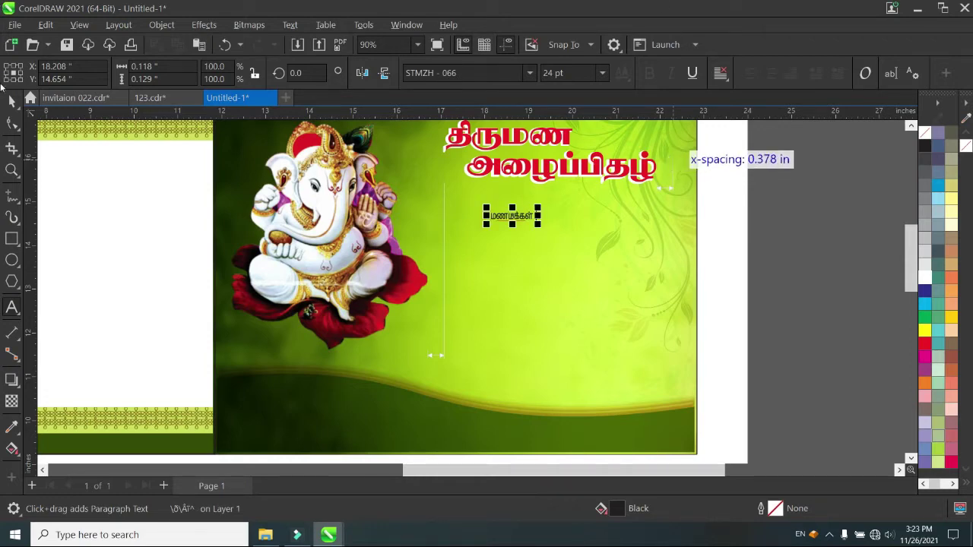
pyautogui.click(12, 101)
# Step: Move the "மணமக்கள்" text to sit centrally below the heading and set its font size to 36 pt
pyautogui.scroll(2, 520, 212)
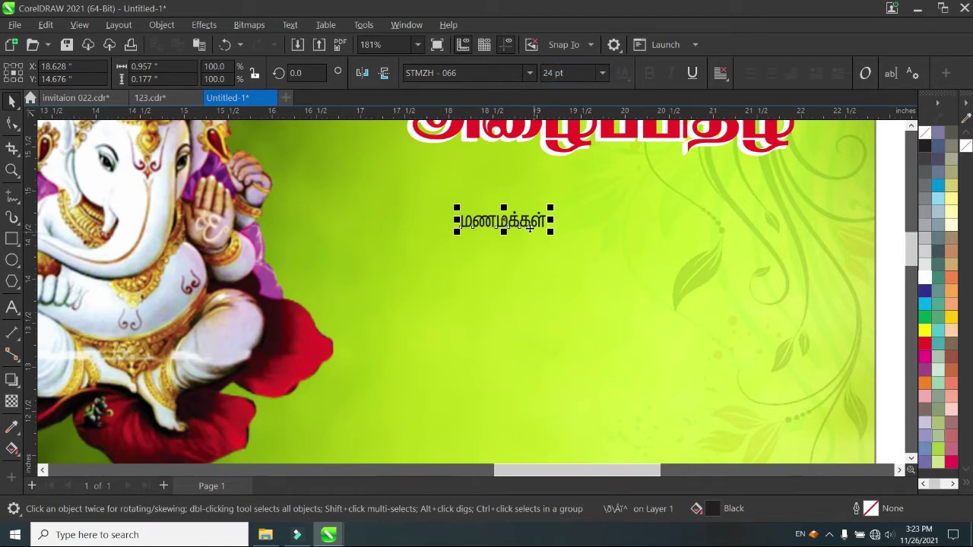
pyautogui.moveTo(523, 231); pyautogui.dragTo(608, 243)
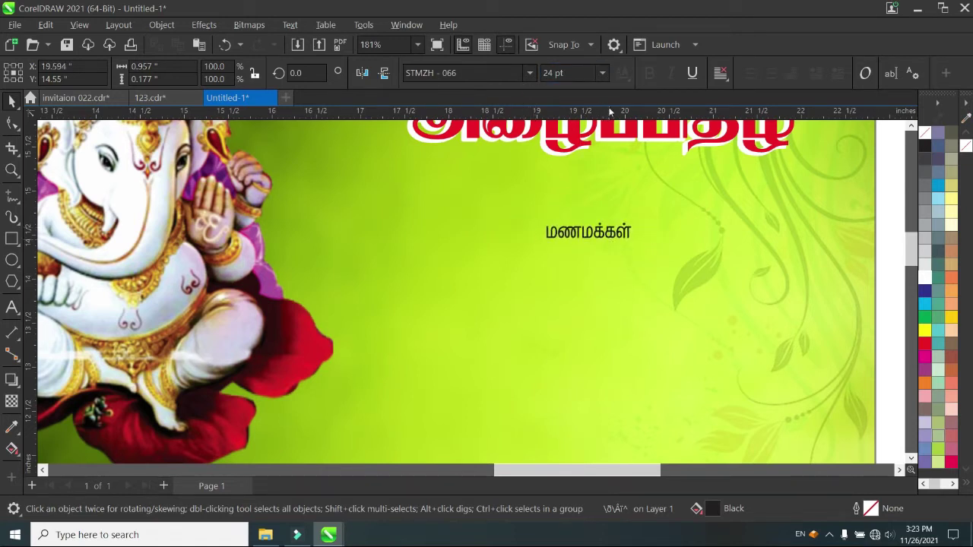
pyautogui.click(601, 72)
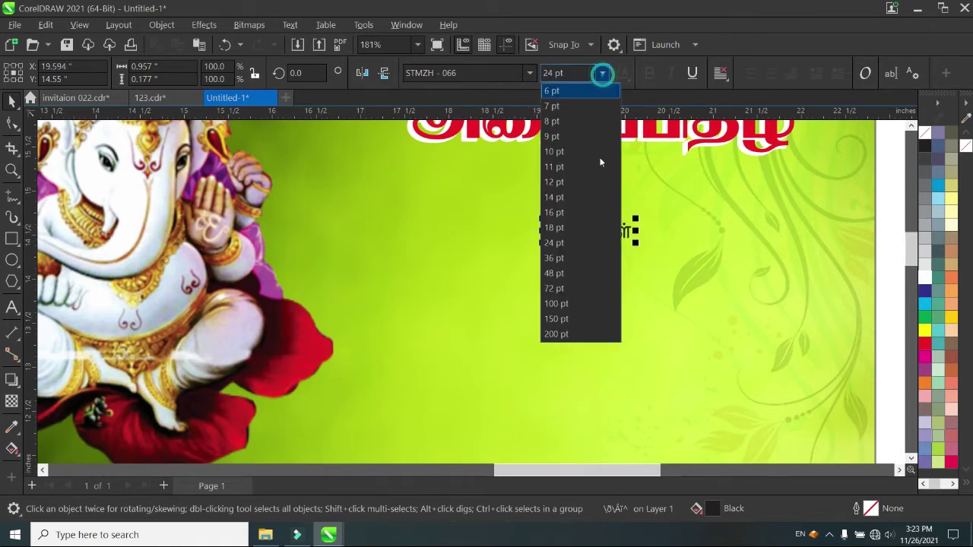
pyautogui.click(586, 260)
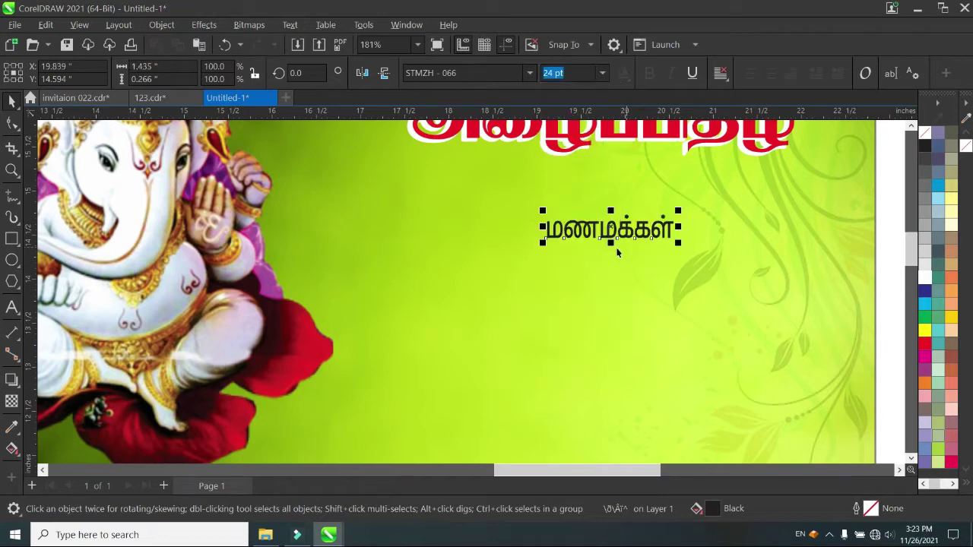
pyautogui.scroll(-2, 632, 262)
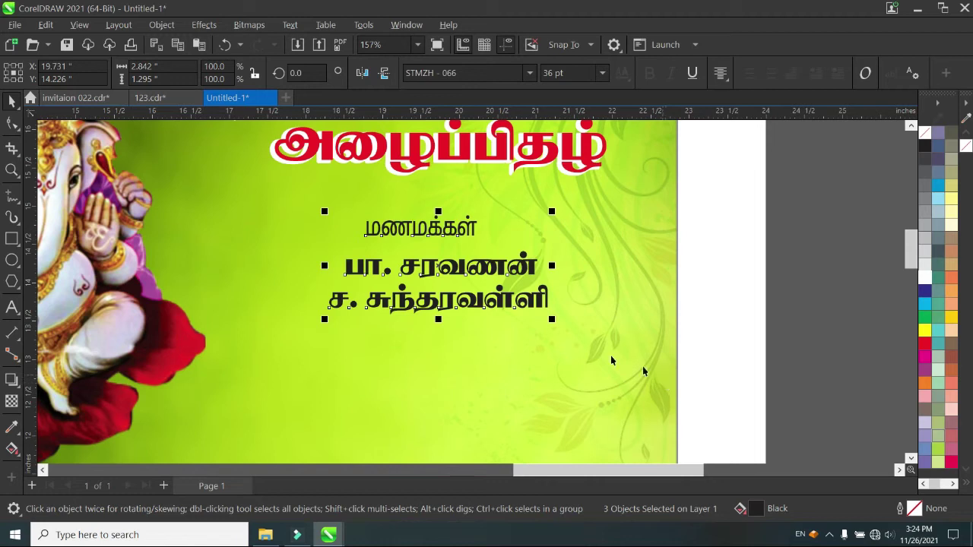
pyautogui.click(798, 535)
pyautogui.click(824, 481)
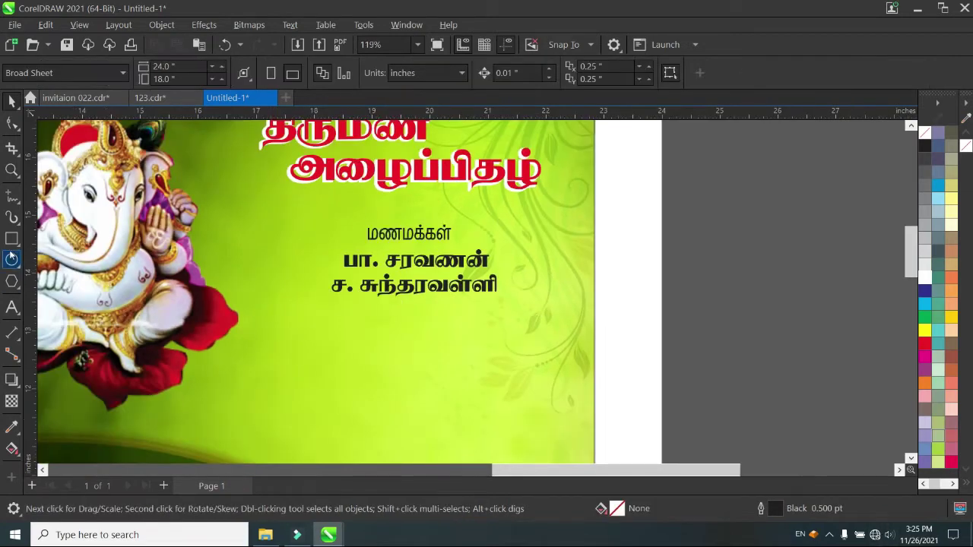
# Step: Draw a rectangle about 2.5 by 0.36 inches below the couple's names and round all its corners to 2.0 inches
pyautogui.click(13, 239)
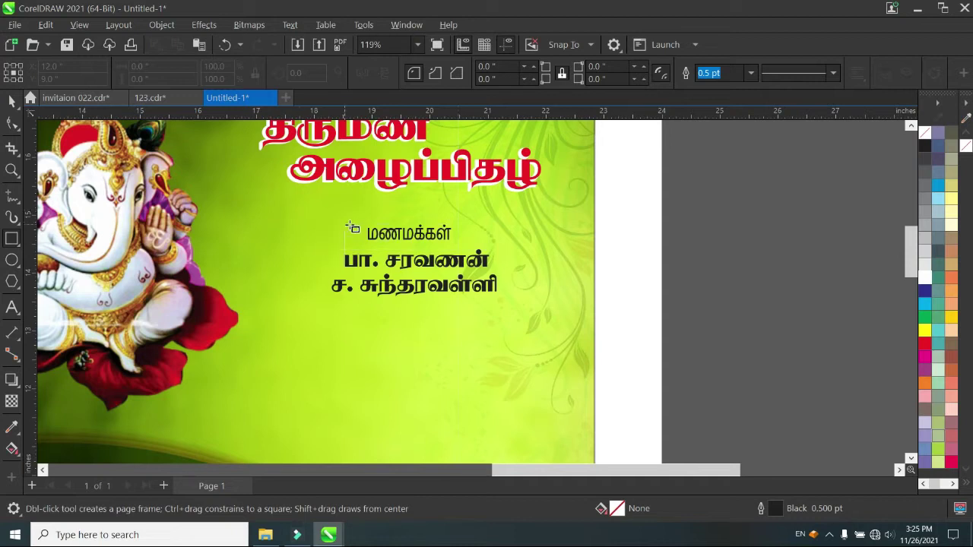
pyautogui.moveTo(345, 322)
pyautogui.mouseDown()
pyautogui.moveTo(426, 343)
pyautogui.moveTo(489, 343)
pyautogui.mouseUp()
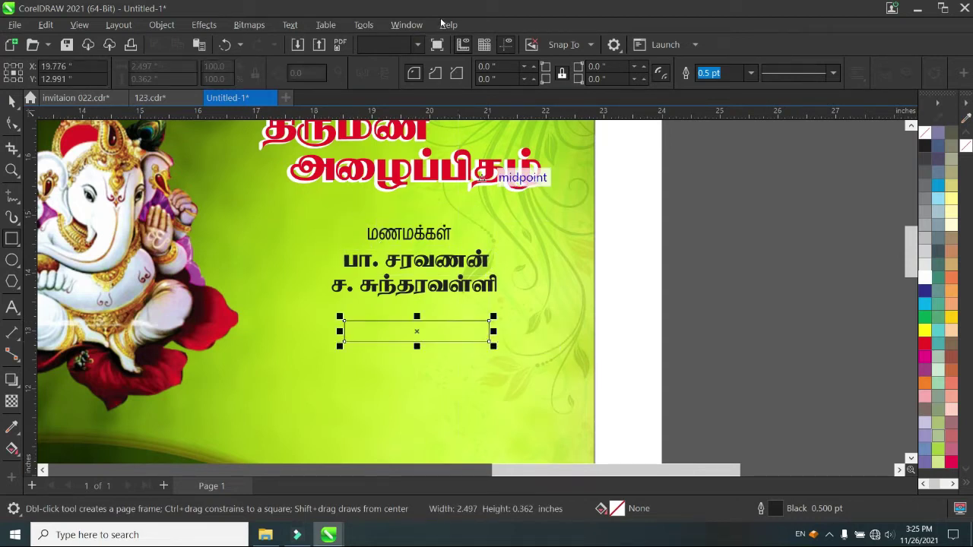
pyautogui.click(505, 66)
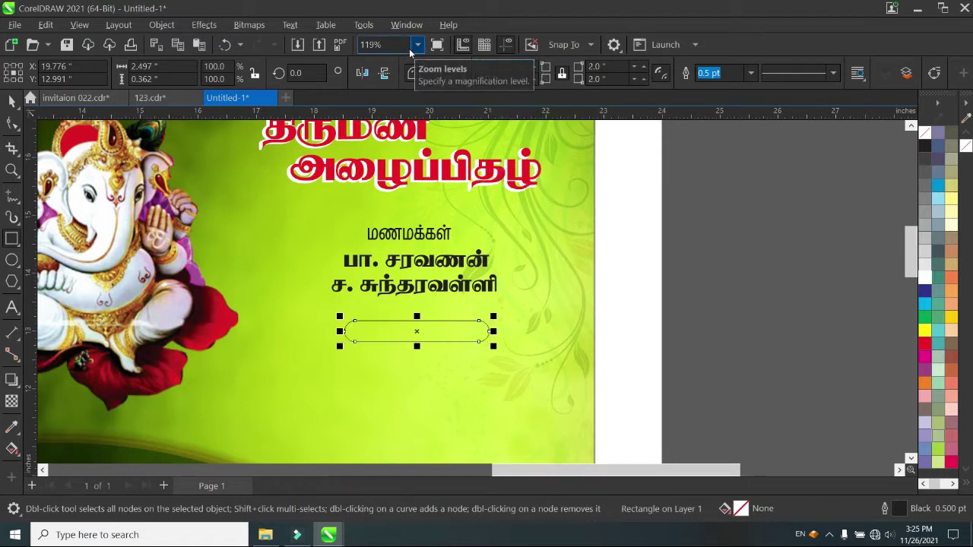
pyautogui.press('Return')
pyautogui.click(11, 100)
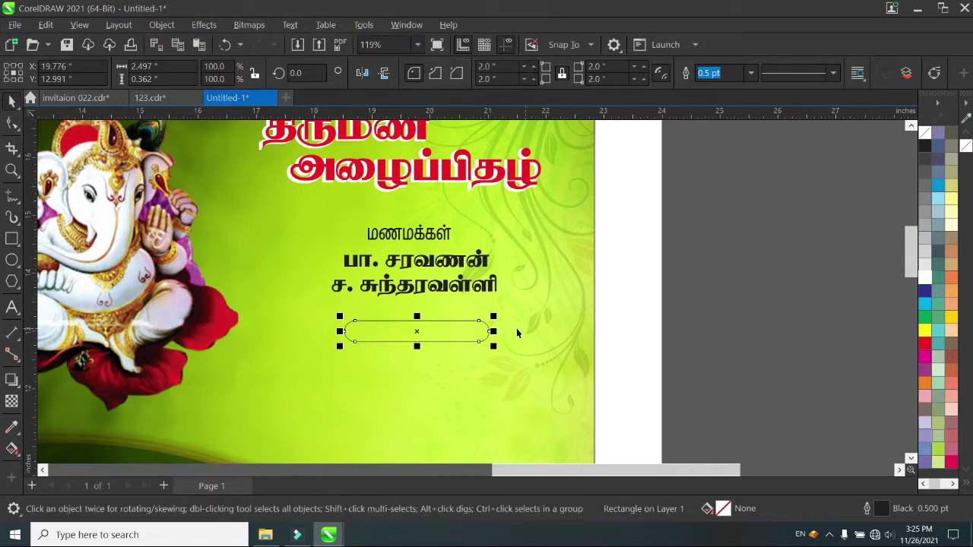
# Step: Enlarge the rounded rectangle below the names to about 3.74 by 1.04 inches
pyautogui.moveTo(493, 347); pyautogui.dragTo(569, 384)
pyautogui.moveTo(454, 363); pyautogui.dragTo(454, 390)
pyautogui.moveTo(465, 323); pyautogui.dragTo(442, 312)
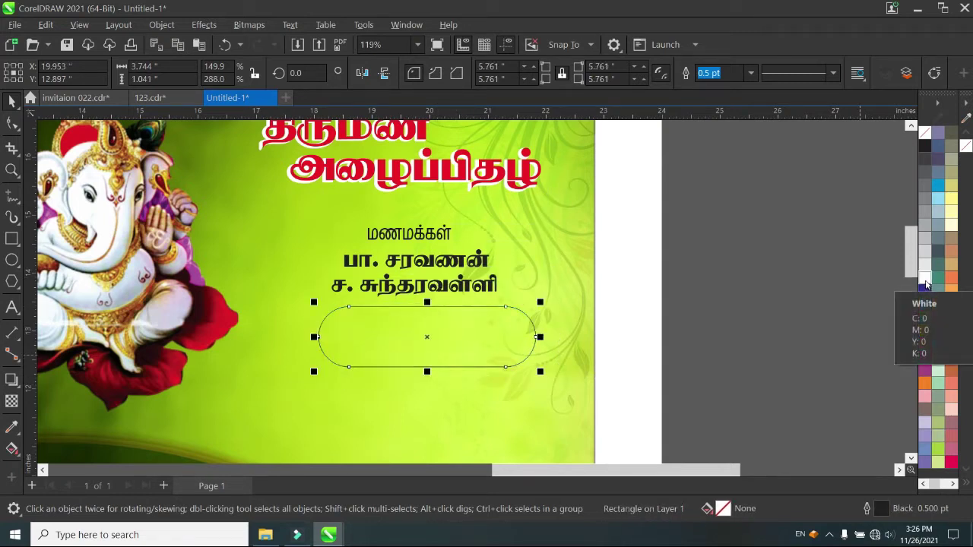
# Step: Give the rounded box a white fill and white outline, and move it lower beneath the couple's names
pyautogui.click(926, 284)
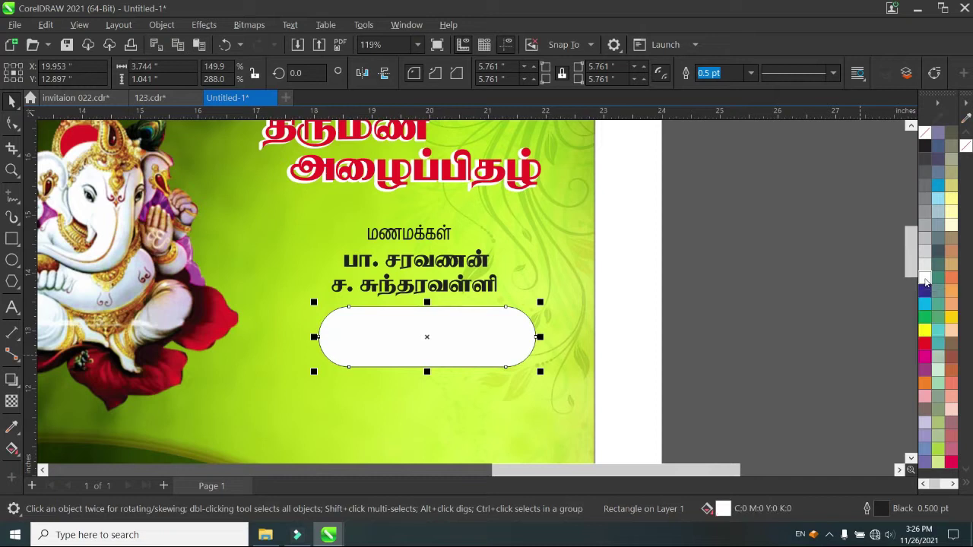
pyautogui.rightClick(926, 269)
pyautogui.click(891, 289)
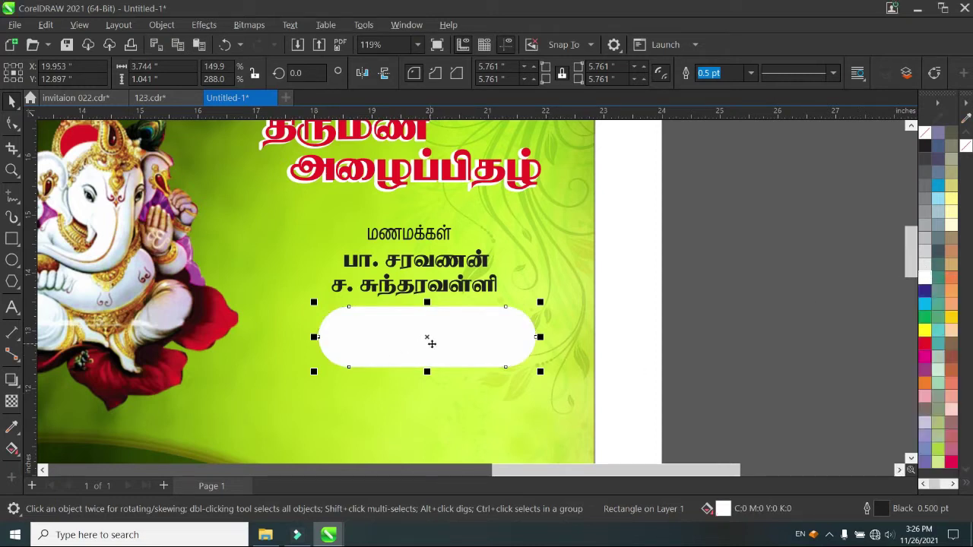
pyautogui.moveTo(431, 343); pyautogui.dragTo(453, 371)
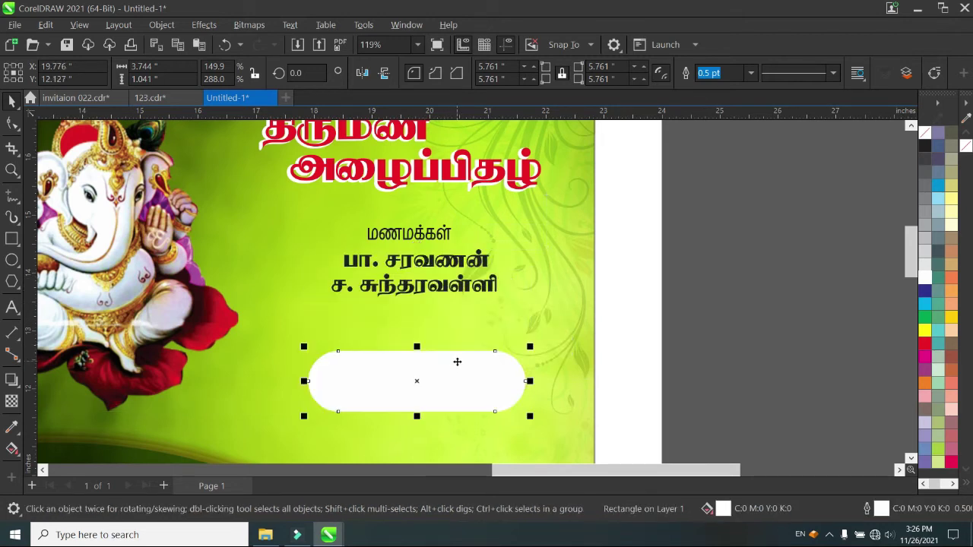
pyautogui.click(724, 364)
# Step: Duplicate the white rounded box and make a small bar about 1.3 by 0.36 inches on the box's upper edge
pyautogui.click(413, 393)
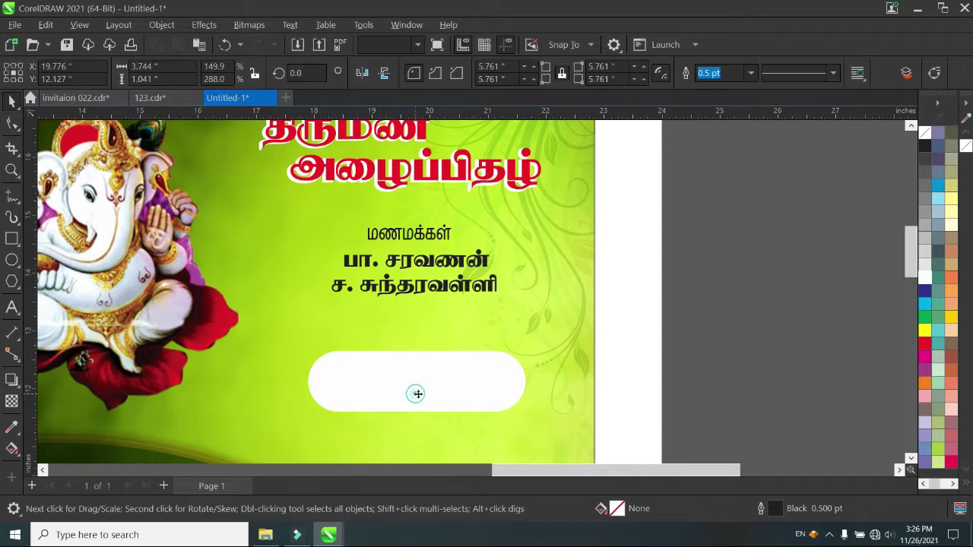
pyautogui.moveTo(423, 394); pyautogui.dragTo(430, 418)
pyautogui.hotkey('ctrl', 'd')
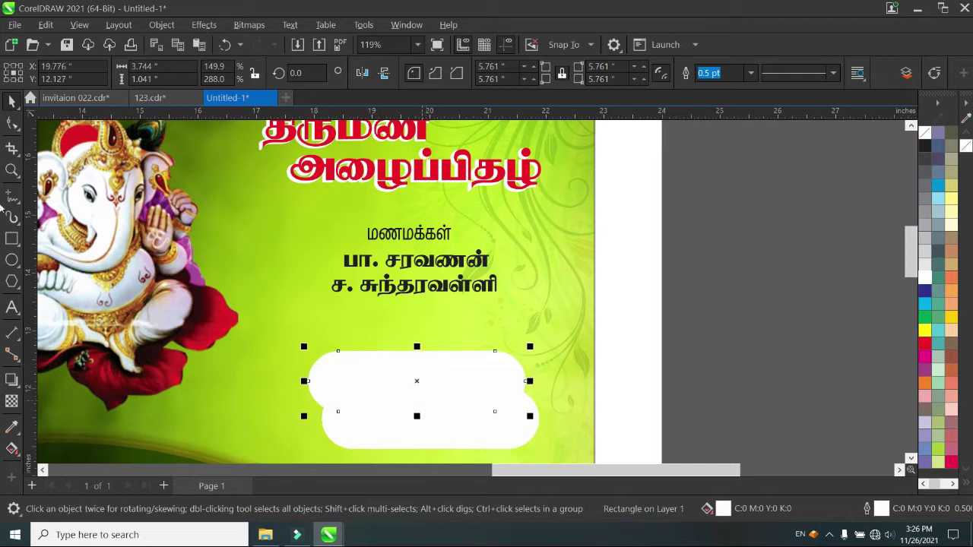
pyautogui.moveTo(530, 348); pyautogui.dragTo(402, 380)
pyautogui.moveTo(347, 402); pyautogui.dragTo(439, 393)
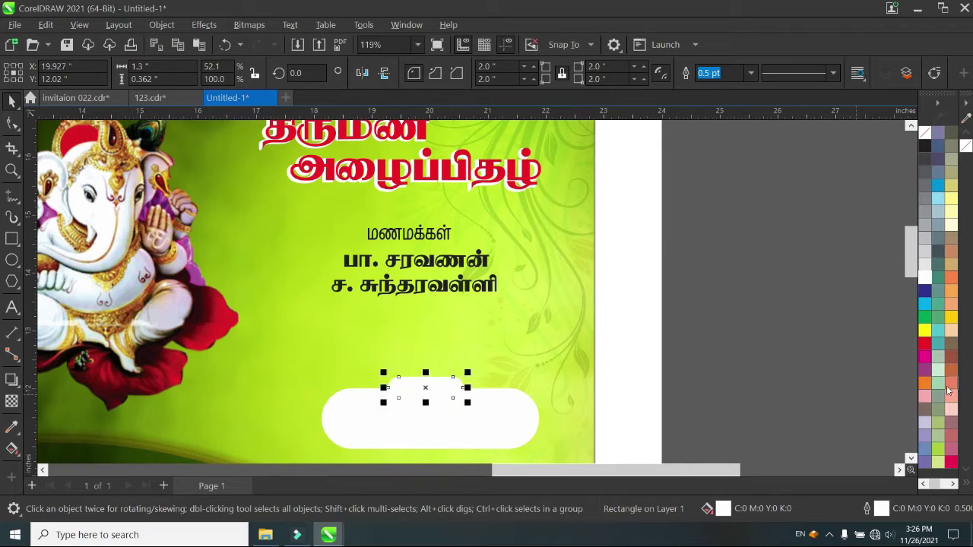
# Step: Fill the small rounded bar red, widen it to about 2.08 inches and position it across the white box's upper edge
pyautogui.click(924, 343)
pyautogui.scroll(1, 467, 408)
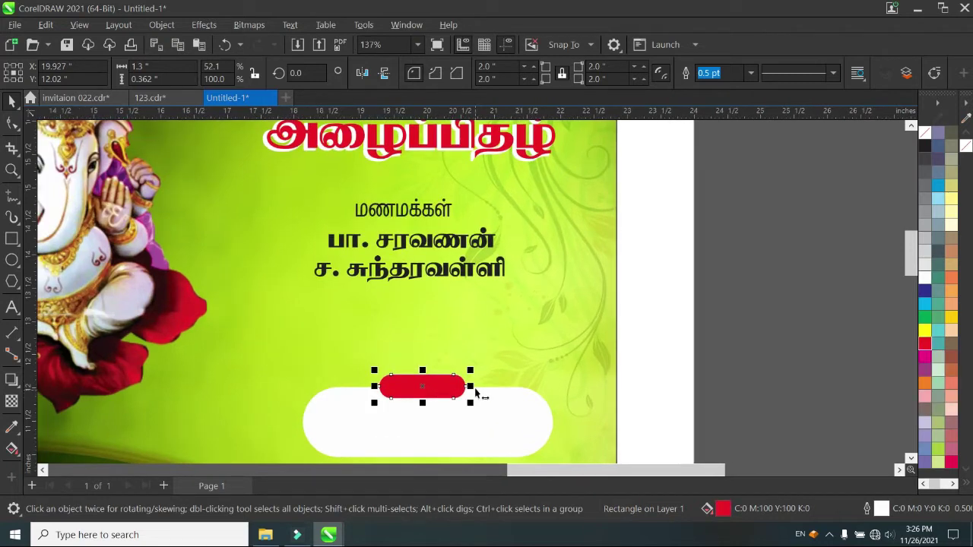
pyautogui.moveTo(472, 389); pyautogui.dragTo(503, 397)
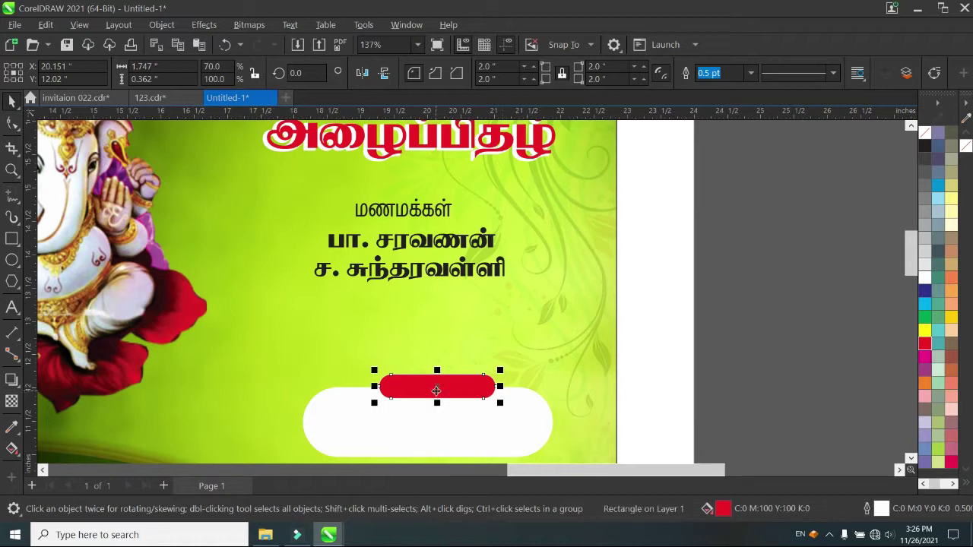
pyautogui.moveTo(441, 390); pyautogui.dragTo(504, 391)
pyautogui.press('Escape')
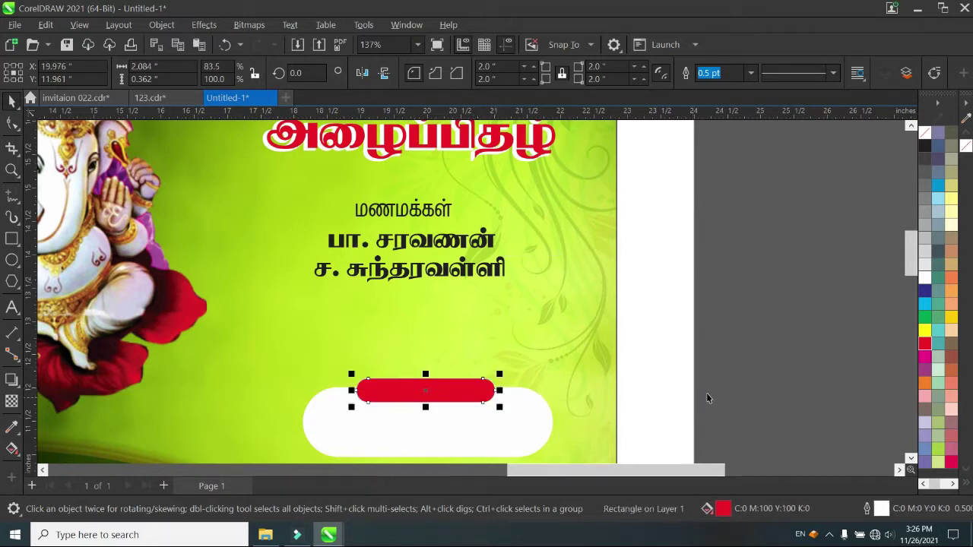
# Step: Align the red bar and the white rounded box on their horizontal centers
pyautogui.keyDown('shift'); pyautogui.click(475, 445); pyautogui.keyUp('shift')
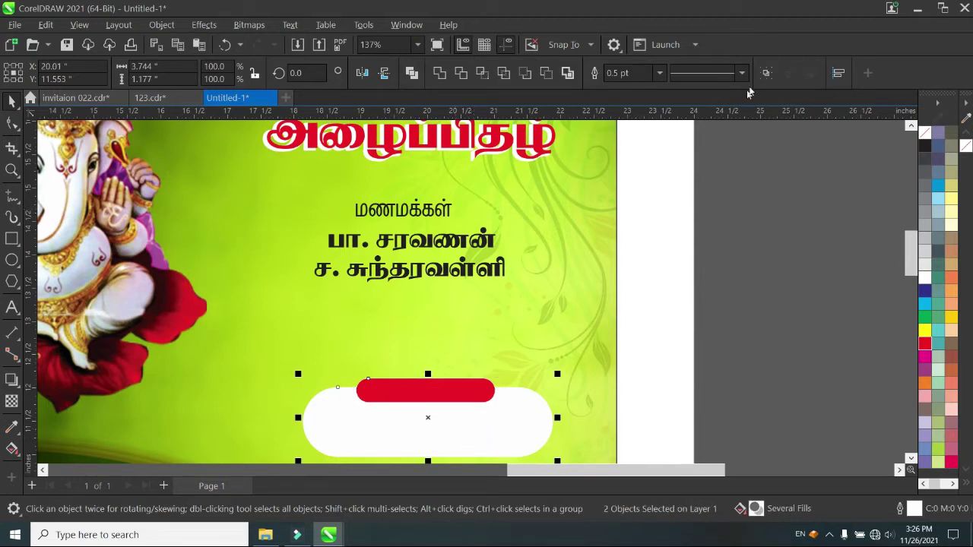
pyautogui.click(118, 28)
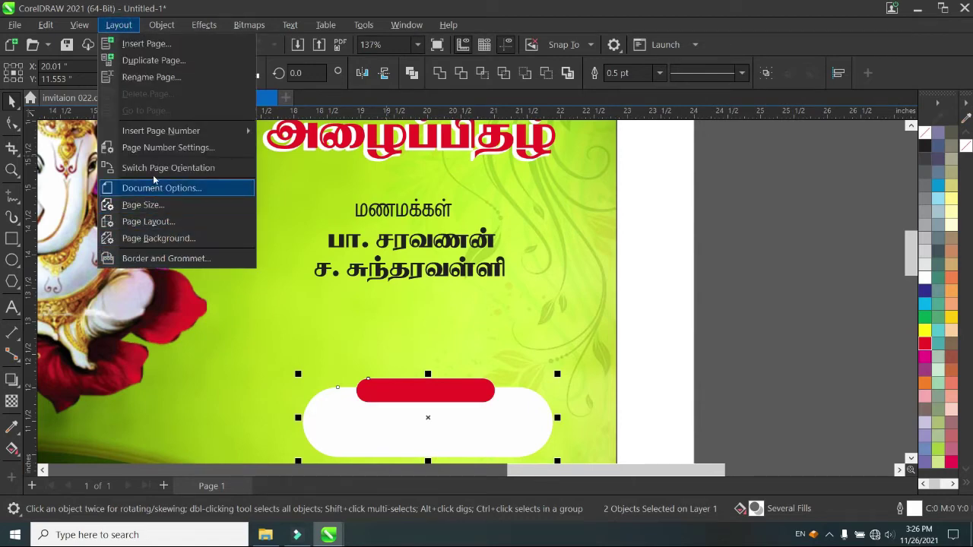
pyautogui.press('Escape')
pyautogui.click(84, 25)
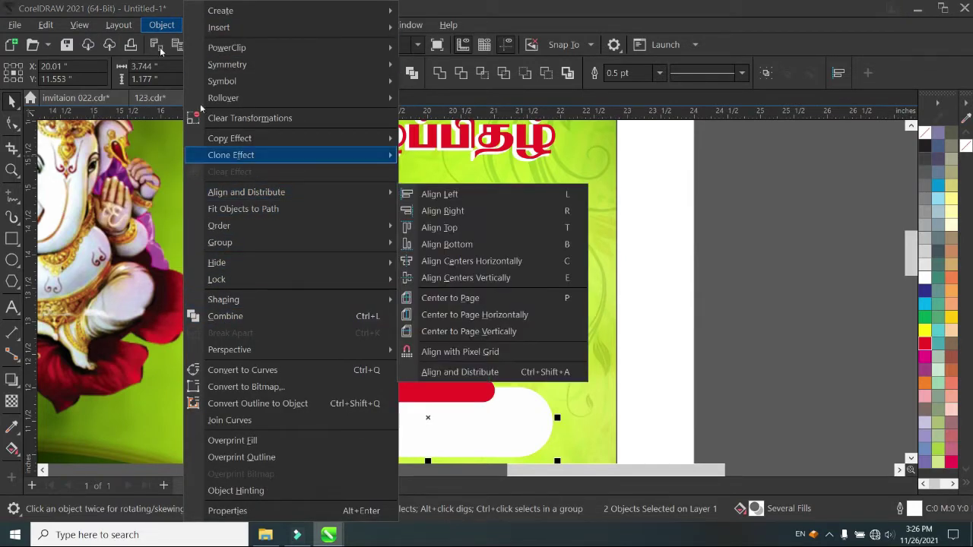
pyautogui.moveTo(256, 196)
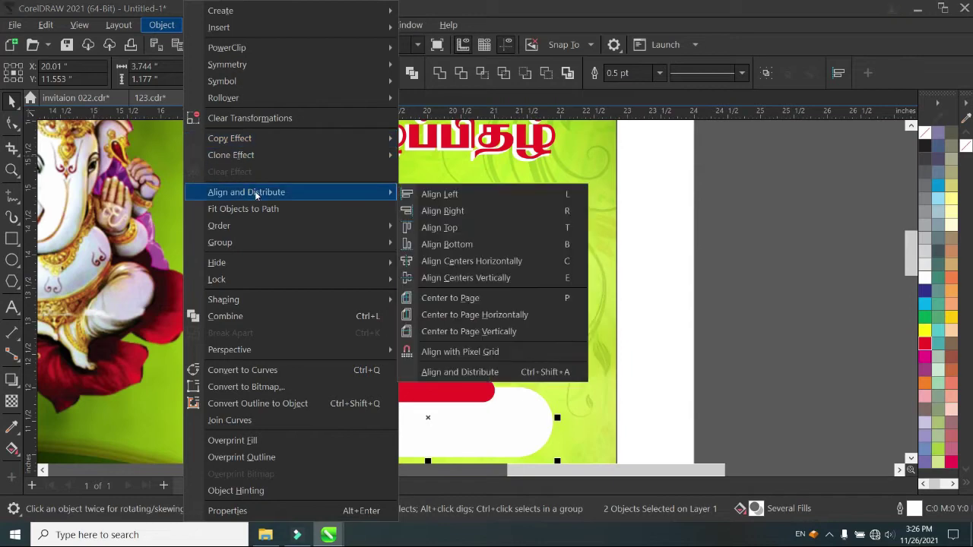
pyautogui.click(508, 263)
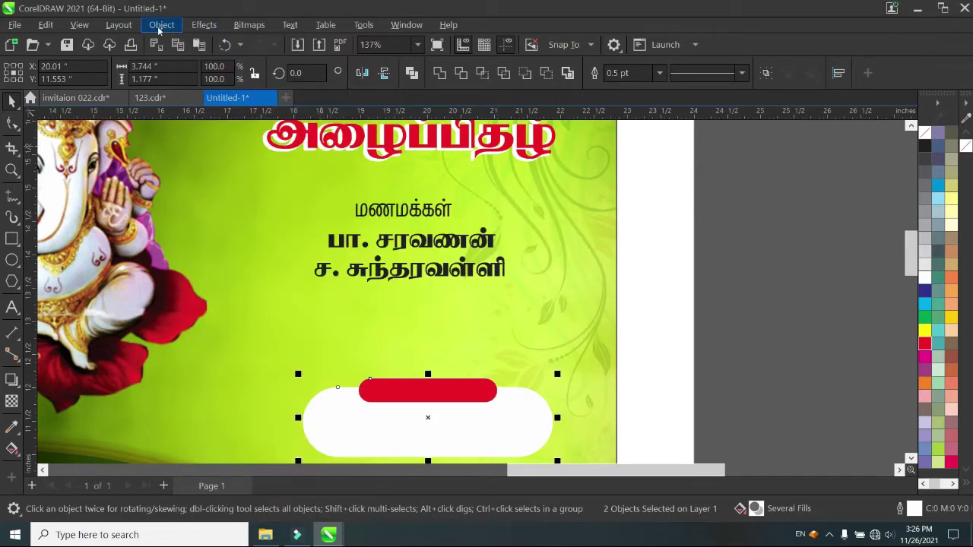
# Step: Try to align the red bar and the white rounded box on their vertical centers
pyautogui.click(160, 27)
pyautogui.moveTo(256, 197)
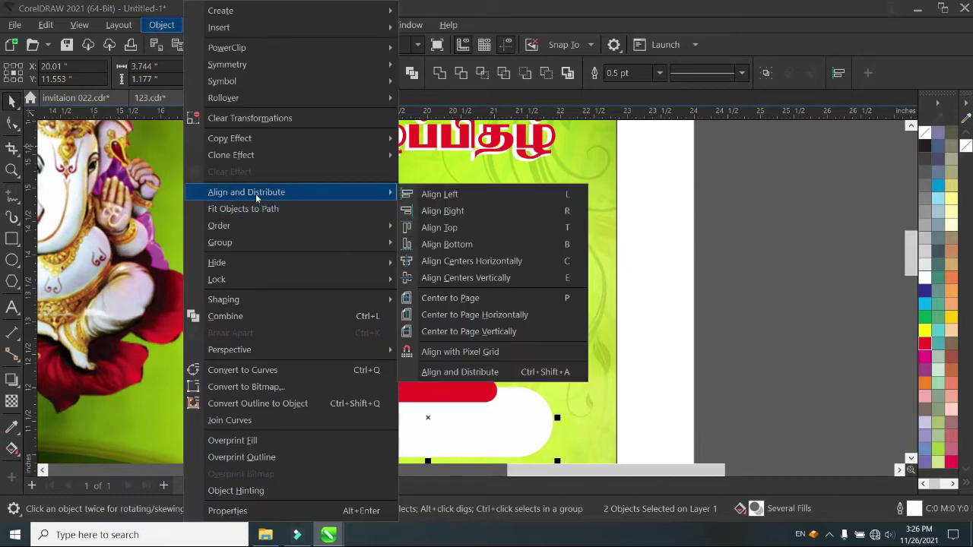
pyautogui.click(547, 276)
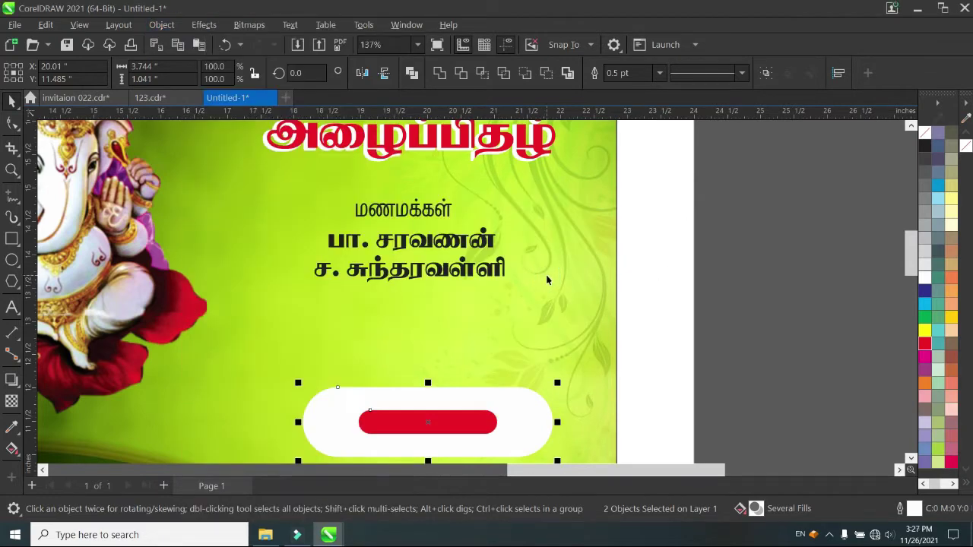
pyautogui.hotkey('ctrl', 'z')
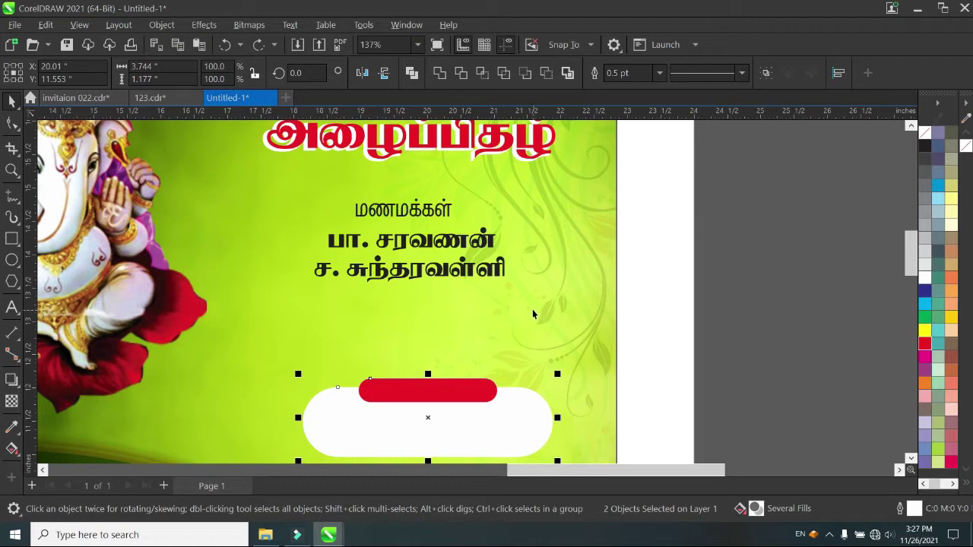
# Step: Group the red bar with the white rounded box and move the group up to just below the couple's names
pyautogui.hotkey('ctrl', 'g')
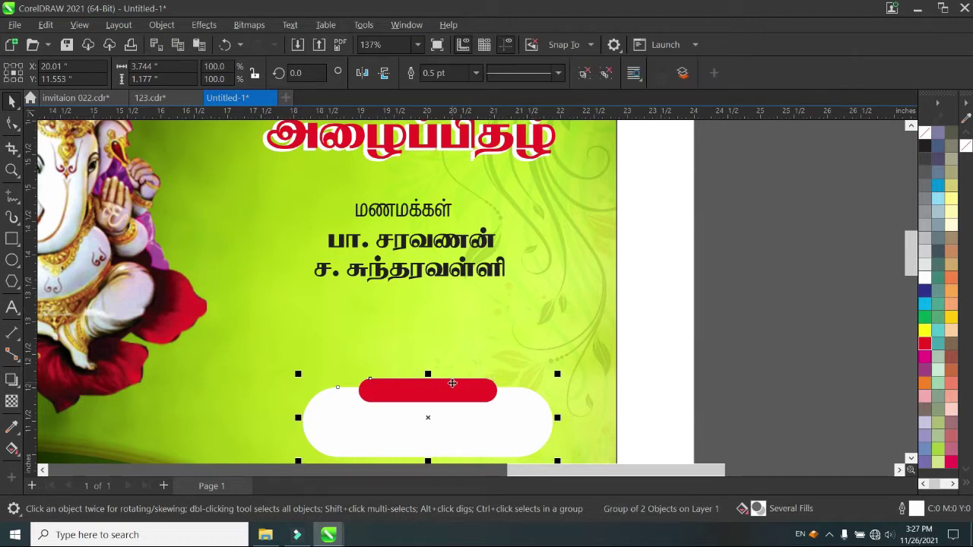
pyautogui.moveTo(451, 385); pyautogui.dragTo(441, 306)
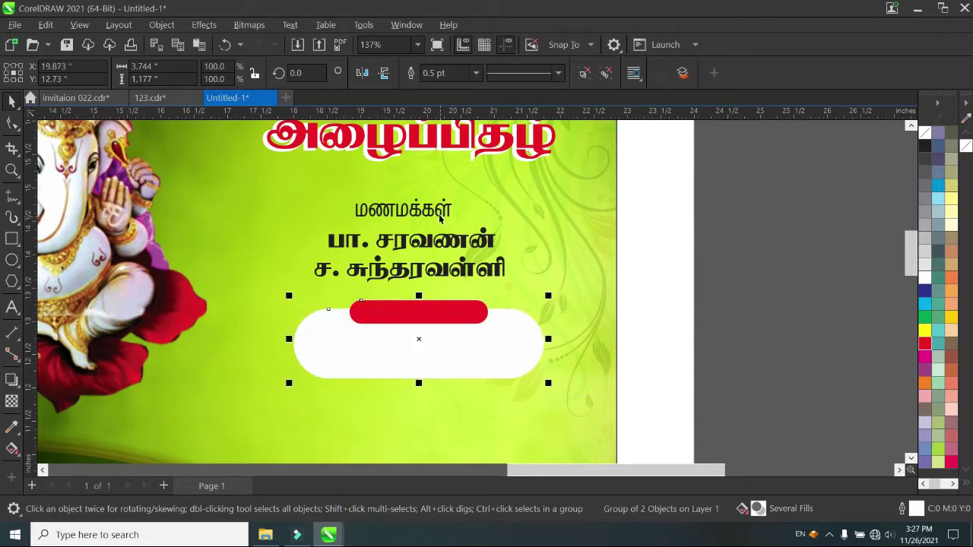
# Step: Group the two lines of the couple's names and move the group onto the white rounded box
pyautogui.click(432, 245)
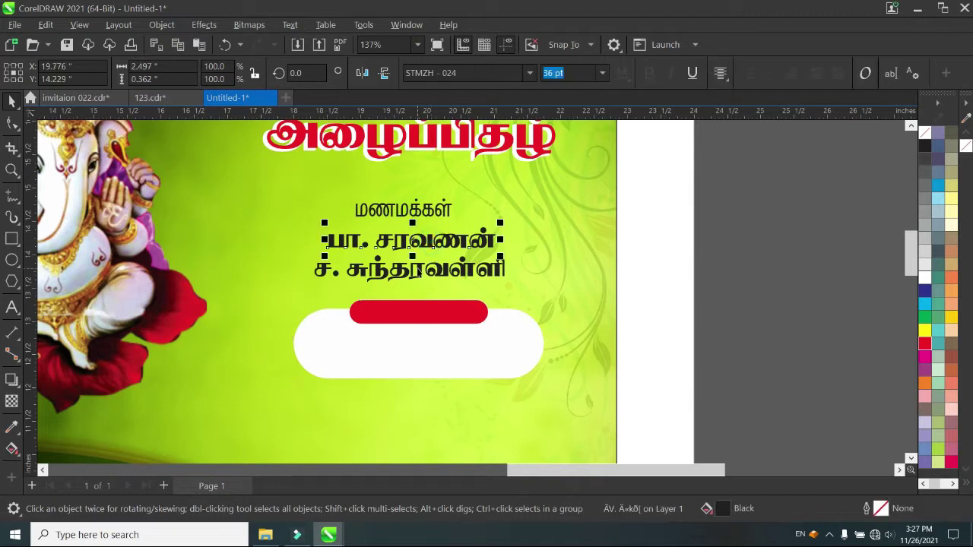
pyautogui.keyDown('shift'); pyautogui.click(419, 270); pyautogui.keyUp('shift')
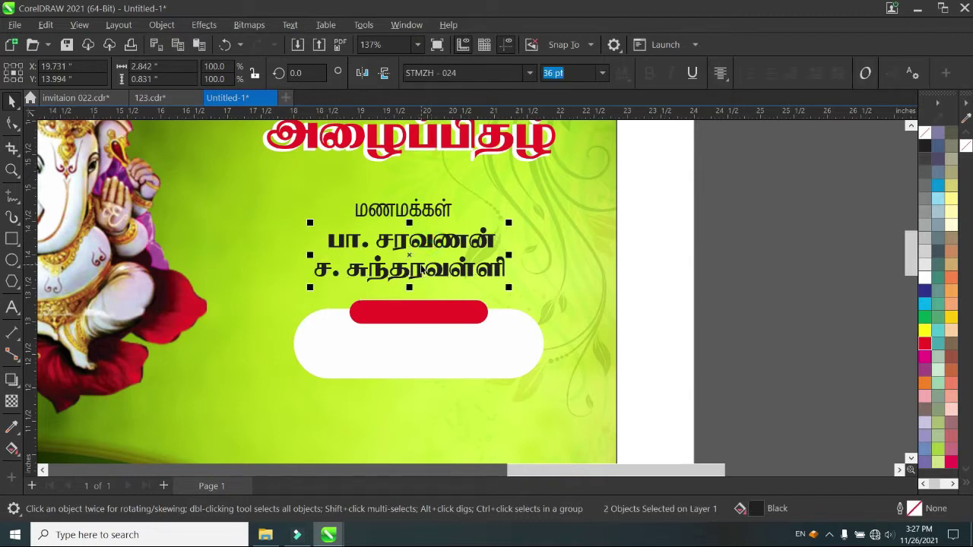
pyautogui.hotkey('ctrl', 'g')
pyautogui.moveTo(405, 247); pyautogui.dragTo(424, 347)
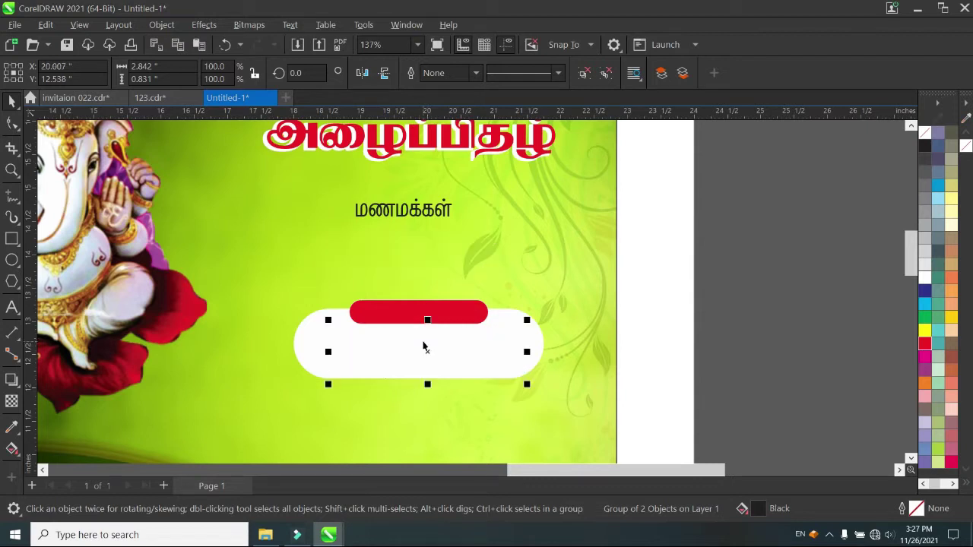
# Step: Try to send the red-and-white box group back one level behind the couple's names
pyautogui.rightClick(507, 341)
pyautogui.click(403, 411)
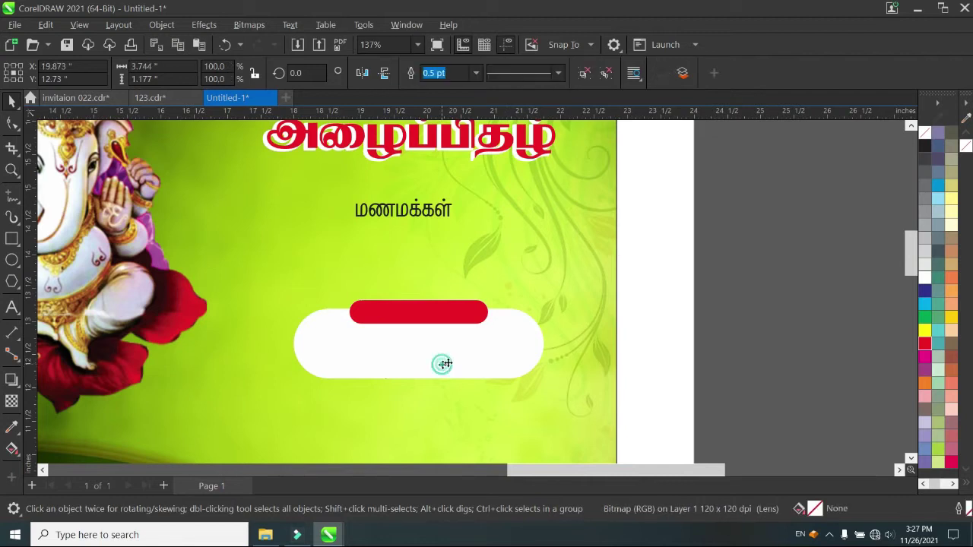
pyautogui.click(441, 367)
pyautogui.rightClick(449, 358)
pyautogui.moveTo(565, 212)
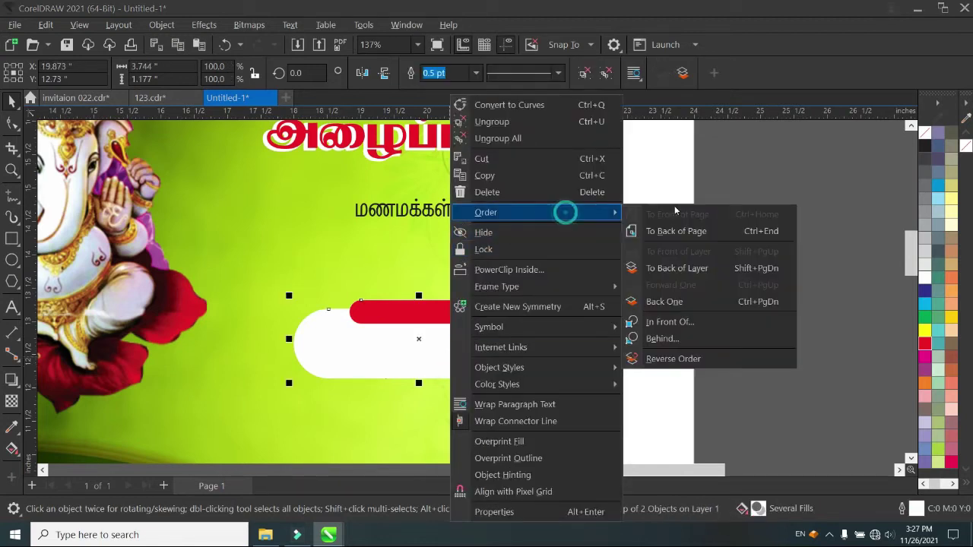
pyautogui.click(672, 302)
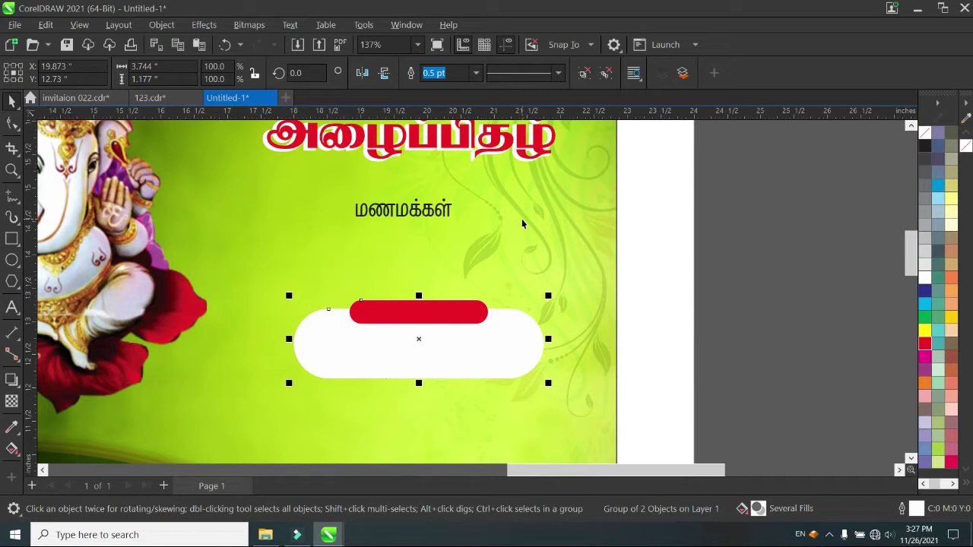
# Step: Move the red-and-white box group up below the மணமக்கள் label and bring the names group up against it
pyautogui.click(646, 342)
pyautogui.moveTo(467, 361); pyautogui.dragTo(477, 297)
pyautogui.click(472, 335)
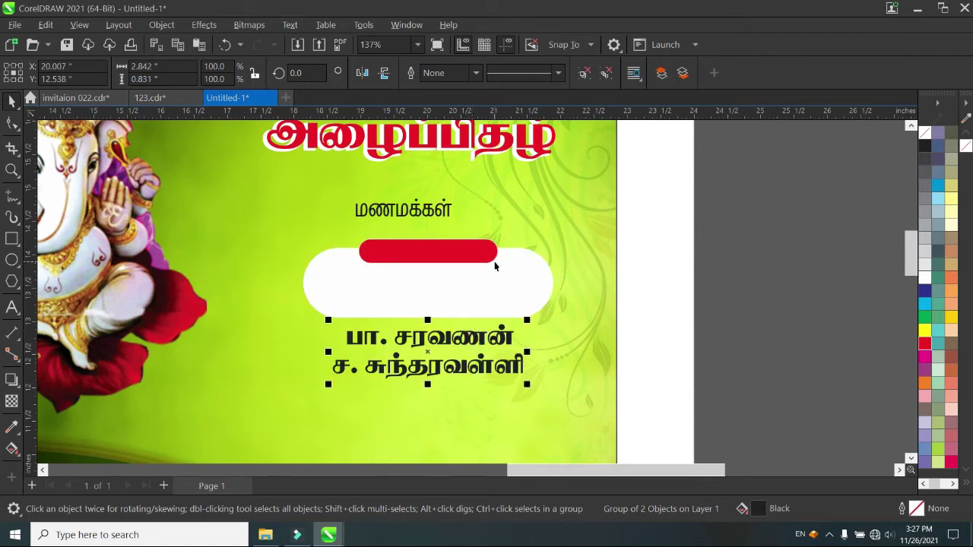
pyautogui.moveTo(478, 346); pyautogui.dragTo(469, 302)
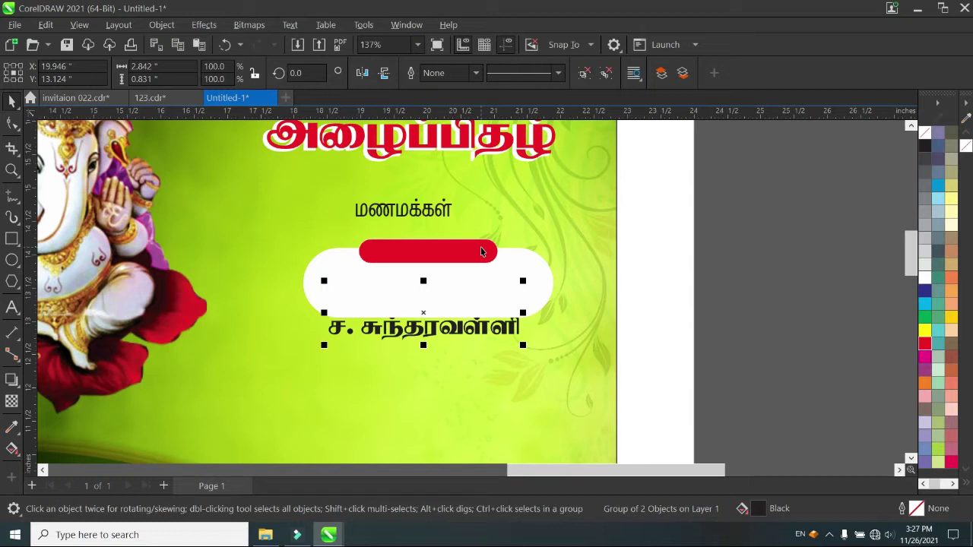
# Step: Bring the names group to the front of the page and place it inside the white rounded box
pyautogui.click(453, 332)
pyautogui.moveTo(459, 324); pyautogui.dragTo(467, 323)
pyautogui.rightClick(461, 323)
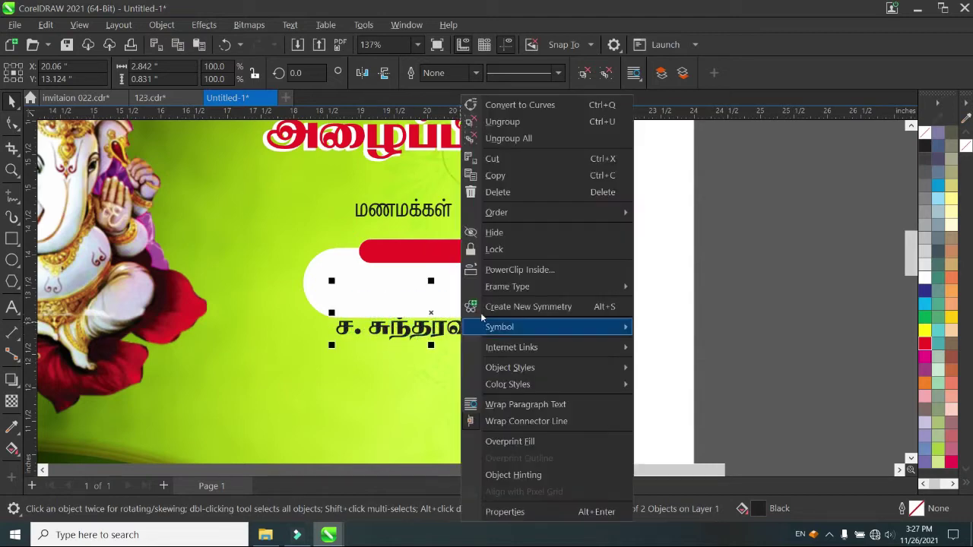
pyautogui.moveTo(545, 212)
pyautogui.click(715, 216)
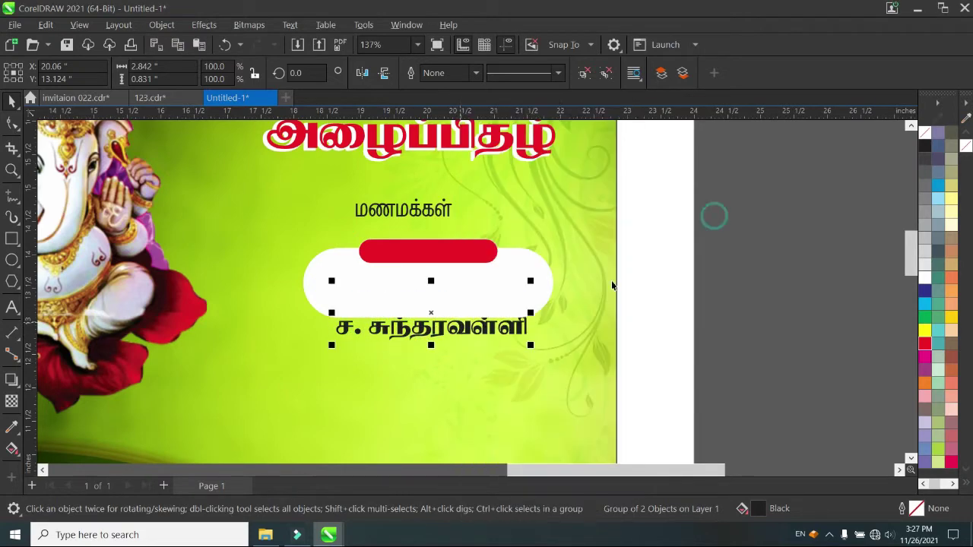
pyautogui.moveTo(474, 297); pyautogui.dragTo(475, 275)
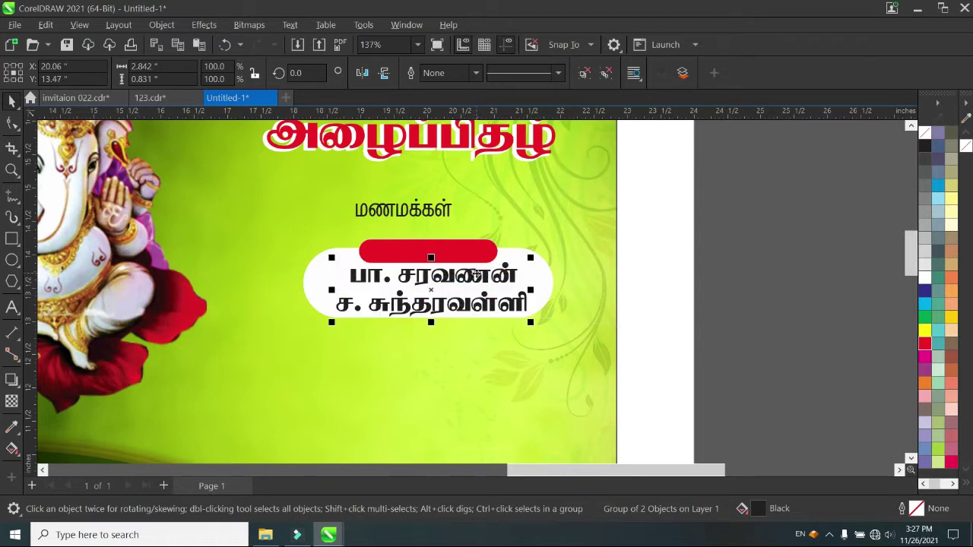
# Step: Enlarge the red-and-white box group to about 4.02 by 1.26 inches and center the couple's names below the red bar
pyautogui.click(550, 287)
pyautogui.moveTo(559, 324); pyautogui.dragTo(577, 329)
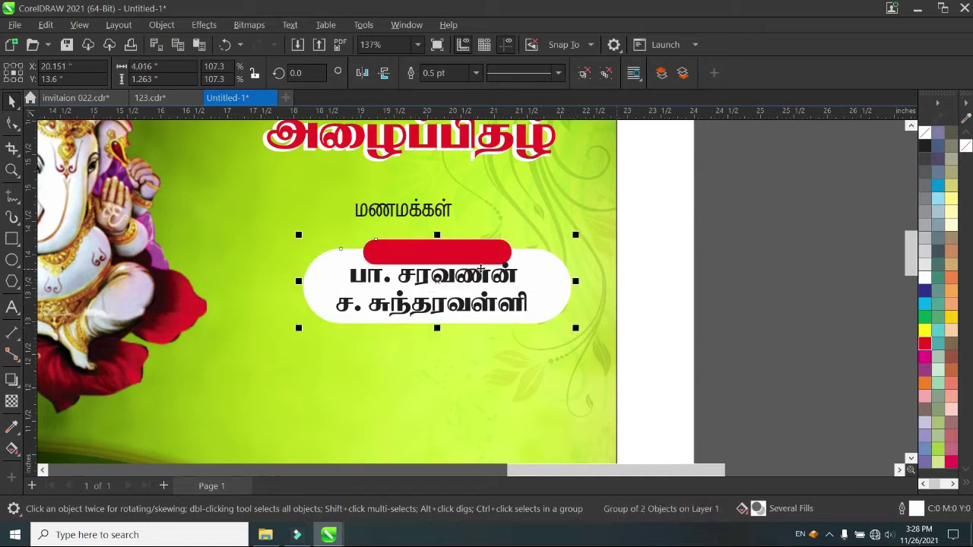
pyautogui.click(697, 328)
pyautogui.click(508, 279)
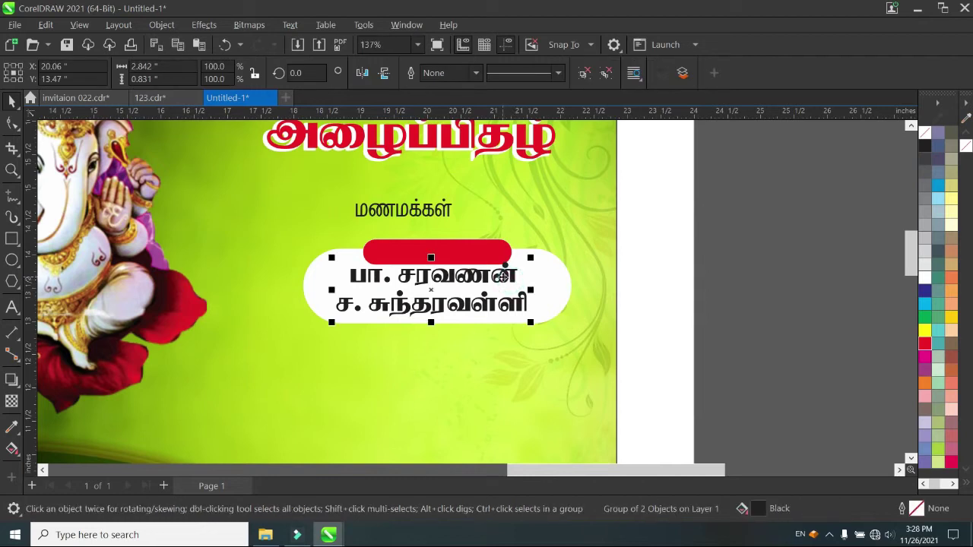
pyautogui.moveTo(508, 279); pyautogui.dragTo(507, 280)
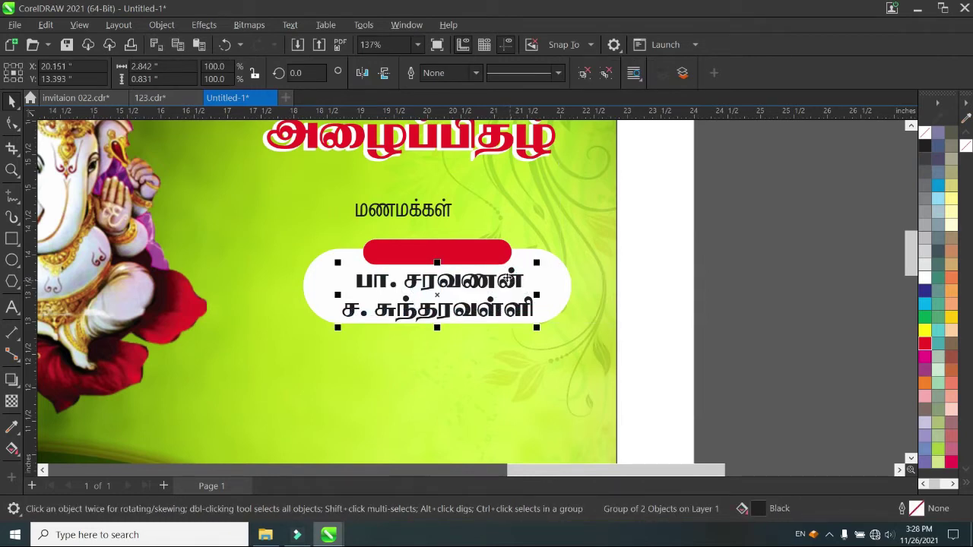
# Step: Fill the மணமக்கள் label white and move it onto the red bar
pyautogui.click(438, 221)
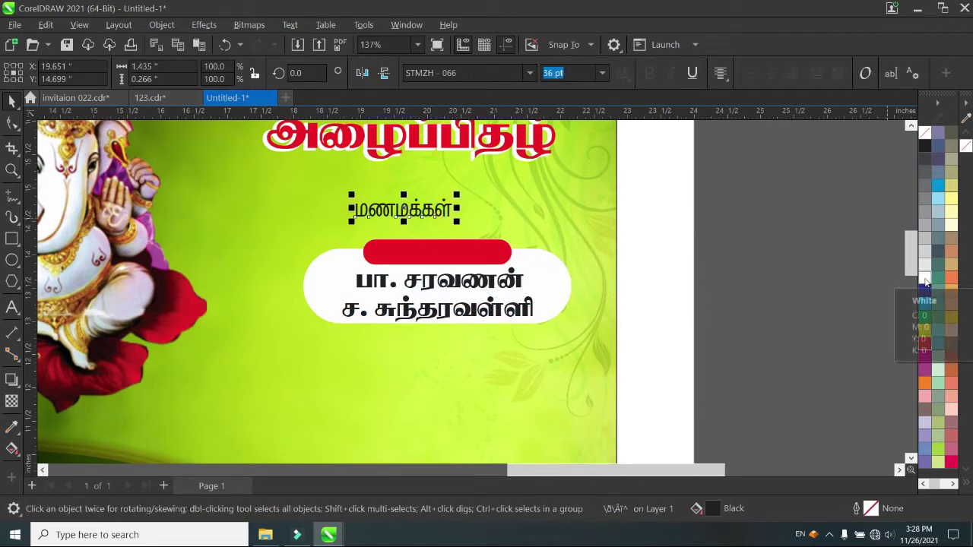
pyautogui.click(926, 279)
pyautogui.moveTo(438, 210); pyautogui.dragTo(469, 249)
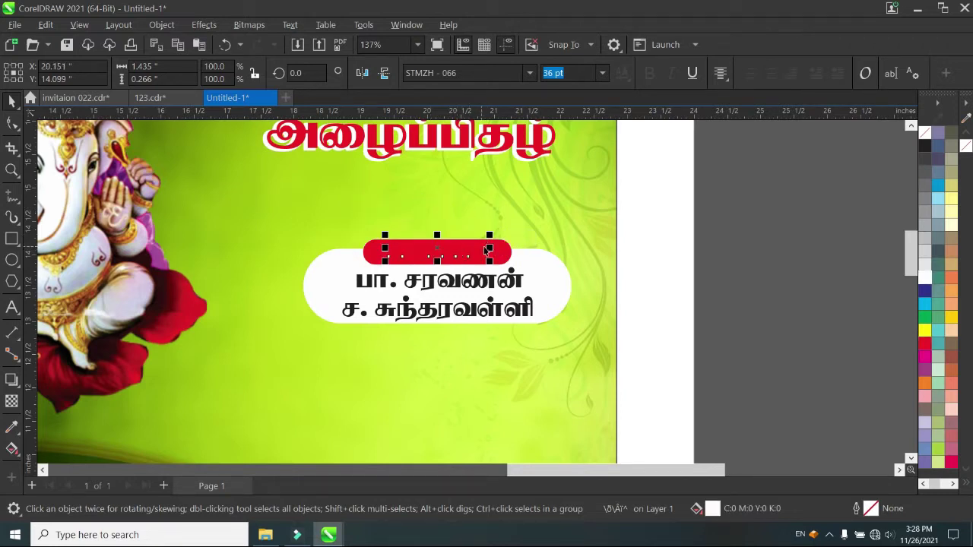
# Step: Bring the மணமக்கள் label to the front of the page, above the red bar
pyautogui.rightClick(491, 251)
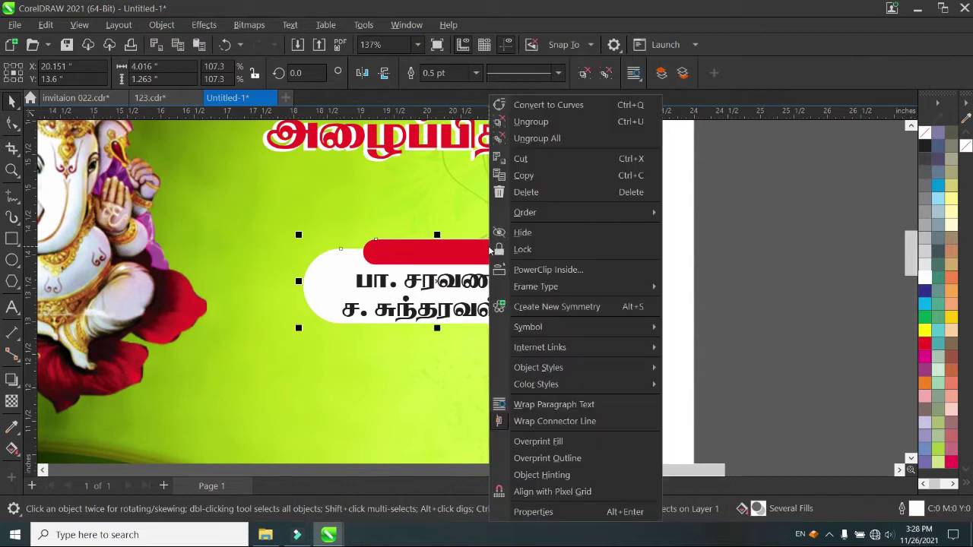
pyautogui.click(423, 223)
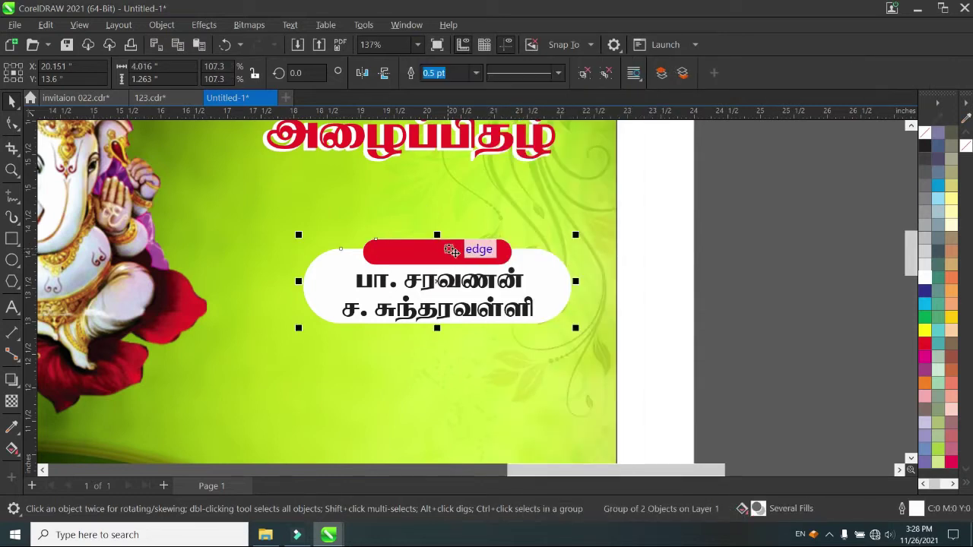
pyautogui.moveTo(651, 264); pyautogui.dragTo(386, 228)
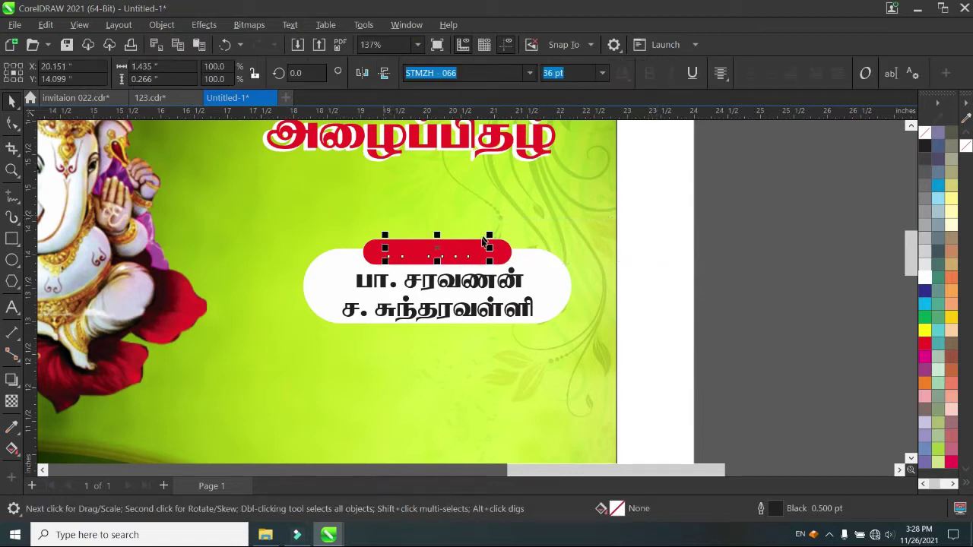
pyautogui.rightClick(439, 249)
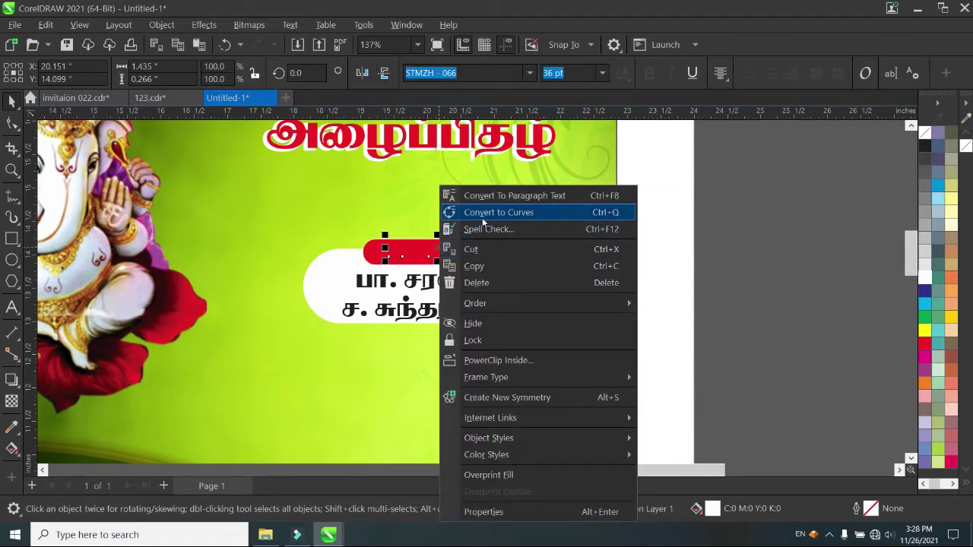
pyautogui.click(504, 310)
pyautogui.click(710, 306)
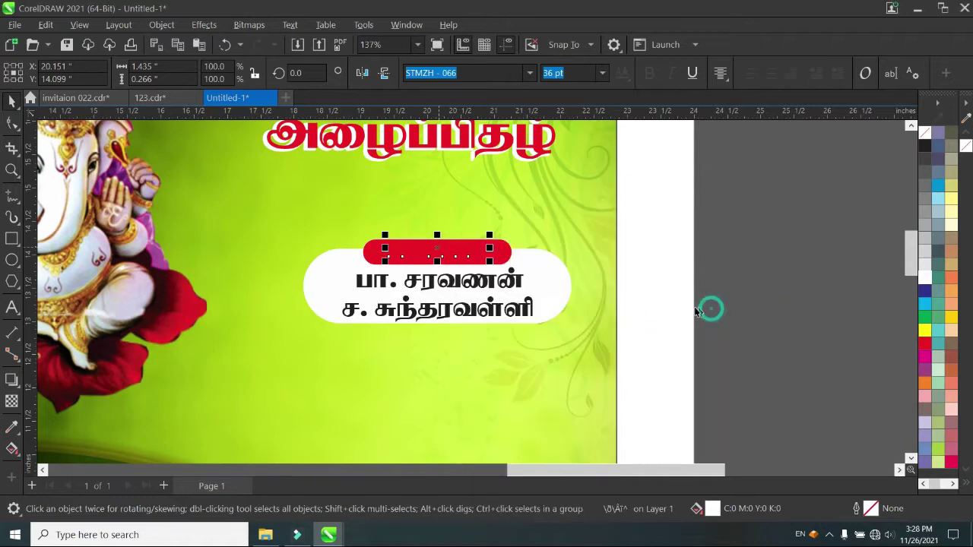
pyautogui.click(744, 298)
# Step: Scale the மணமக்கள் label down to about 28 pt so it fits inside the red bar
pyautogui.click(448, 259)
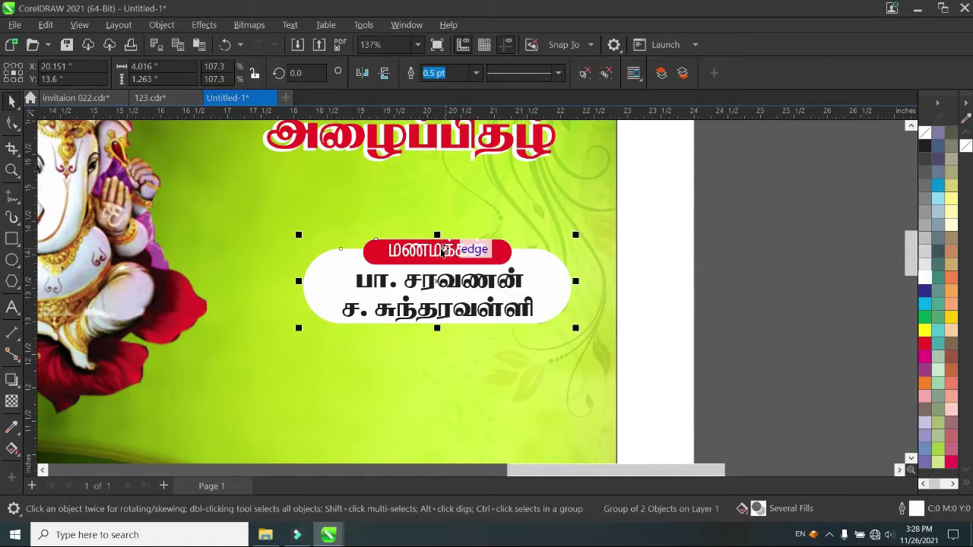
pyautogui.scroll(3, 448, 260)
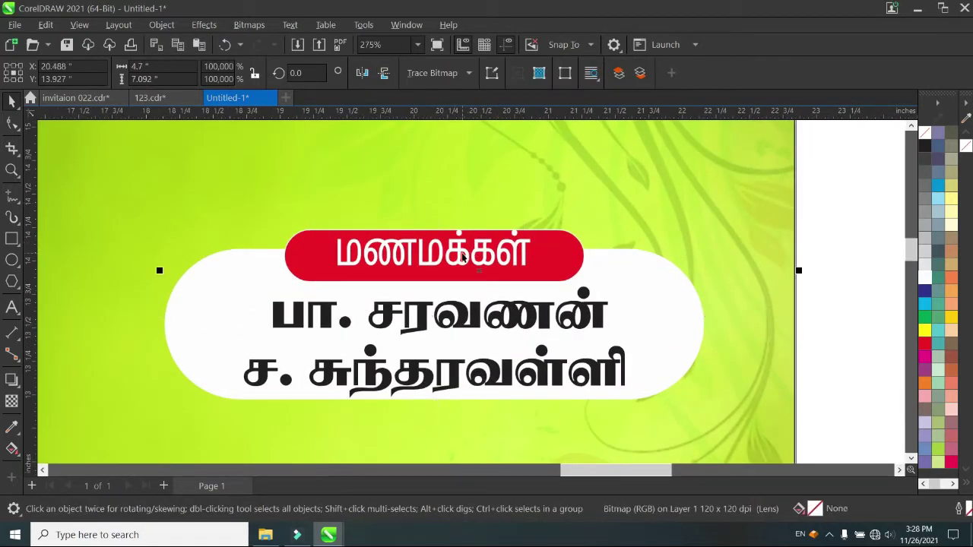
pyautogui.click(462, 255)
pyautogui.moveTo(434, 227); pyautogui.dragTo(441, 235)
pyautogui.scroll(-3, 514, 263)
pyautogui.scroll(-2, 514, 262)
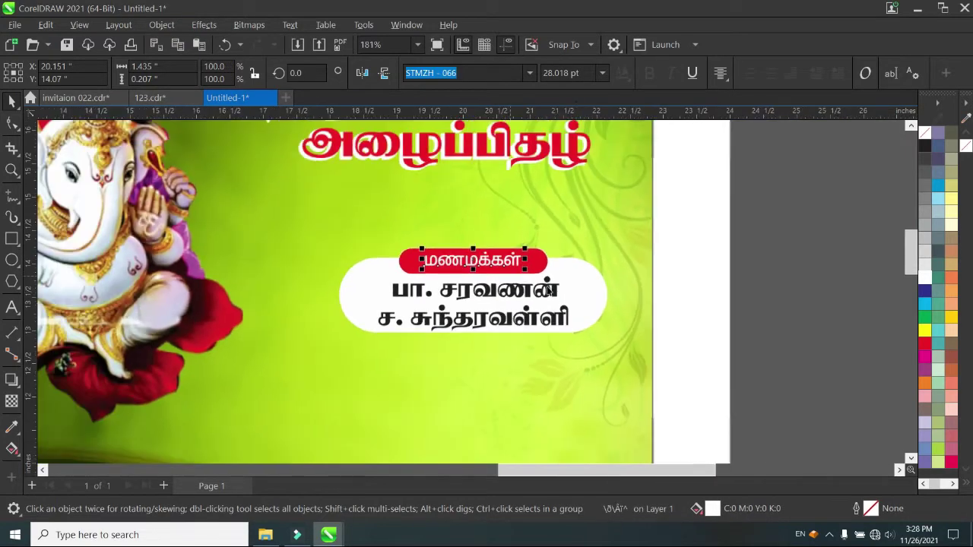
# Step: Select the label, the couple's names and the box group together and reposition them below the heading at about X 19.7, Y 13.93 inches
pyautogui.click(686, 333)
pyautogui.moveTo(492, 269); pyautogui.dragTo(459, 239)
pyautogui.scroll(-3, 684, 313)
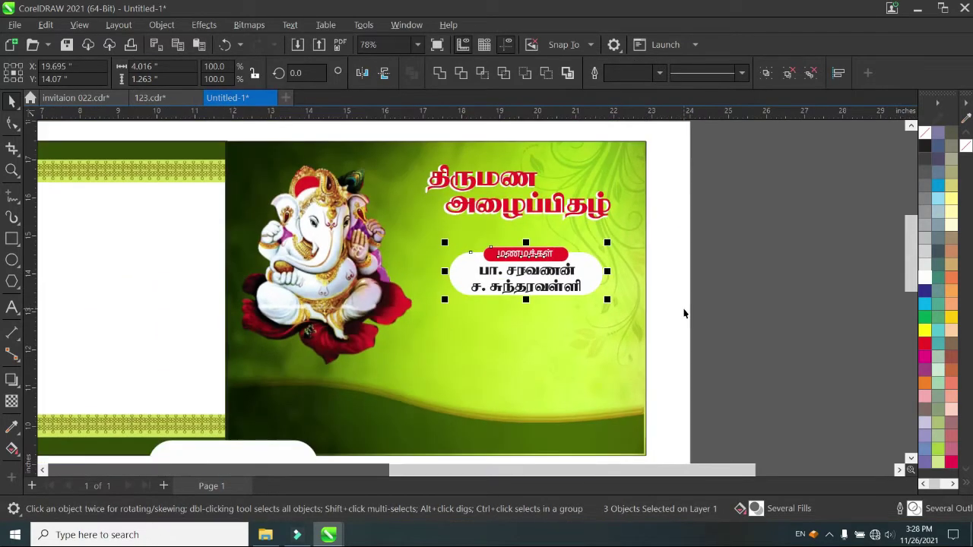
pyautogui.scroll(2, 507, 279)
pyautogui.moveTo(557, 279); pyautogui.dragTo(548, 299)
pyautogui.click(701, 312)
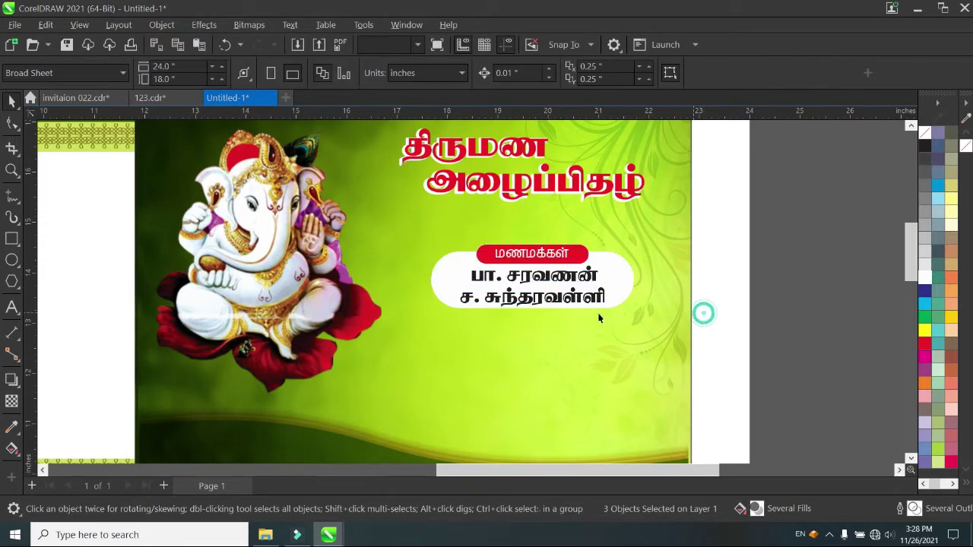
pyautogui.scroll(1, 571, 305)
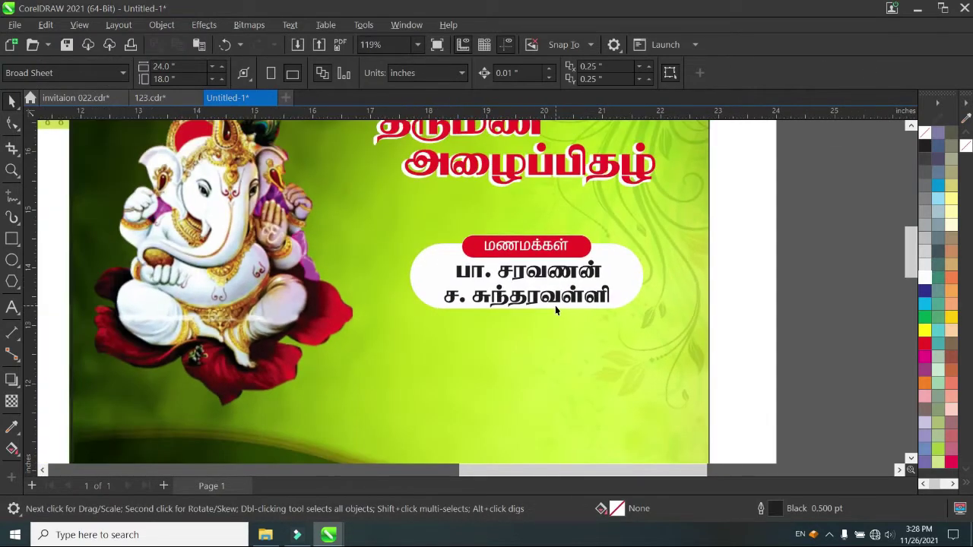
# Step: Ungroup the red bar from the white rounded box and stretch the white box downward to about 1.25 inches tall
pyautogui.click(617, 282)
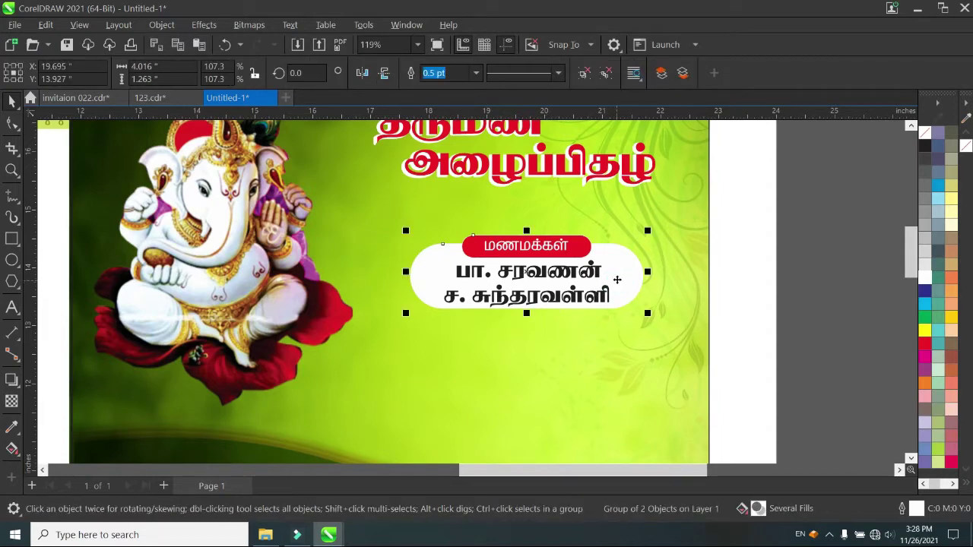
pyautogui.rightClick(616, 279)
pyautogui.press('Escape')
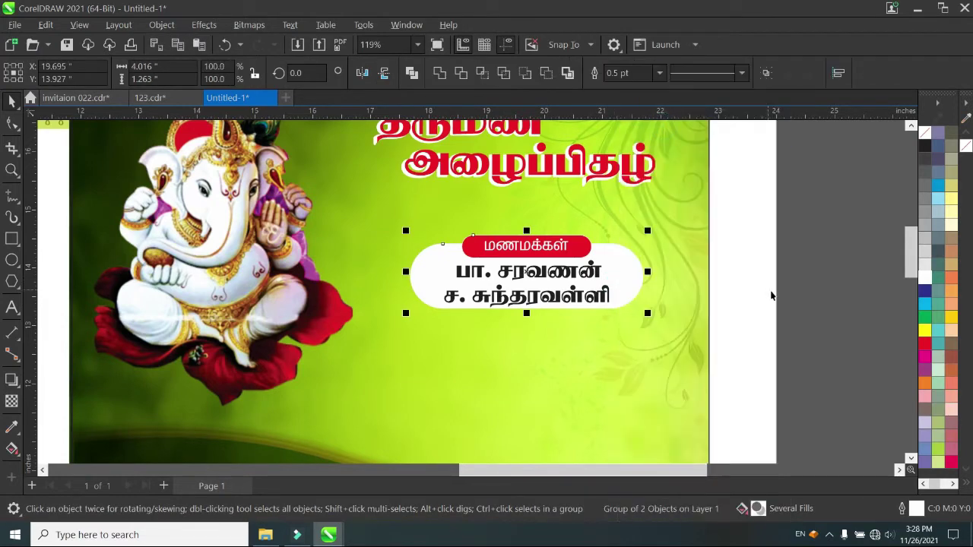
pyautogui.press('Escape')
pyautogui.click(597, 305)
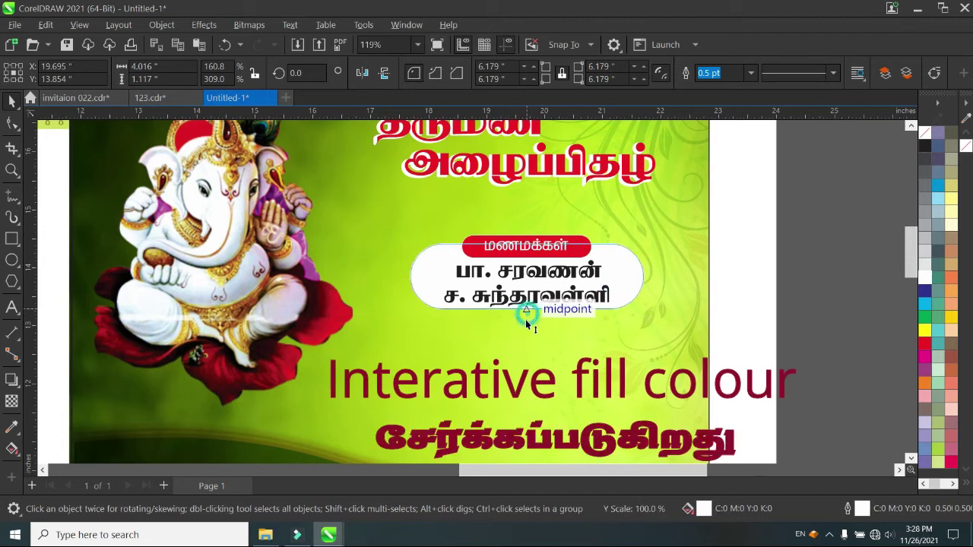
pyautogui.moveTo(526, 320); pyautogui.dragTo(526, 323)
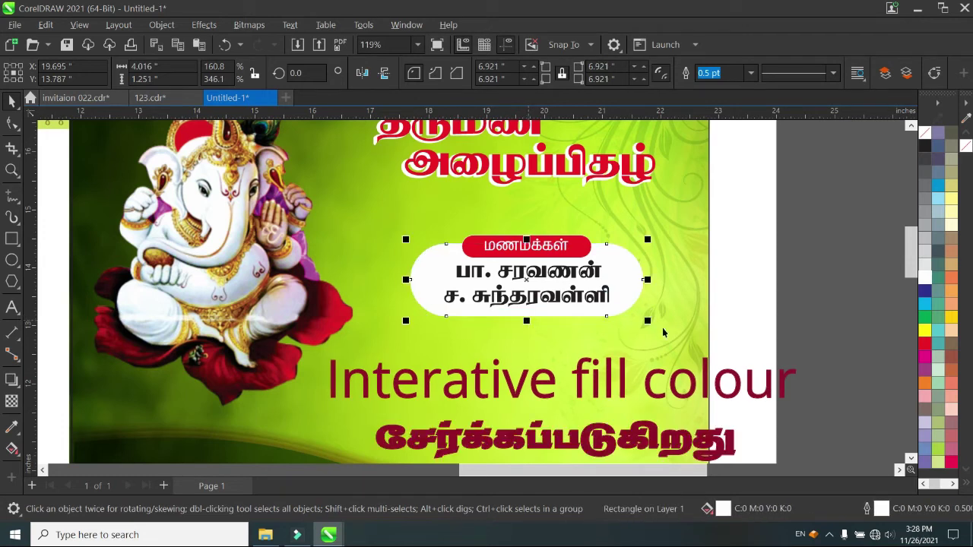
# Step: Fill the white rounded box behind the couple's names with the Golden Gradient 51 fountain fill
pyautogui.click(14, 450)
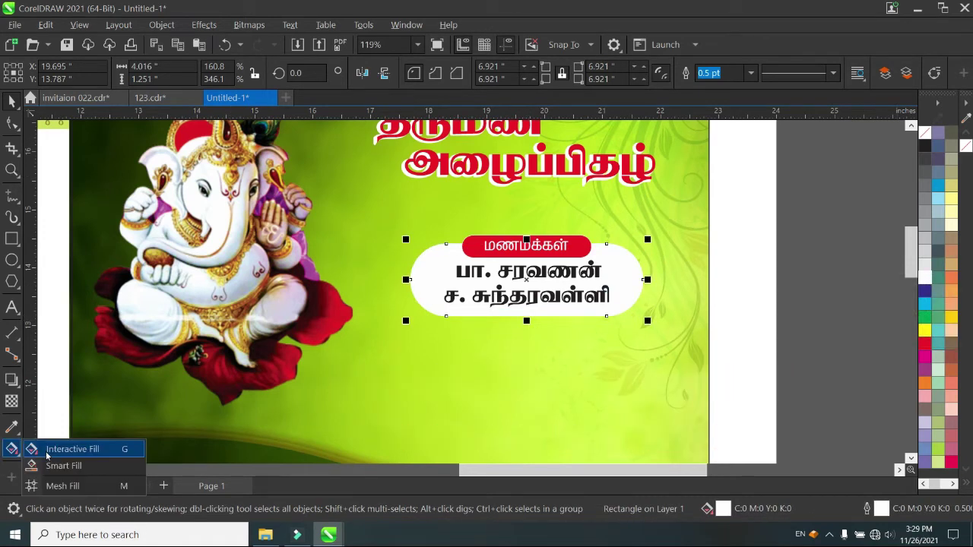
pyautogui.click(54, 447)
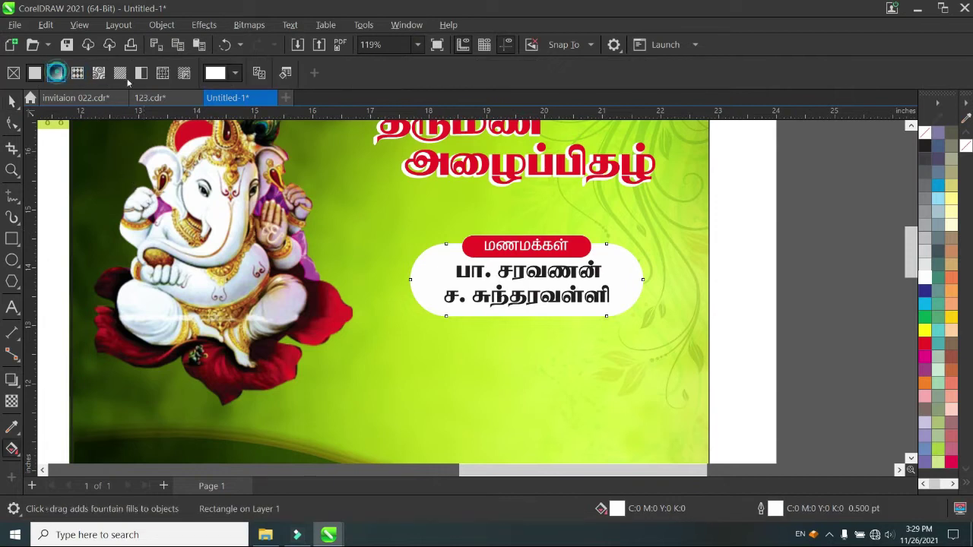
pyautogui.click(61, 72)
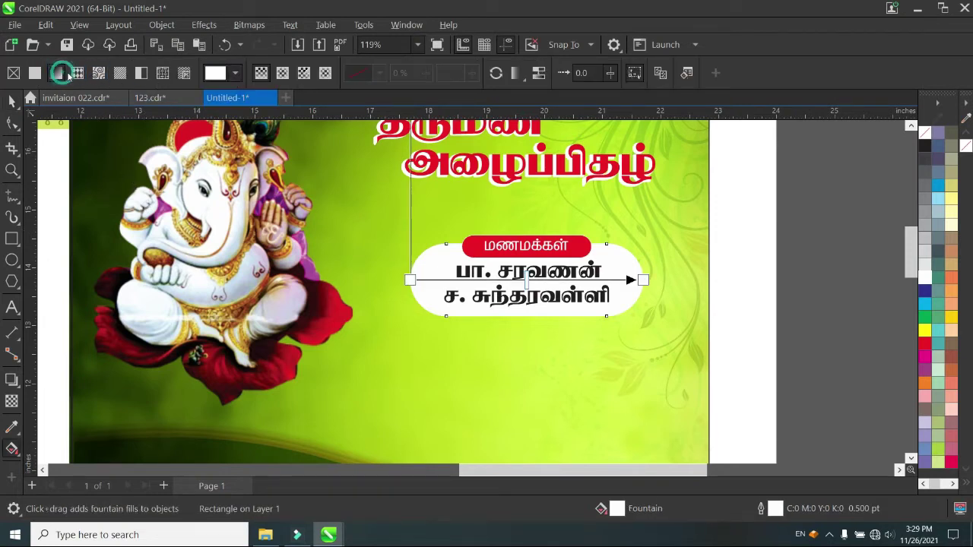
pyautogui.click(237, 73)
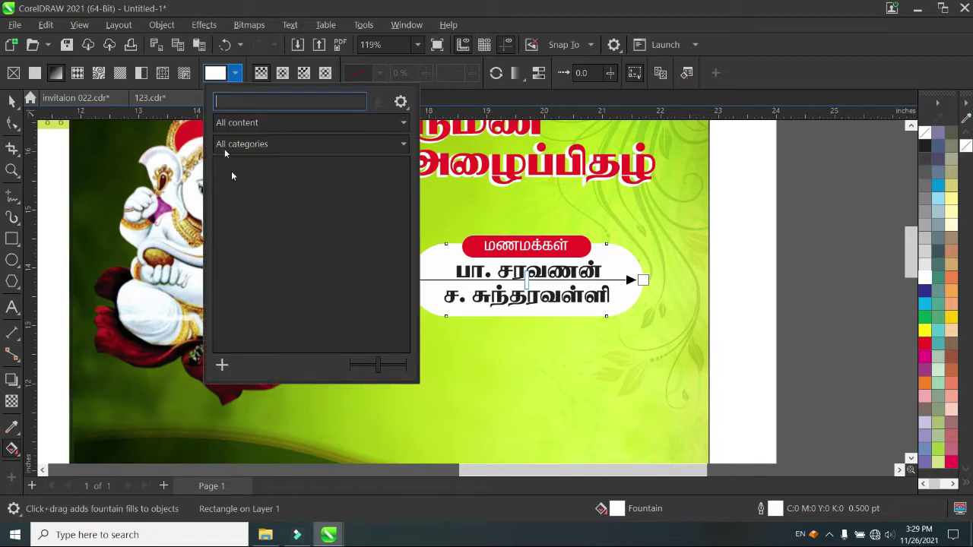
pyautogui.click(365, 308)
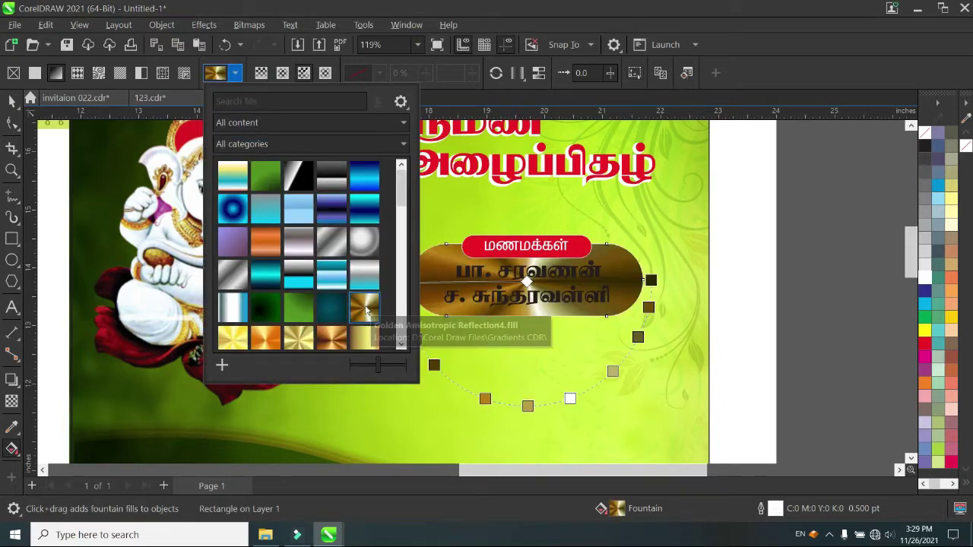
pyautogui.click(268, 336)
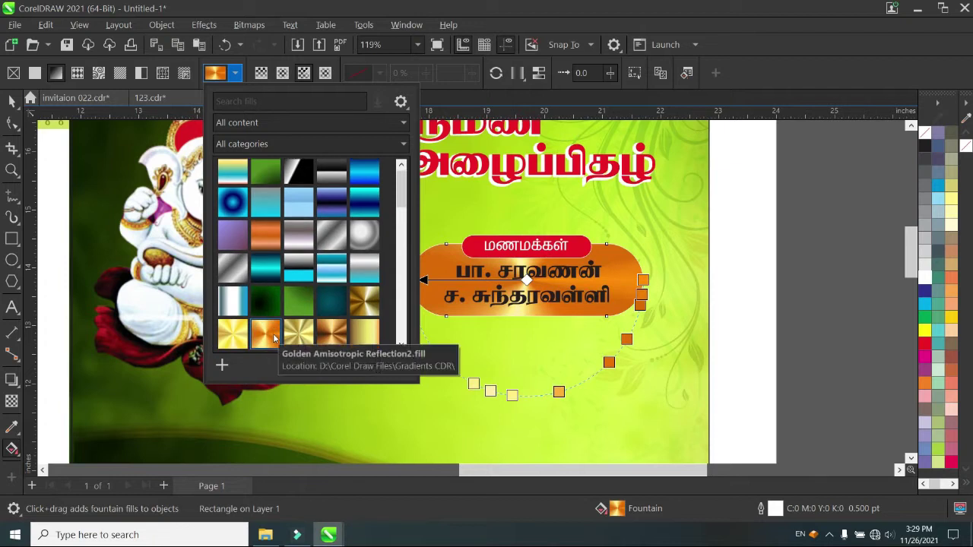
pyautogui.scroll(-2, 275, 338)
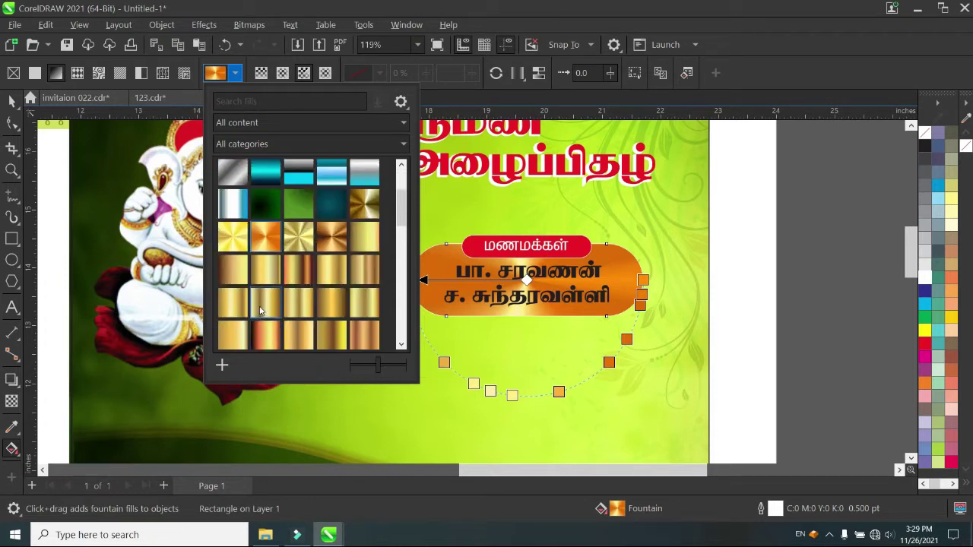
pyautogui.scroll(-3, 344, 323)
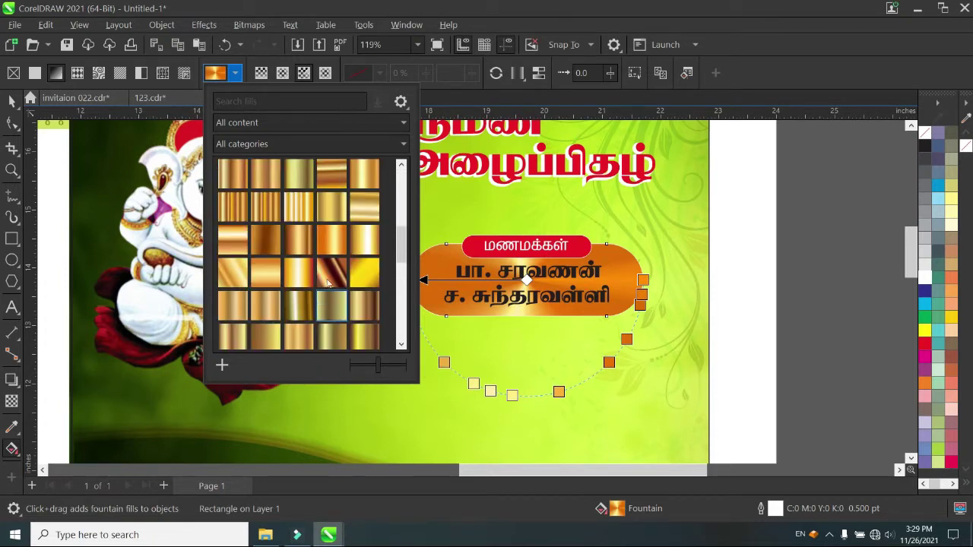
pyautogui.click(364, 276)
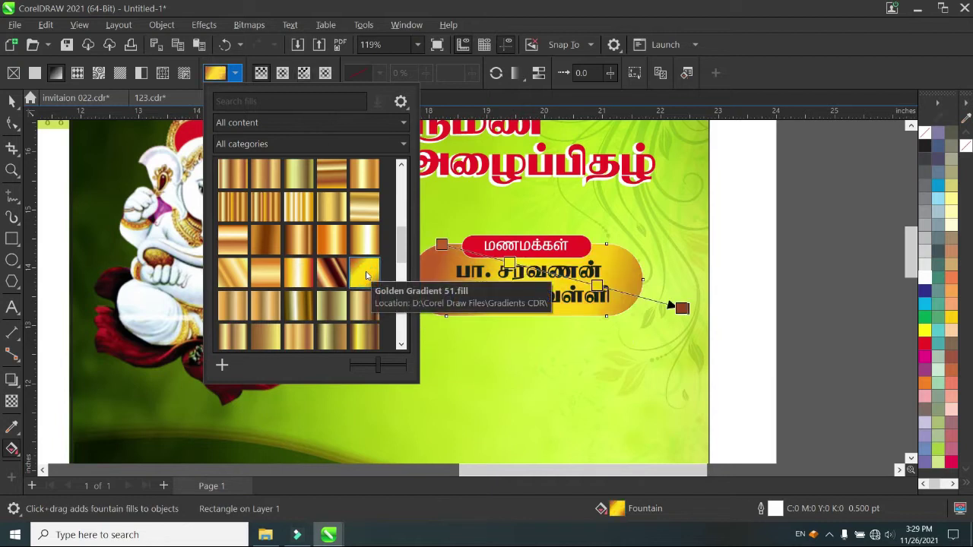
# Step: Stretch the gold gradient horizontally so both of its end colours lie well beyond the sides of the rounded box
pyautogui.click(441, 245)
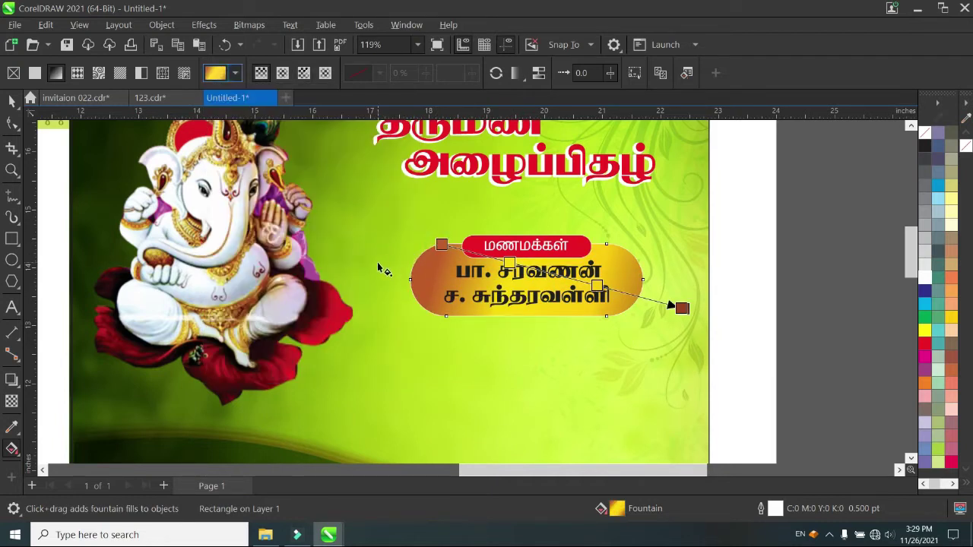
pyautogui.moveTo(422, 251); pyautogui.dragTo(382, 282)
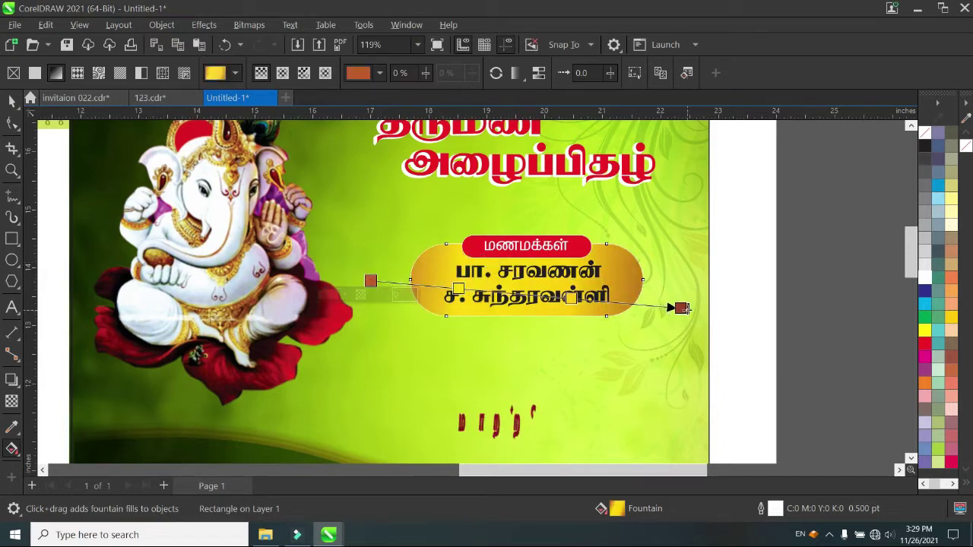
pyautogui.moveTo(681, 308); pyautogui.dragTo(742, 282)
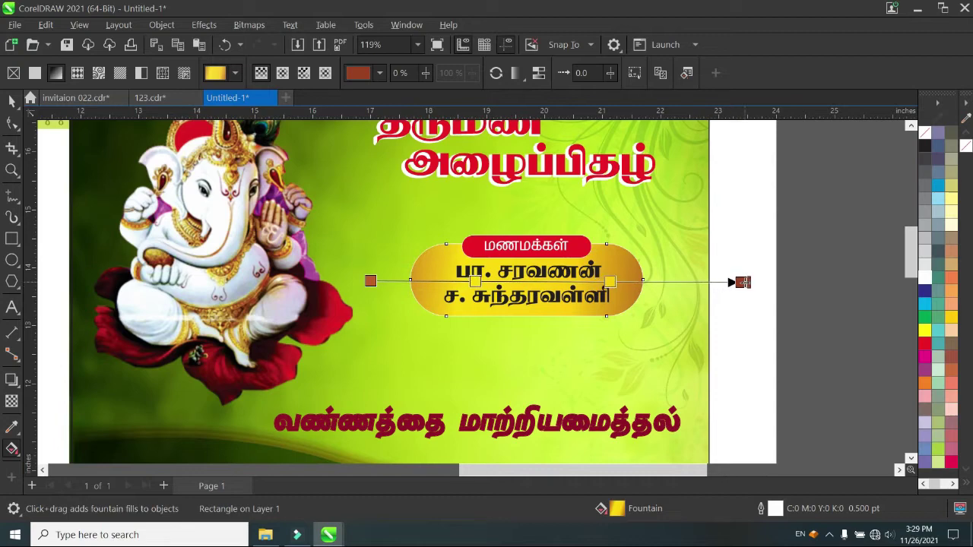
pyautogui.click(11, 100)
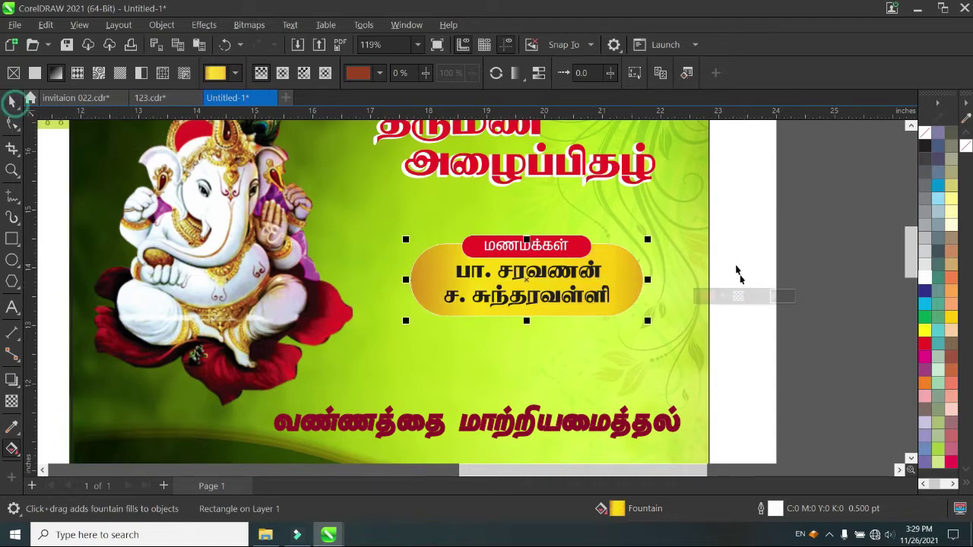
# Step: Recolour the couple's names inside the gold box to dark blue
pyautogui.click(818, 289)
pyautogui.scroll(1, 553, 266)
pyautogui.click(544, 280)
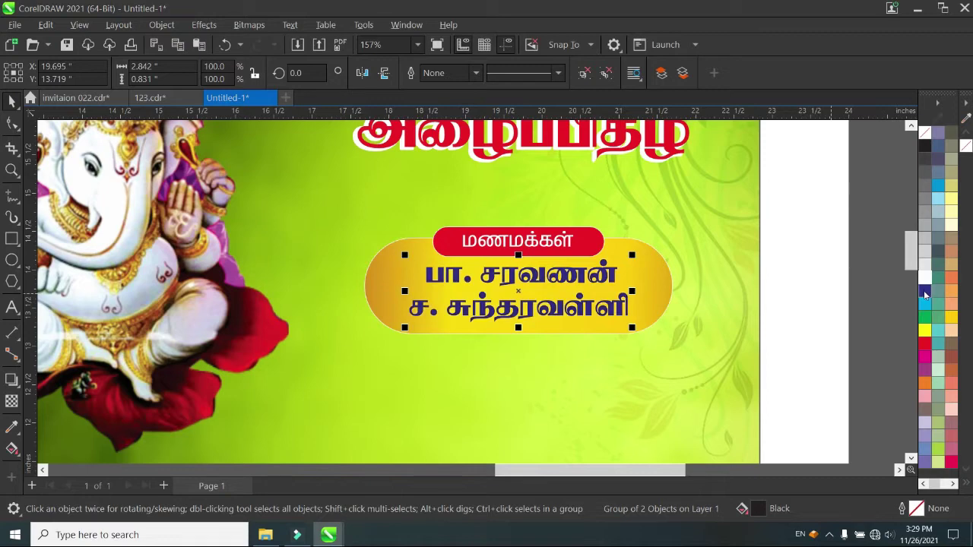
# Step: Place a copy of the மணமக்கள் label below the gold box and fill it with blue (C100 M100 Y0 K0)
pyautogui.scroll(-1, 511, 236)
pyautogui.click(510, 233)
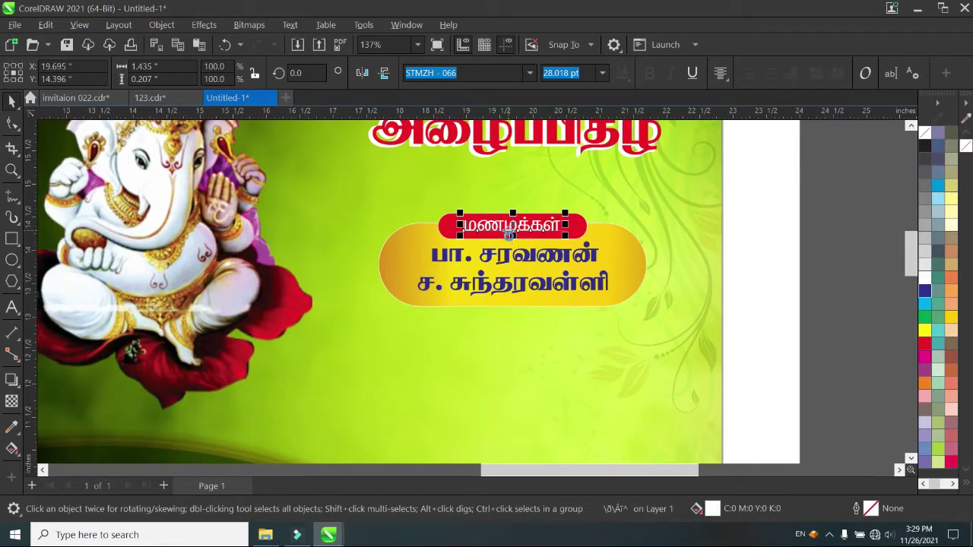
pyautogui.moveTo(503, 236); pyautogui.dragTo(516, 335)
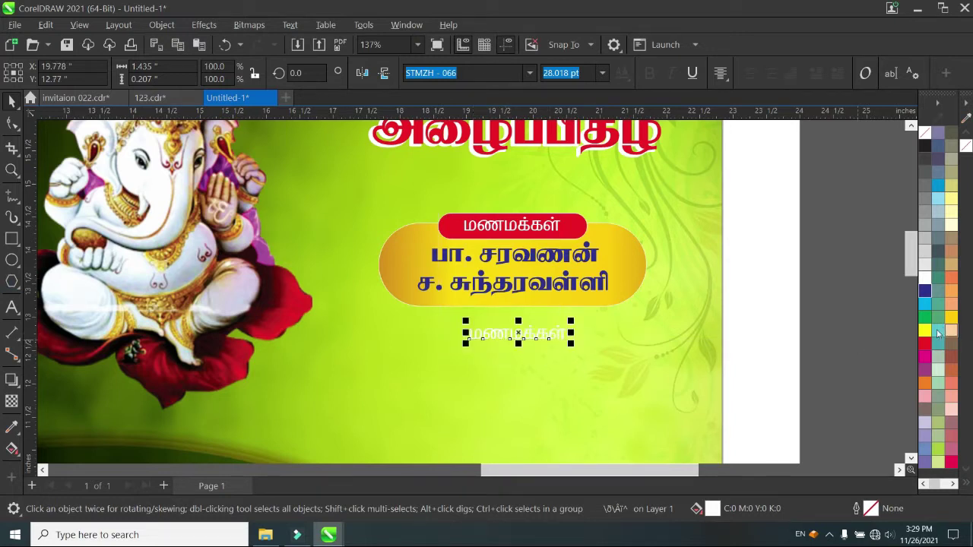
pyautogui.click(924, 290)
# Step: Replace the text of the copied blue label with மணநாள்
pyautogui.click(11, 308)
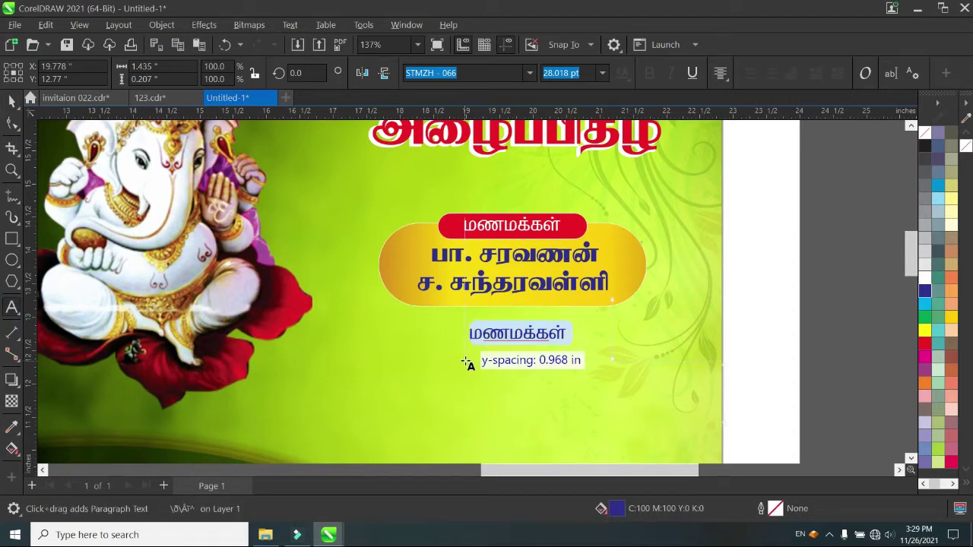
pyautogui.write('\\')
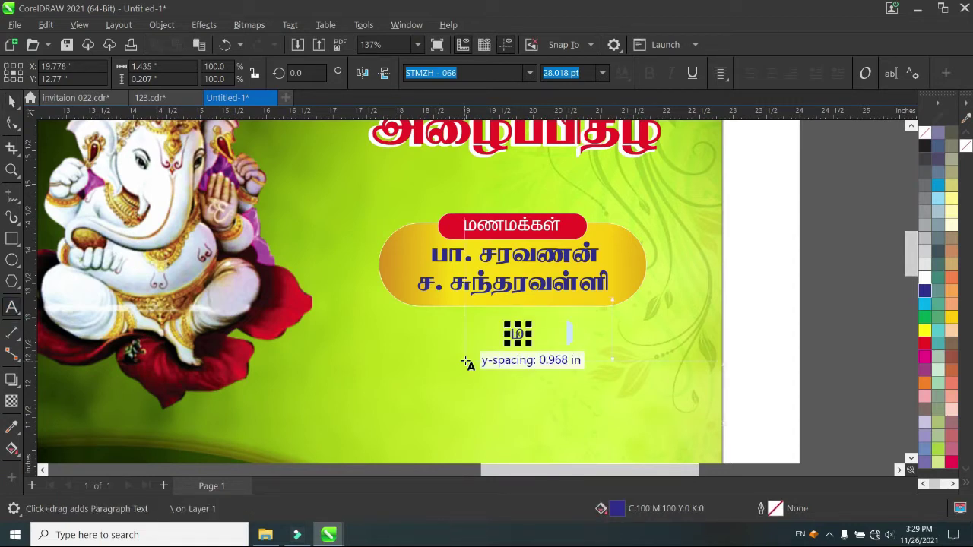
pyautogui.write('ணநாள')
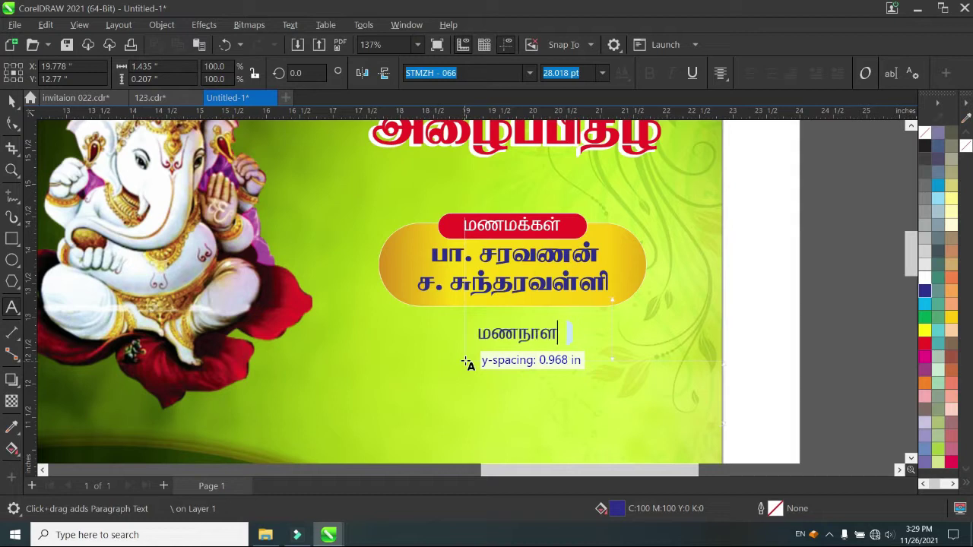
pyautogui.press('BackSpace')
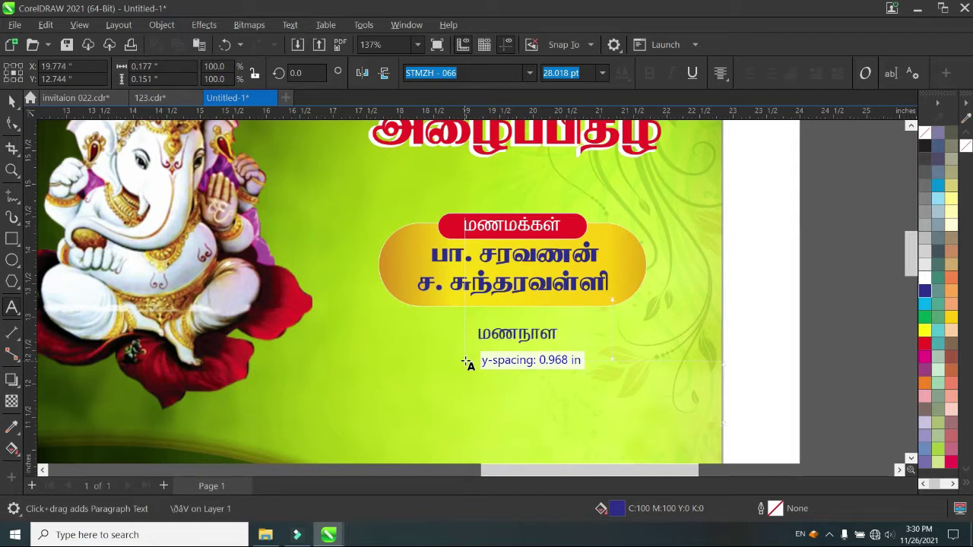
pyautogui.press('BackSpace')
pyautogui.write('ள')
pyautogui.press('BackSpace')
pyautogui.write('ள்')
pyautogui.scroll(2, 472, 357)
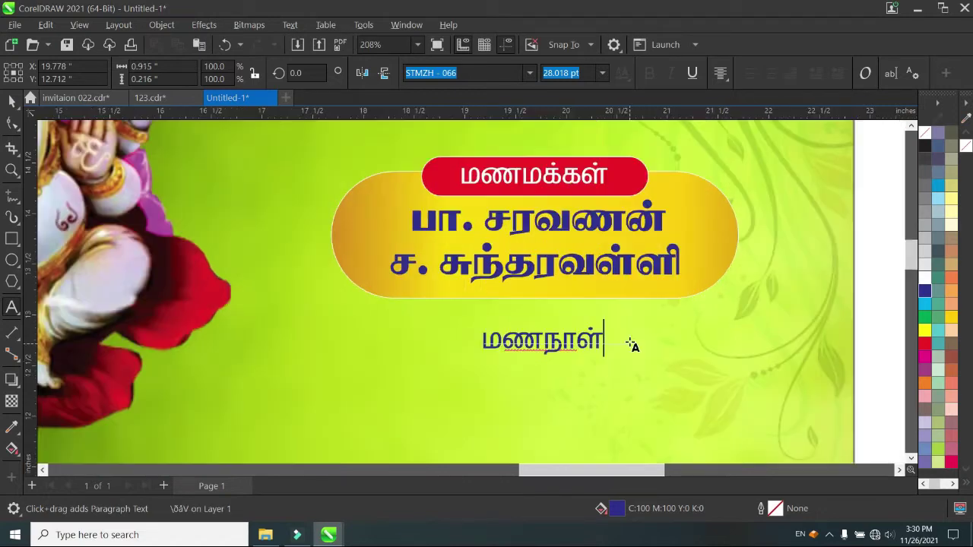
pyautogui.write('^')
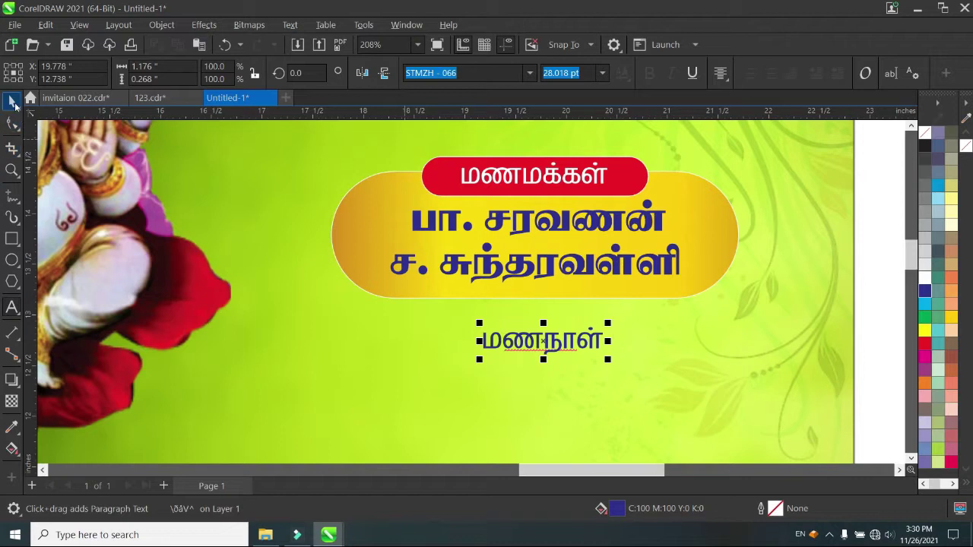
# Step: Reposition the மணநாள் text centred beneath the gold box at about X 19.695, Y 12.673 inches
pyautogui.moveTo(593, 340); pyautogui.dragTo(581, 353)
pyautogui.press('Escape')
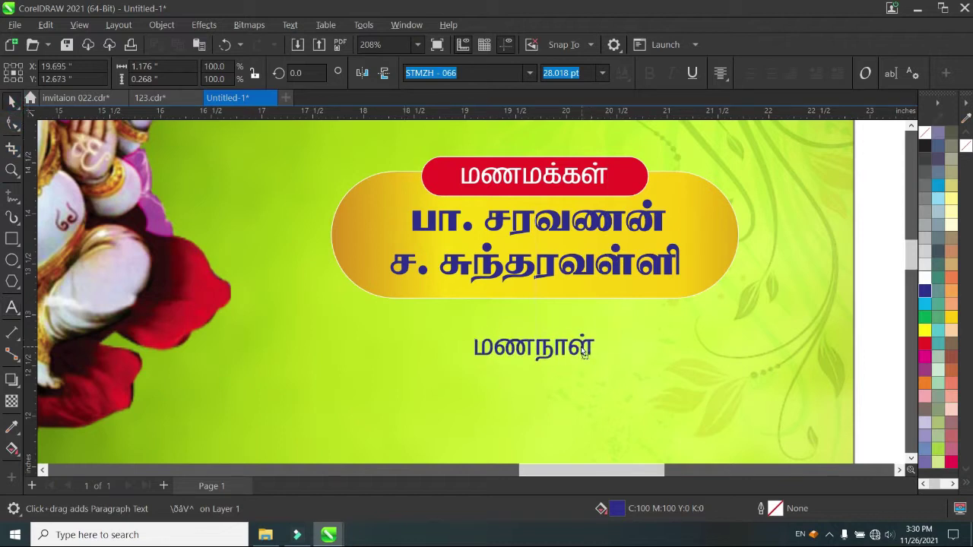
pyautogui.click(582, 353)
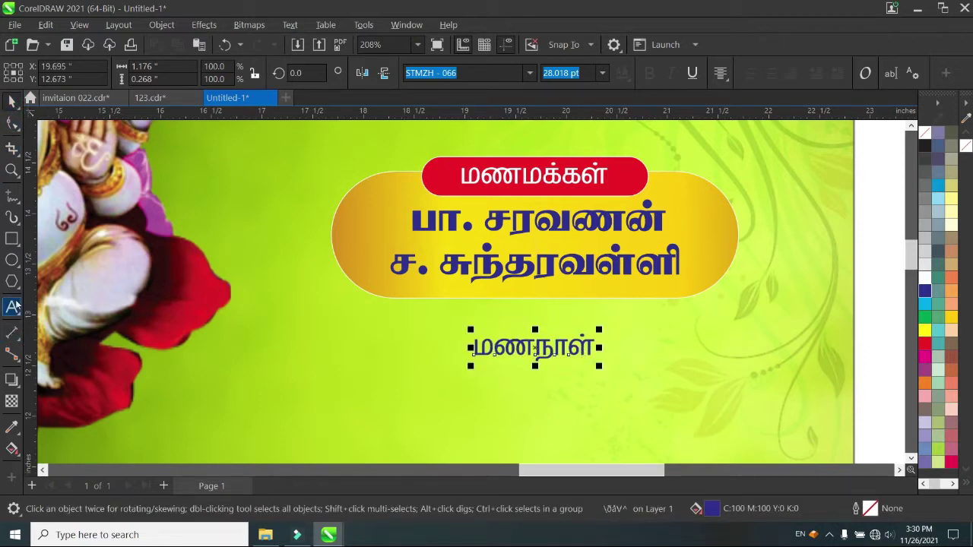
# Step: Add the line "20.04.2020 புதன்கிழமை" under the மணநாள் heading in the same text object
pyautogui.click(13, 306)
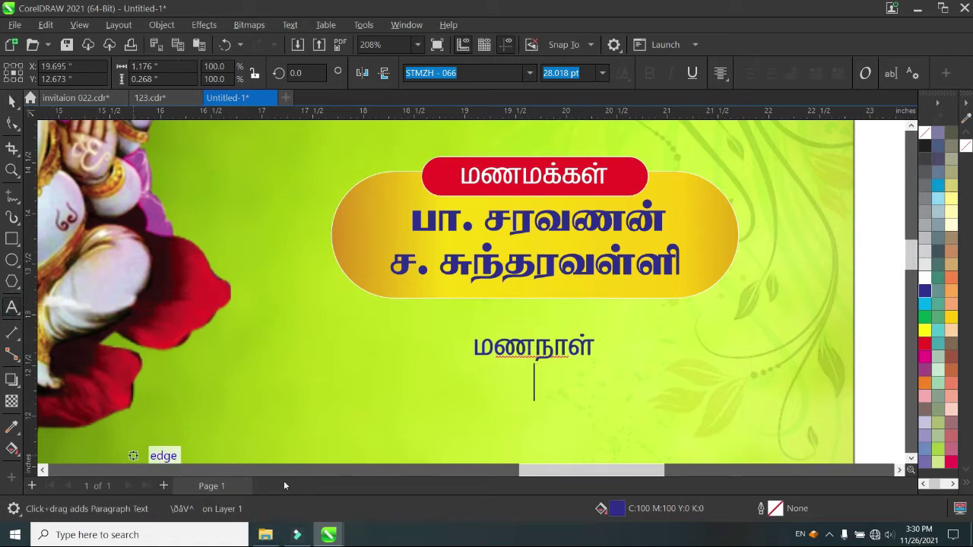
pyautogui.write('20')
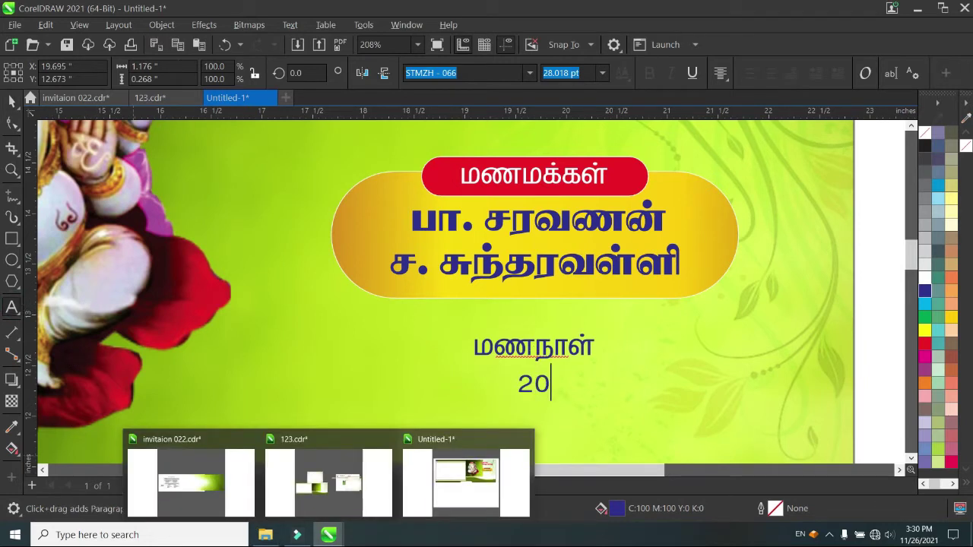
pyautogui.write('.01')
pyautogui.press('Return')
pyautogui.write('2')
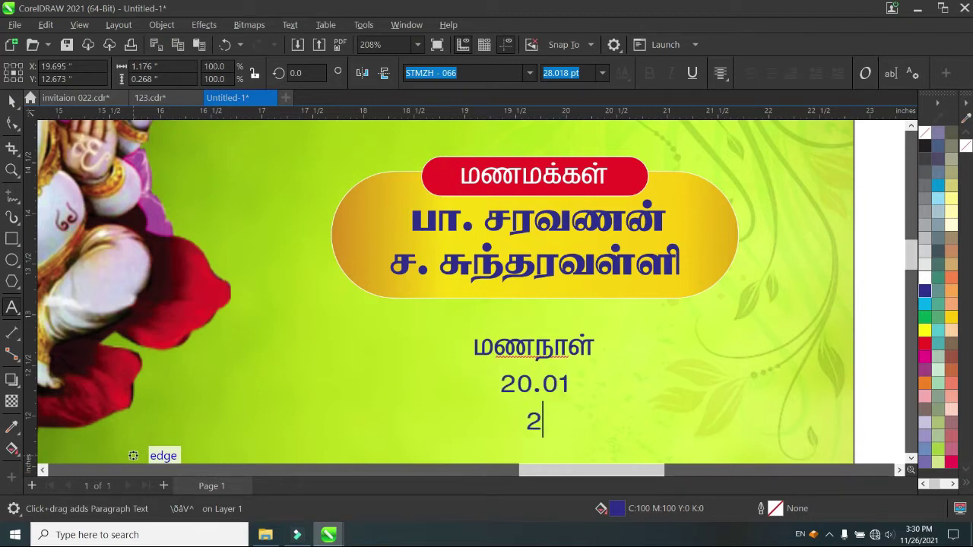
pyautogui.press('BackSpace')
pyautogui.press('BackSpace')
pyautogui.press('BackSpace')
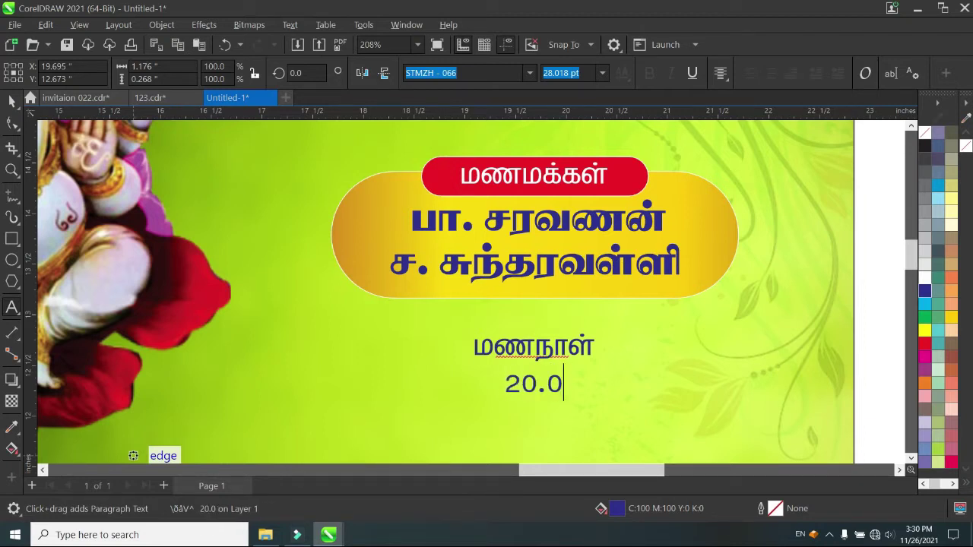
pyautogui.write('4.2')
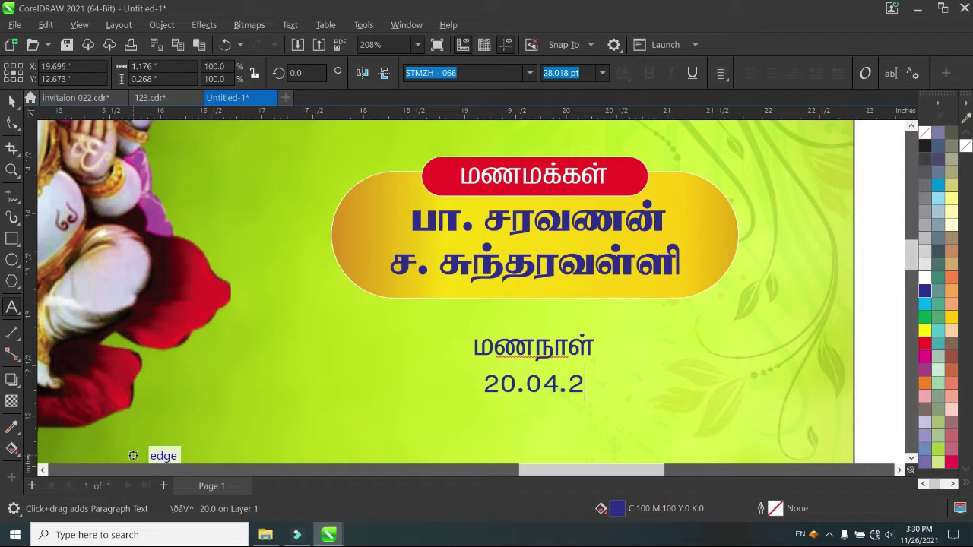
pyautogui.write('020 பி')
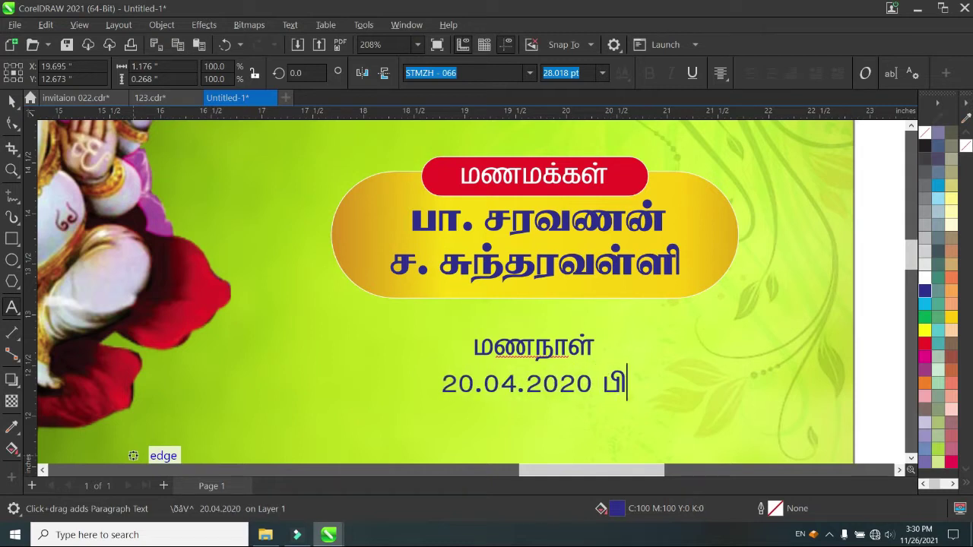
pyautogui.press('BackSpace')
pyautogui.press('BackSpace')
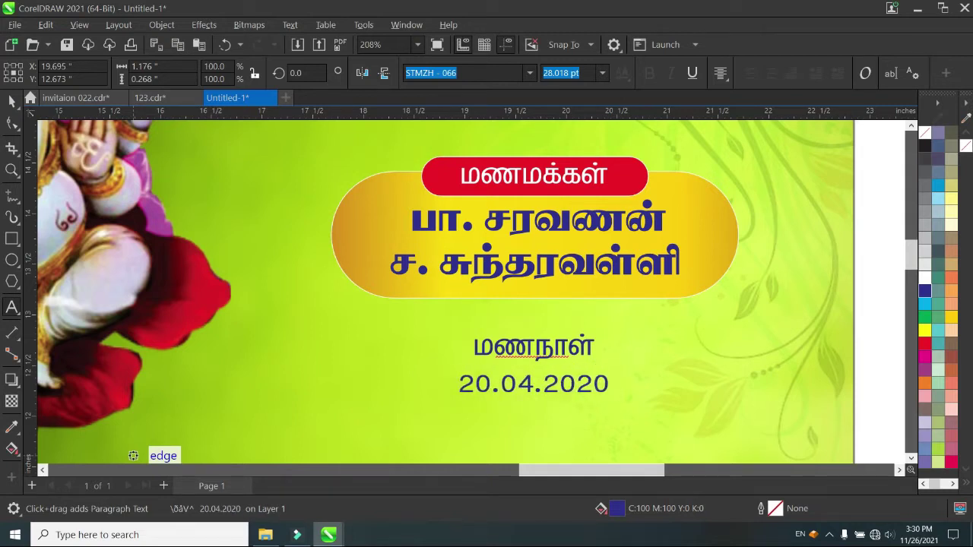
pyautogui.write('புதன்கி')
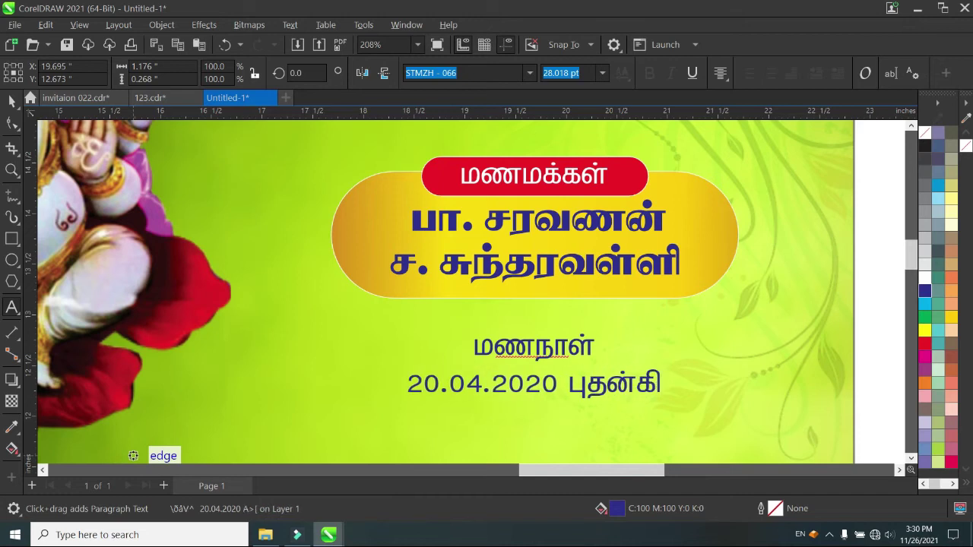
pyautogui.write('ழமை')
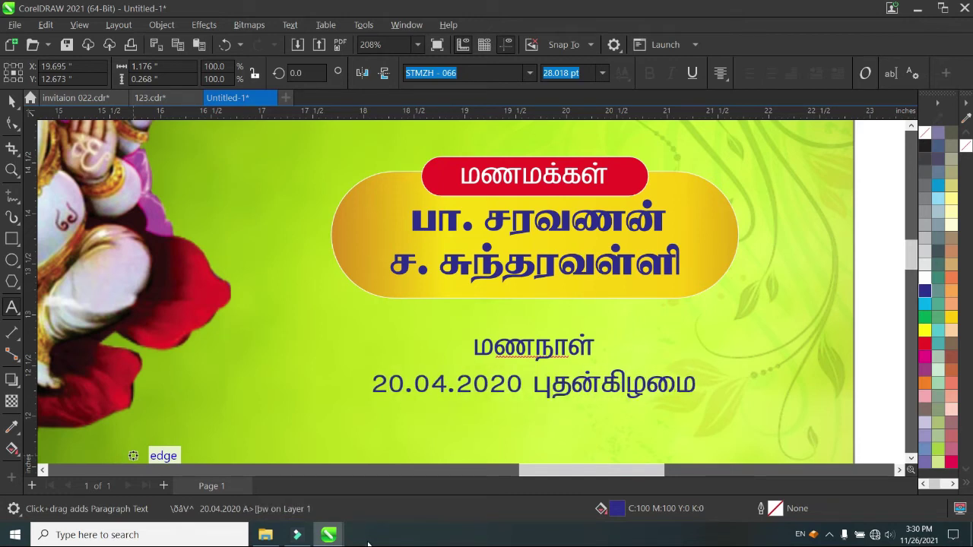
# Step: Set the மணநாள் heading to 18 pt and give the date line below it a smaller, heavier typeface
pyautogui.click(602, 73)
pyautogui.click(572, 225)
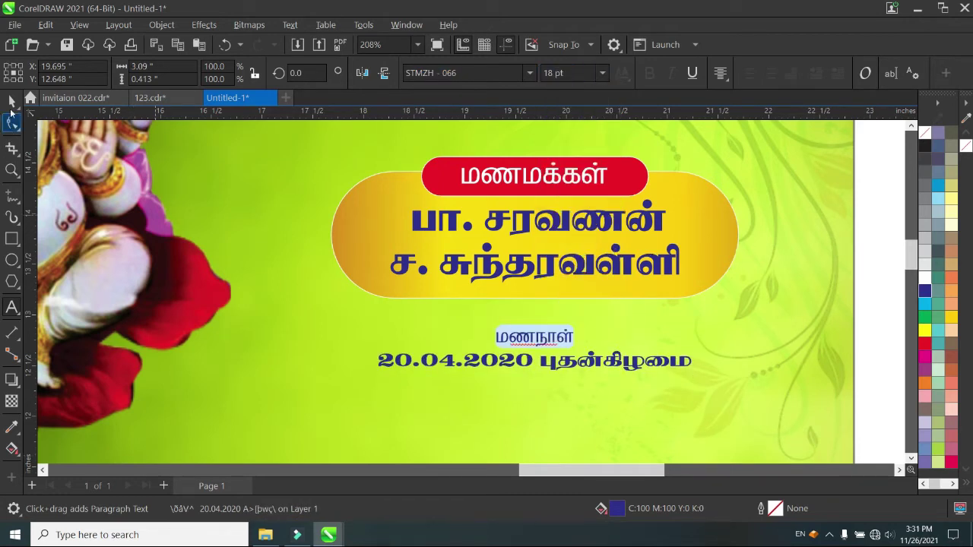
pyautogui.click(11, 100)
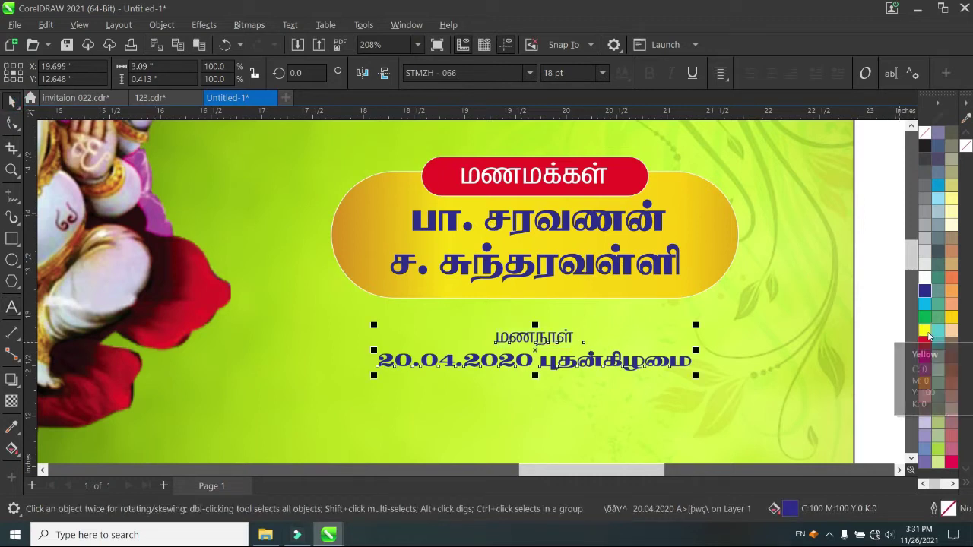
# Step: Try a red fill on the மணநாள் and date text, and return it to blue
pyautogui.click(926, 342)
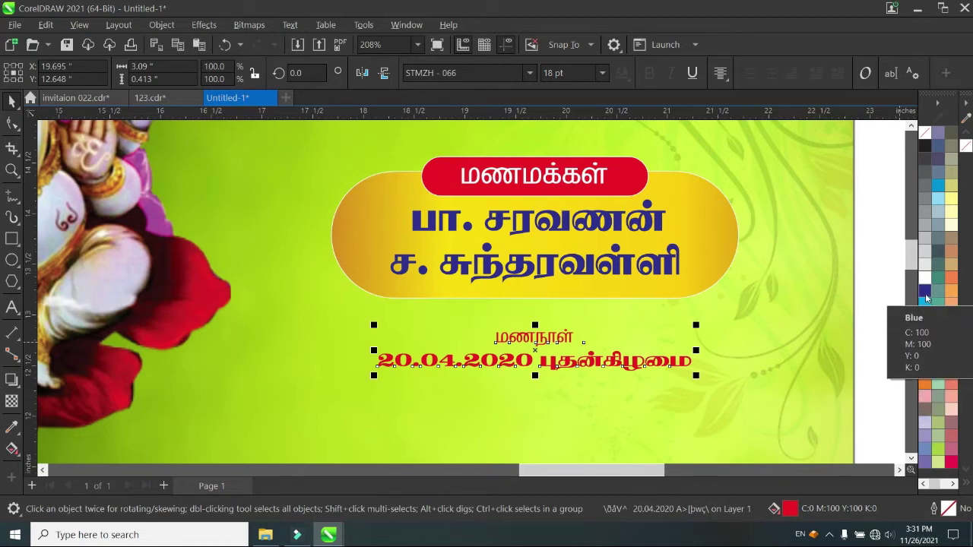
pyautogui.click(925, 292)
# Step: Copy the மணநாள் date block below itself and replace its text with the மணஇடம் heading and the temple venue lines
pyautogui.scroll(-2, 551, 407)
pyautogui.scroll(2, 559, 409)
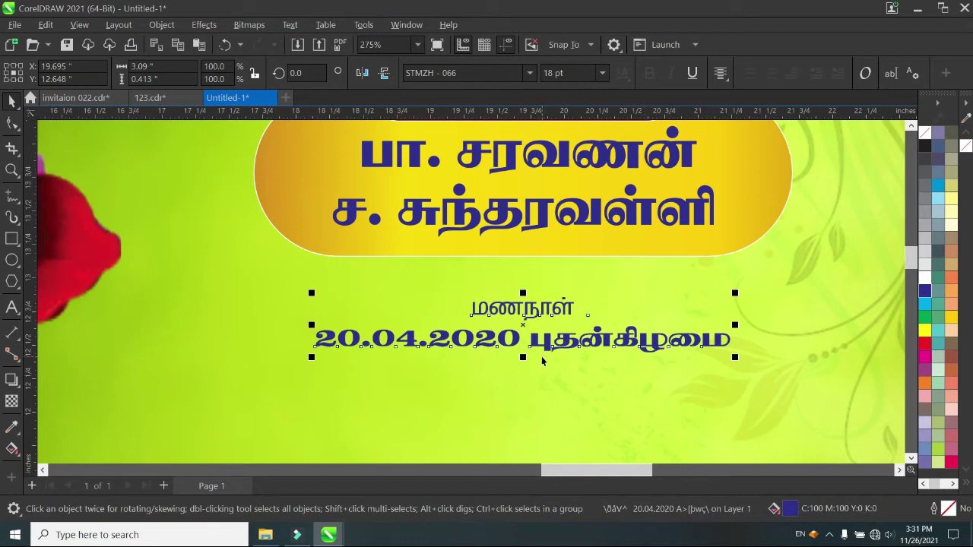
pyautogui.moveTo(533, 313); pyautogui.dragTo(532, 410)
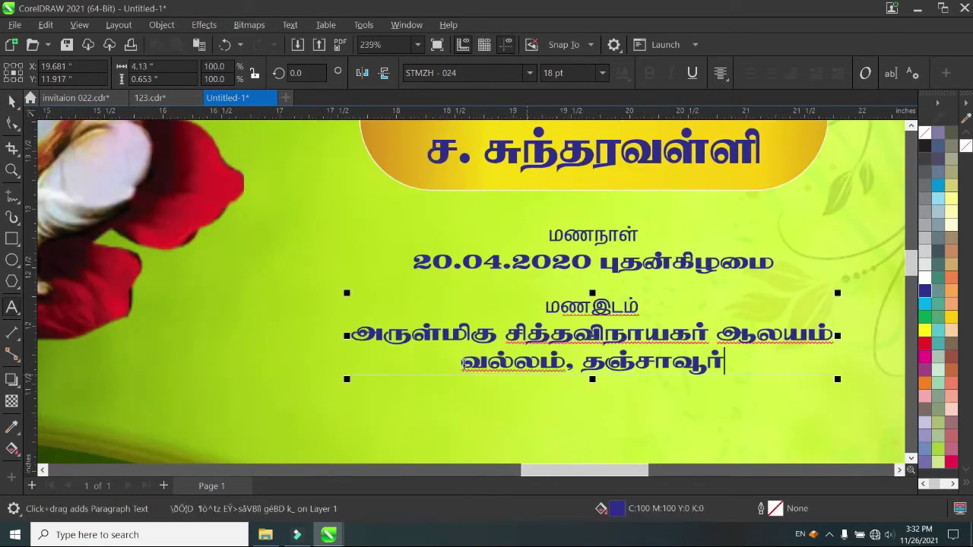
# Step: Set the last line of the மணஇடம் block, the town line, to the STMZH - 066 font
pyautogui.moveTo(464, 364); pyautogui.dragTo(722, 359)
pyautogui.click(456, 72)
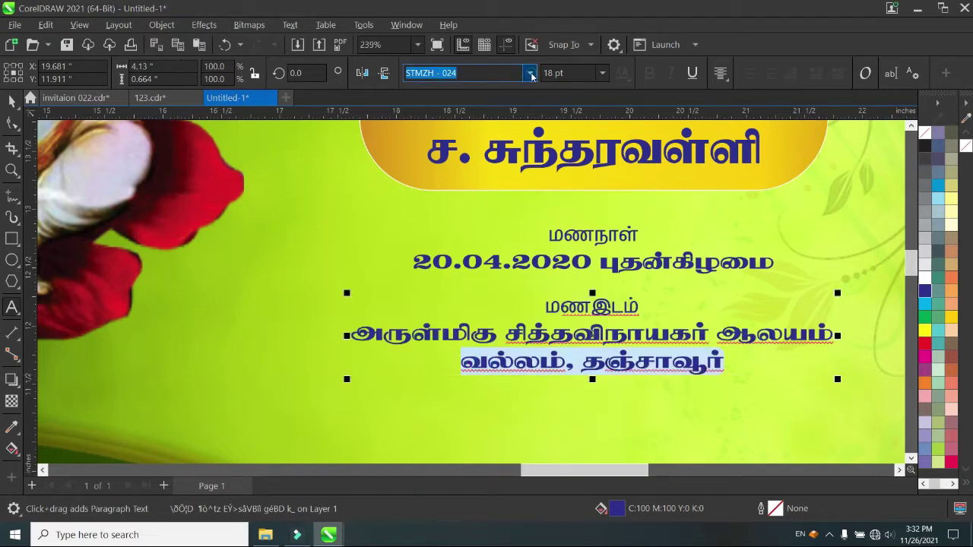
pyautogui.click(529, 72)
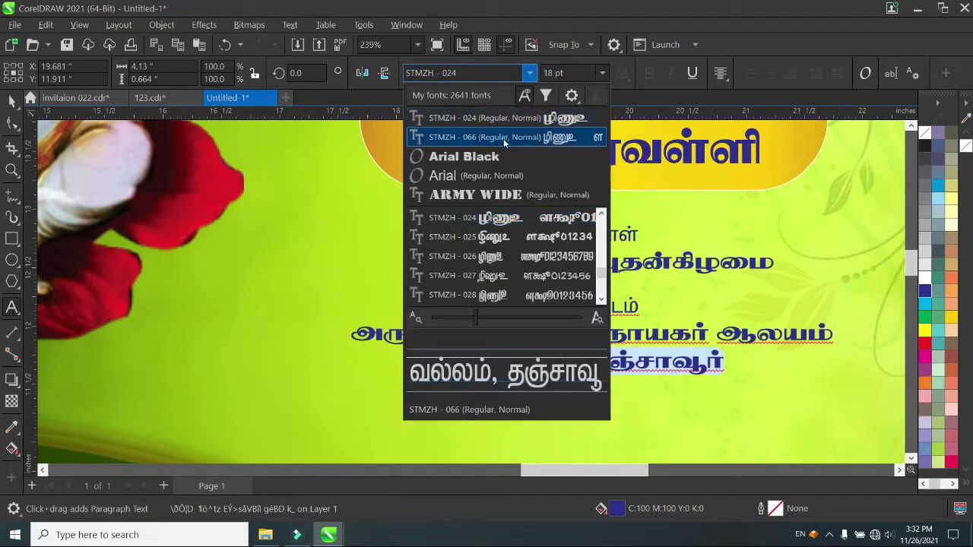
pyautogui.click(503, 137)
pyautogui.click(12, 101)
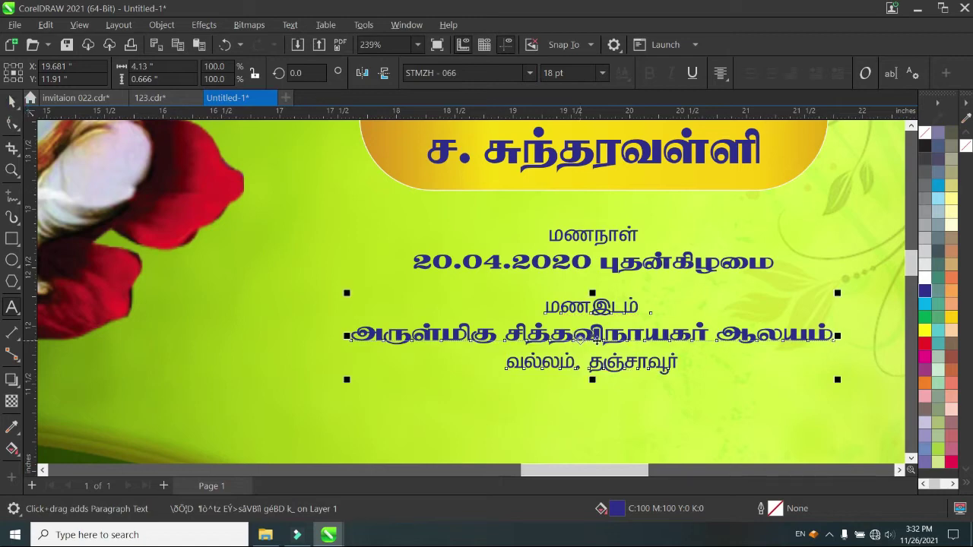
# Step: Select the date and venue text blocks together
pyautogui.scroll(-2, 611, 311)
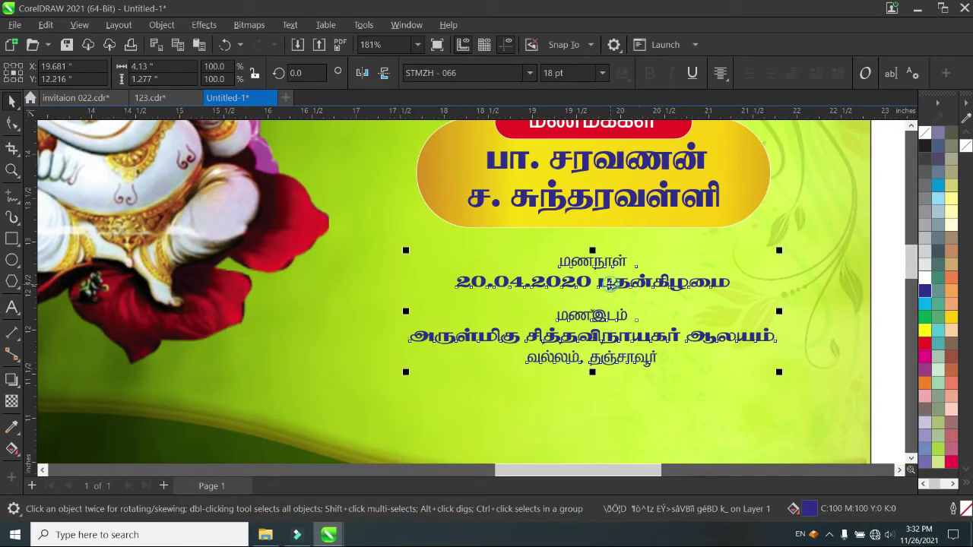
pyautogui.keyDown('shift'); pyautogui.click(611, 287); pyautogui.keyUp('shift')
# Step: Try to align the date and venue text blocks by their vertical centres, and undo it
pyautogui.click(162, 25)
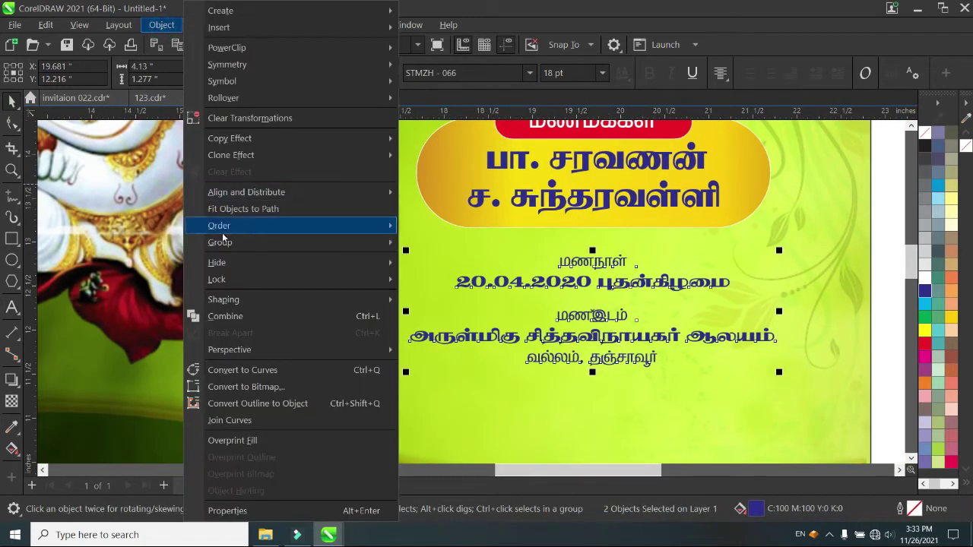
pyautogui.moveTo(314, 184)
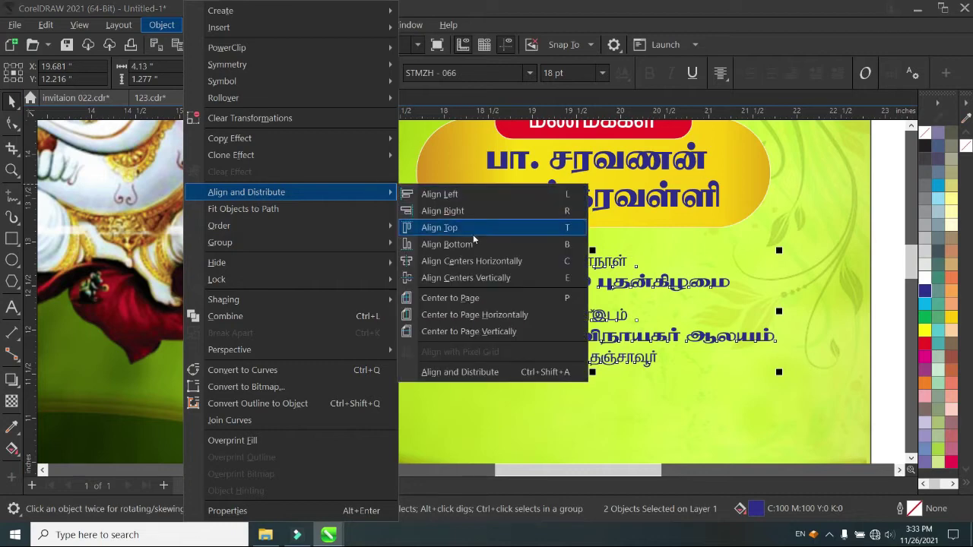
pyautogui.click(496, 278)
pyautogui.hotkey('ctrl', 'z')
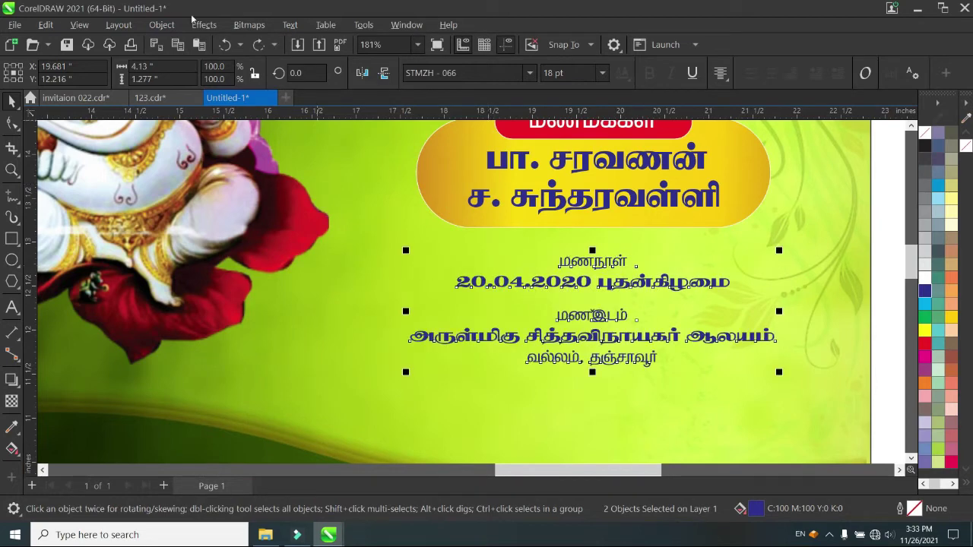
# Step: Align the date and venue text blocks horizontally on their centres
pyautogui.click(178, 26)
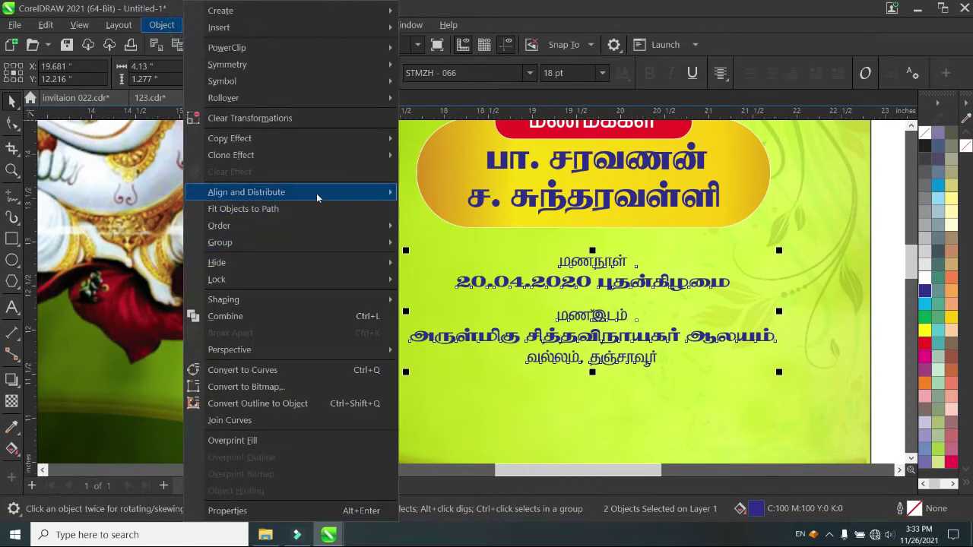
pyautogui.moveTo(319, 196)
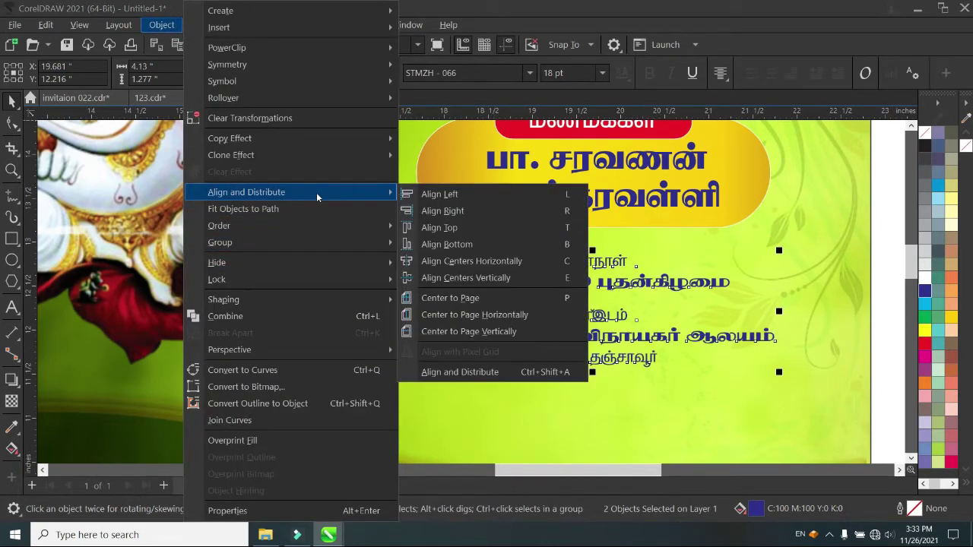
pyautogui.click(520, 314)
# Step: Stretch the dark green wave image along the card's lower edge upward to make it taller at the same width
pyautogui.scroll(-3, 524, 312)
pyautogui.click(451, 255)
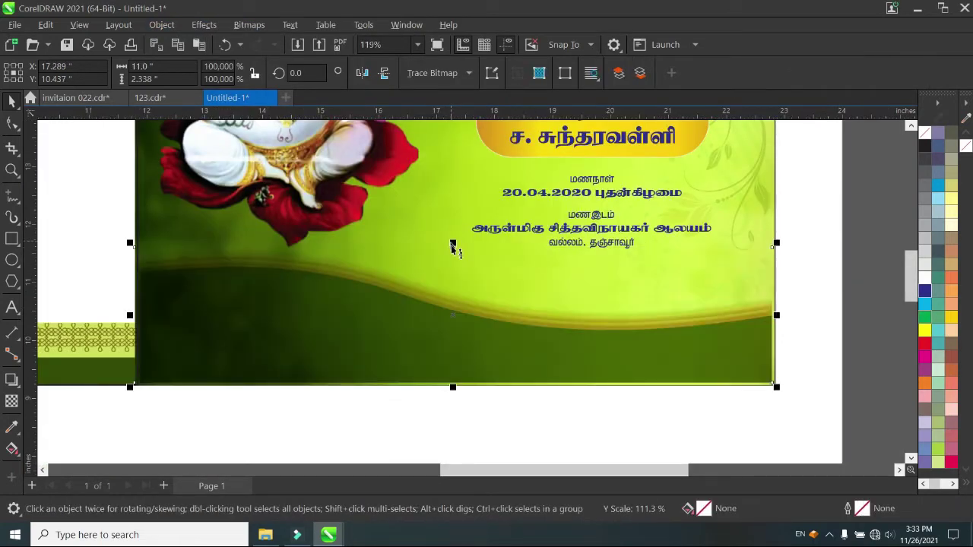
pyautogui.moveTo(453, 244); pyautogui.dragTo(449, 169)
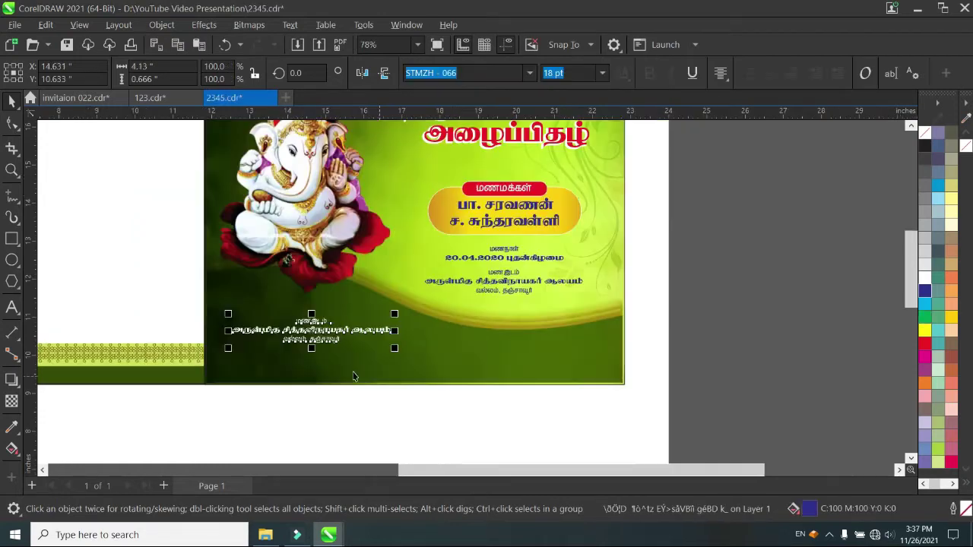
# Step: Left-align the white copy of the venue text on the dark green wave
pyautogui.scroll(3, 311, 372)
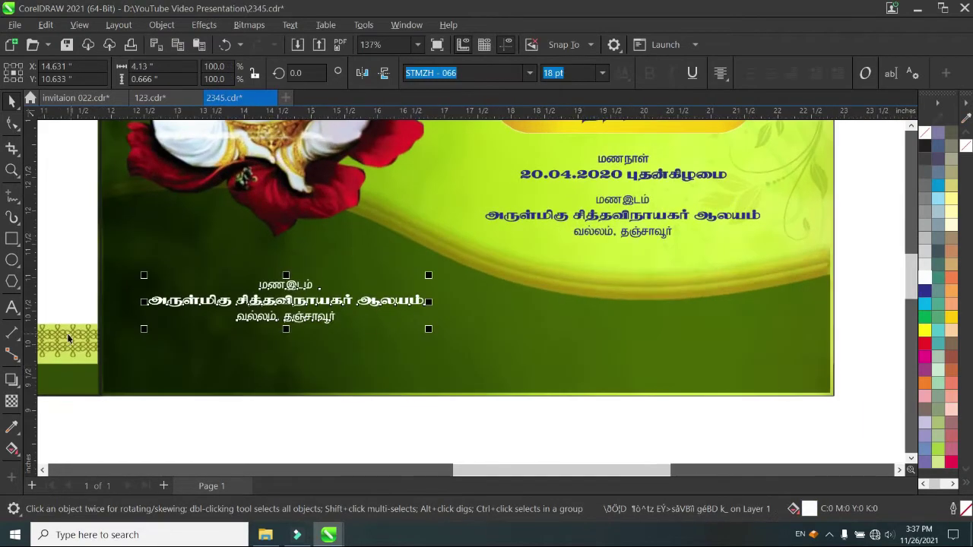
pyautogui.click(721, 73)
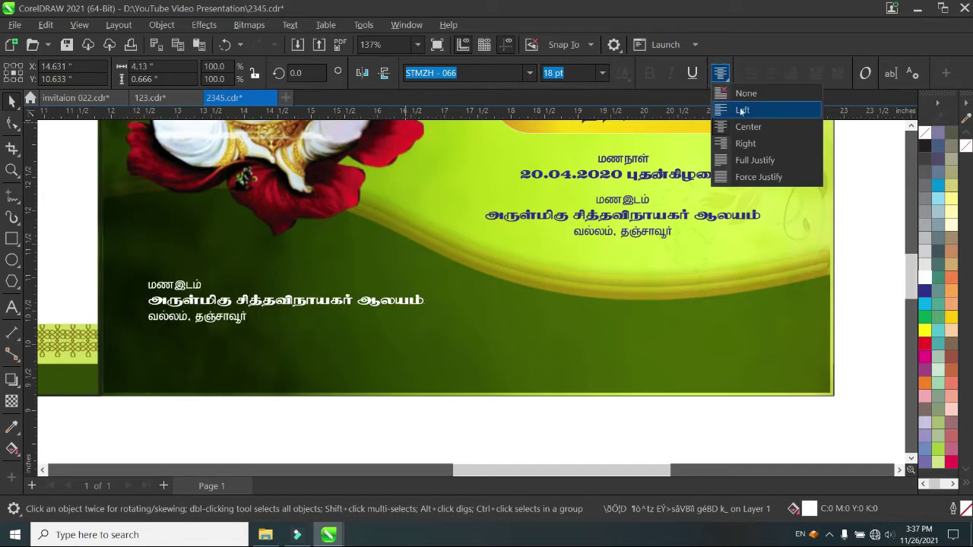
pyautogui.click(742, 111)
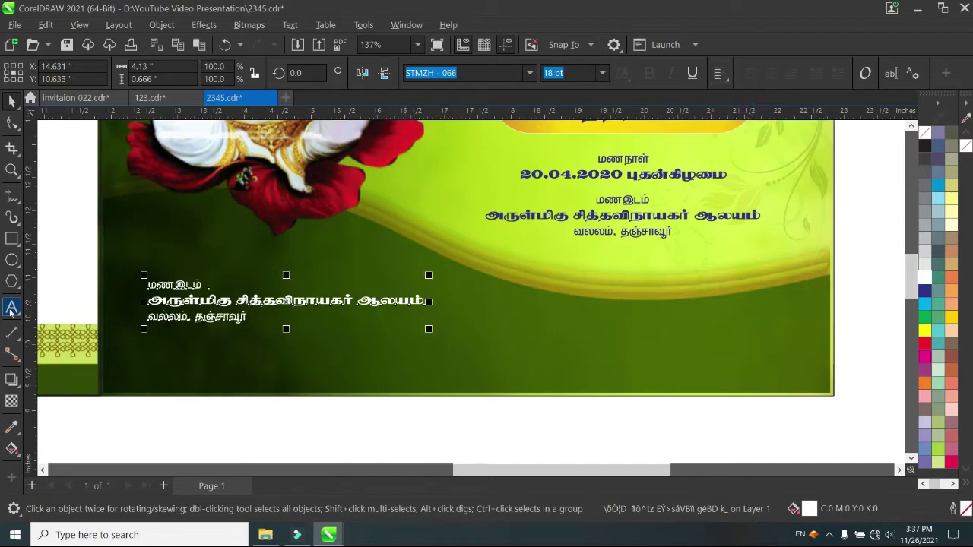
# Step: Replace all text of the white venue copy with the heading அனுப்புதல்
pyautogui.scroll(2, 209, 300)
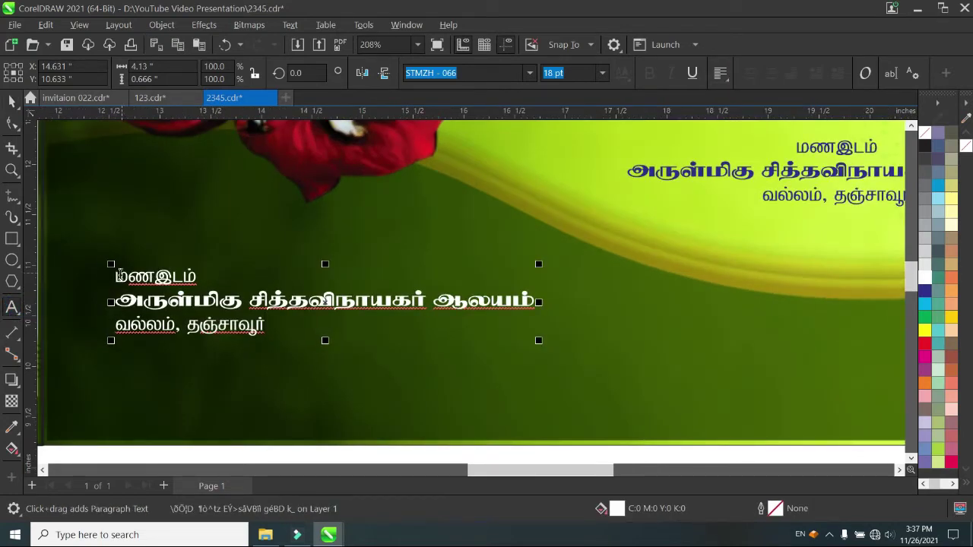
pyautogui.moveTo(116, 276); pyautogui.dragTo(264, 329)
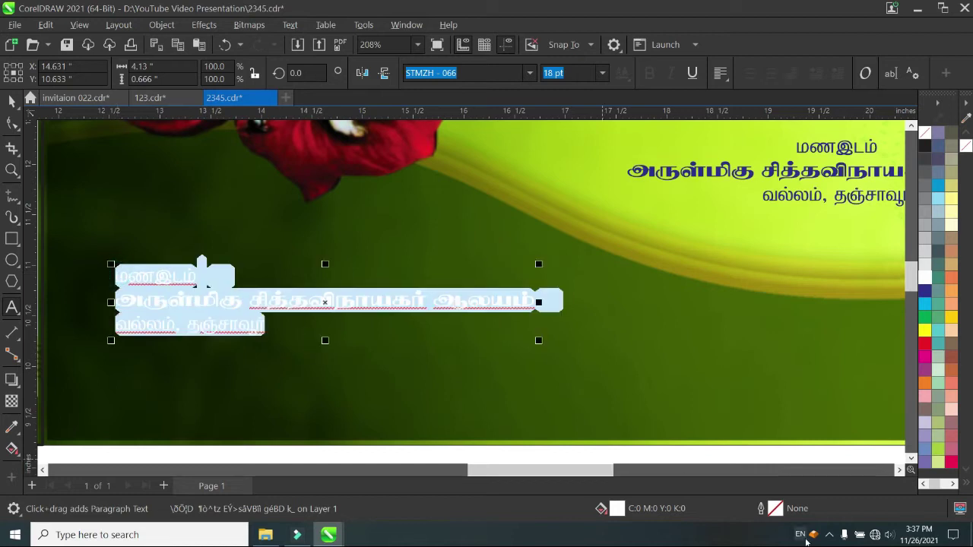
pyautogui.write('m')
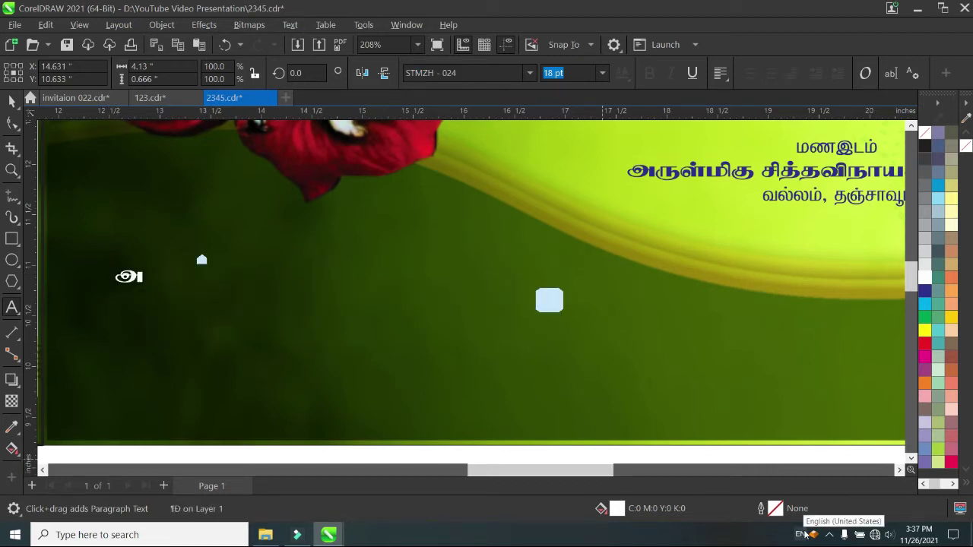
pyautogui.write('W')
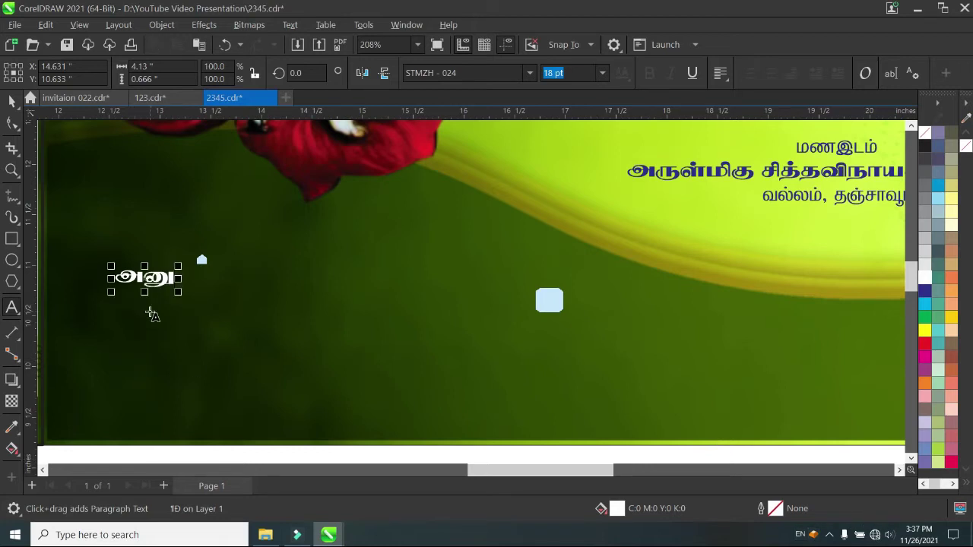
pyautogui.write('g;Gjy;')
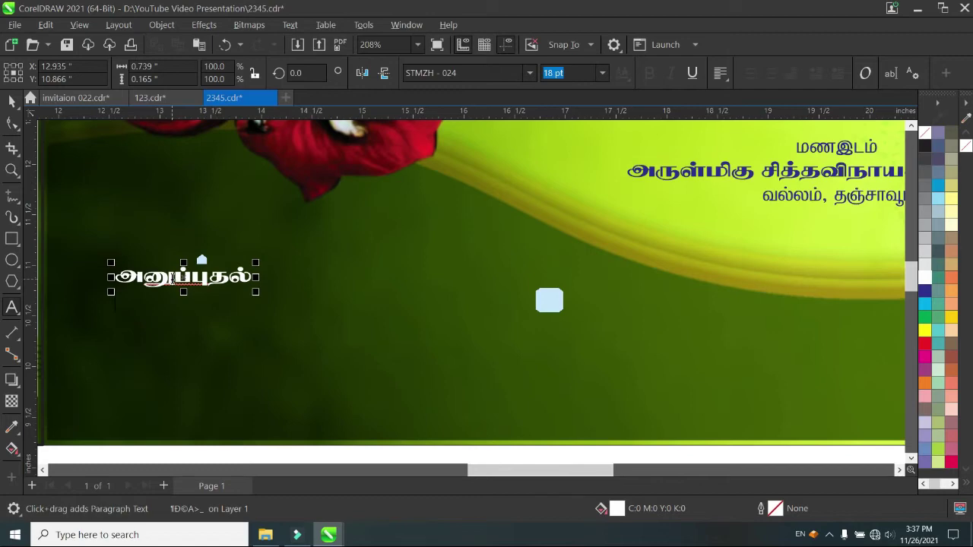
pyautogui.scroll(-2, 549, 300)
pyautogui.hotkey('ctrl', 'space')
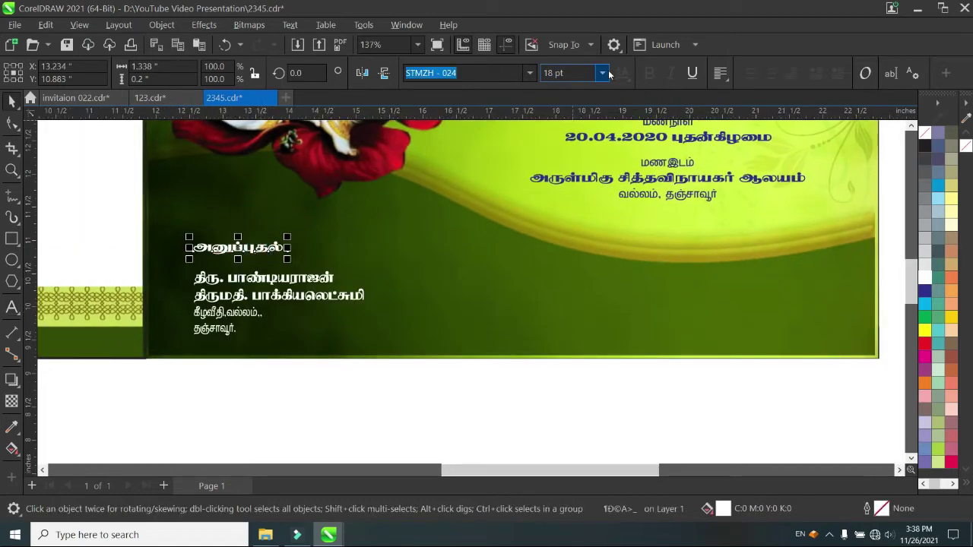
# Step: Set the அனுப்புதல் heading to STMZH - 066 and move it up and left to about X 12.805, Y 11.251 inches
pyautogui.click(530, 73)
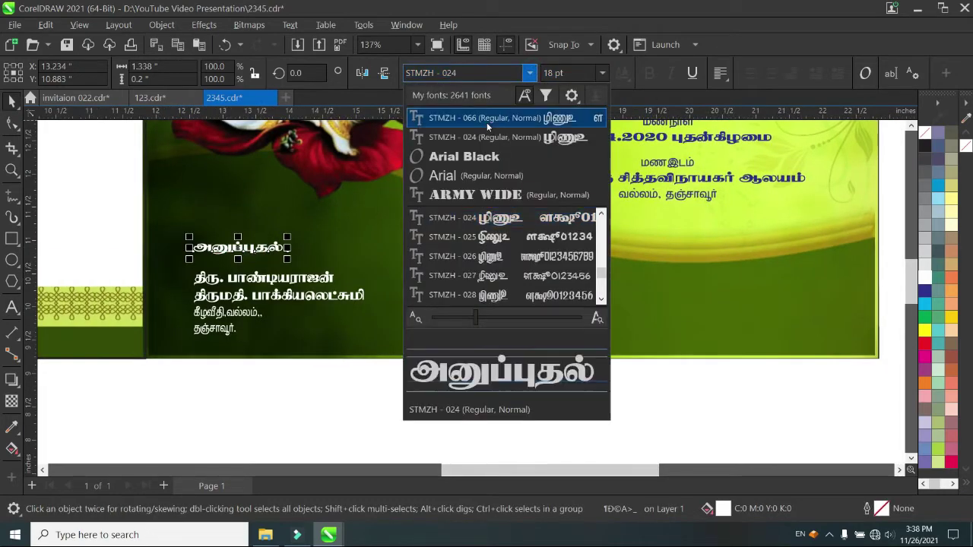
pyautogui.click(486, 123)
pyautogui.moveTo(239, 253); pyautogui.dragTo(224, 228)
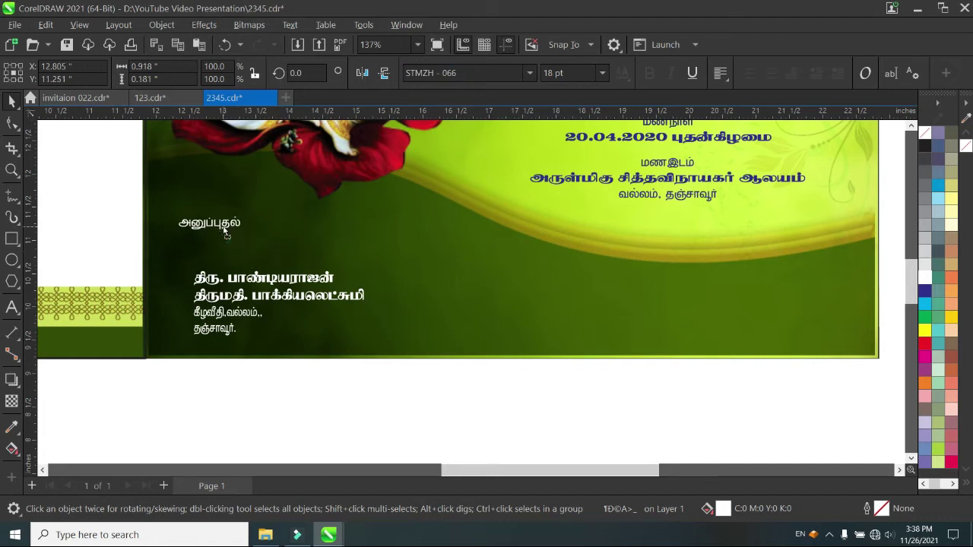
# Step: Move the sender's name and address block up beneath the அனுப்புதல் heading and enlarge it proportionally to about 115.4%
pyautogui.click(239, 278)
pyautogui.moveTo(239, 277); pyautogui.dragTo(225, 255)
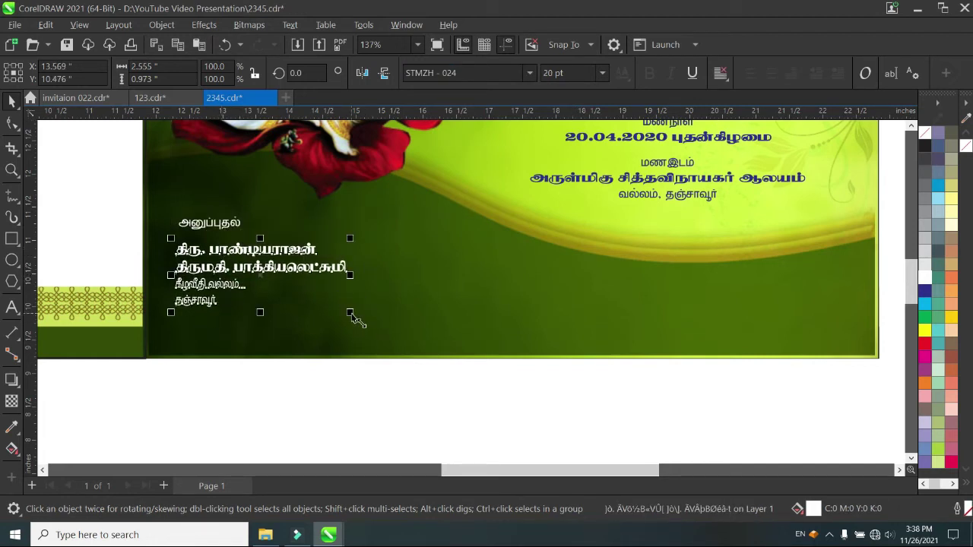
pyautogui.moveTo(350, 312); pyautogui.dragTo(378, 326)
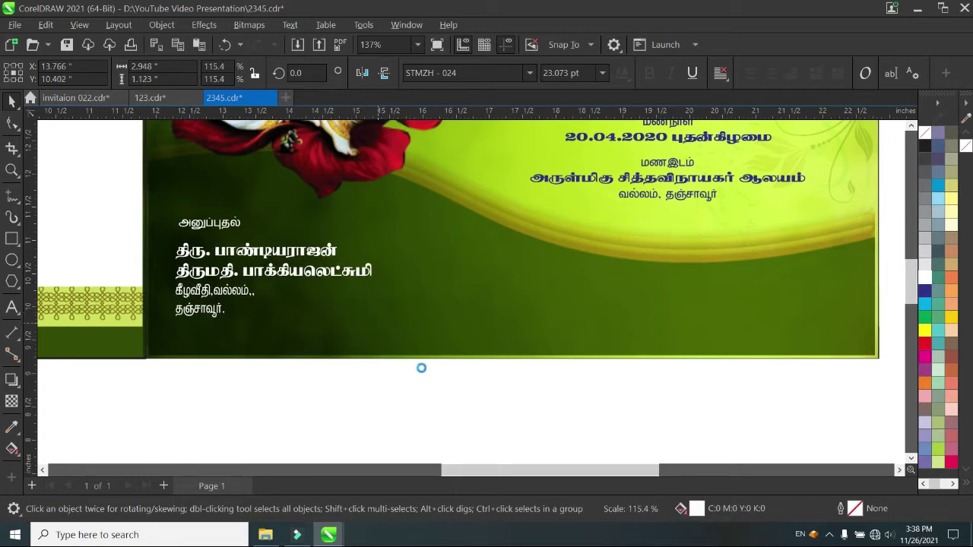
pyautogui.click(389, 406)
pyautogui.scroll(-1, 389, 406)
pyautogui.scroll(1, 535, 368)
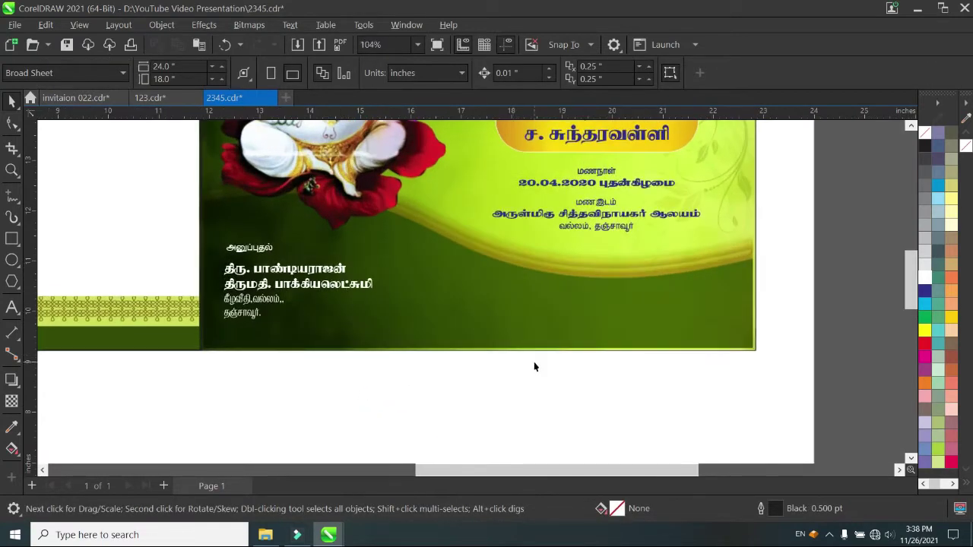
pyautogui.scroll(1, 534, 367)
pyautogui.scroll(-2, 684, 243)
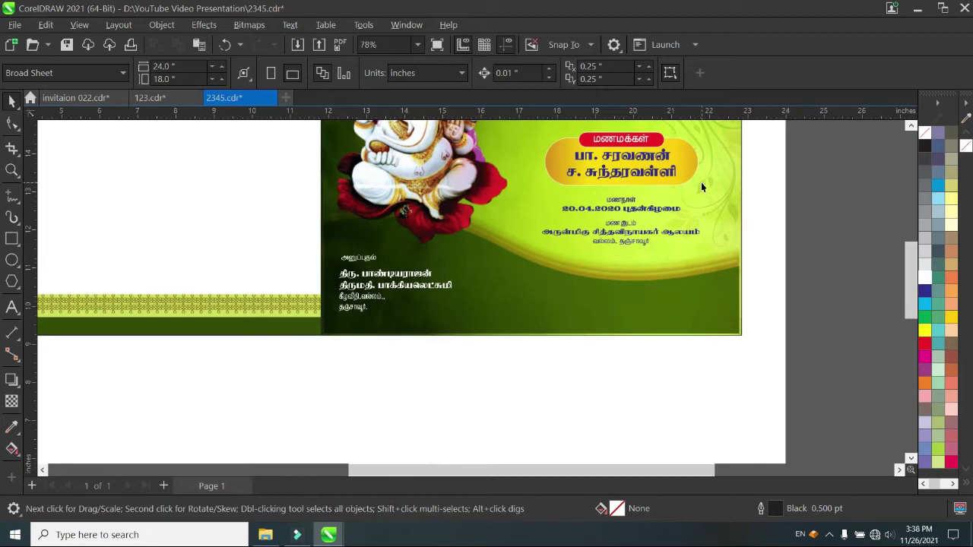
pyautogui.scroll(2, 543, 332)
pyautogui.scroll(-1, 633, 374)
pyautogui.scroll(2, 631, 381)
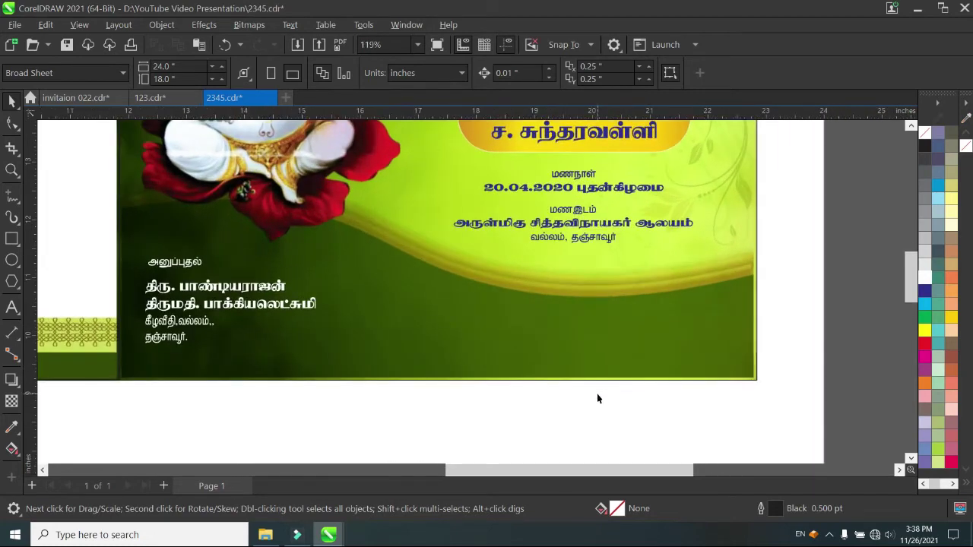
pyautogui.scroll(1, 598, 396)
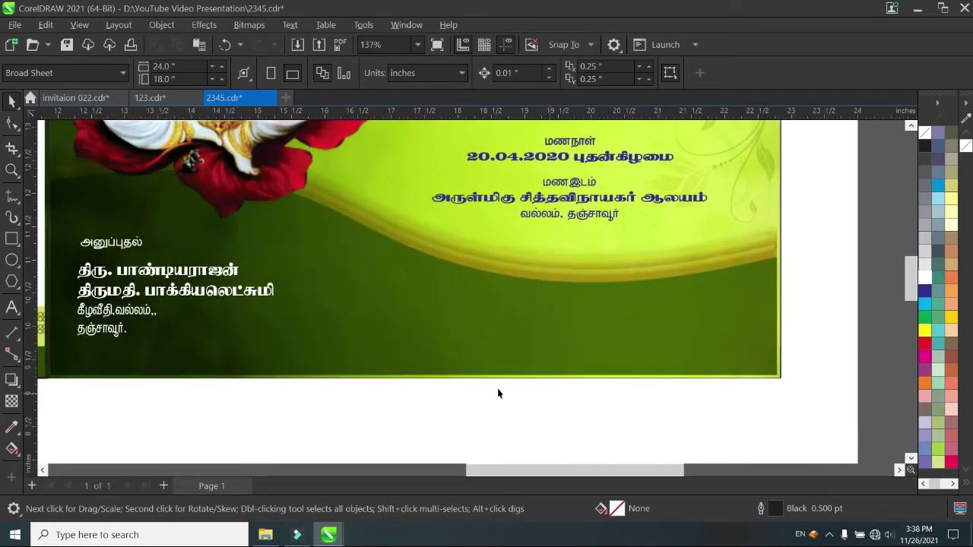
# Step: Place a copy of the அனுப்புதல் heading on the middle of the green wave and replace its text with திரு / திருமதி
pyautogui.click(130, 249)
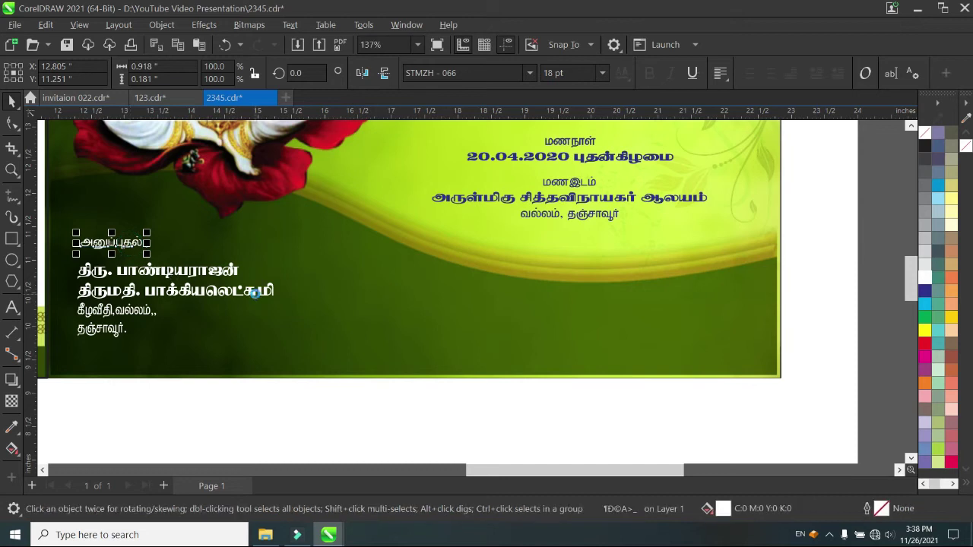
pyautogui.moveTo(114, 245); pyautogui.dragTo(470, 296)
pyautogui.click(12, 306)
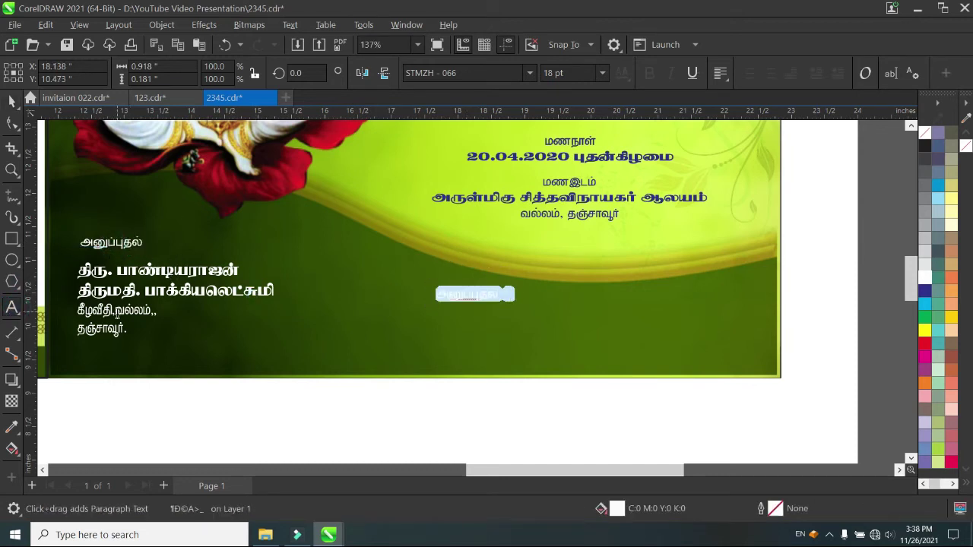
pyautogui.write('திரு')
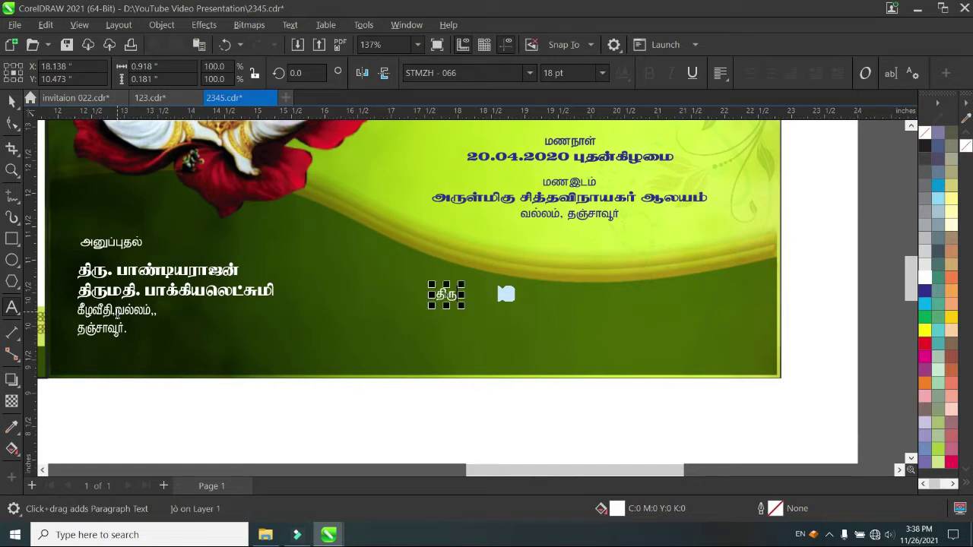
pyautogui.write(' /')
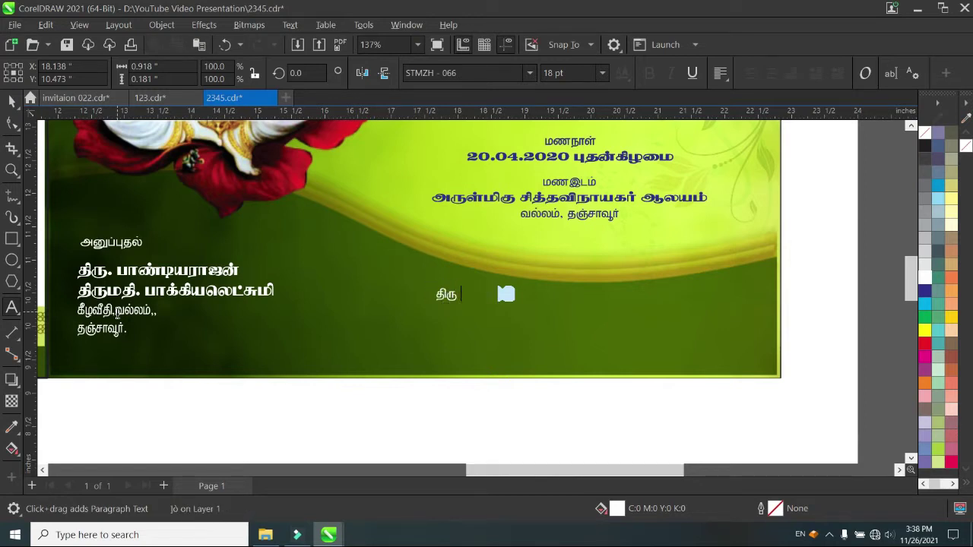
pyautogui.write(' திரும')
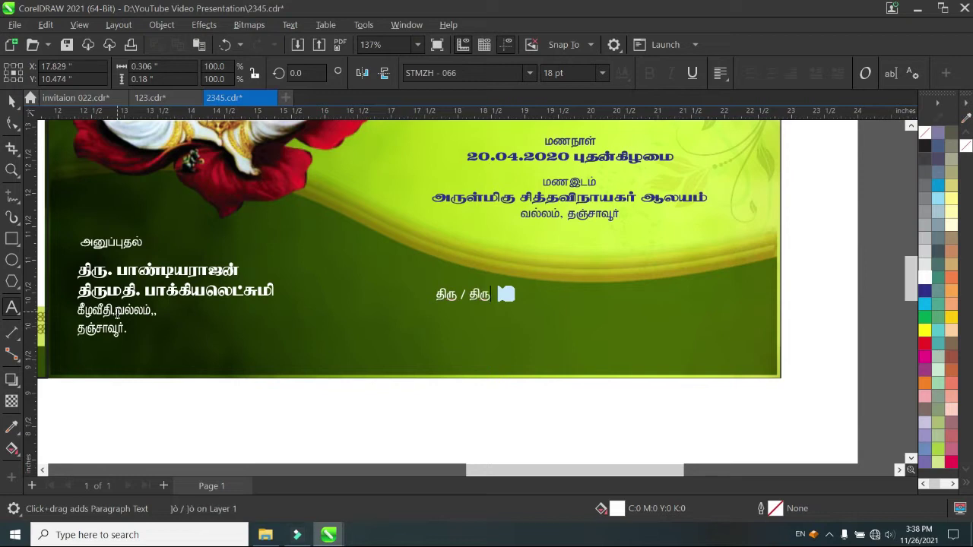
pyautogui.write('தி')
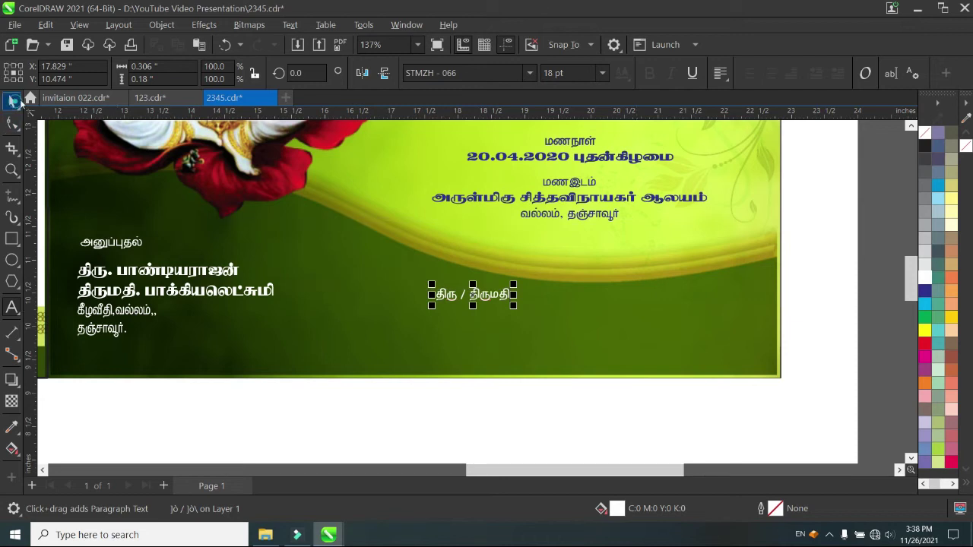
pyautogui.hotkey('ctrl', 'space')
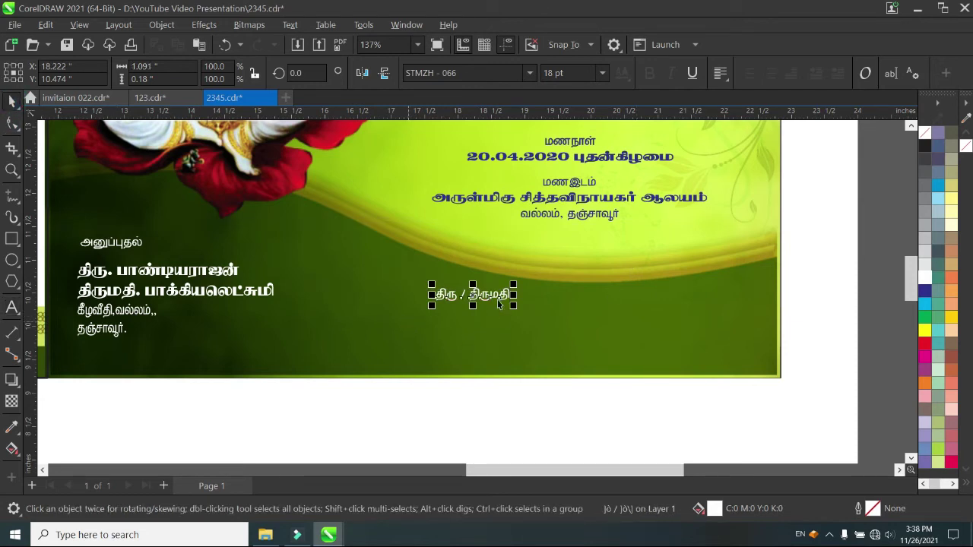
# Step: Duplicate the திரு / திருமதி text, reword the copy as அவர்கள், and place it at about X 20.96, Y 10.894 inches
pyautogui.moveTo(498, 304); pyautogui.dragTo(680, 333)
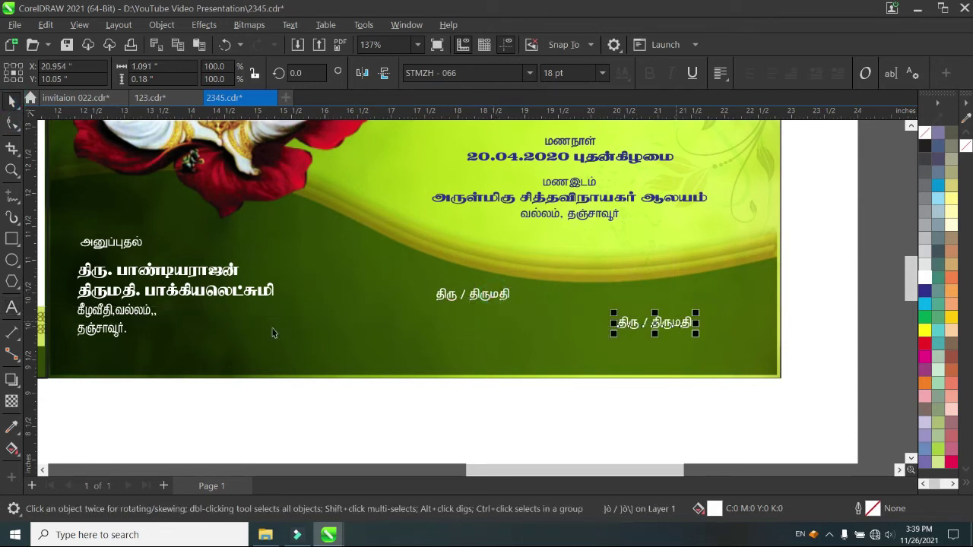
pyautogui.click(11, 306)
pyautogui.hotkey('ctrl', 'a')
pyautogui.write('அ')
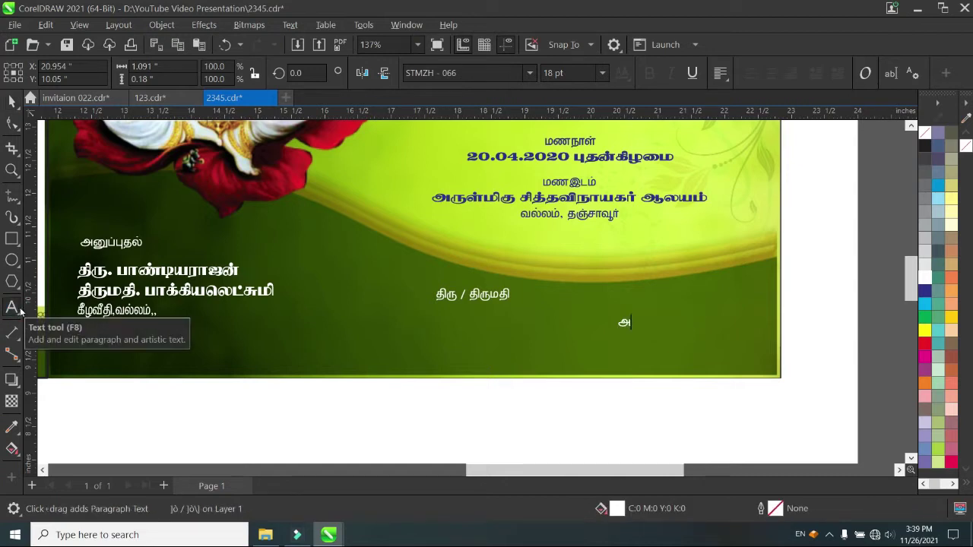
pyautogui.write('வர்கள்')
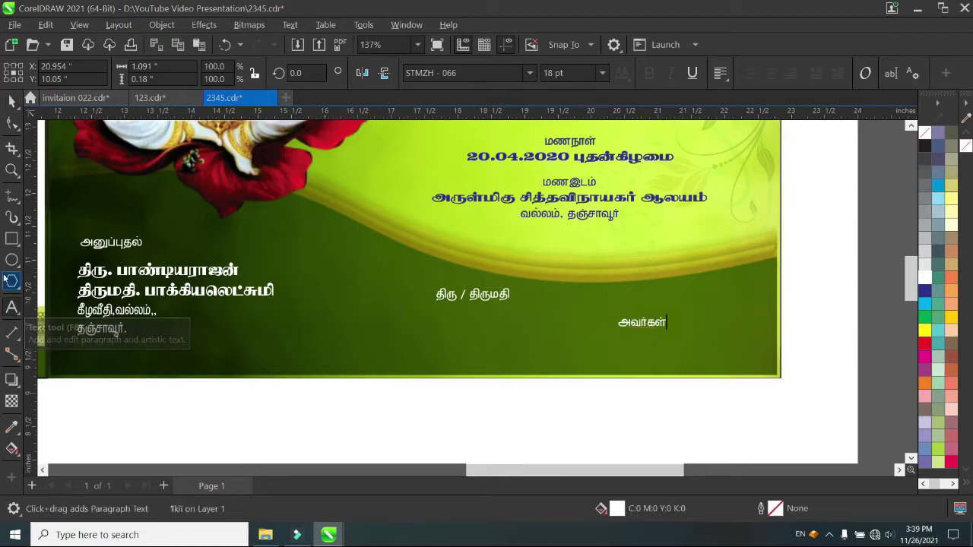
pyautogui.click(12, 101)
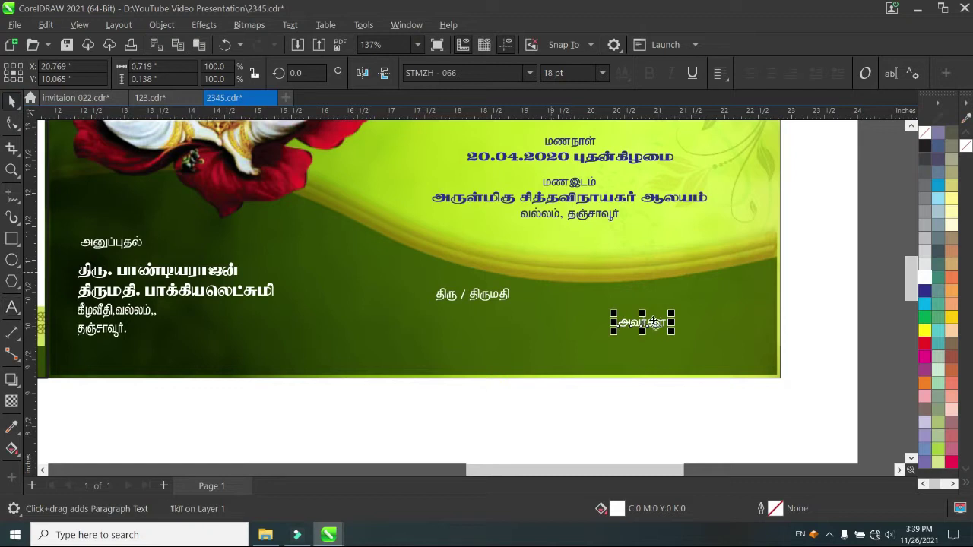
pyautogui.moveTo(635, 299); pyautogui.dragTo(650, 266)
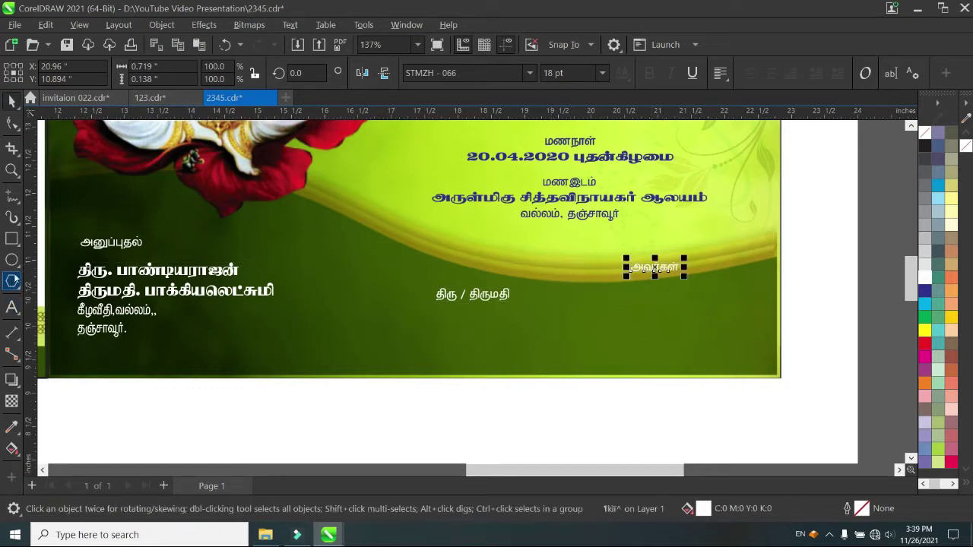
# Step: Draw a rectangle about 3.93 by 1.195 inches on the green wave below the அவர்கள் text
pyautogui.click(17, 243)
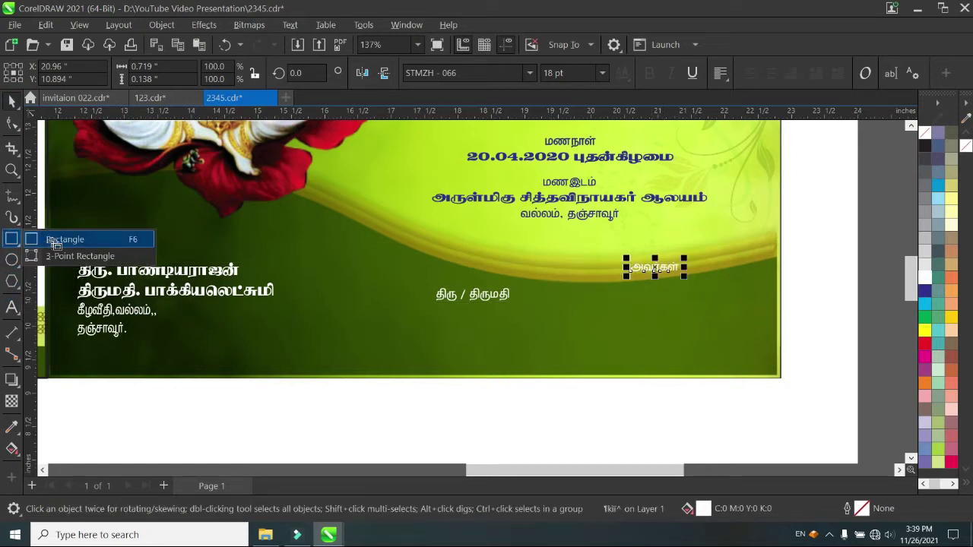
pyautogui.click(55, 240)
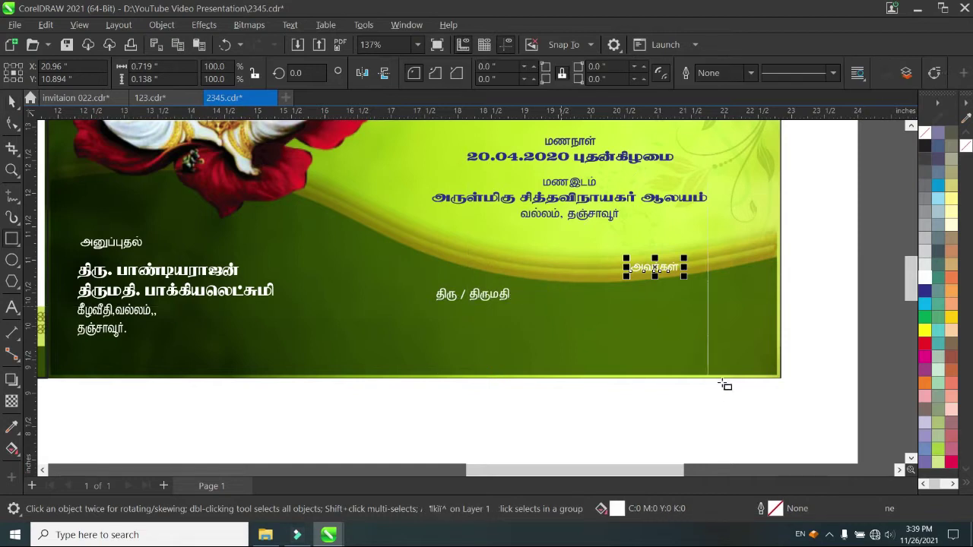
pyautogui.moveTo(729, 365); pyautogui.dragTo(463, 282)
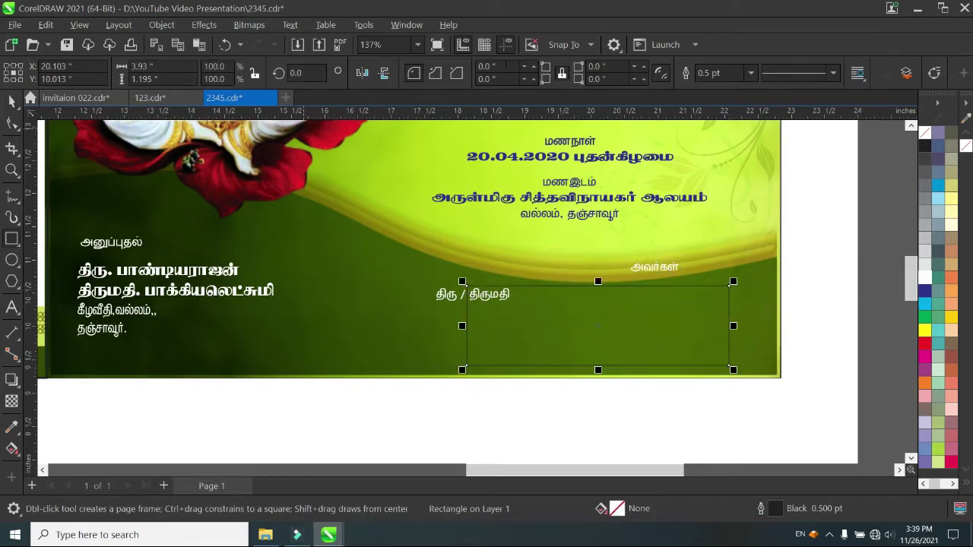
# Step: Try rounding all corners of the new rectangle with radii of 1.0 inch and 0.5 inch
pyautogui.doubleClick(499, 66)
pyautogui.write('1')
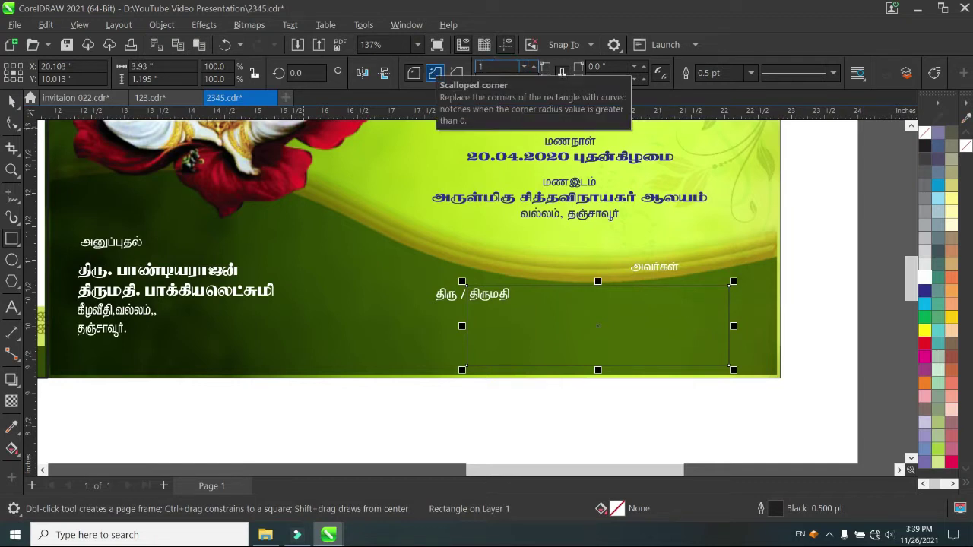
pyautogui.press('Return')
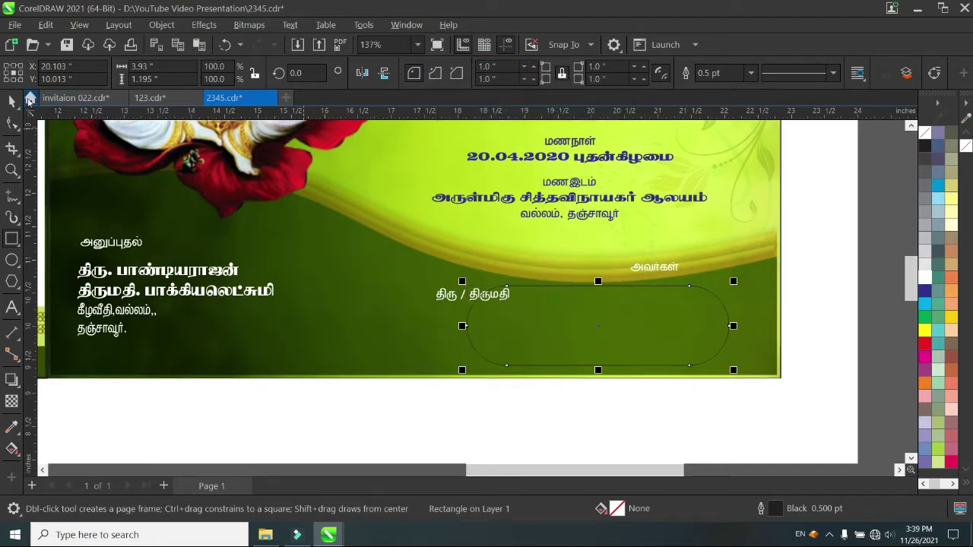
pyautogui.doubleClick(508, 66)
pyautogui.write('0')
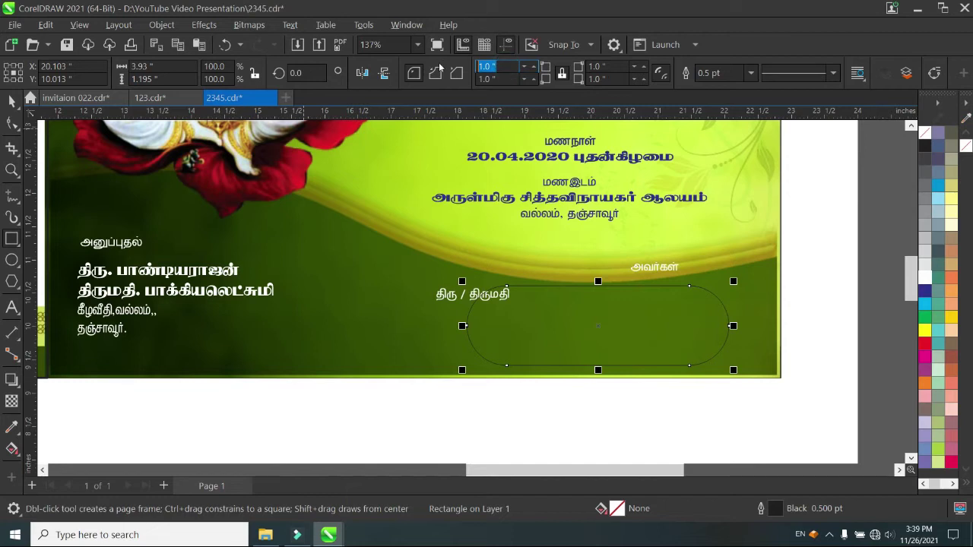
pyautogui.write('.5')
pyautogui.press('Return')
# Step: Set the rectangle's corner radius to 0.2 inches and fill it with white
pyautogui.doubleClick(491, 66)
pyautogui.write('0')
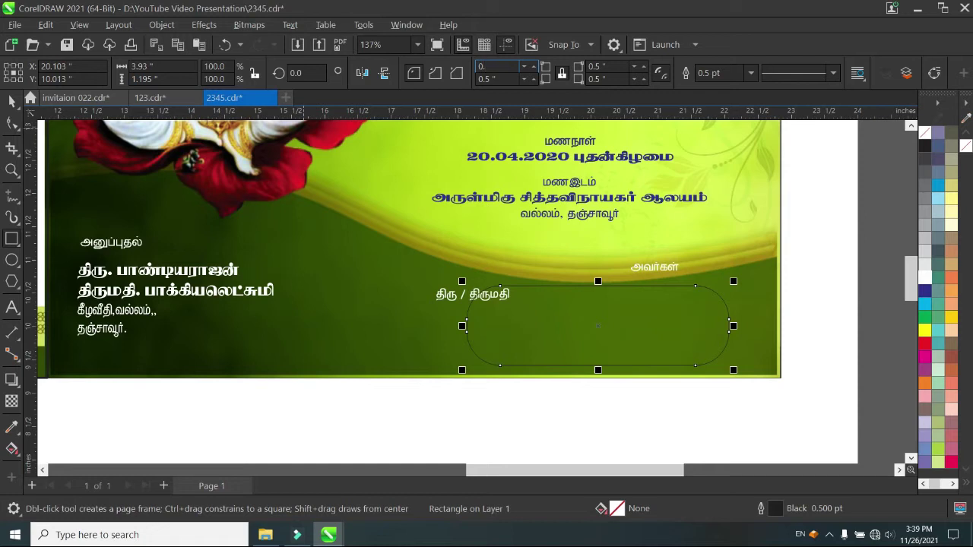
pyautogui.write('.2')
pyautogui.press('Return')
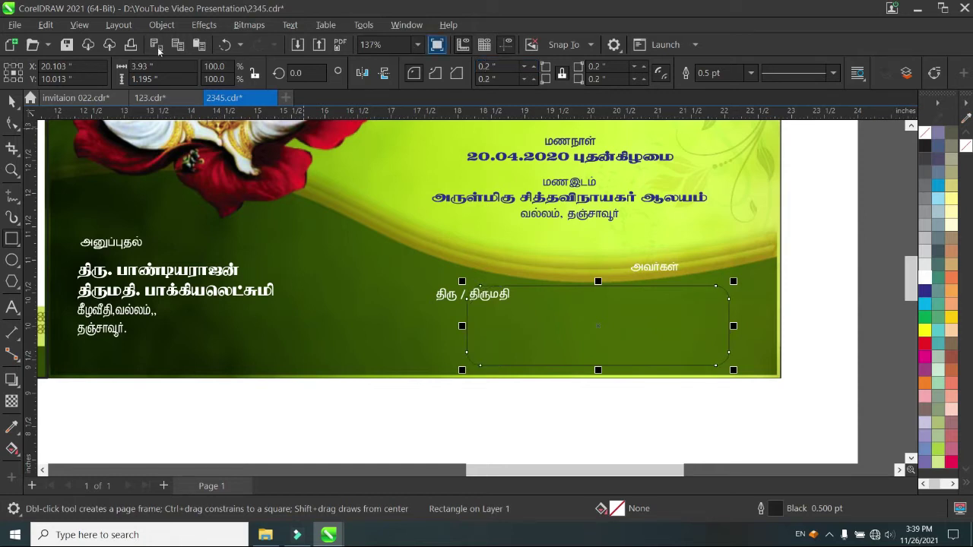
pyautogui.click(12, 101)
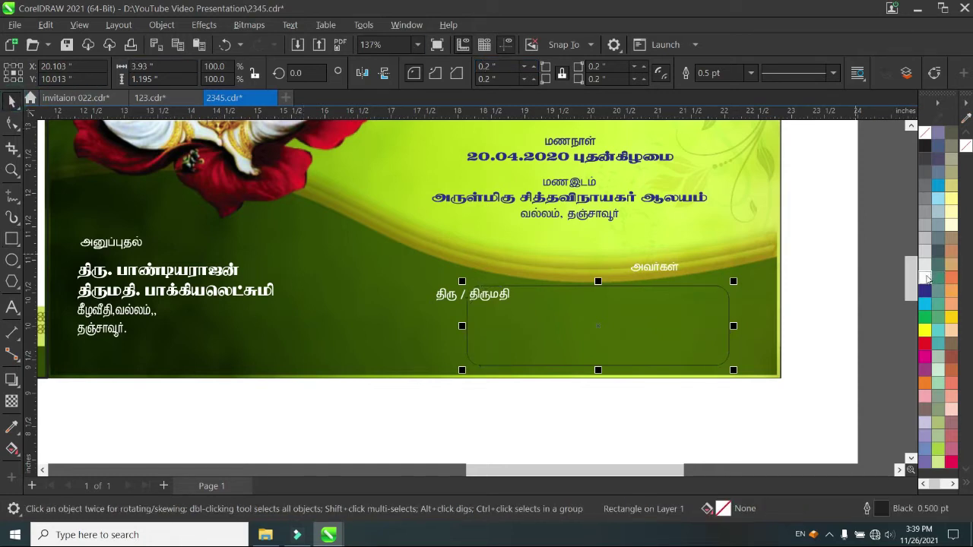
pyautogui.click(925, 278)
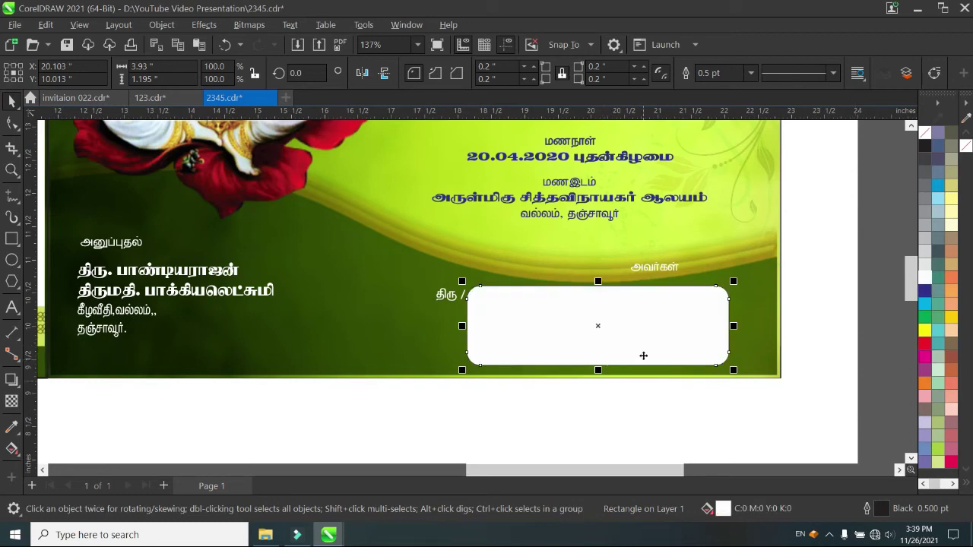
pyautogui.scroll(2, 643, 356)
pyautogui.click(690, 441)
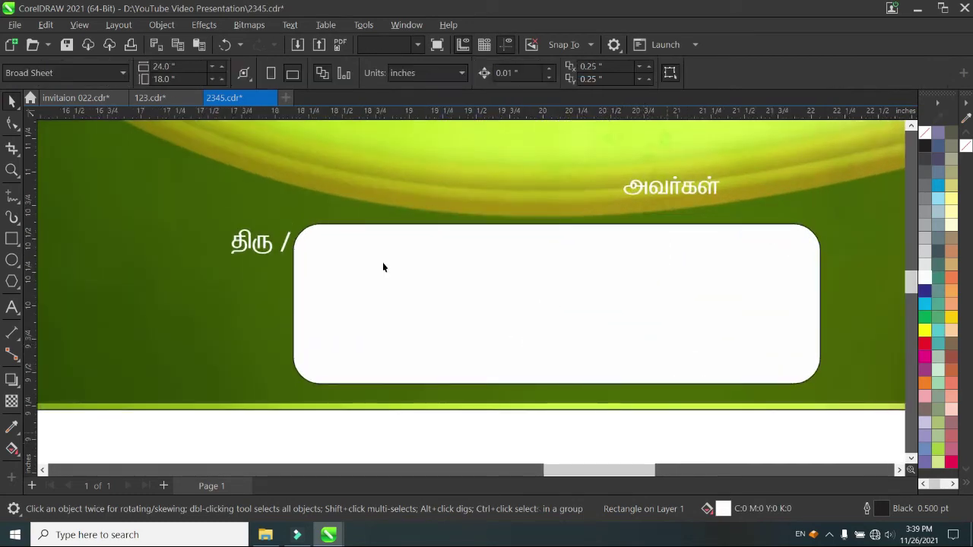
# Step: Recolour the திரு / திருமதி text dark blue and set it to 12 pt, placed just above the white rectangle
pyautogui.click(266, 247)
pyautogui.moveTo(266, 247); pyautogui.dragTo(391, 203)
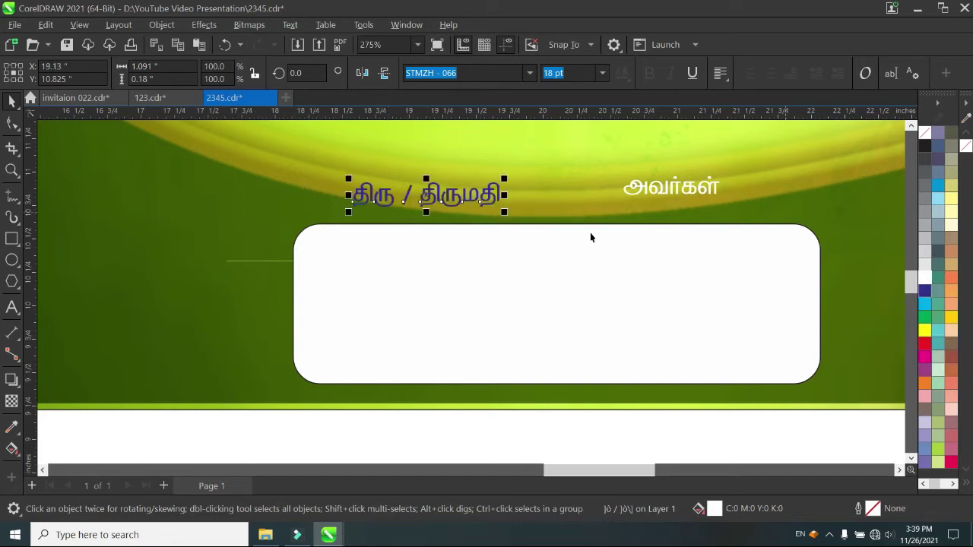
pyautogui.moveTo(505, 213); pyautogui.dragTo(434, 200)
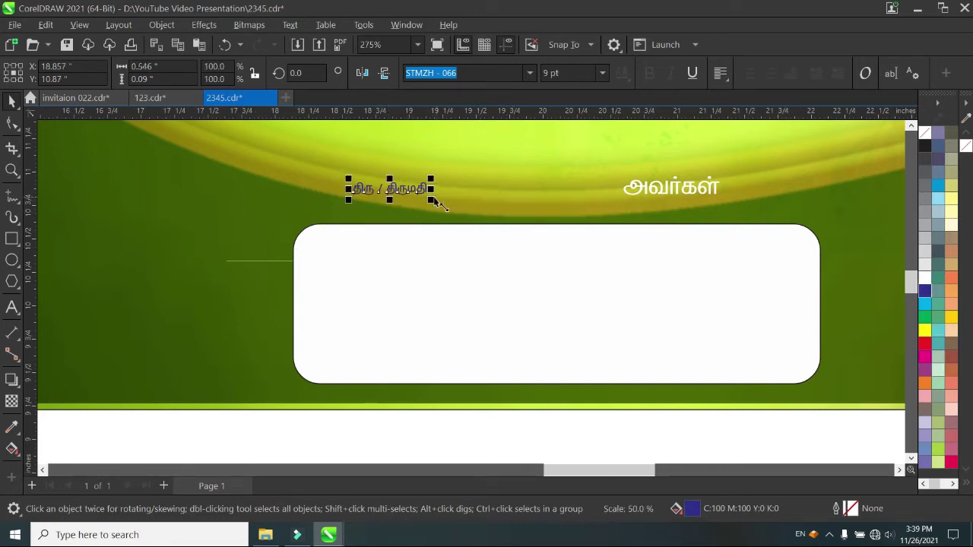
pyautogui.click(603, 73)
pyautogui.click(575, 181)
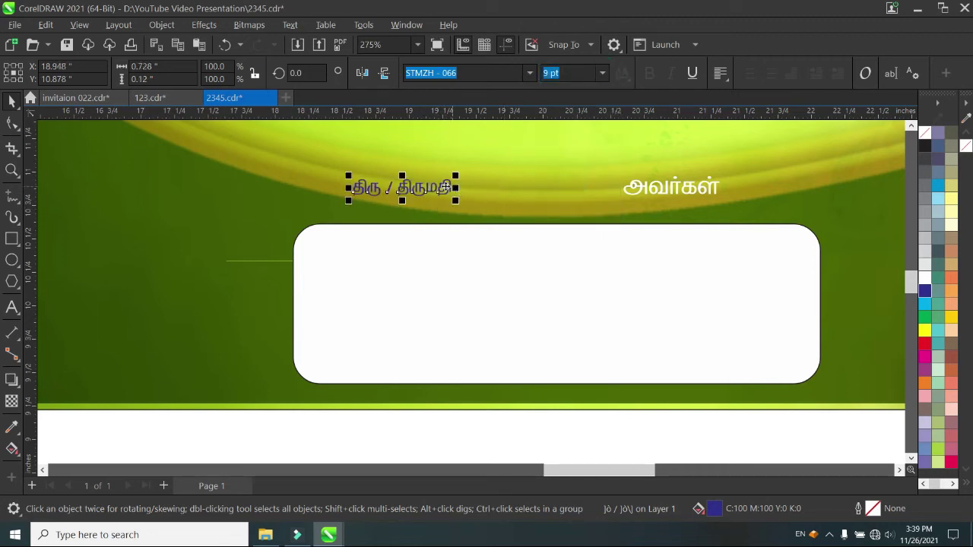
# Step: Try moving the திரு / திருமதி text onto the white rectangle, and undo the move
pyautogui.moveTo(449, 191); pyautogui.dragTo(409, 249)
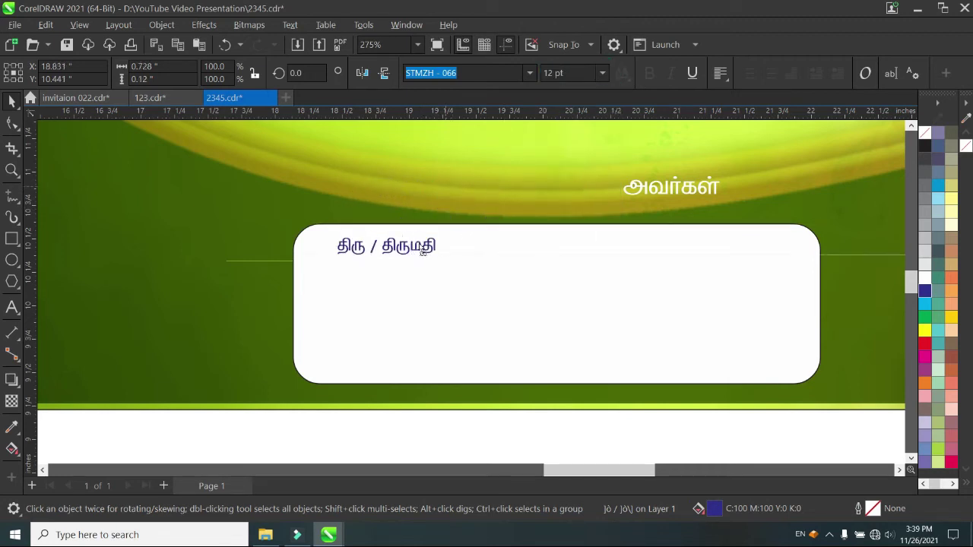
pyautogui.click(711, 189)
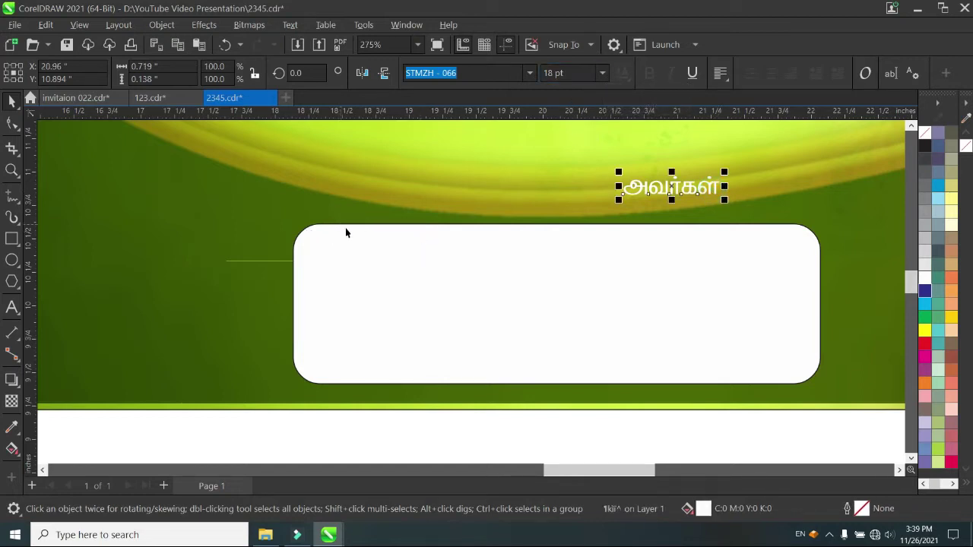
pyautogui.hotkey('ctrl', 'z')
# Step: Bring the திரு / திருமதி text to the front and place it in the upper-left corner of the white rectangle
pyautogui.rightClick(418, 187)
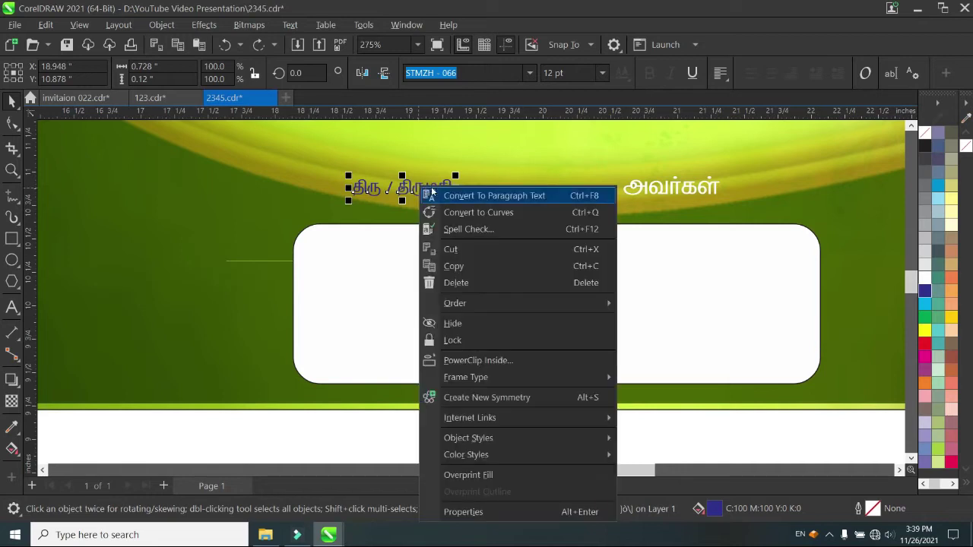
pyautogui.moveTo(533, 304)
pyautogui.click(655, 307)
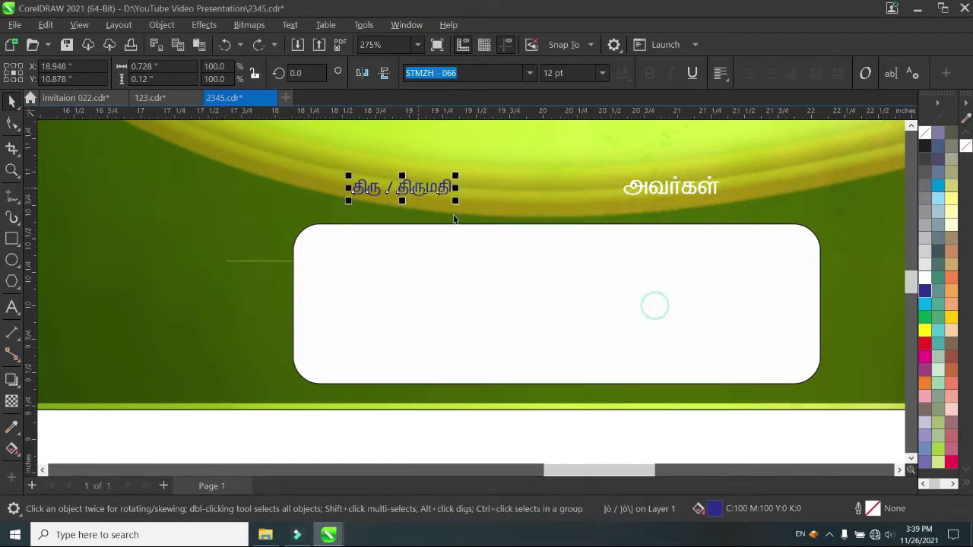
pyautogui.moveTo(426, 188); pyautogui.dragTo(382, 251)
# Step: Set the அவர்கள் text to 12 pt and bring it to the front
pyautogui.click(675, 188)
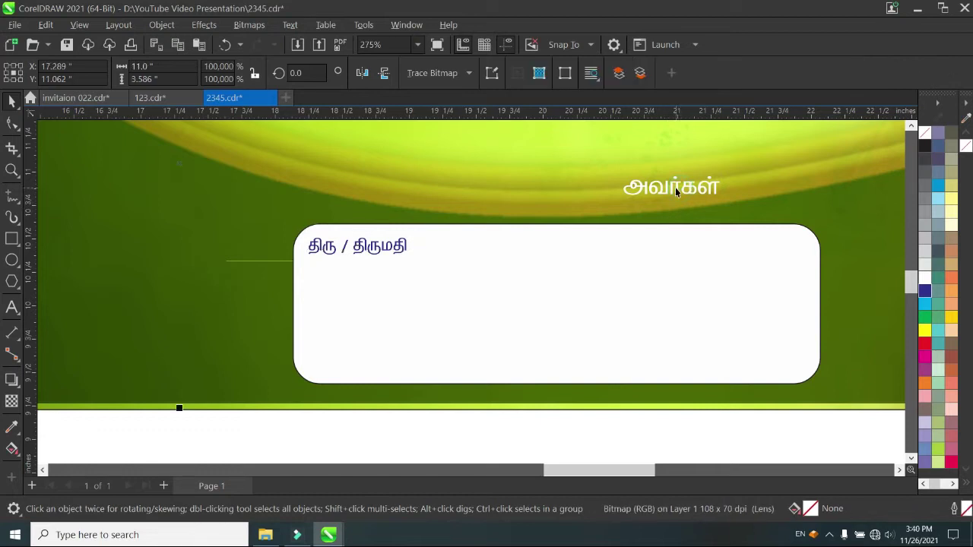
pyautogui.click(675, 187)
pyautogui.click(601, 73)
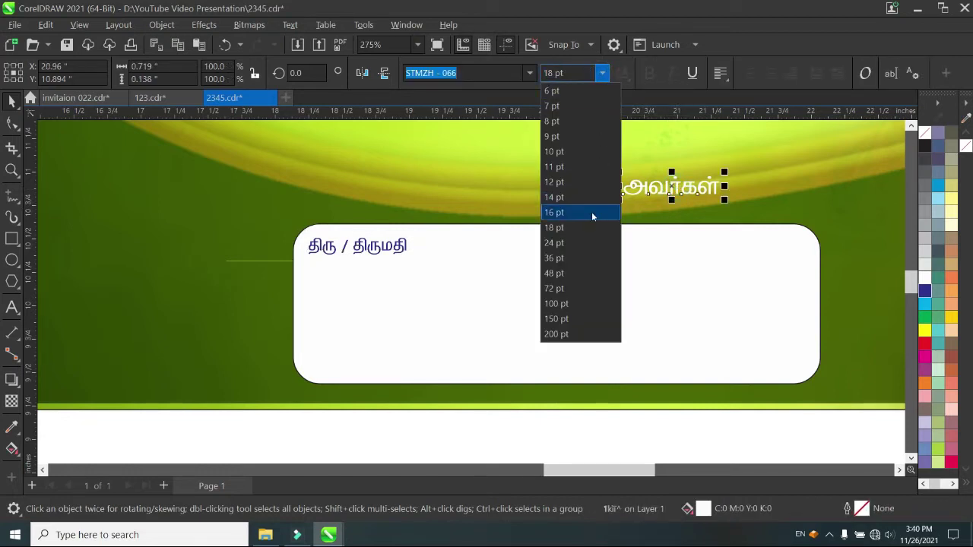
pyautogui.click(587, 185)
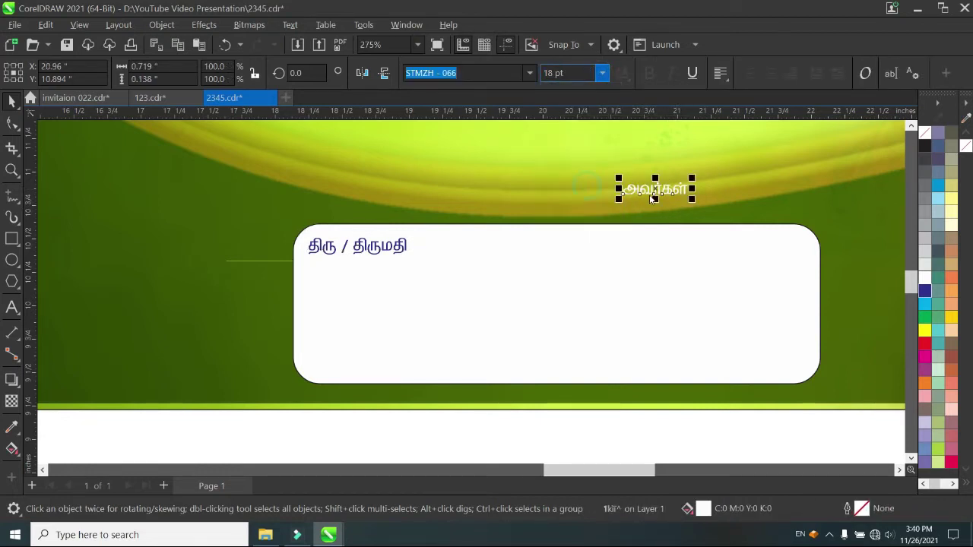
pyautogui.rightClick(654, 189)
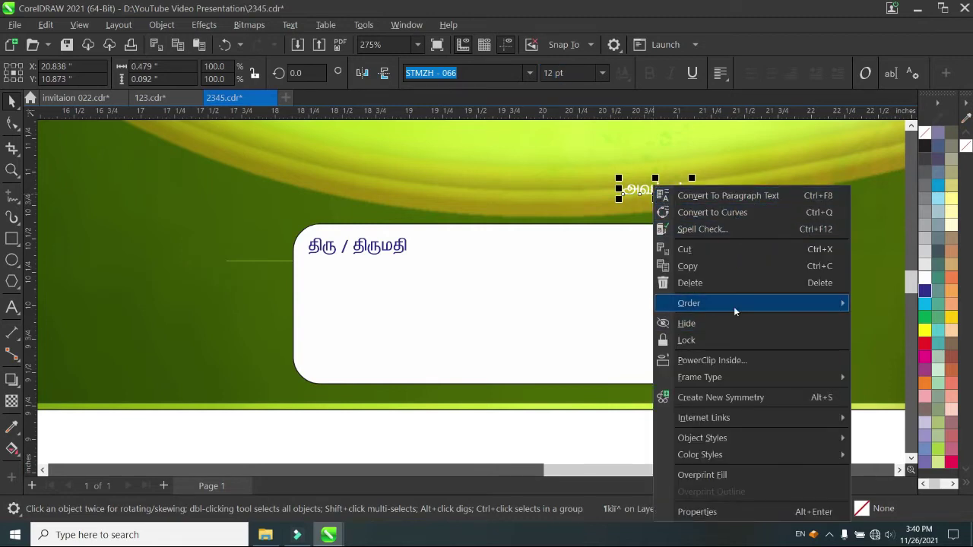
pyautogui.moveTo(734, 306)
pyautogui.click(612, 312)
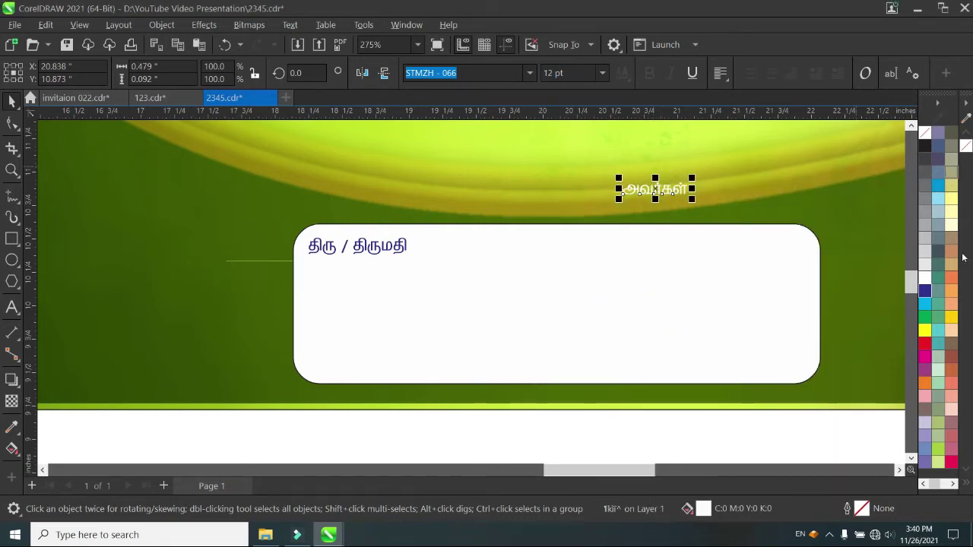
# Step: Recolour the அவர்கள் text dark blue and place it near the upper-right corner of the white rectangle
pyautogui.moveTo(682, 190); pyautogui.dragTo(792, 276)
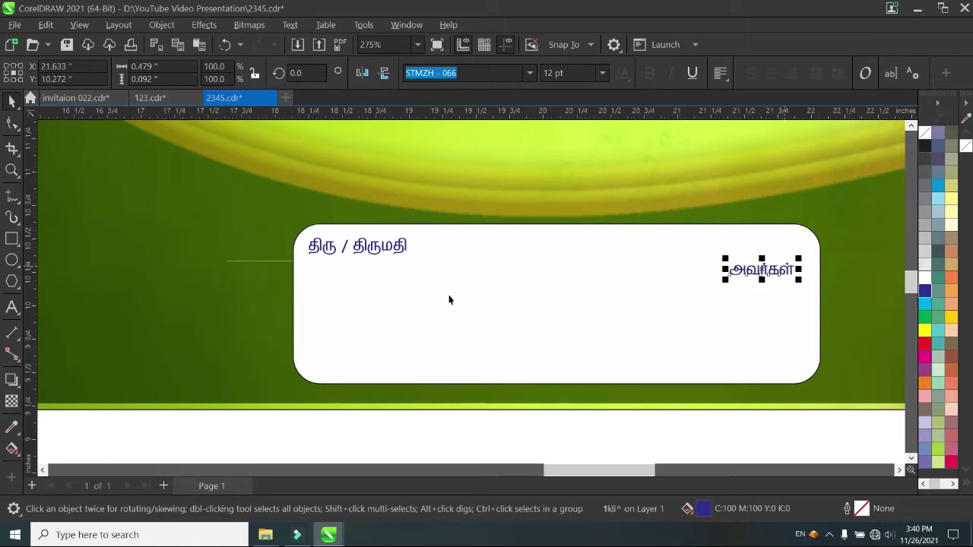
# Step: Add a paragraph text frame about 3.36 by 0.76 inches inside the white rectangle and fill it with four rows of dots
pyautogui.click(12, 307)
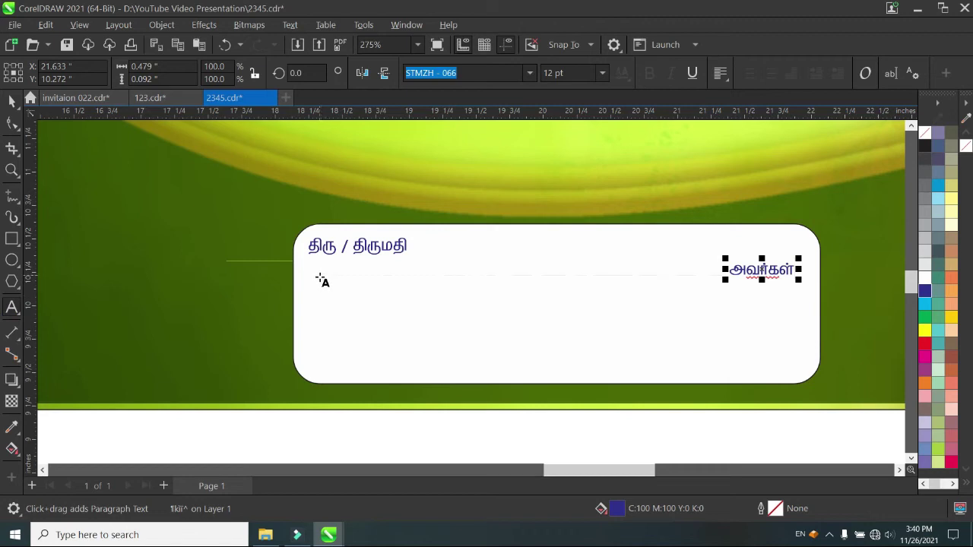
pyautogui.moveTo(319, 276); pyautogui.dragTo(770, 365)
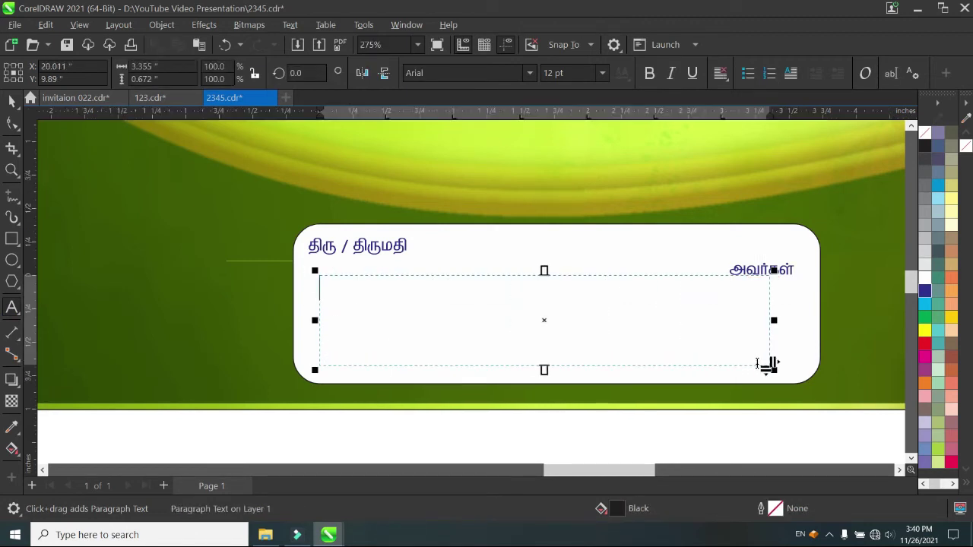
pyautogui.write('.')
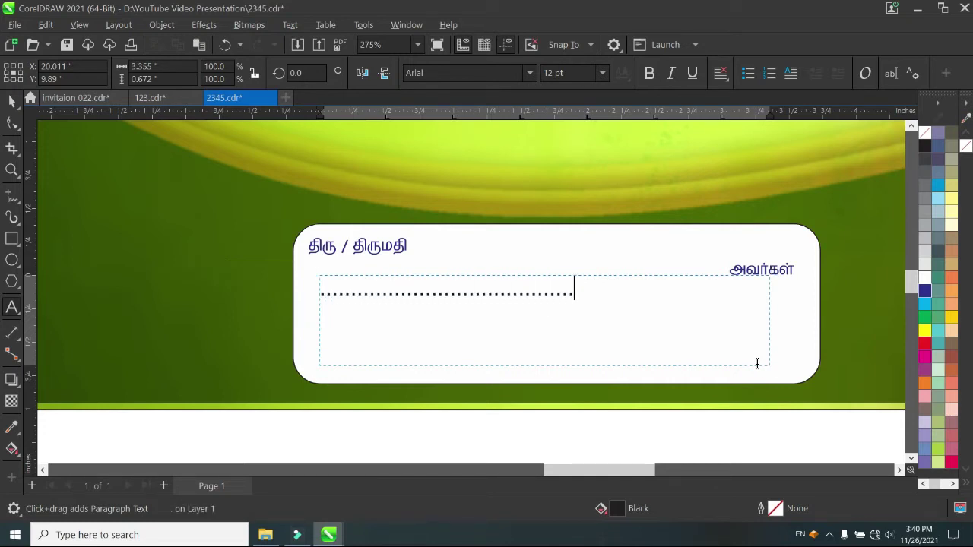
pyautogui.hotkey('ctrl', 'v')
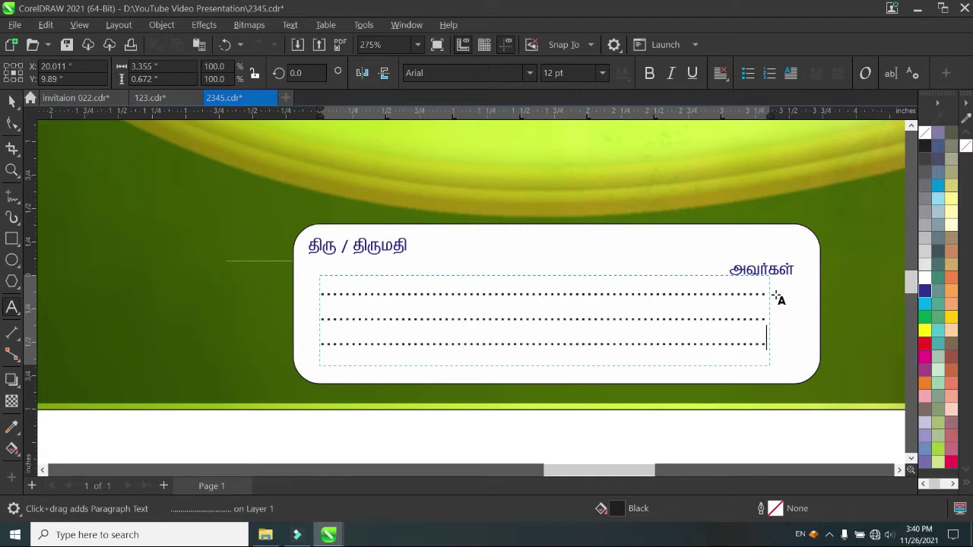
pyautogui.moveTo(765, 366); pyautogui.dragTo(768, 377)
# Step: Recolour all the dotted address lines dark blue and finish editing the paragraph text
pyautogui.click(925, 290)
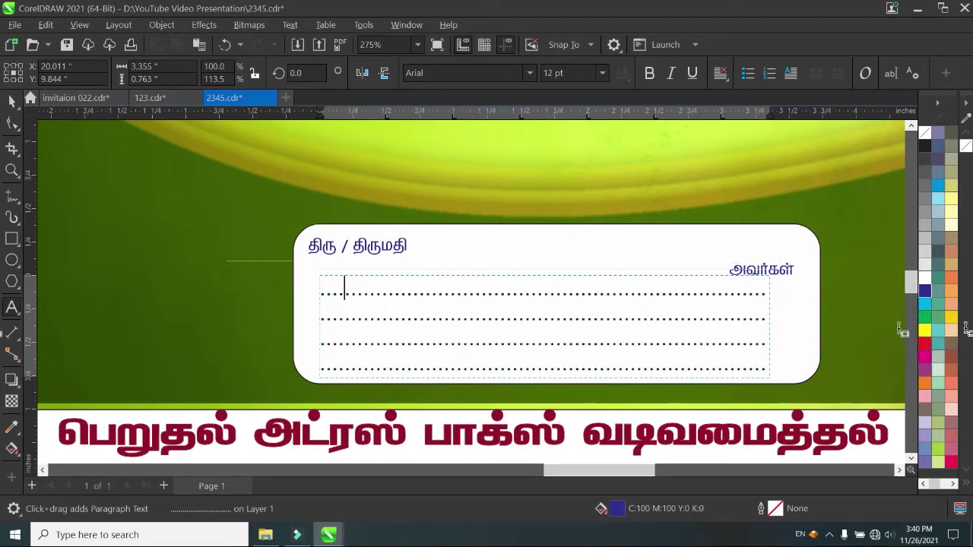
pyautogui.hotkey('ctrl', 'a')
pyautogui.click(18, 108)
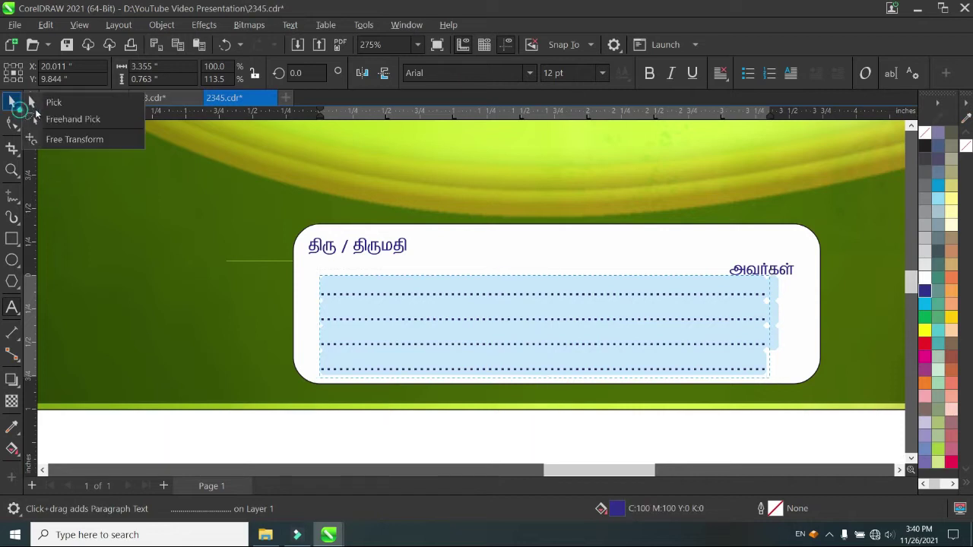
pyautogui.click(238, 279)
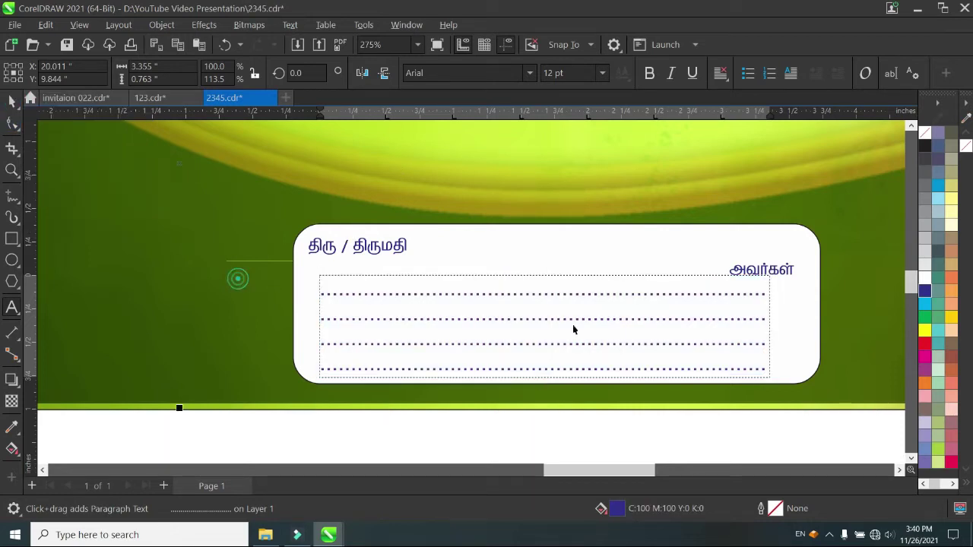
# Step: Move the dotted text frame up under the திரு / திருமதி text and enlarge it to about 3.53 by 0.8 inches
pyautogui.moveTo(601, 301); pyautogui.dragTo(595, 271)
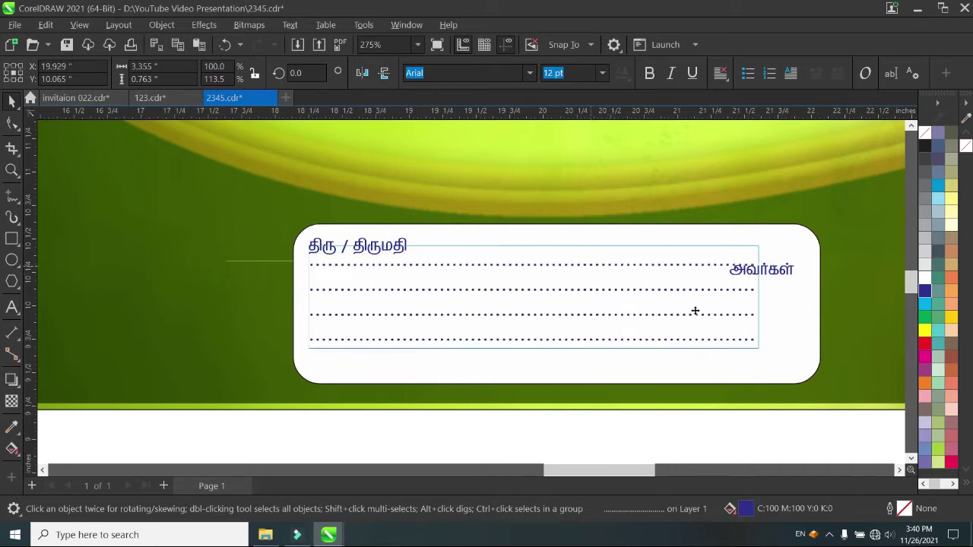
pyautogui.moveTo(695, 311); pyautogui.dragTo(694, 311)
pyautogui.moveTo(765, 354); pyautogui.dragTo(788, 359)
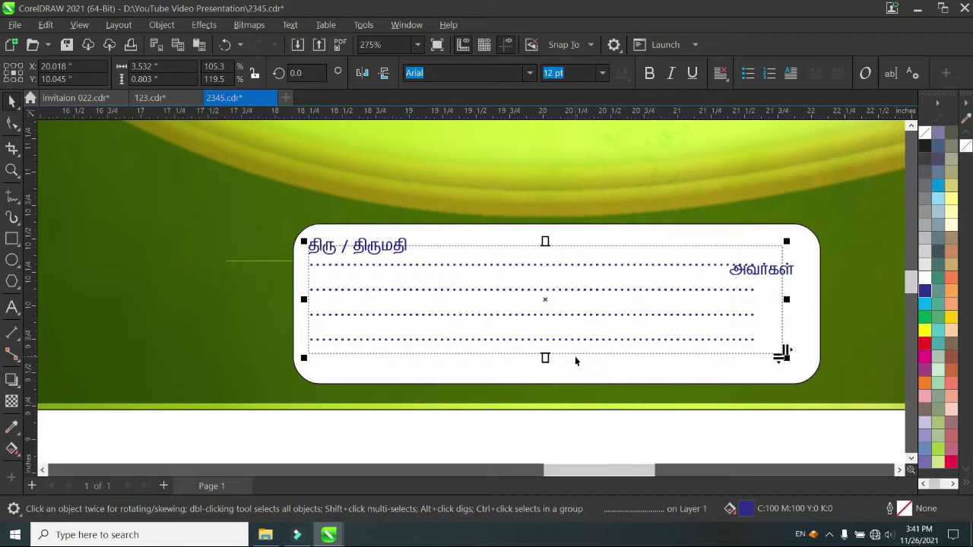
# Step: Convert the dotted lines to curves and stretch them to about 3.6 by 0.77 inches across the white rectangle
pyautogui.click(575, 359)
pyautogui.click(576, 341)
pyautogui.click(640, 355)
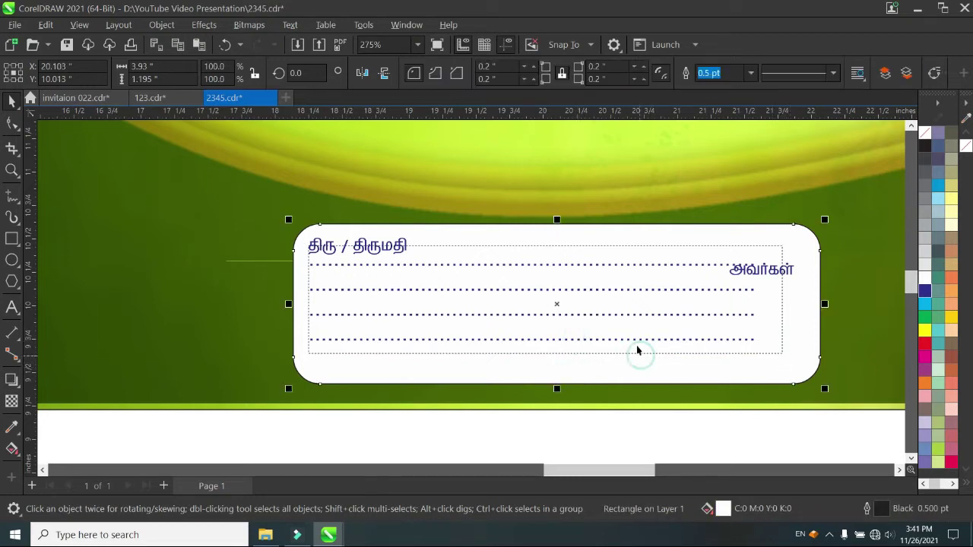
pyautogui.click(635, 344)
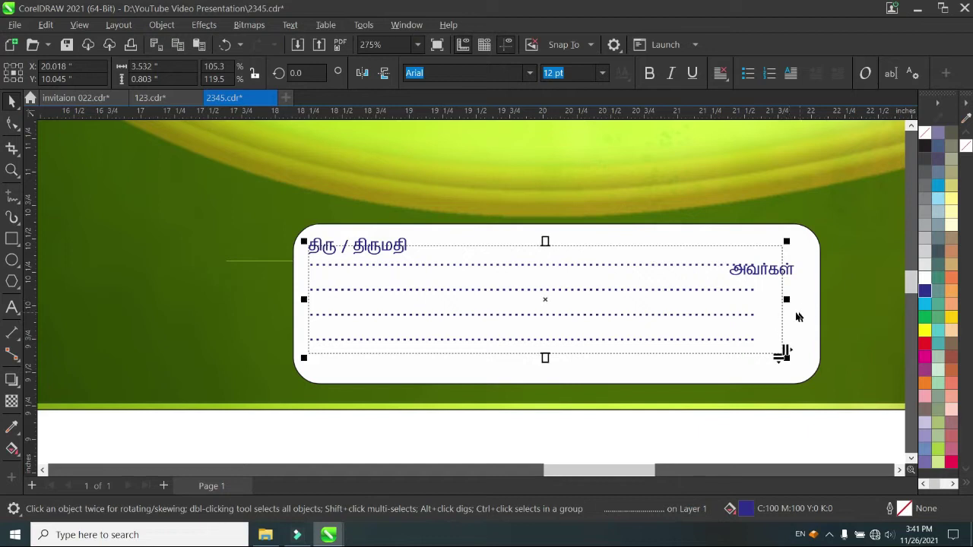
pyautogui.rightClick(650, 268)
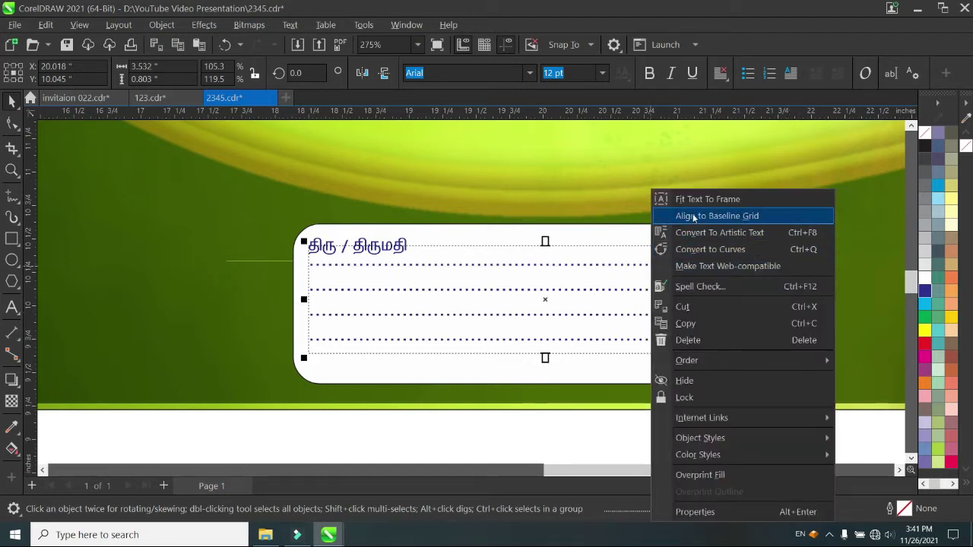
pyautogui.click(726, 249)
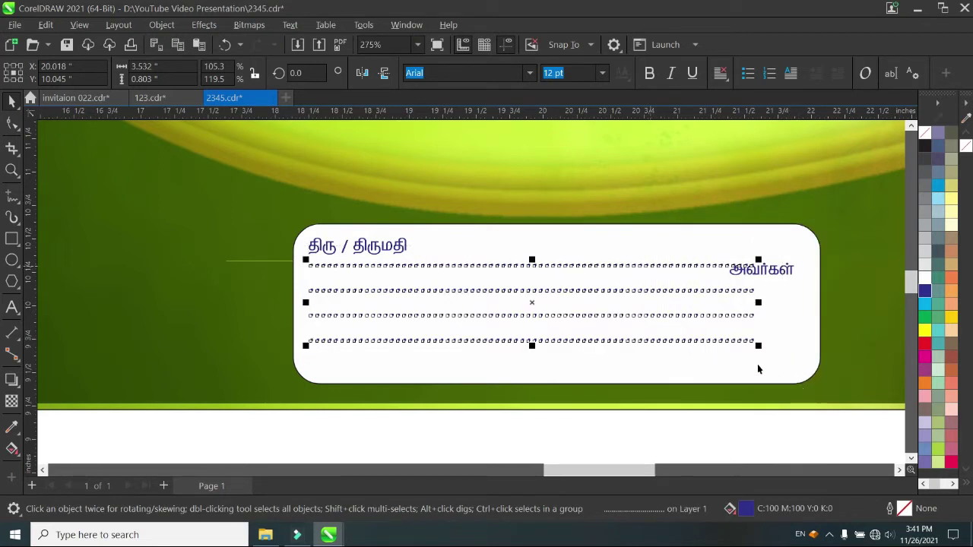
pyautogui.moveTo(759, 347); pyautogui.dragTo(799, 372)
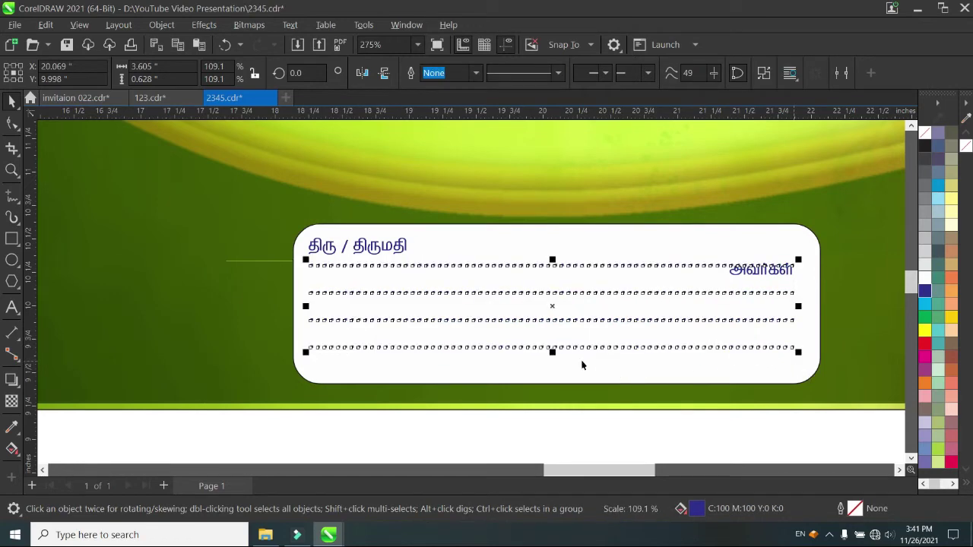
pyautogui.moveTo(552, 355); pyautogui.dragTo(559, 378)
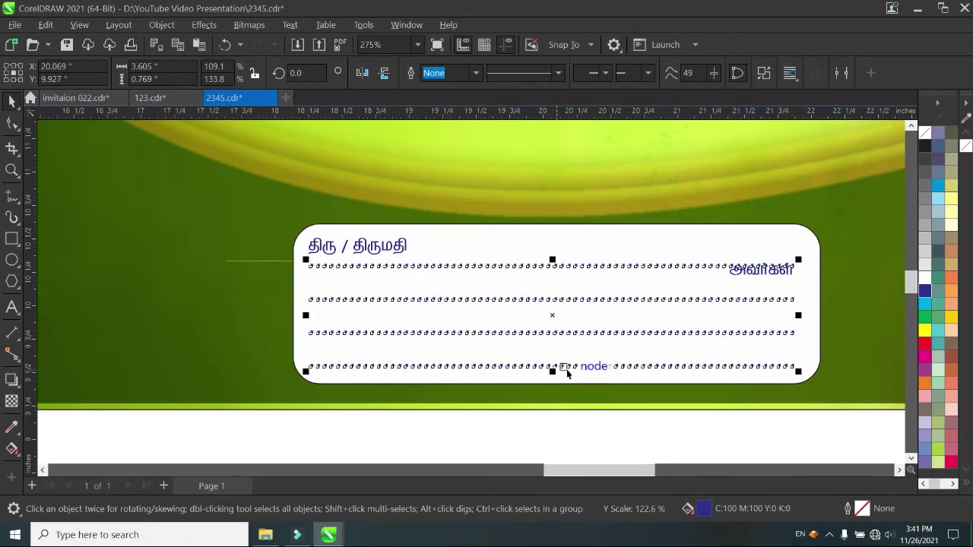
# Step: Copy the stepped fire altar image from 123.cdr and paste it into the blank white panel of 2345.cdr
pyautogui.hotkey('ctrl', 'Tab')
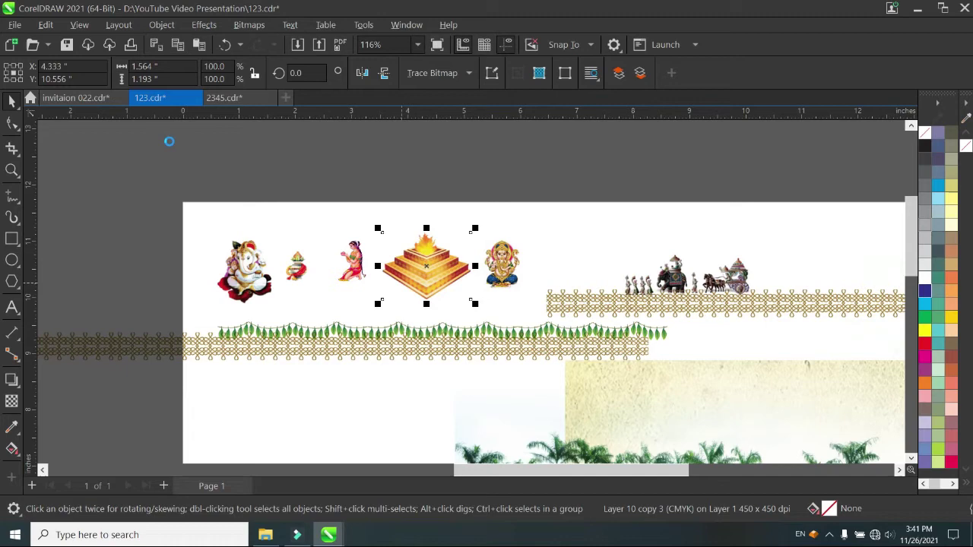
pyautogui.click(217, 97)
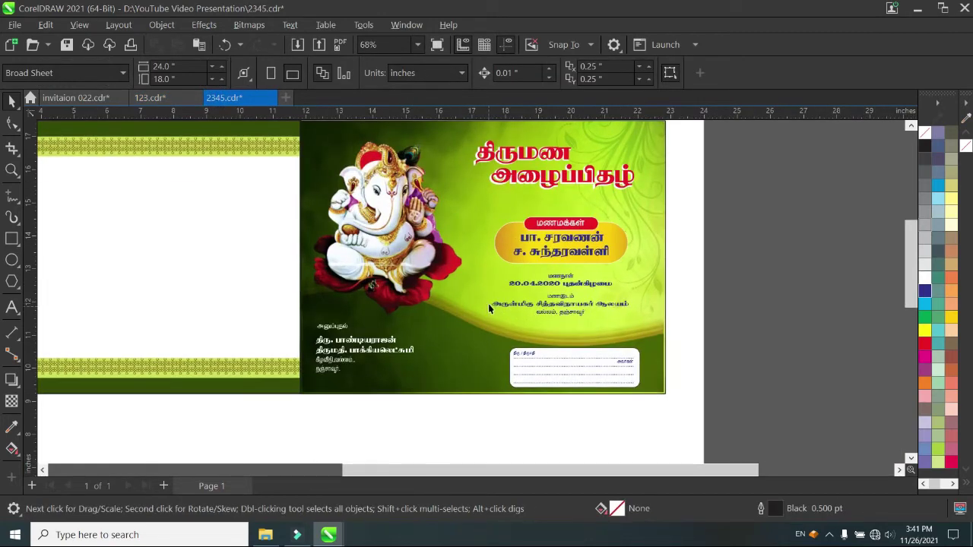
pyautogui.hotkey('ctrl', 'v')
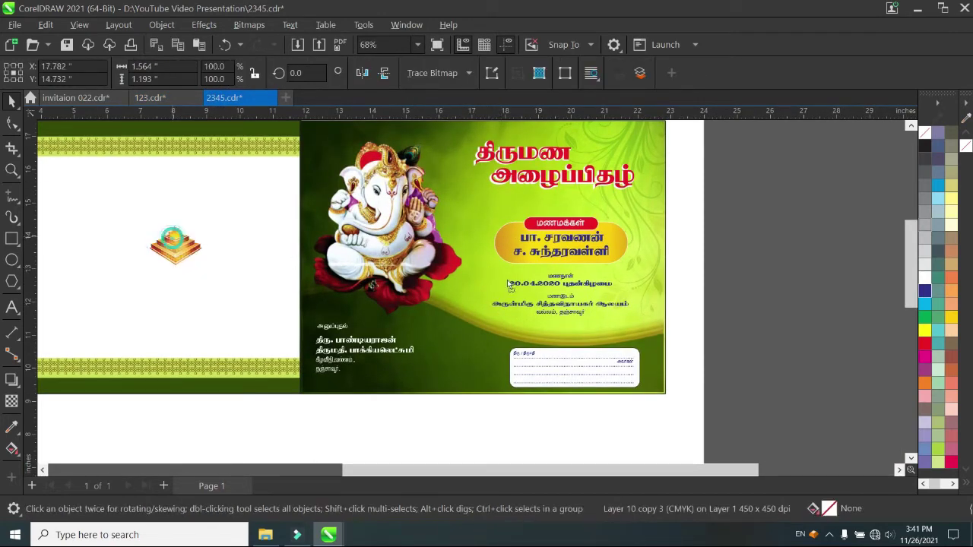
# Step: Place the fire altar image between the sender's address and the addressee box, enlarged to about 2.54 in wide
pyautogui.moveTo(509, 285); pyautogui.dragTo(524, 315)
pyautogui.scroll(1, 466, 356)
pyautogui.moveTo(417, 317); pyautogui.dragTo(385, 291)
pyautogui.moveTo(473, 348); pyautogui.dragTo(477, 358)
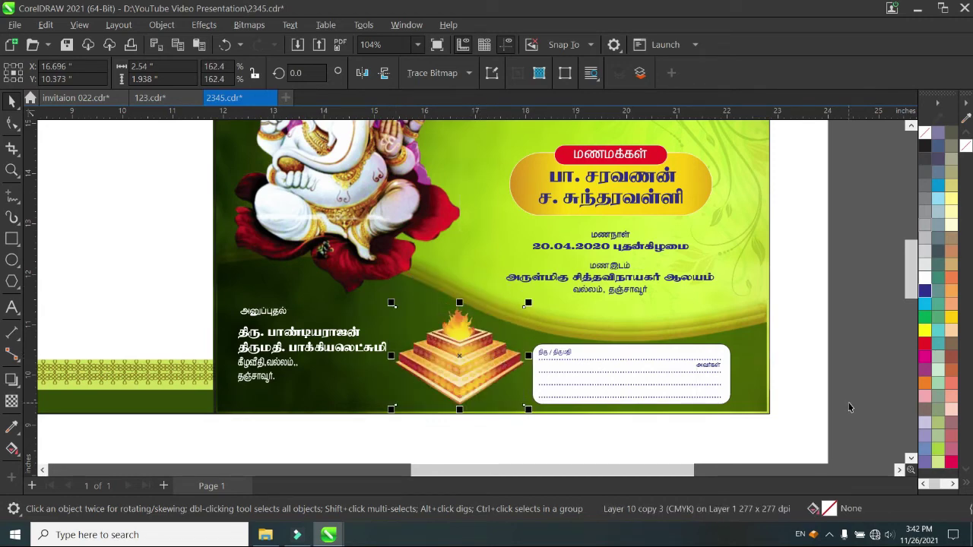
pyautogui.press('Escape')
pyautogui.scroll(-2, 680, 319)
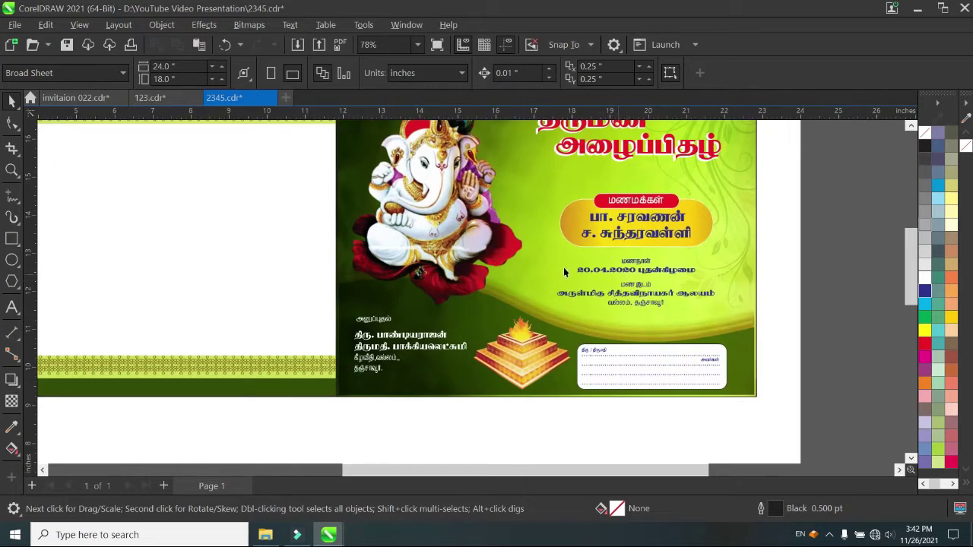
pyautogui.scroll(-1, 544, 255)
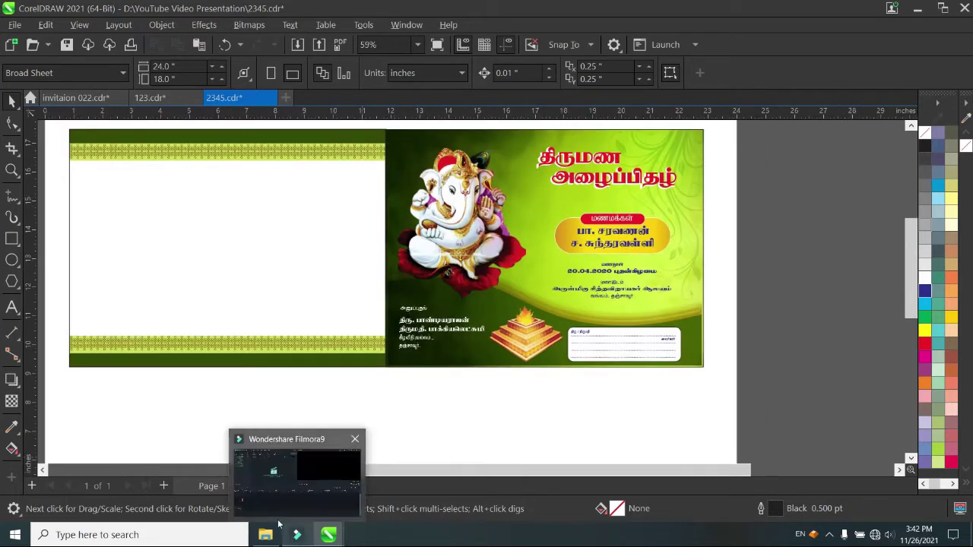
# Step: Copy the green leaf garland from 123.cdr into 2345.cdr and place it at the top-left corner of the front cover
pyautogui.click(168, 98)
pyautogui.click(527, 332)
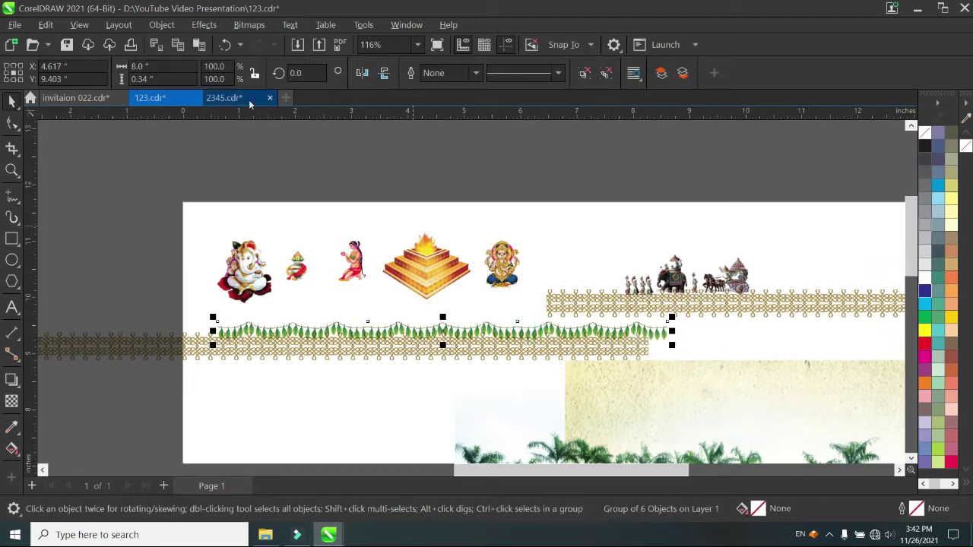
pyautogui.click(225, 97)
pyautogui.hotkey('ctrl', 'v')
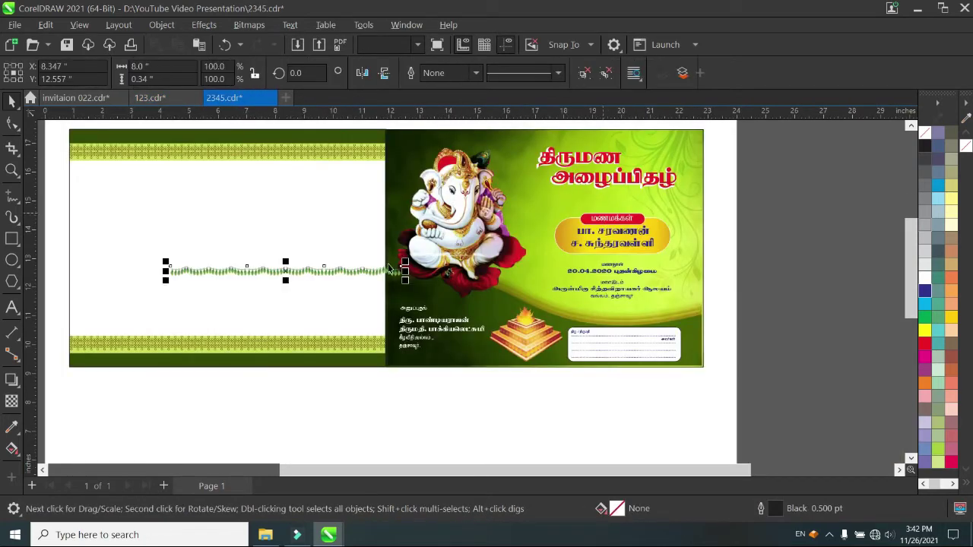
pyautogui.moveTo(358, 271); pyautogui.dragTo(574, 110)
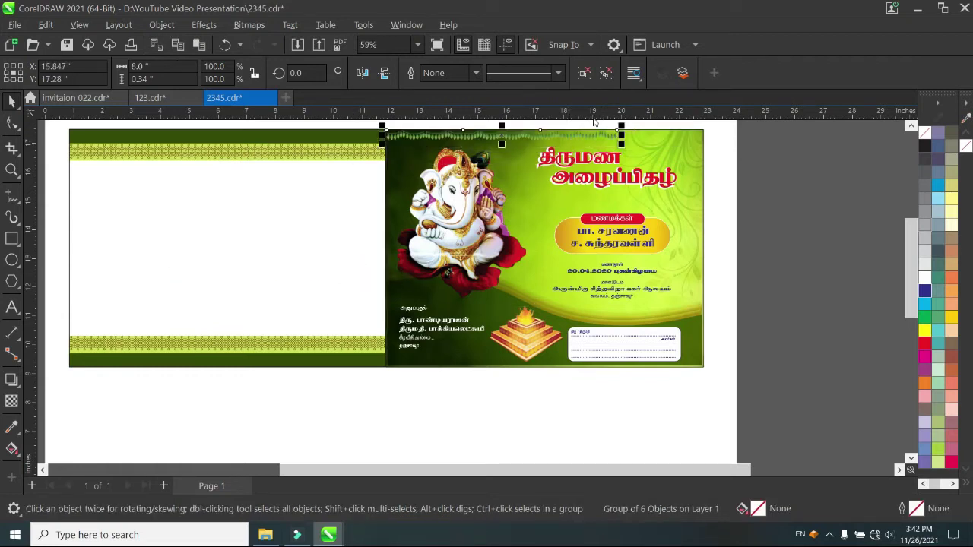
pyautogui.click(705, 126)
# Step: Stretch the leaf garland across the full width of the cover's top edge, about 10.99 in wide and 0.49 in high
pyautogui.scroll(3, 705, 126)
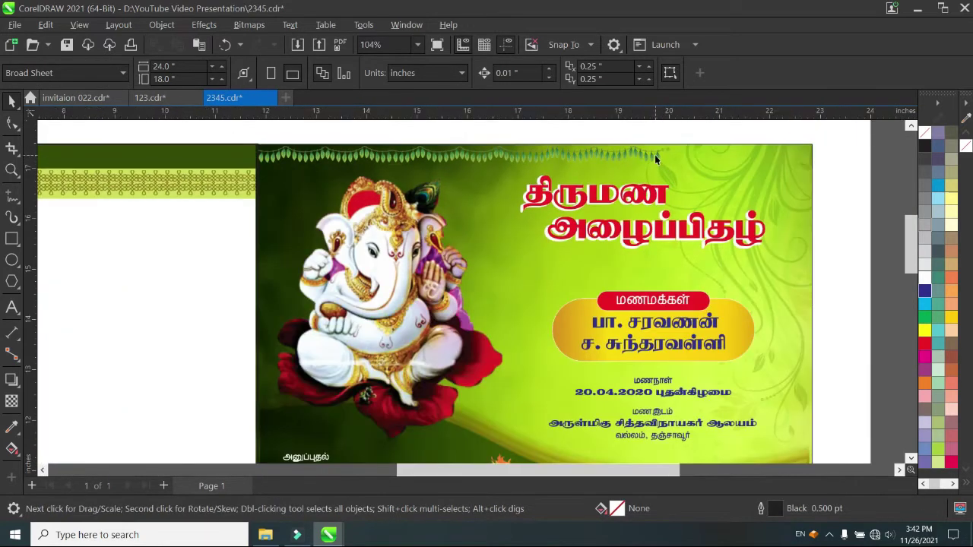
pyautogui.click(654, 155)
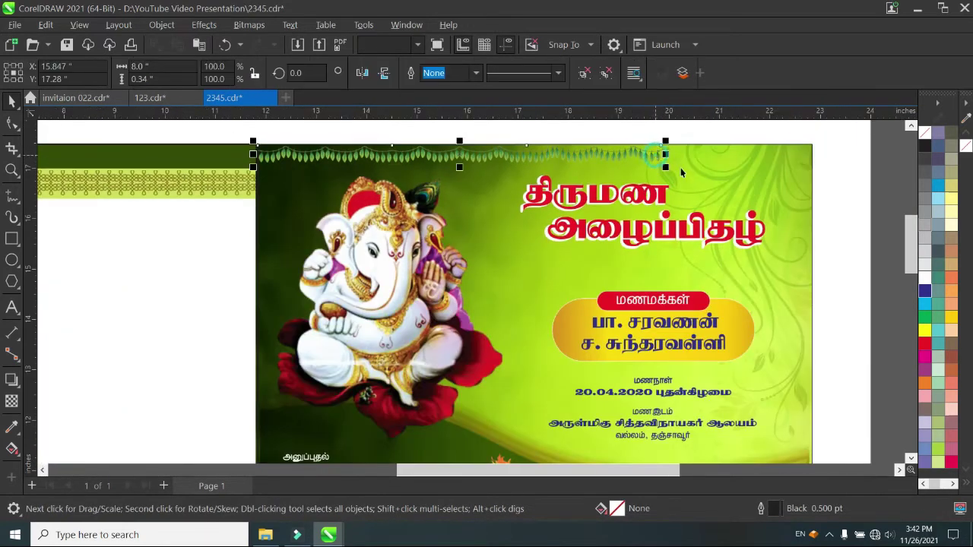
pyautogui.moveTo(667, 156); pyautogui.dragTo(821, 155)
pyautogui.moveTo(536, 168); pyautogui.dragTo(535, 174)
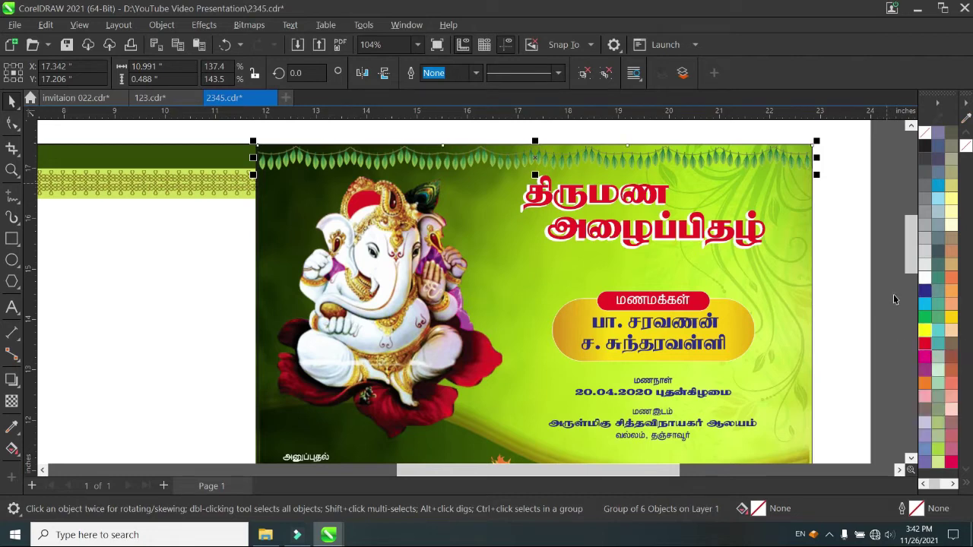
pyautogui.click(843, 273)
pyautogui.click(335, 164)
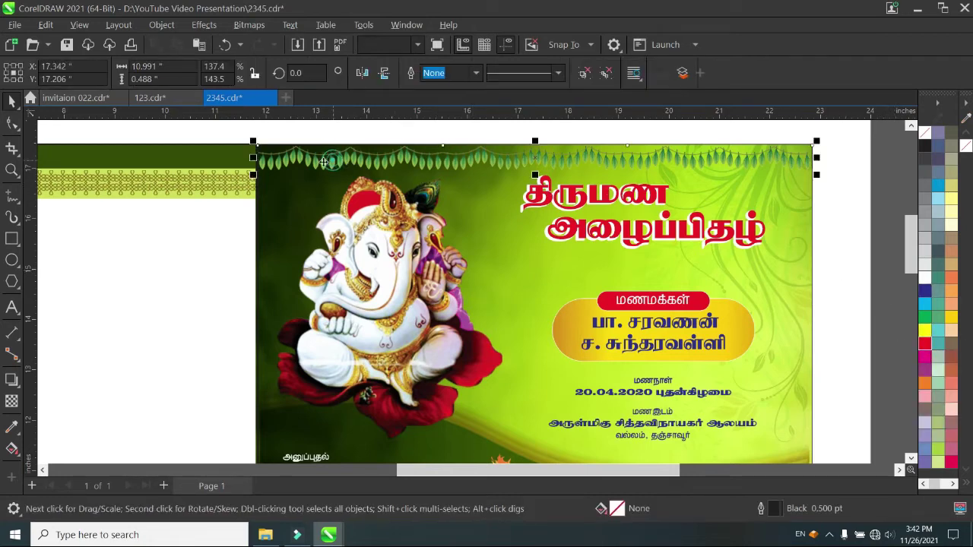
pyautogui.scroll(2, 258, 162)
pyautogui.click(244, 158)
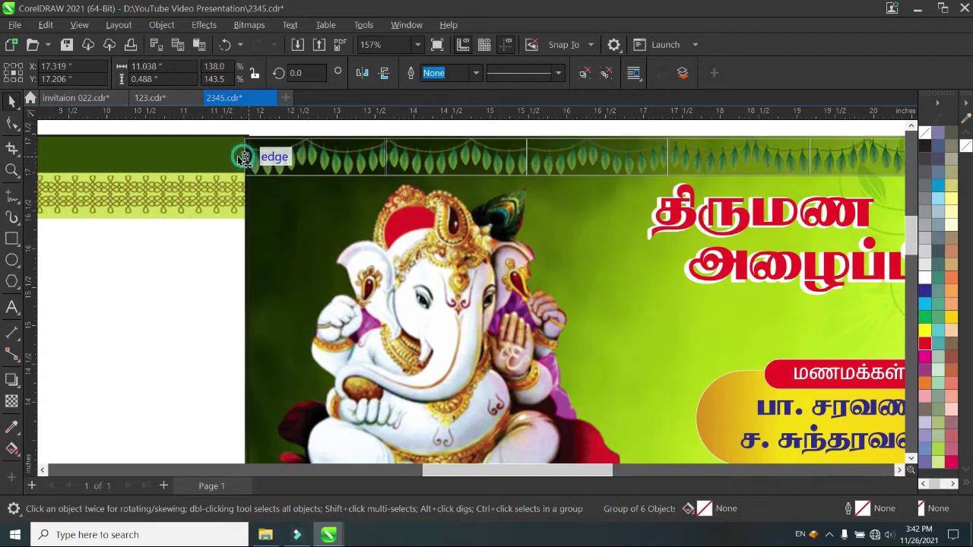
pyautogui.scroll(-1, 322, 175)
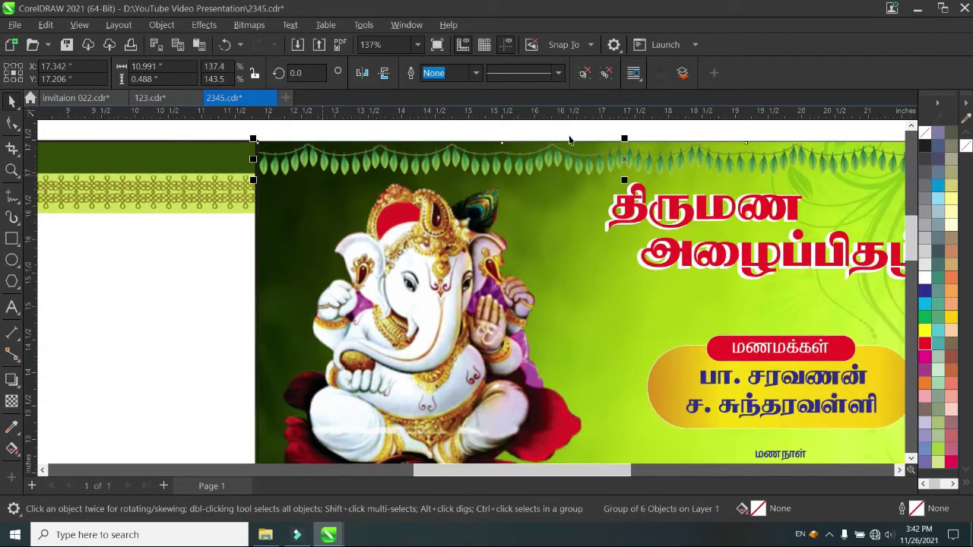
pyautogui.click(559, 138)
# Step: Move the red title "திருமண அழைப்பிதழ்" slightly down, away from the leaf garland
pyautogui.scroll(-3, 564, 158)
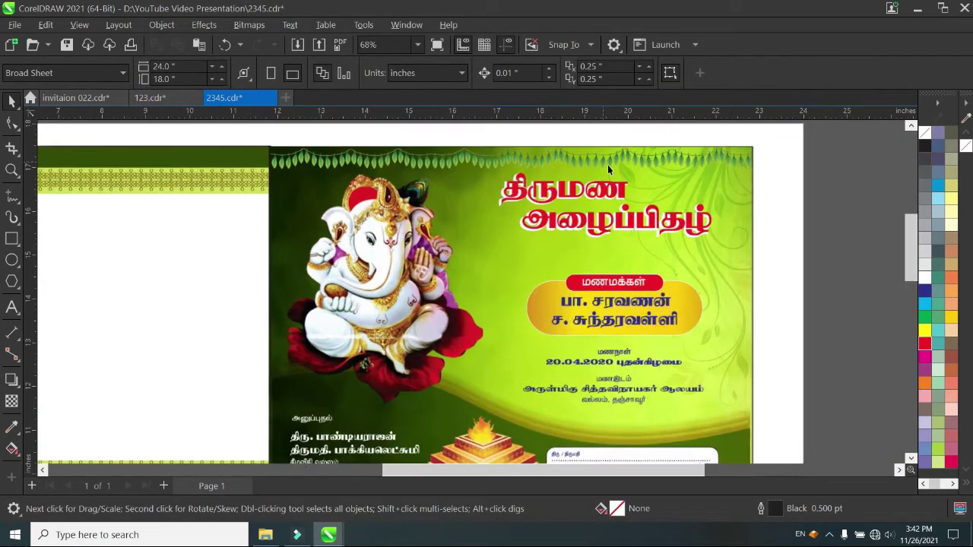
pyautogui.scroll(-2, 610, 256)
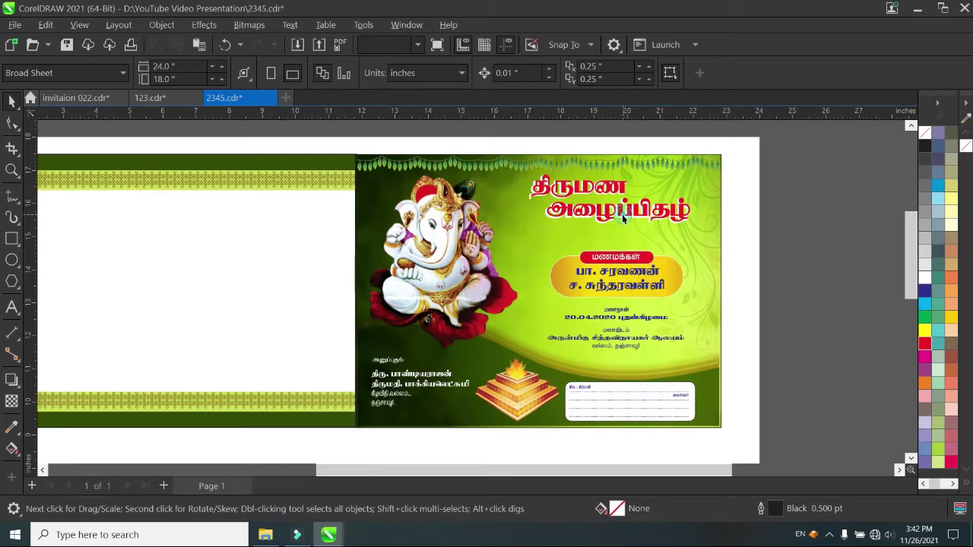
pyautogui.click(623, 219)
pyautogui.moveTo(622, 213); pyautogui.dragTo(624, 225)
pyautogui.click(751, 229)
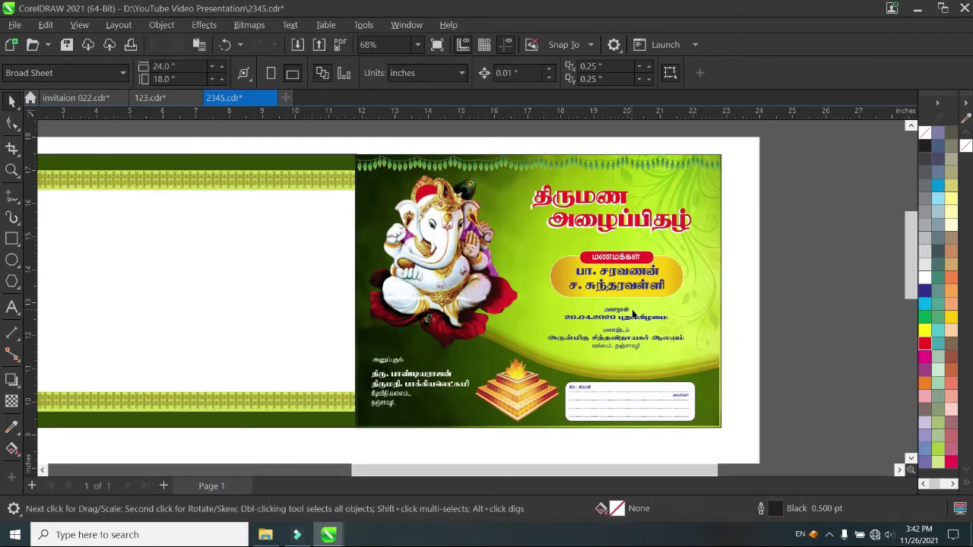
# Step: Enlarge the wedding date and venue text to about 4.62 in wide and shift it slightly right and down
pyautogui.scroll(3, 635, 304)
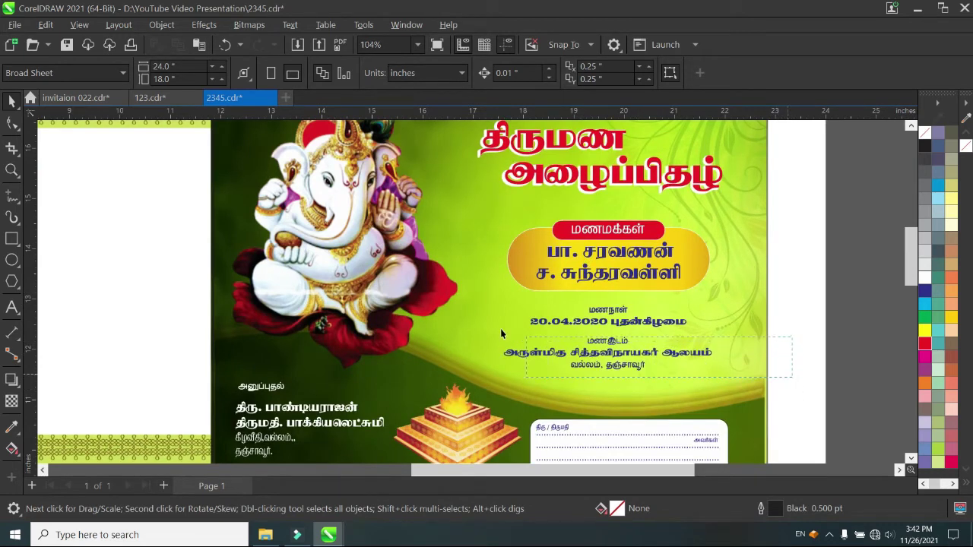
pyautogui.moveTo(472, 305); pyautogui.dragTo(472, 304)
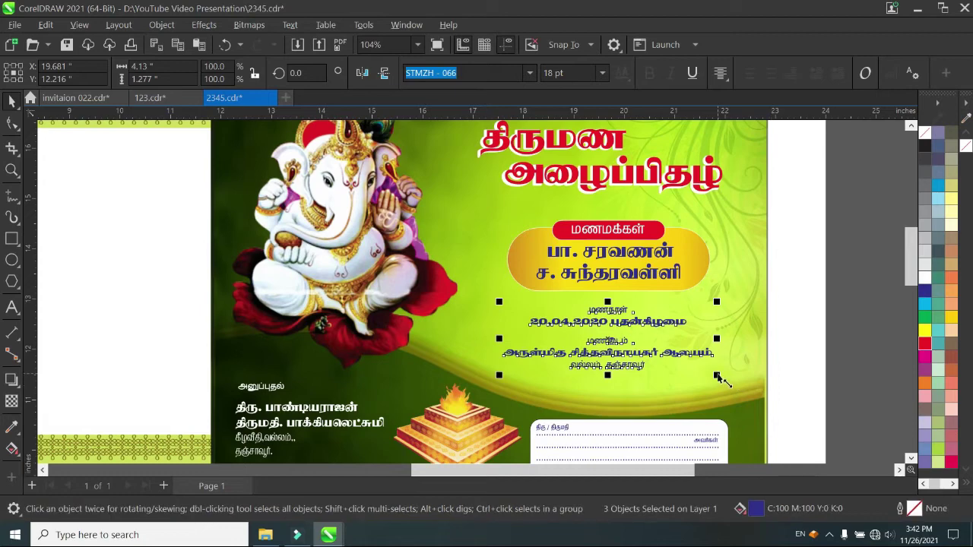
pyautogui.moveTo(722, 377); pyautogui.dragTo(748, 387)
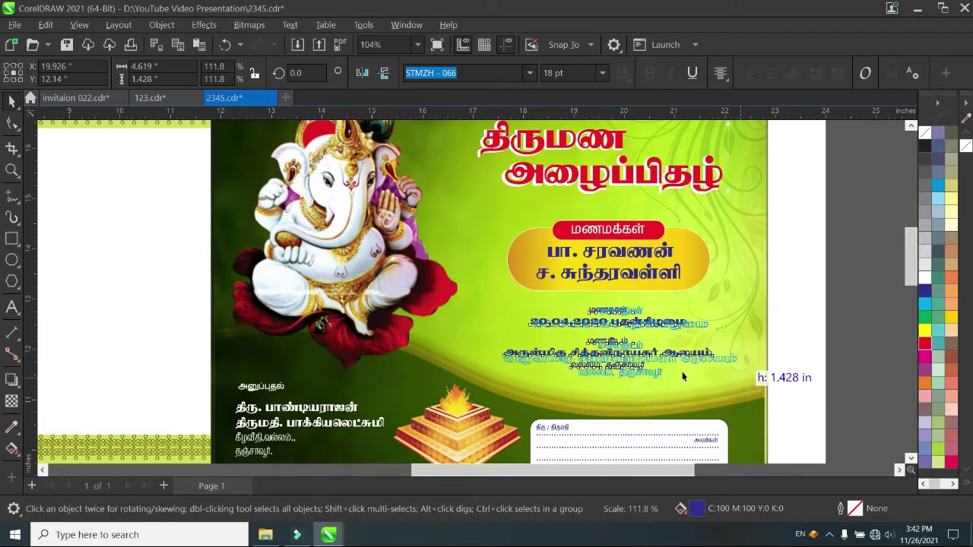
pyautogui.moveTo(682, 377); pyautogui.dragTo(682, 376)
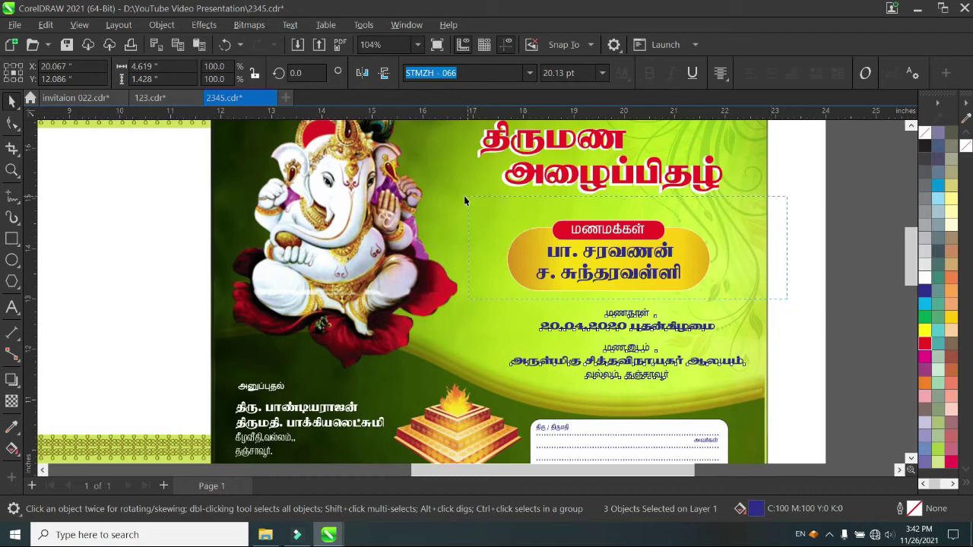
# Step: Enlarge the golden couple-name badge with its red label and text, and move it slightly up above the date text
pyautogui.moveTo(465, 201); pyautogui.dragTo(465, 201)
pyautogui.moveTo(716, 293); pyautogui.dragTo(750, 305)
pyautogui.moveTo(641, 267); pyautogui.dragTo(638, 255)
pyautogui.click(805, 296)
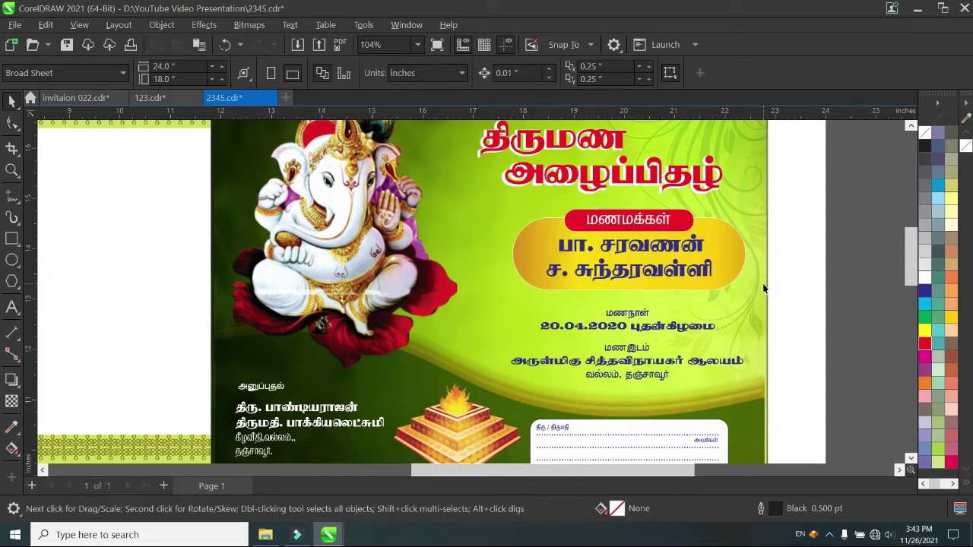
# Step: Copy the palm tree lawn photo from 123.cdr and paste it into 2345.cdr
pyautogui.scroll(-2, 716, 301)
pyautogui.scroll(-1, 716, 301)
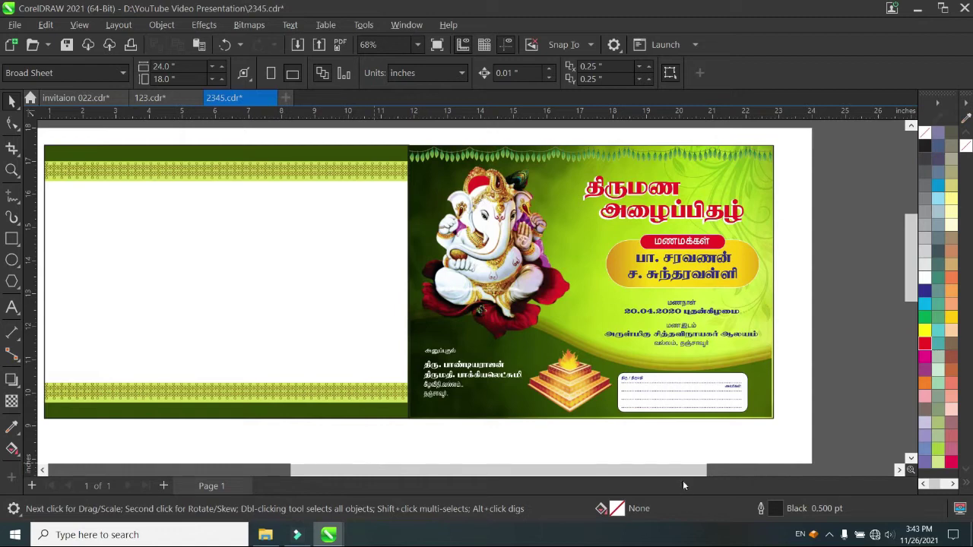
pyautogui.click(152, 97)
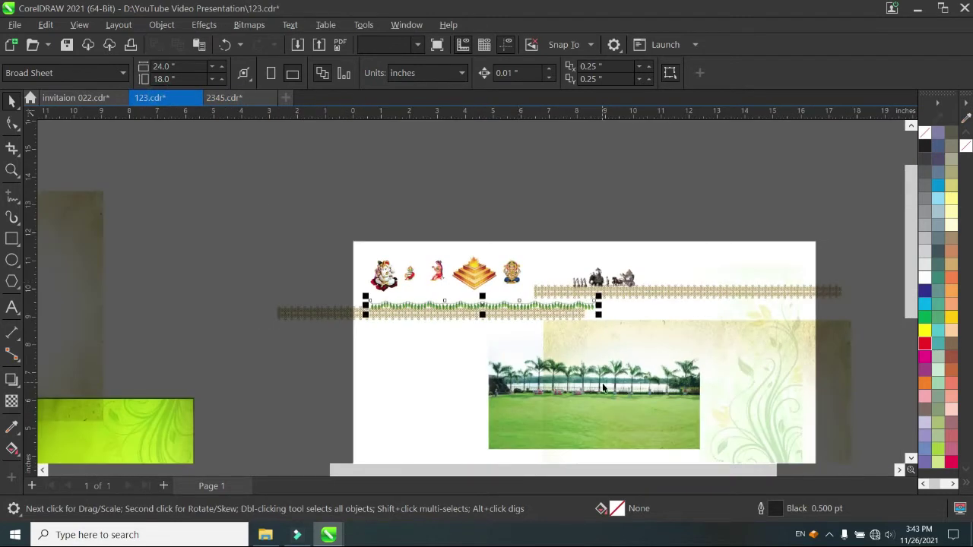
pyautogui.click(603, 388)
pyautogui.keyDown('ctrl'); pyautogui.click(516, 415); pyautogui.keyUp('ctrl')
pyautogui.click(516, 415)
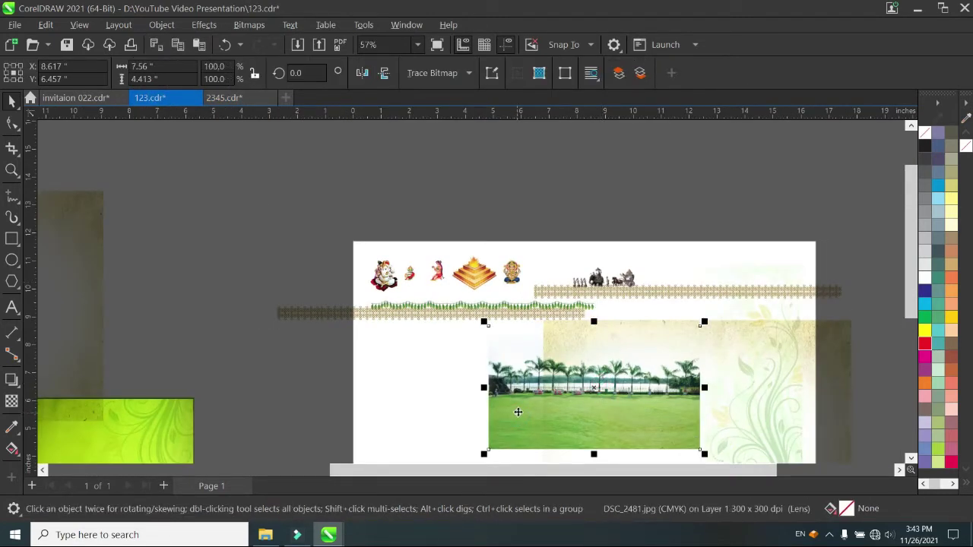
pyautogui.click(228, 99)
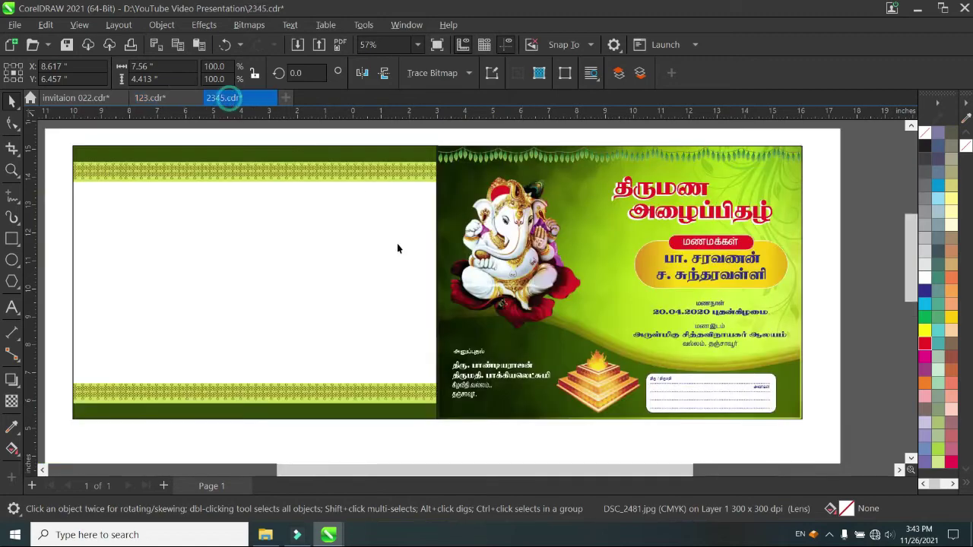
pyautogui.hotkey('ctrl', 'v')
# Step: Fit the lawn photo into the back panel's white area between the ornamental borders, stretching it to the panel's full width
pyautogui.moveTo(401, 378); pyautogui.dragTo(198, 262)
pyautogui.moveTo(335, 340); pyautogui.dragTo(452, 392)
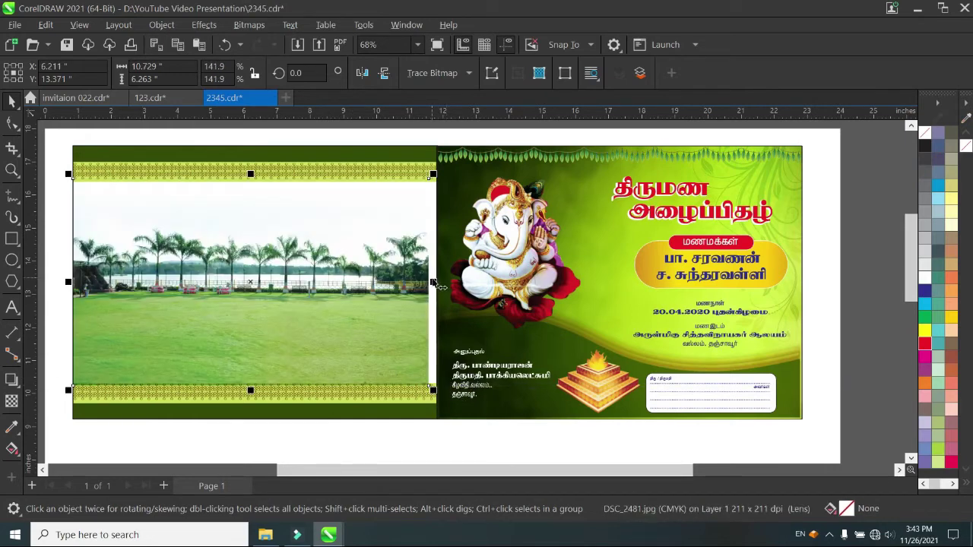
pyautogui.moveTo(430, 282); pyautogui.dragTo(440, 284)
# Step: Paste the copied green background objects and place them in the empty page area below the cover design
pyautogui.scroll(-5, 304, 156)
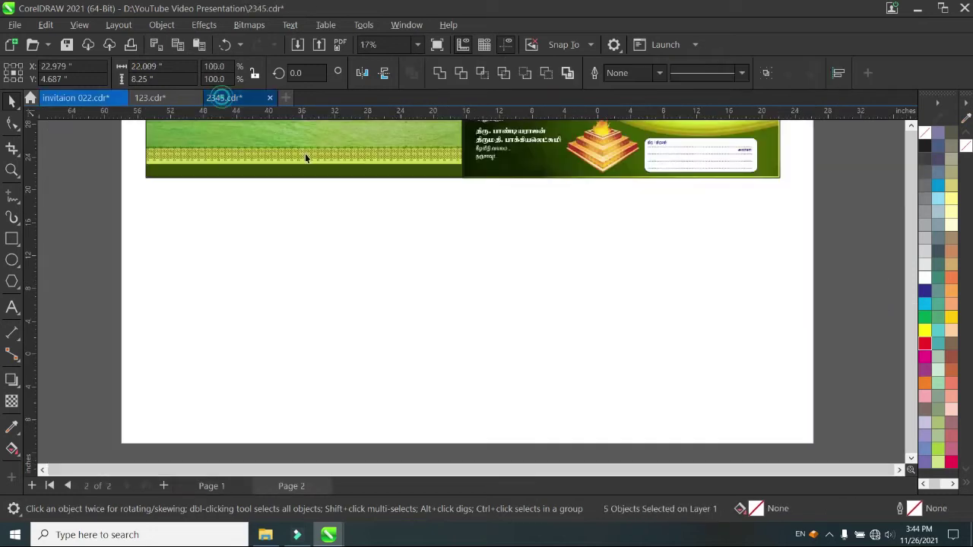
pyautogui.click(454, 305)
pyautogui.hotkey('ctrl', 'v')
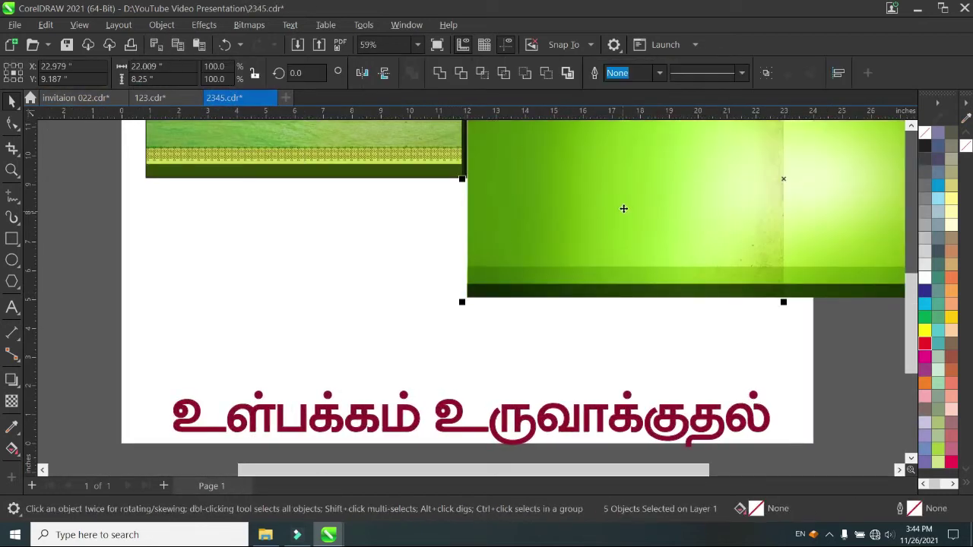
pyautogui.moveTo(302, 332); pyautogui.dragTo(301, 351)
# Step: Draw an ellipse about 12.57 by 5.49 in on the green background and give it white fill and a white outline
pyautogui.press('F7')
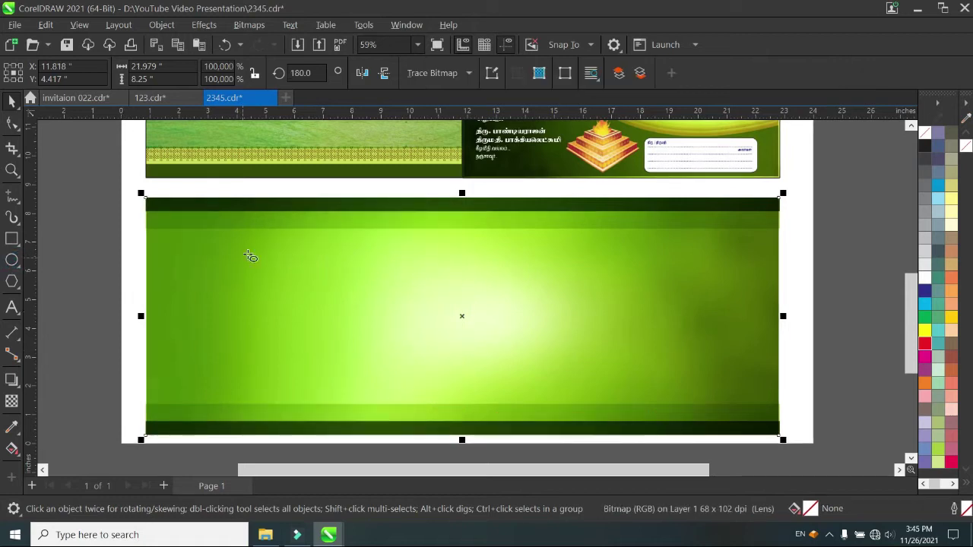
pyautogui.moveTo(305, 234); pyautogui.dragTo(669, 396)
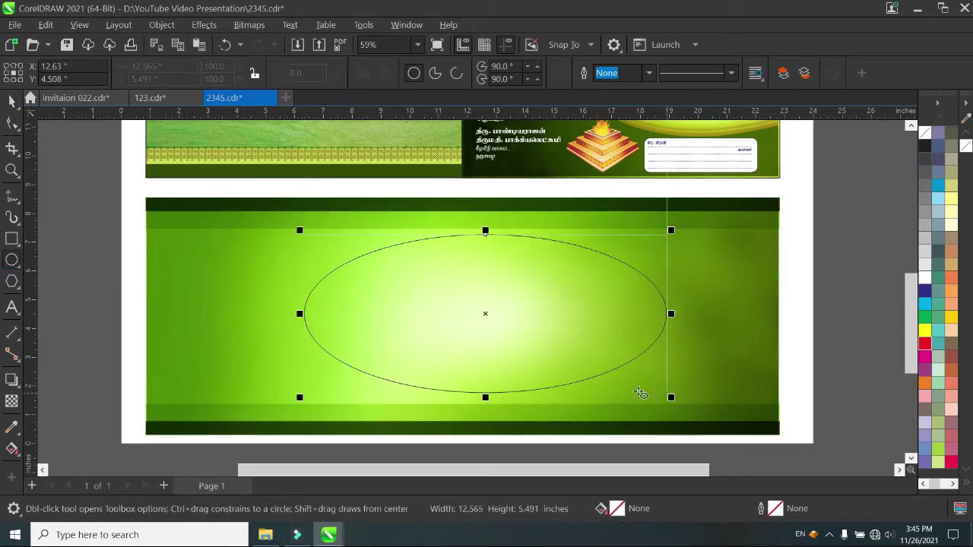
pyautogui.click(926, 278)
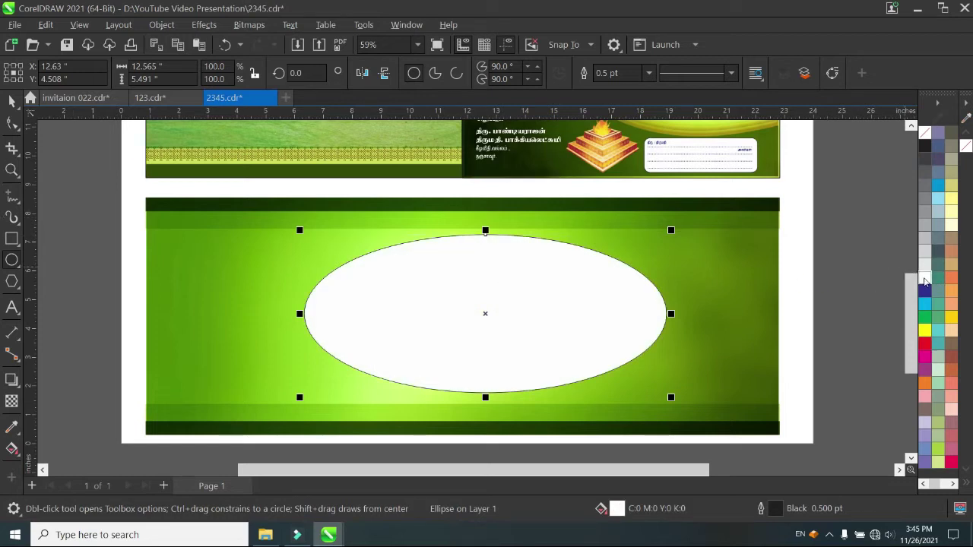
pyautogui.rightClick(925, 277)
pyautogui.click(919, 289)
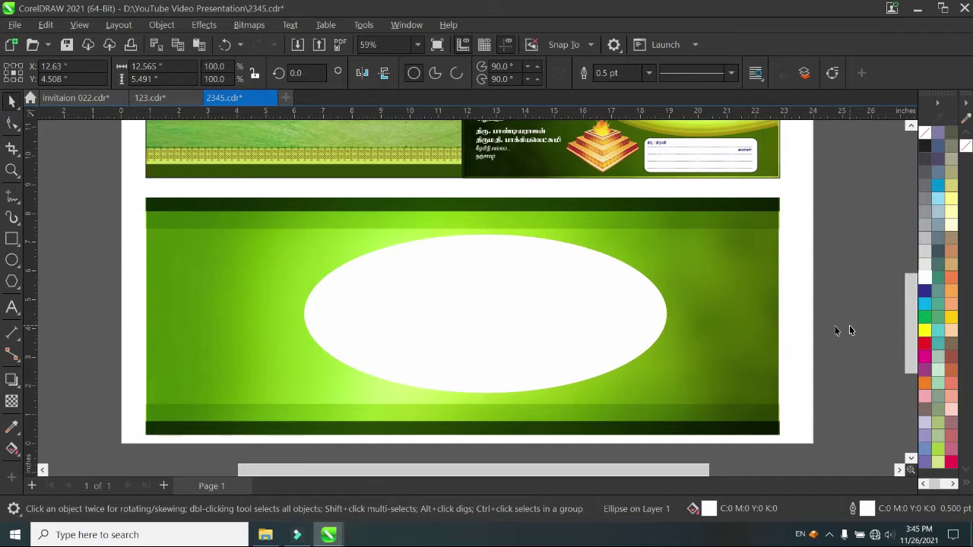
# Step: Reposition the white ellipse near the middle of the green background and enlarge it to span most of the height between the dark bands
pyautogui.moveTo(565, 320); pyautogui.dragTo(514, 315)
pyautogui.moveTo(625, 390); pyautogui.dragTo(688, 408)
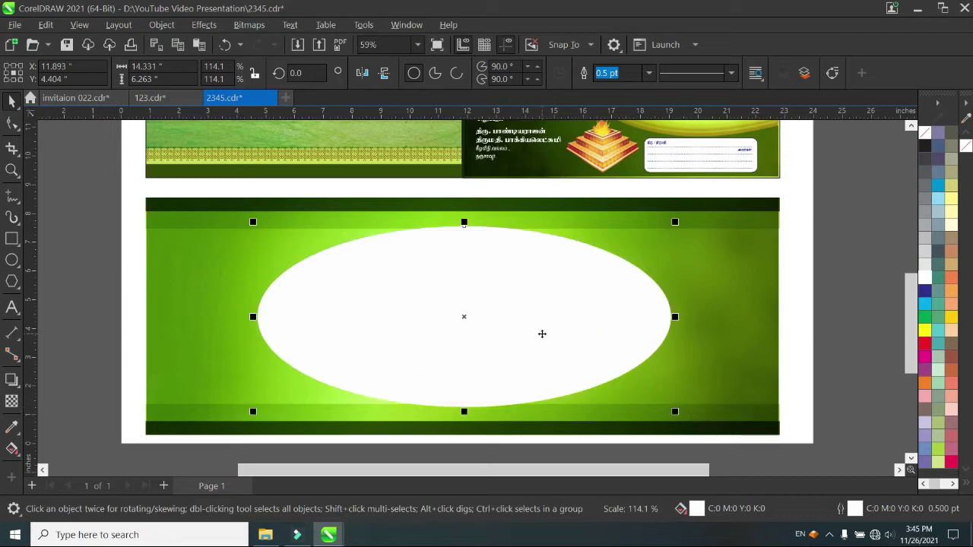
pyautogui.click(872, 360)
pyautogui.click(559, 350)
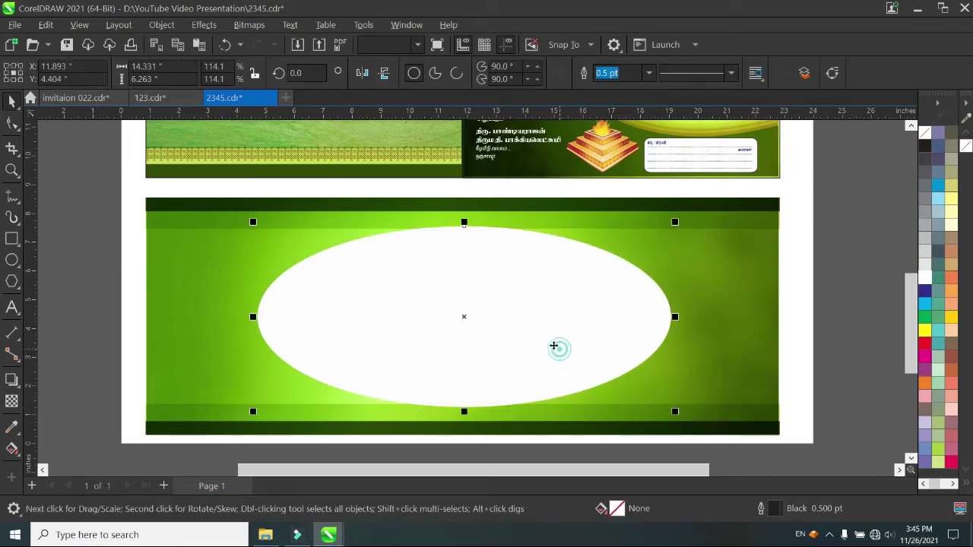
pyautogui.moveTo(532, 337); pyautogui.dragTo(532, 333)
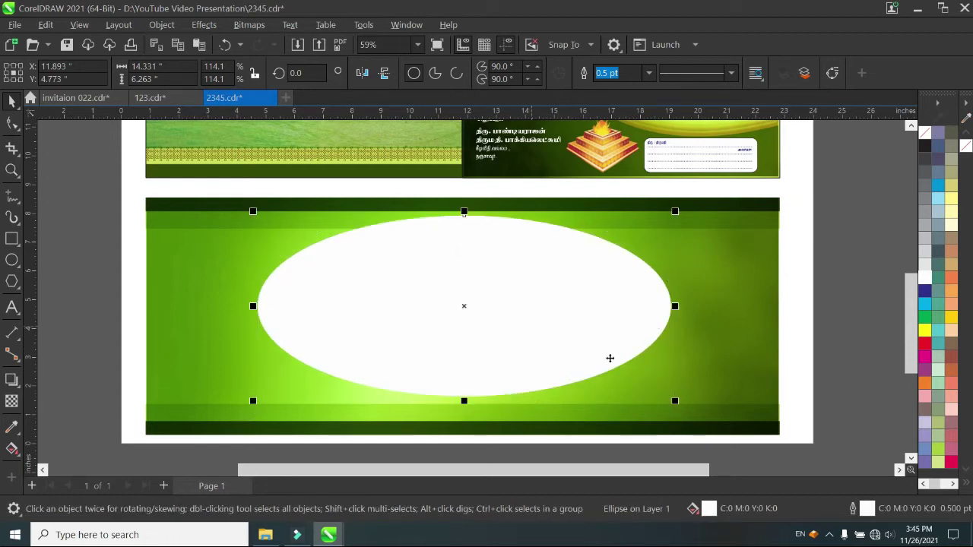
pyautogui.moveTo(676, 403); pyautogui.dragTo(726, 426)
pyautogui.click(754, 383)
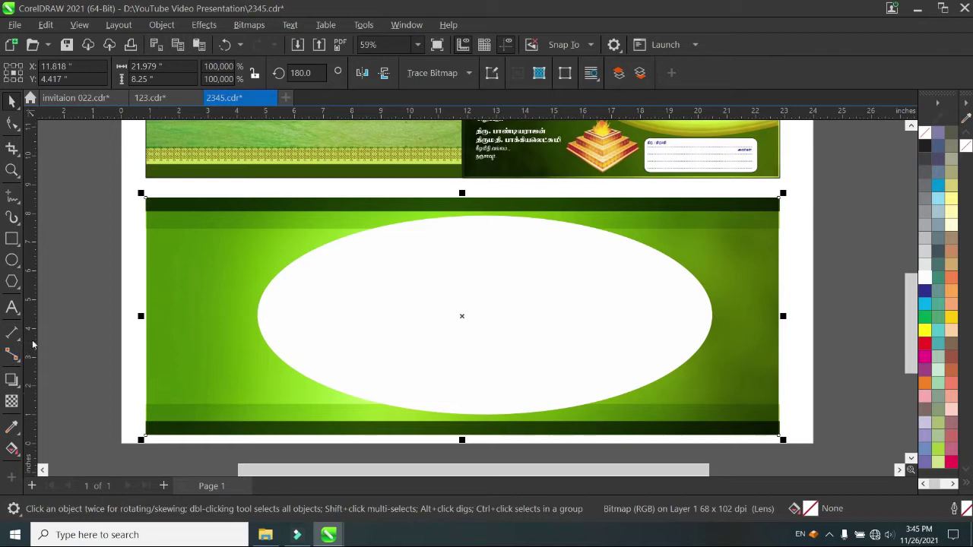
# Step: Centre the white ellipse on a new vertical guideline at the green background's middle and enlarge it to about 16.23 by 7.23 in
pyautogui.moveTo(32, 346); pyautogui.dragTo(462, 294)
pyautogui.moveTo(579, 295); pyautogui.dragTo(563, 299)
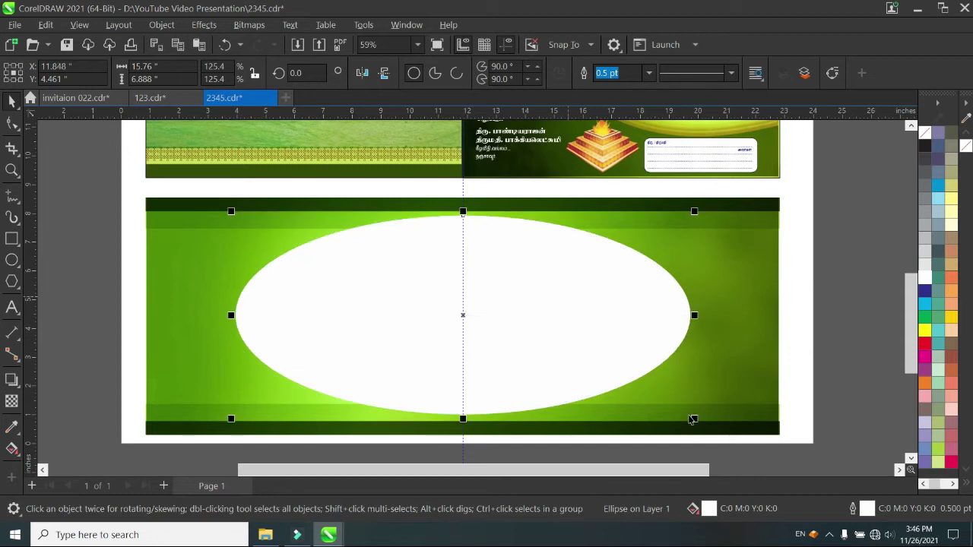
pyautogui.moveTo(694, 419)
pyautogui.mouseDown()
pyautogui.moveTo(726, 434)
pyautogui.moveTo(712, 422)
pyautogui.mouseUp()
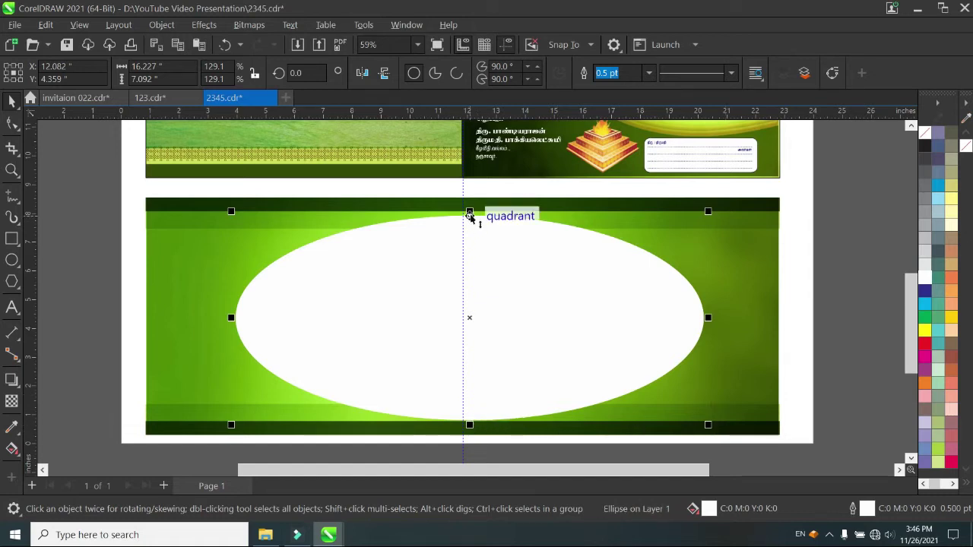
pyautogui.moveTo(469, 212); pyautogui.dragTo(469, 207)
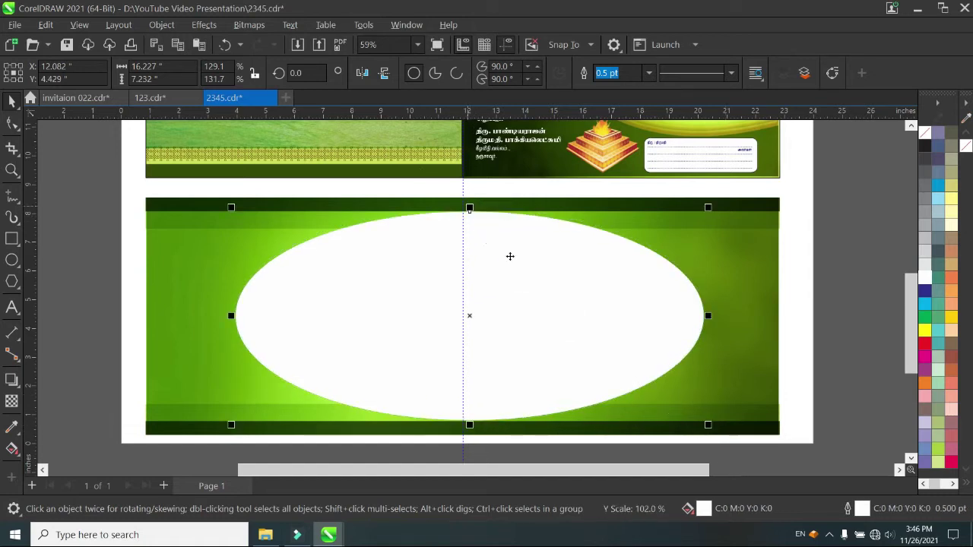
pyautogui.click(805, 312)
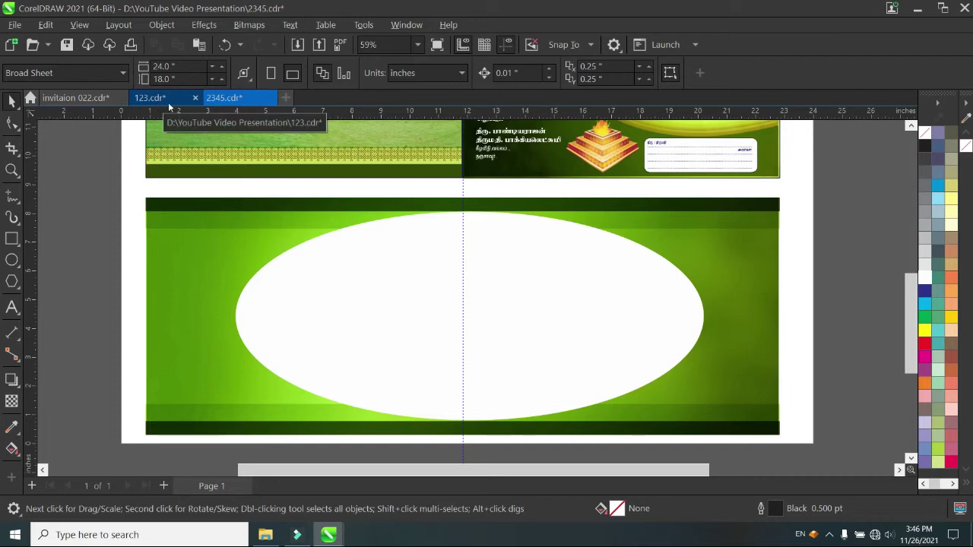
# Step: Switch to the 123.cdr document and look over its artwork
pyautogui.scroll(-1, 259, 142)
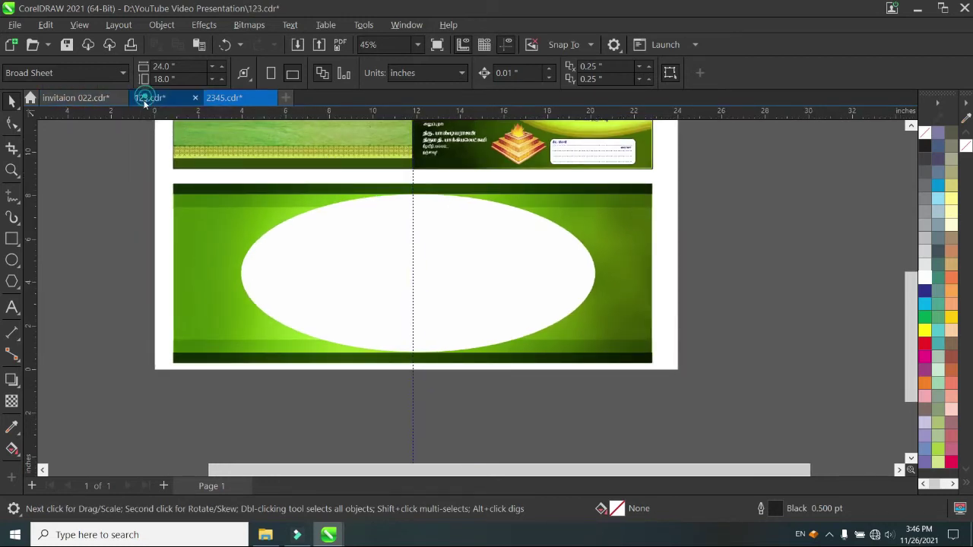
pyautogui.click(143, 98)
pyautogui.scroll(4, 424, 323)
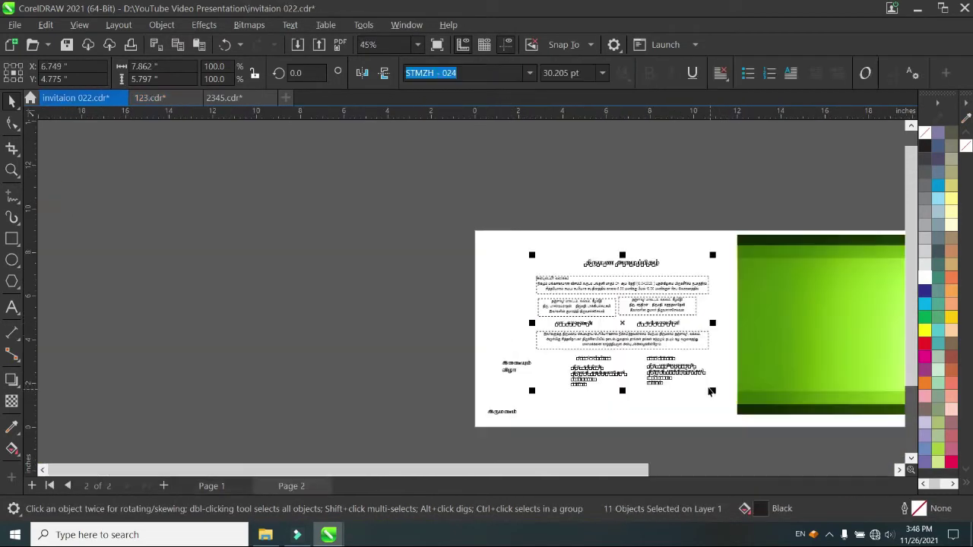
# Step: Return to 2345.cdr and move the tiny pot image to the bottom edge of the white ellipse near the guideline
pyautogui.click(250, 100)
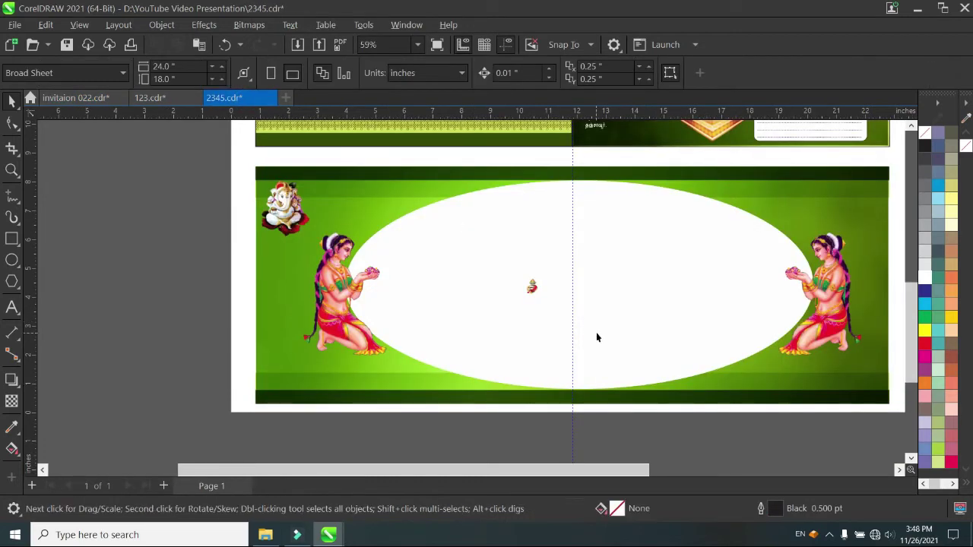
pyautogui.click(531, 287)
pyautogui.moveTo(532, 284); pyautogui.dragTo(583, 393)
# Step: Paste the copied invitation text objects and place them as a block over the middle of the white ellipse
pyautogui.click(600, 308)
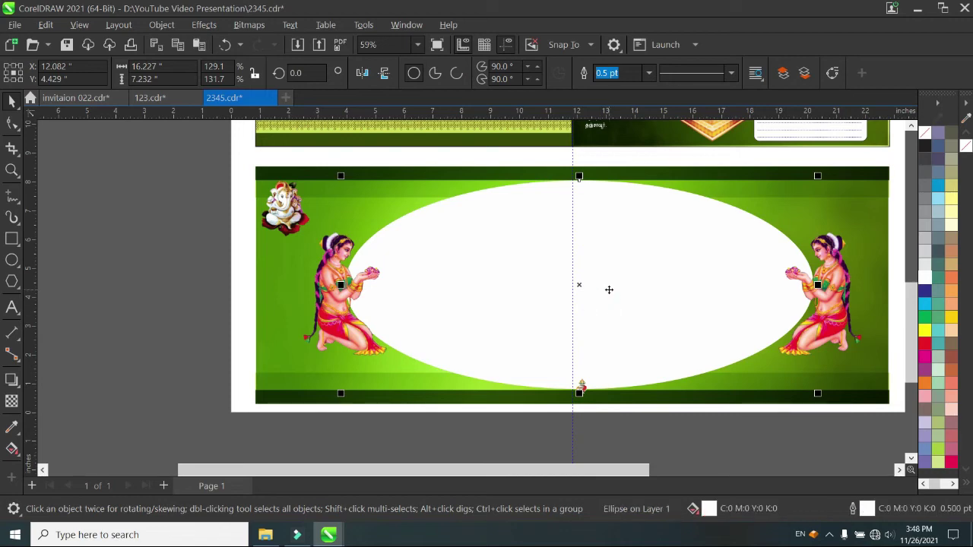
pyautogui.hotkey('ctrl', 'v')
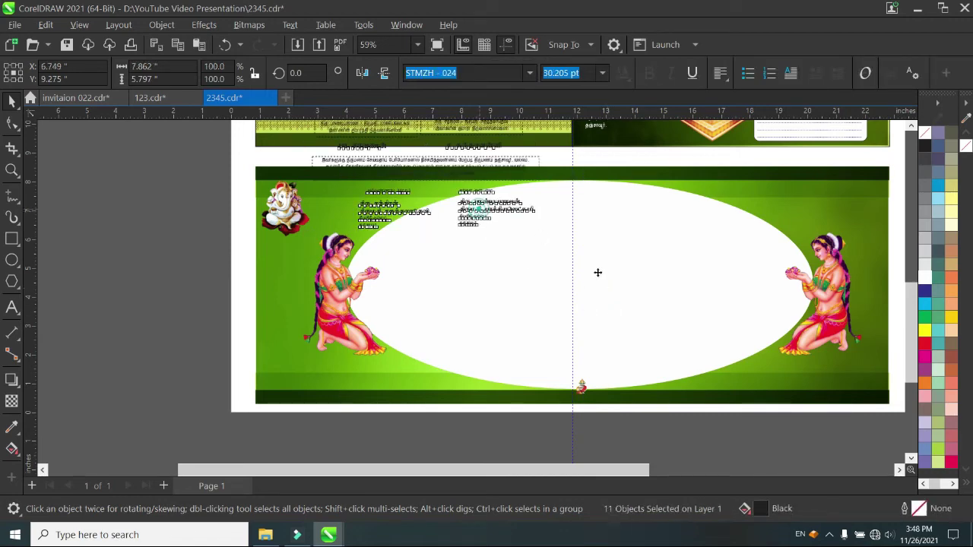
pyautogui.moveTo(597, 272); pyautogui.dragTo(616, 360)
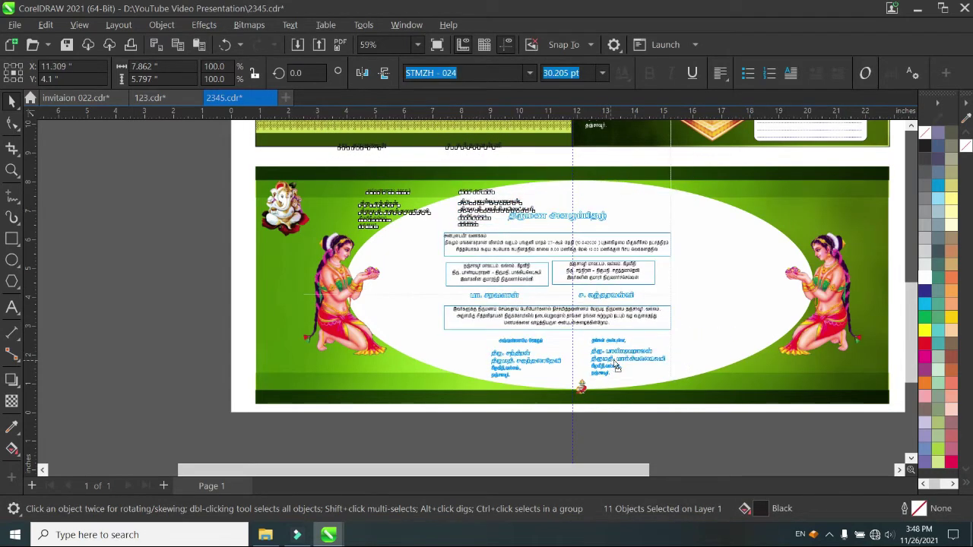
pyautogui.scroll(3, 641, 277)
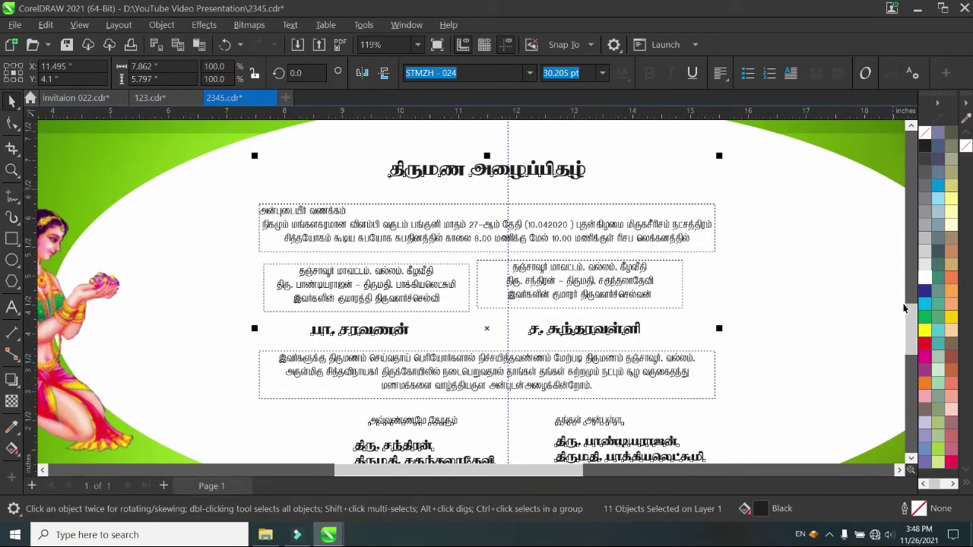
pyautogui.scroll(1, 911, 307)
pyautogui.click(599, 147)
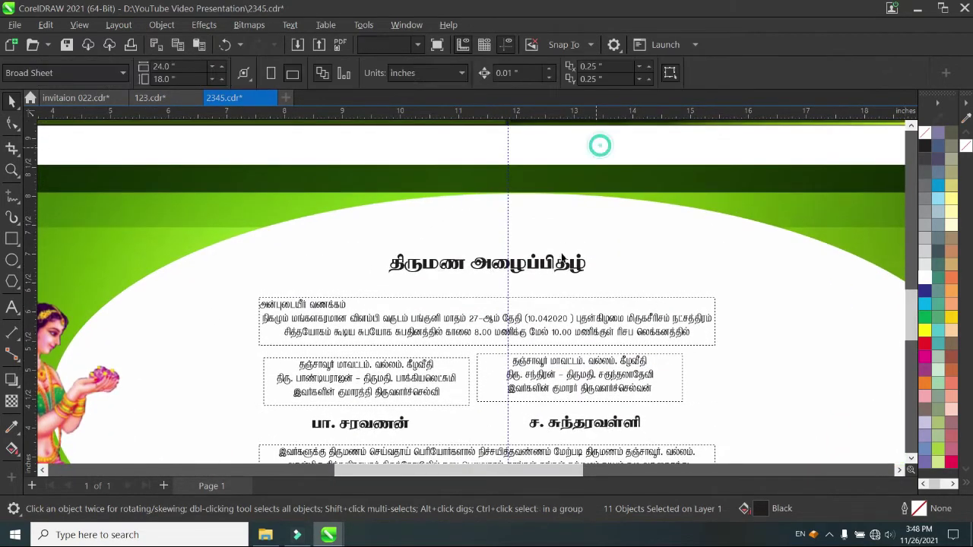
# Step: Nudge the white ellipse left in small increments until its centre lines up with the vertical guideline
pyautogui.click(555, 266)
pyautogui.click(542, 227)
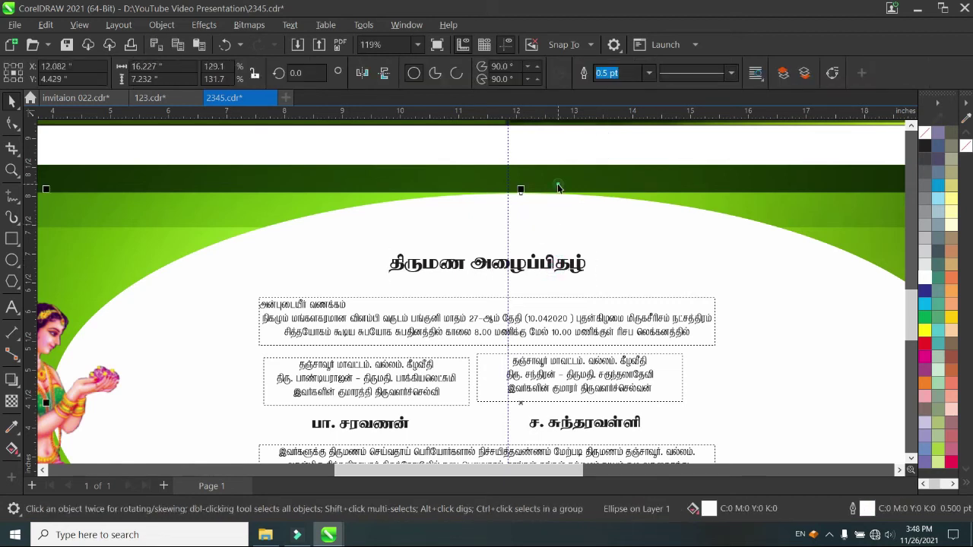
pyautogui.keyDown('alt'); pyautogui.click(550, 227); pyautogui.keyUp('alt')
pyautogui.keyDown('alt'); pyautogui.click(552, 225); pyautogui.keyUp('alt')
pyautogui.press('Left')
pyautogui.press('Left')
pyautogui.press('Left')
pyautogui.press('Left')
pyautogui.press('Left')
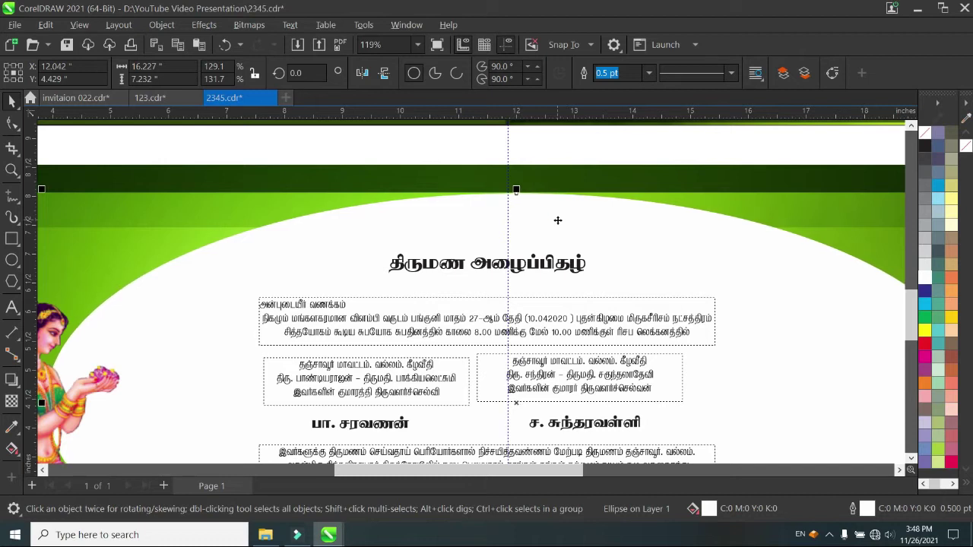
pyautogui.press('Left')
pyautogui.press('Left')
pyautogui.press('Left')
pyautogui.press('Left')
pyautogui.press('Left')
pyautogui.press('Left')
pyautogui.press('Left')
pyautogui.press('Left')
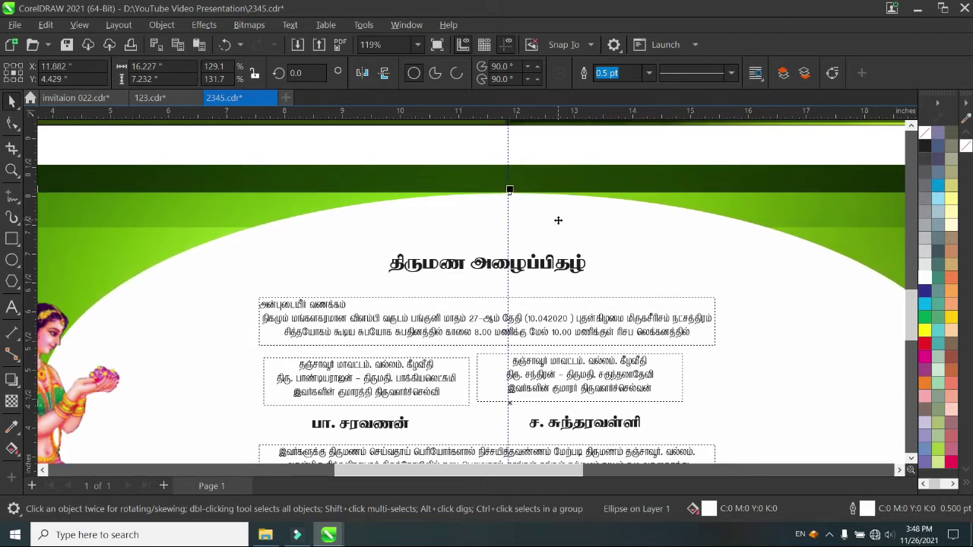
pyautogui.press('Left')
pyautogui.press('Left')
# Step: Enlarge the heading "திருமண அழைப்பிதழ்" and centre it on the guideline near the top of the ellipse
pyautogui.moveTo(579, 273); pyautogui.dragTo(647, 260)
pyautogui.moveTo(383, 250); pyautogui.dragTo(363, 249)
pyautogui.moveTo(526, 232); pyautogui.dragTo(527, 244)
pyautogui.click(526, 244)
# Step: Resize the opening paragraph's frame to about 10.47 by 1.1 in, set its text to 24 pt and place it just below the heading
pyautogui.click(567, 333)
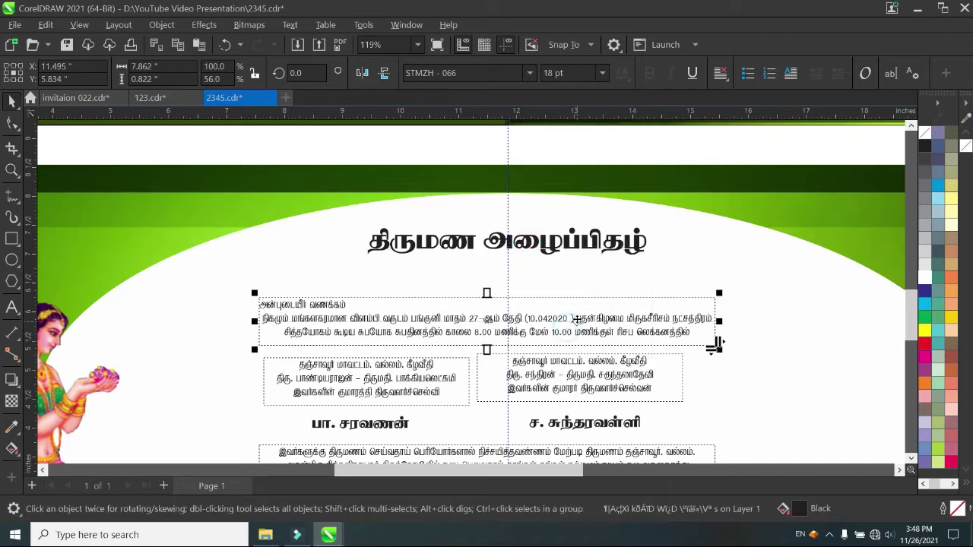
pyautogui.moveTo(576, 323); pyautogui.dragTo(508, 323)
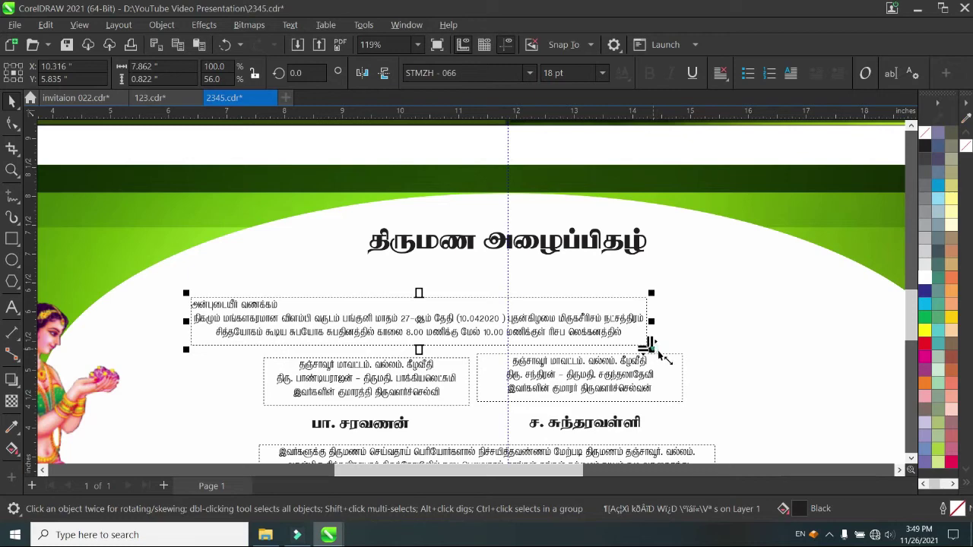
pyautogui.moveTo(656, 351); pyautogui.dragTo(813, 384)
pyautogui.click(600, 71)
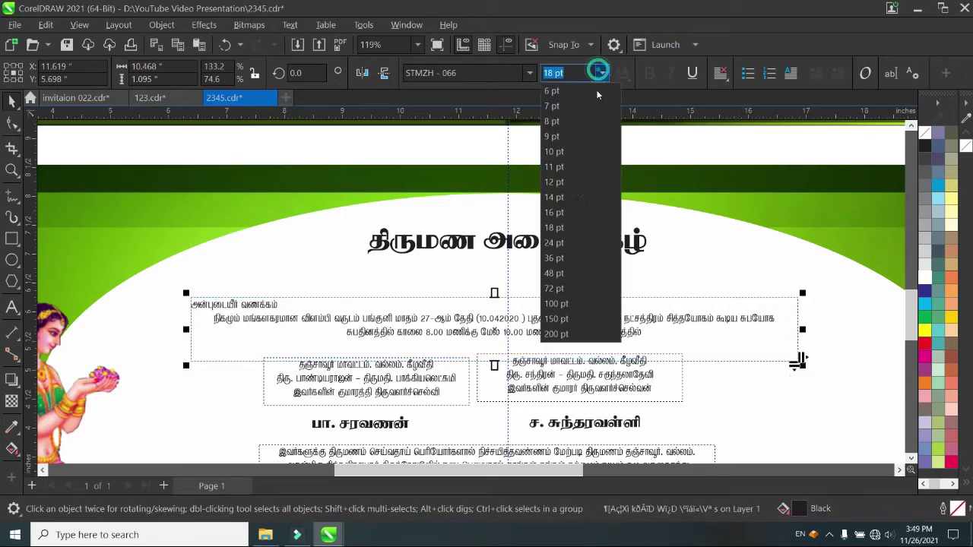
pyautogui.click(570, 241)
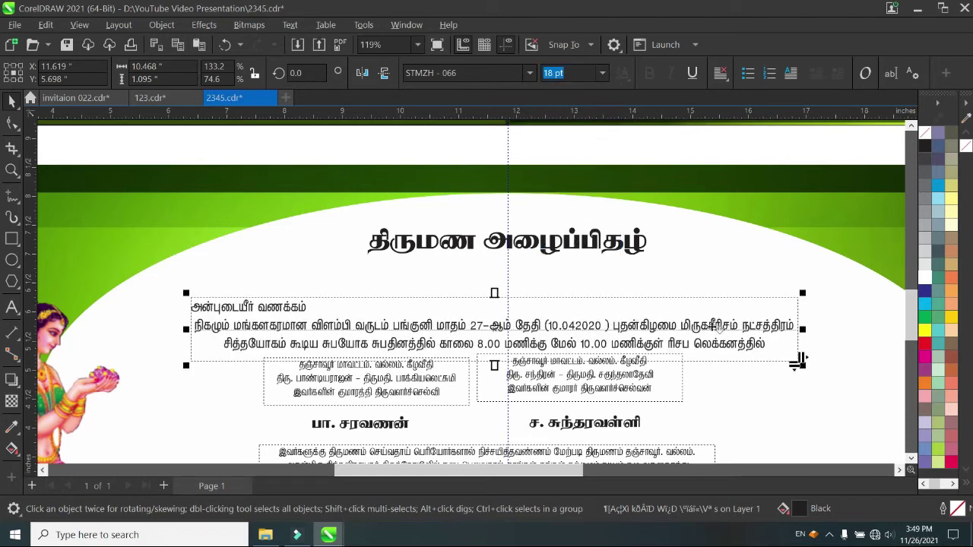
pyautogui.moveTo(798, 361); pyautogui.dragTo(796, 339)
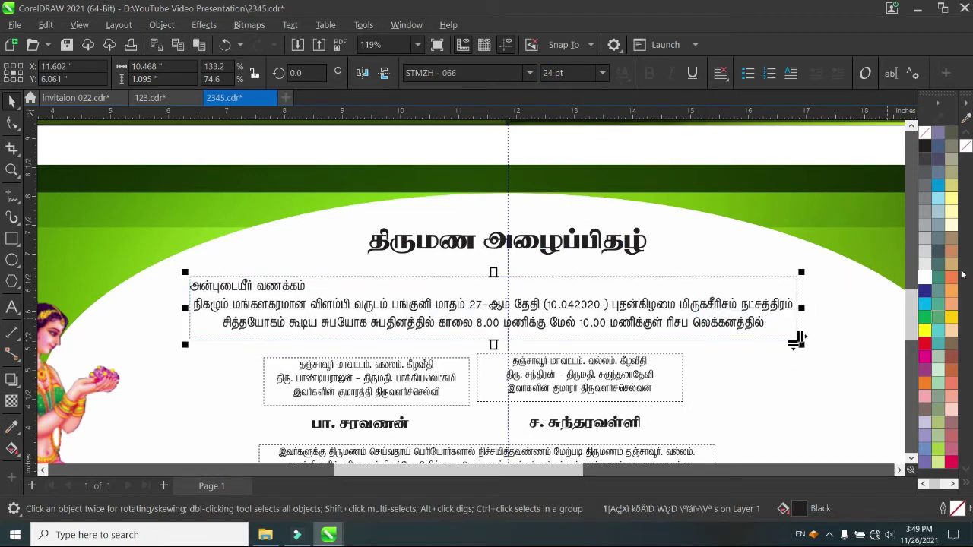
# Step: Resize the lower three-line paragraph's frame to about 9.59 by 1 in, set its text to 24 pt and centre it on the guideline
pyautogui.scroll(-5, 915, 319)
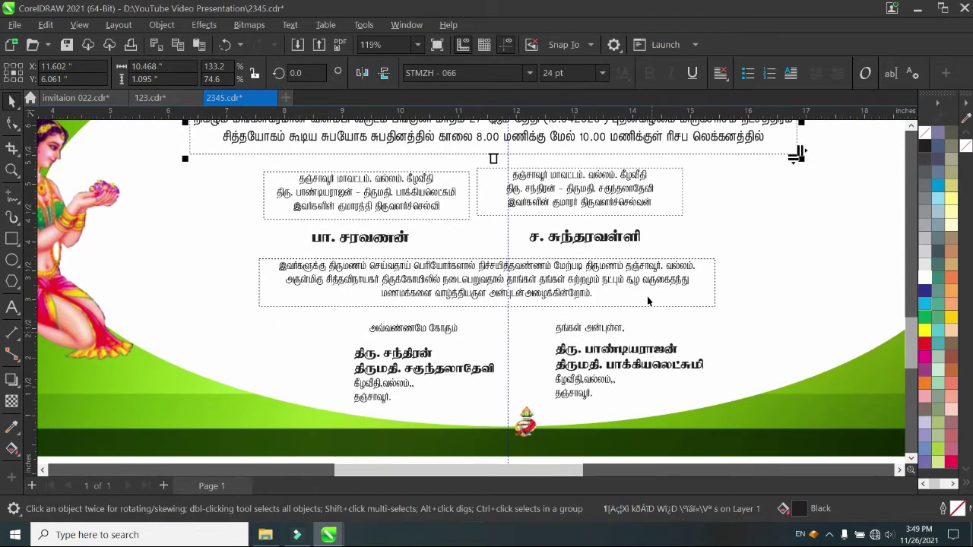
pyautogui.click(595, 287)
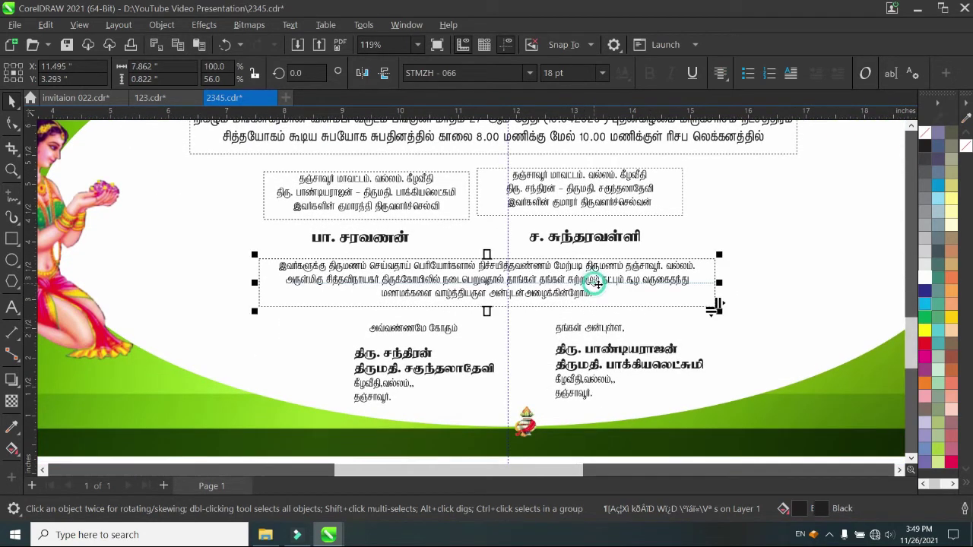
pyautogui.moveTo(719, 311); pyautogui.dragTo(818, 320)
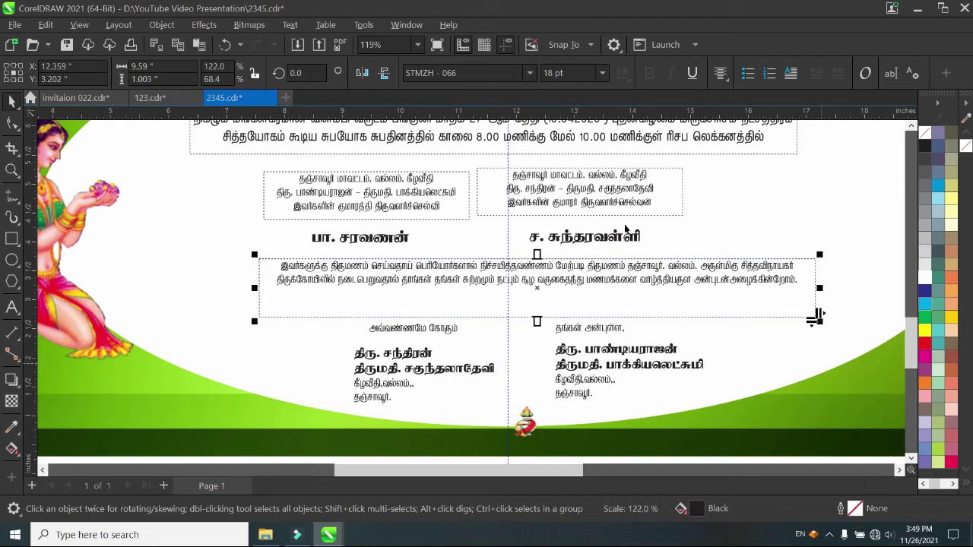
pyautogui.click(601, 73)
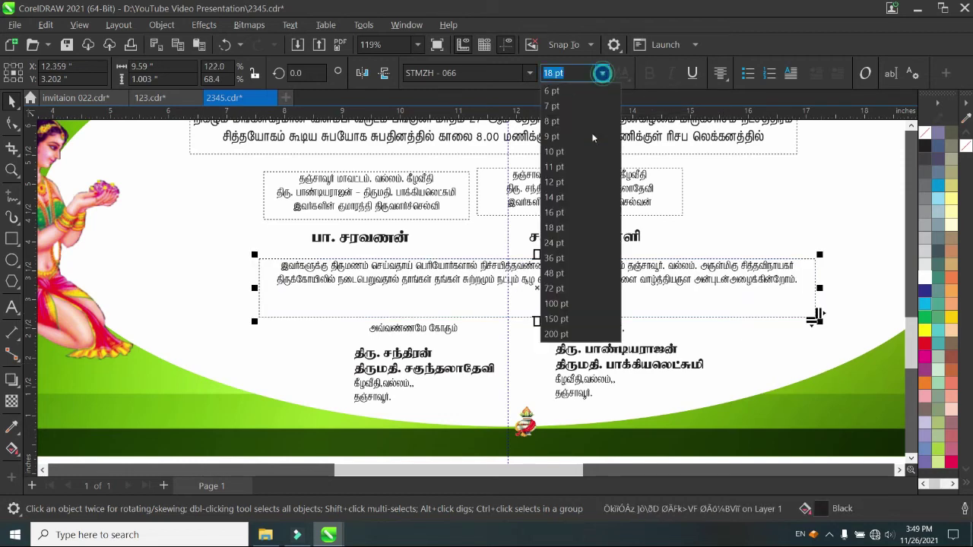
pyautogui.click(555, 243)
pyautogui.moveTo(816, 317); pyautogui.dragTo(786, 318)
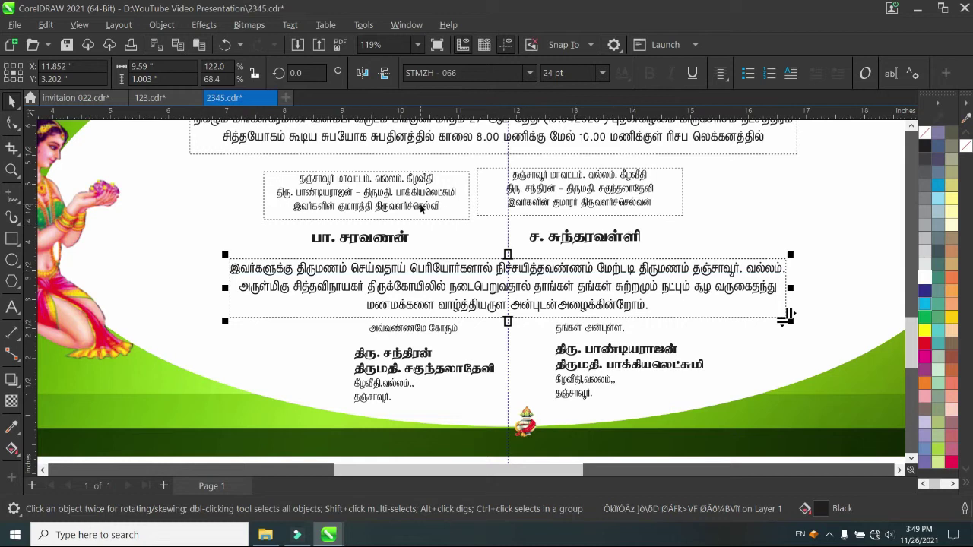
# Step: Shift the left parents' details block slightly left and up, level with its neighbour, and set its text to 20 pt
pyautogui.click(416, 195)
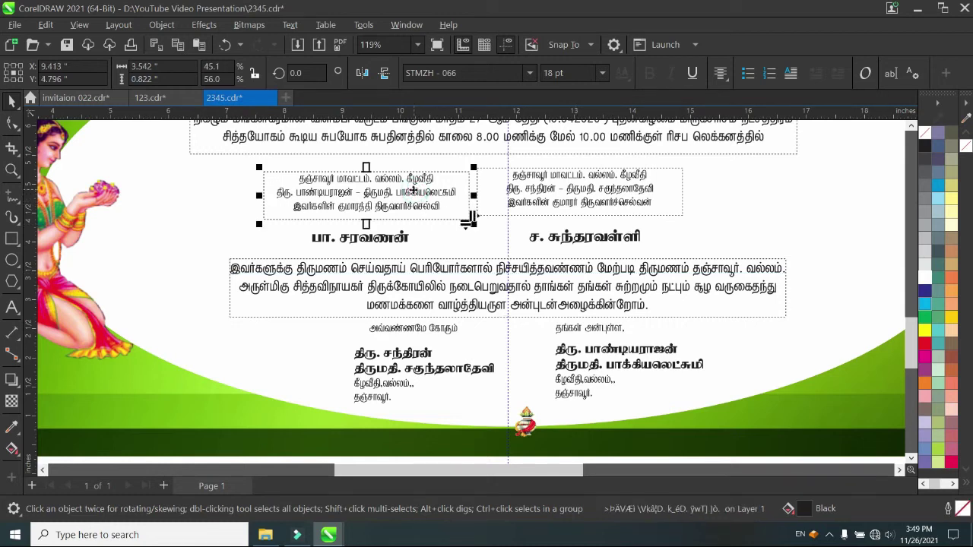
pyautogui.moveTo(416, 195); pyautogui.dragTo(403, 191)
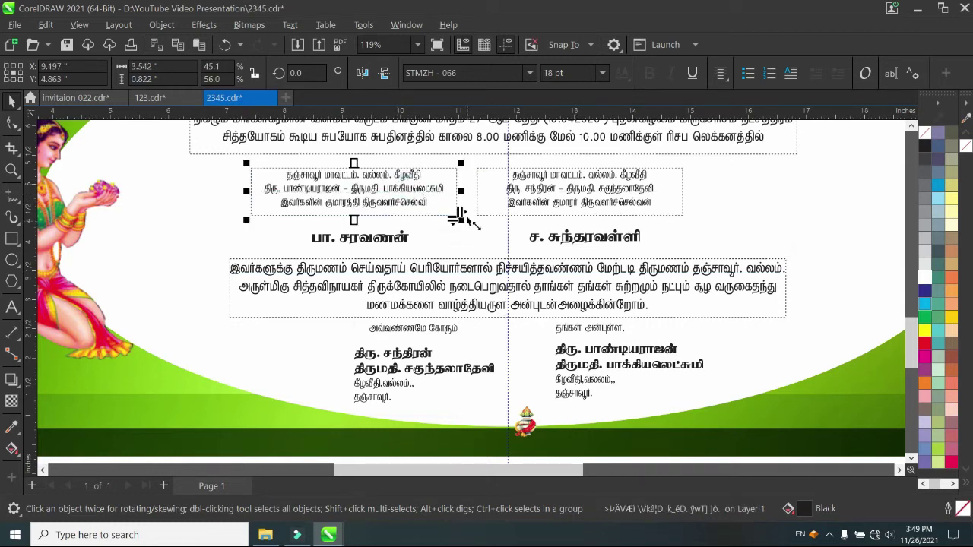
pyautogui.click(603, 74)
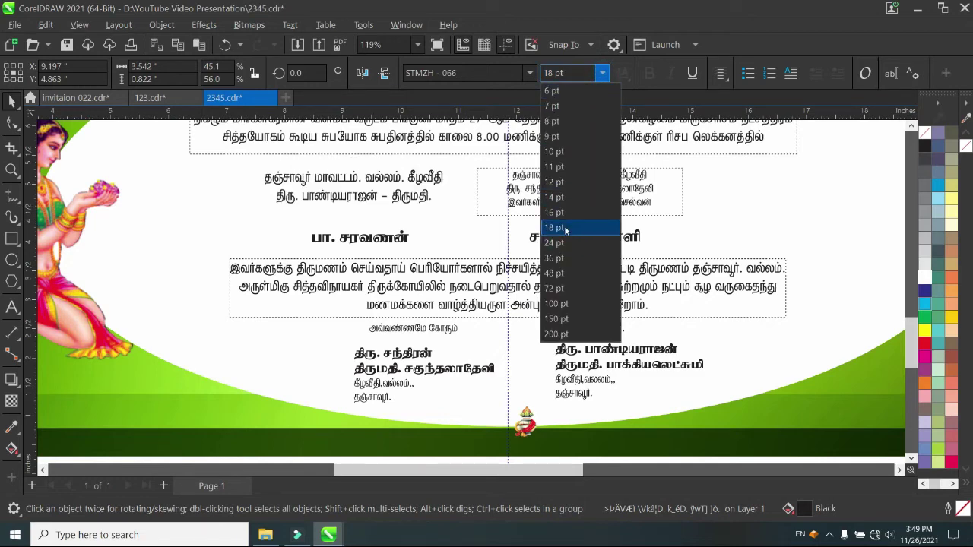
pyautogui.click(565, 229)
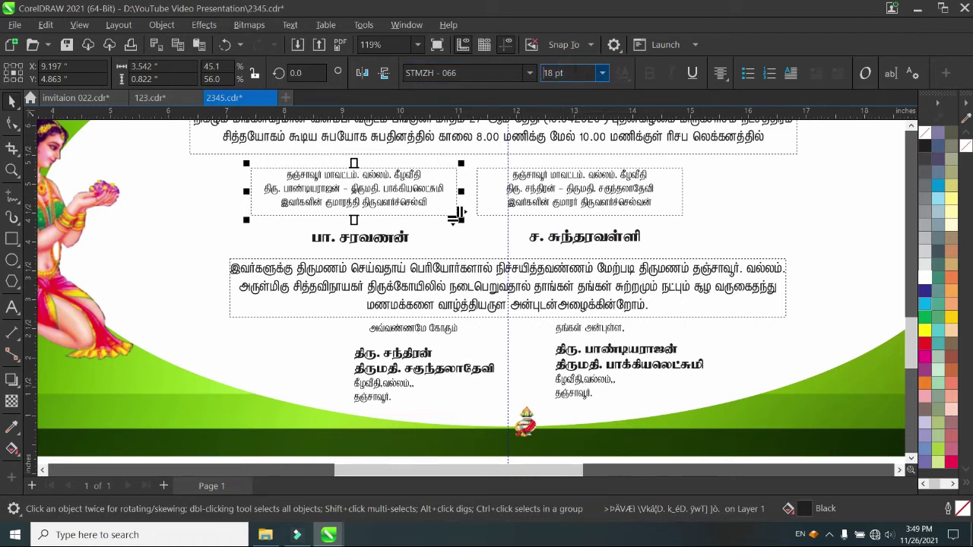
pyautogui.click(570, 72)
pyautogui.press('Return')
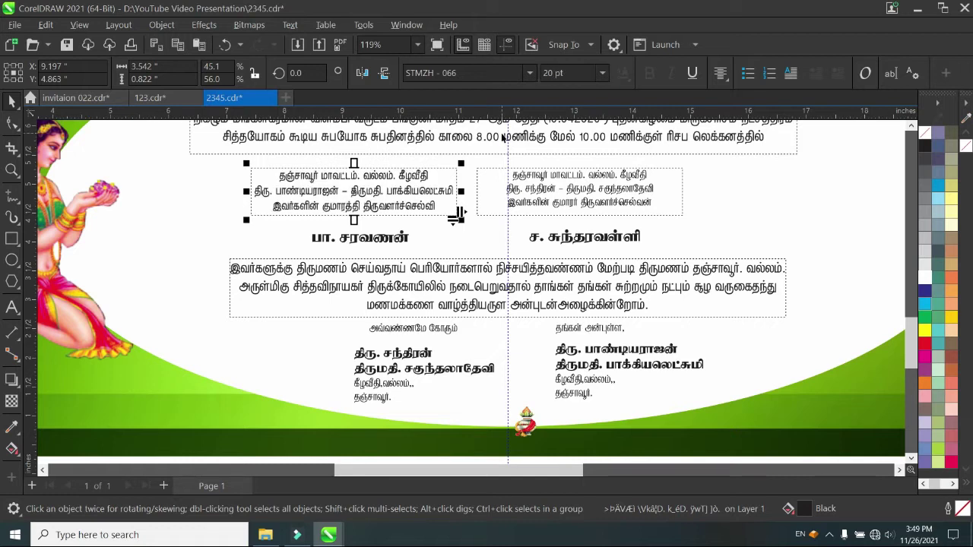
# Step: Set the text of the right parents' details block to 20 pt
pyautogui.click(636, 181)
pyautogui.click(577, 72)
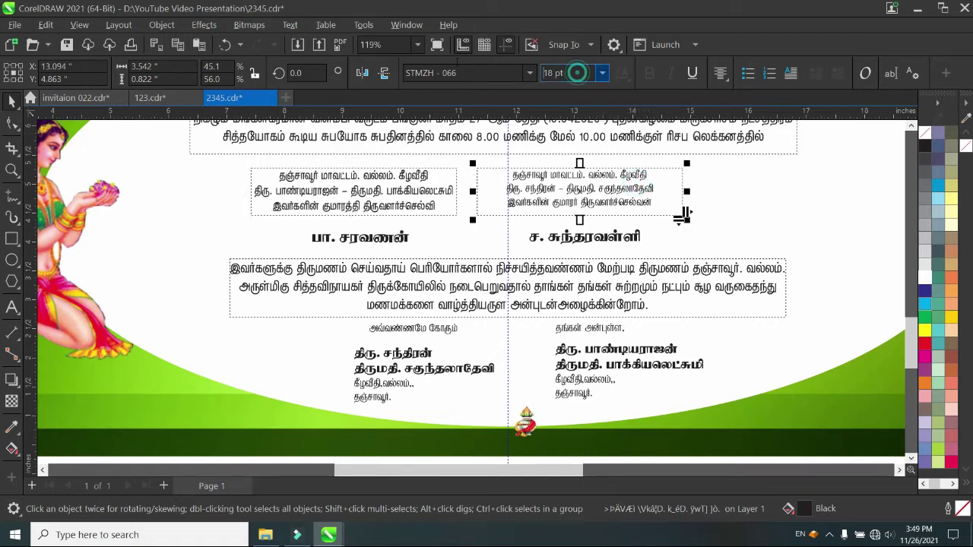
pyautogui.write('20')
pyautogui.press('Delete')
pyautogui.press('Delete')
pyautogui.press('Delete')
pyautogui.press('Return')
# Step: Set the name under the left parents' block to 36 pt and centre it beneath that block
pyautogui.click(392, 238)
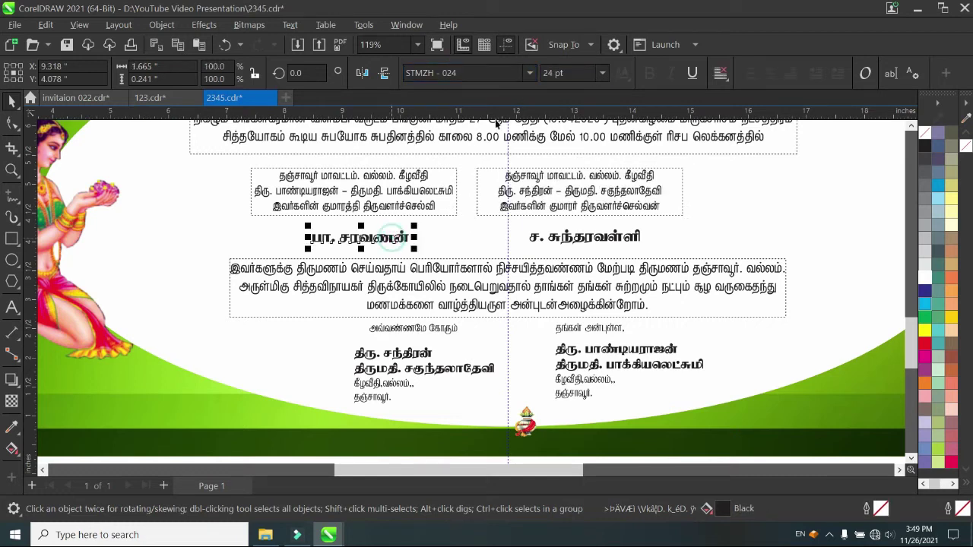
pyautogui.click(602, 73)
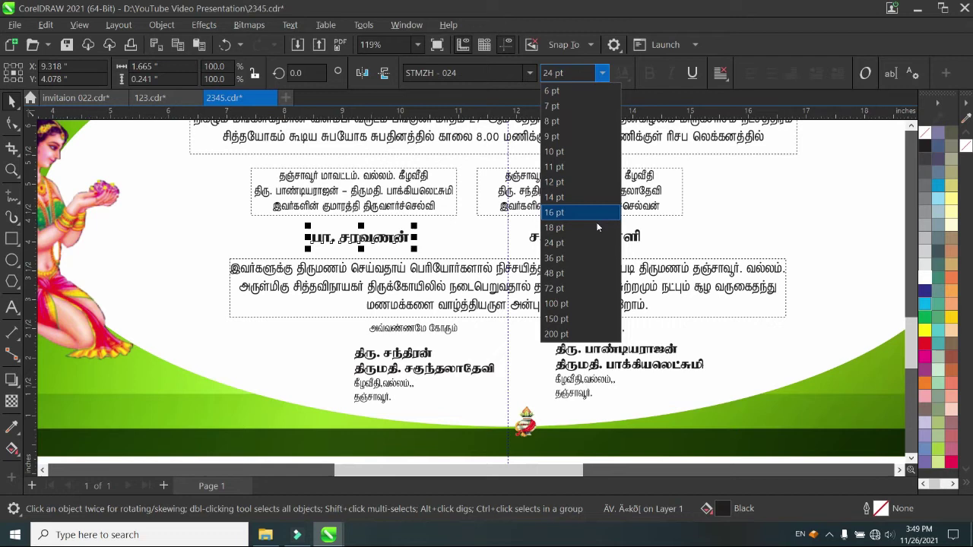
pyautogui.click(571, 256)
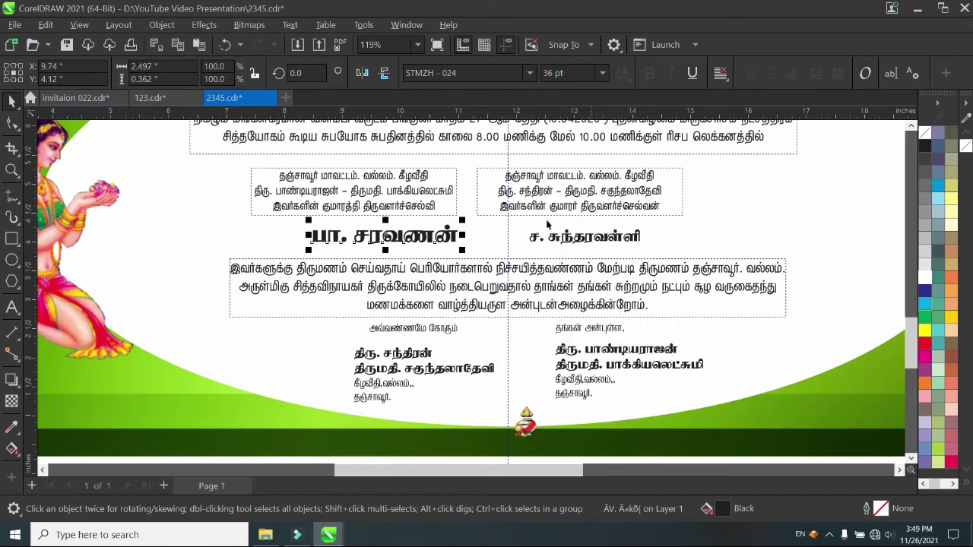
pyautogui.moveTo(441, 236); pyautogui.dragTo(418, 230)
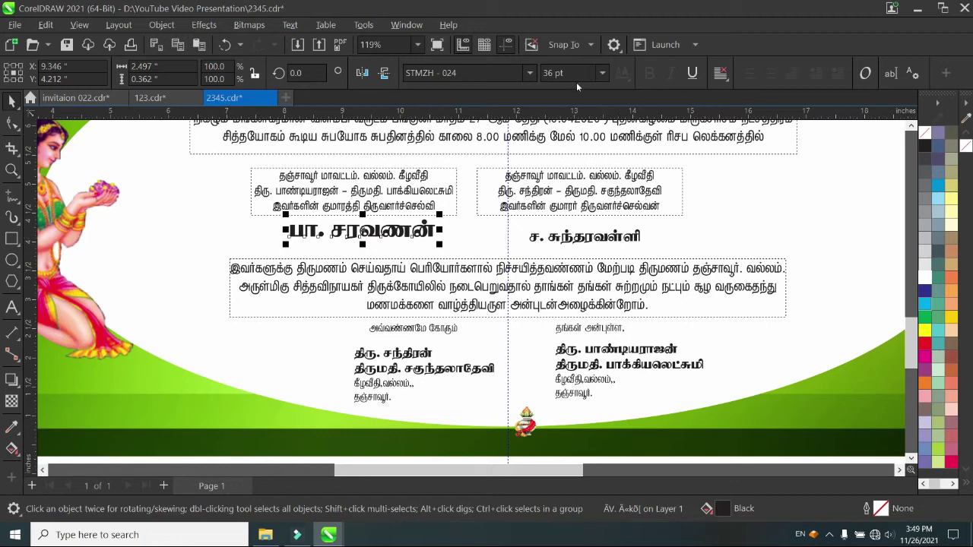
# Step: Set the names beneath the left and right parents' details blocks to 32 pt
pyautogui.click(604, 73)
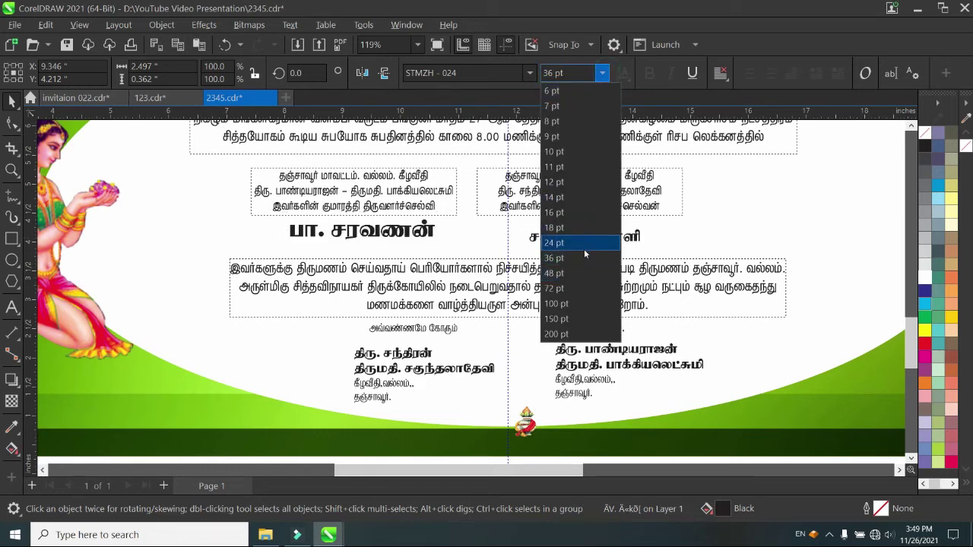
pyautogui.click(581, 259)
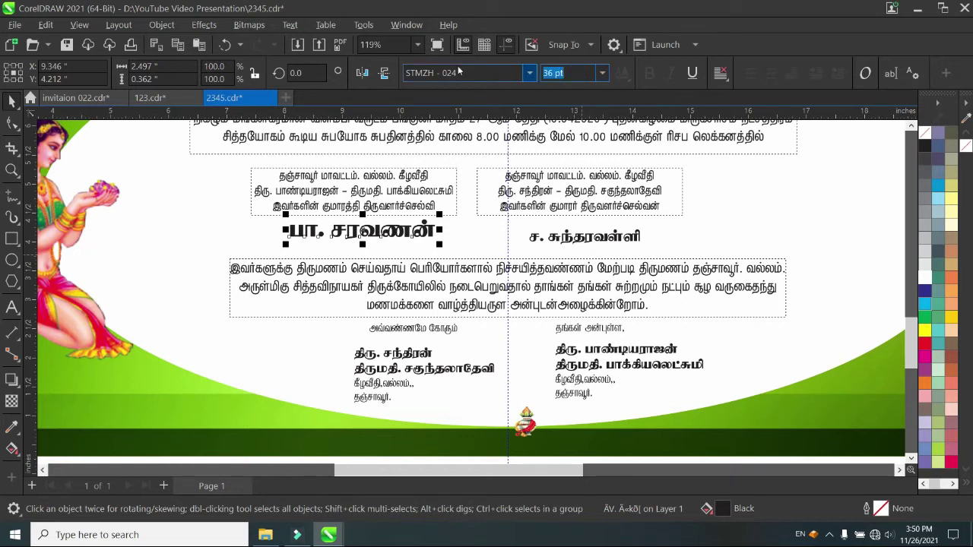
pyautogui.press('Return')
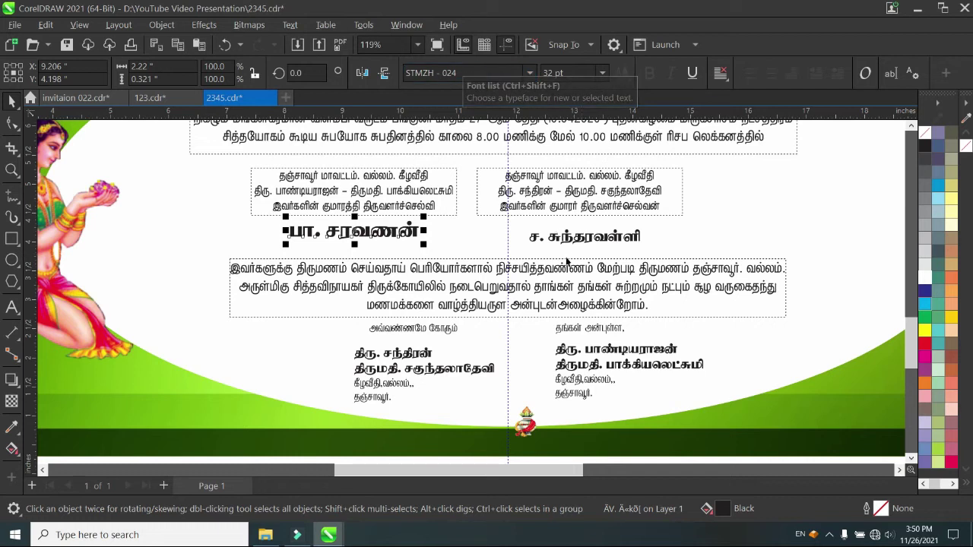
pyautogui.click(583, 237)
pyautogui.click(579, 77)
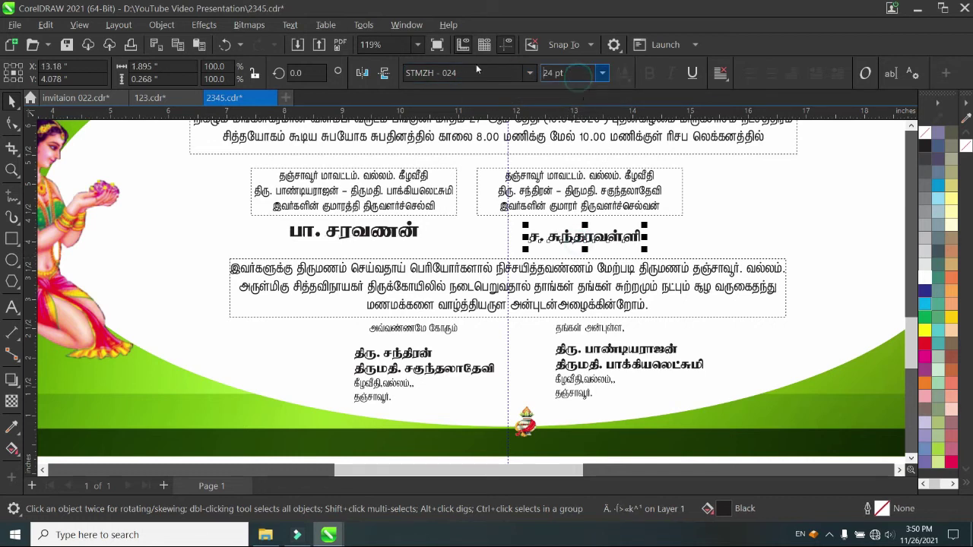
pyautogui.write('32')
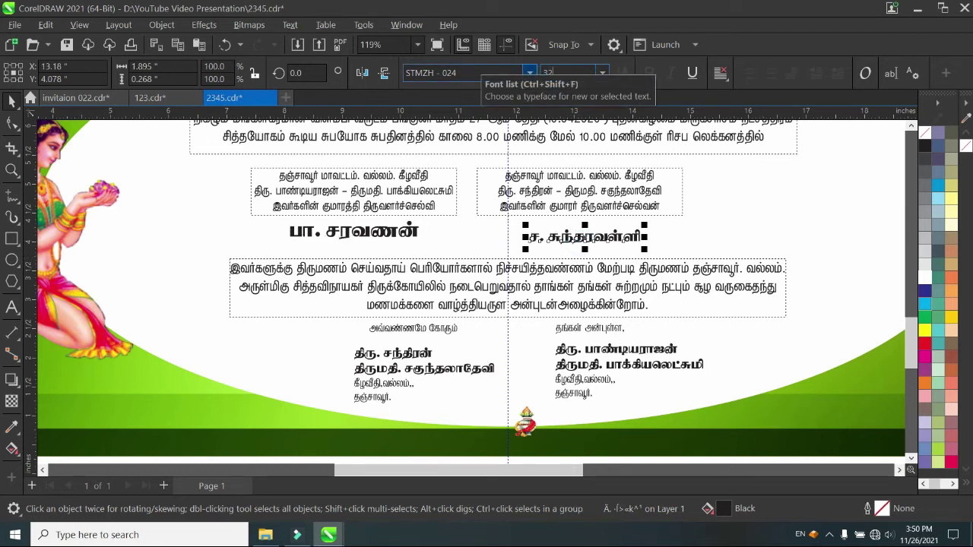
pyautogui.press('Return')
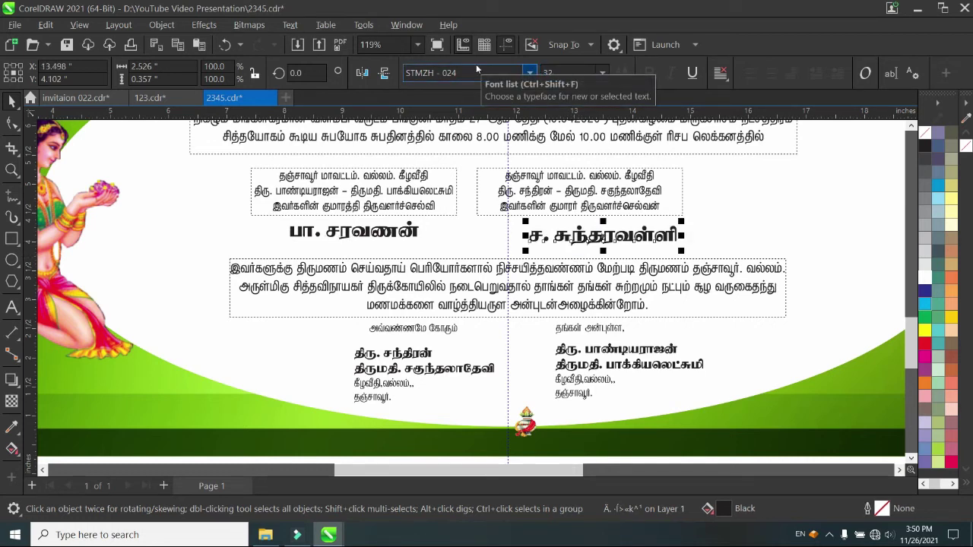
pyautogui.keyDown('shift'); pyautogui.click(601, 206); pyautogui.keyUp('shift')
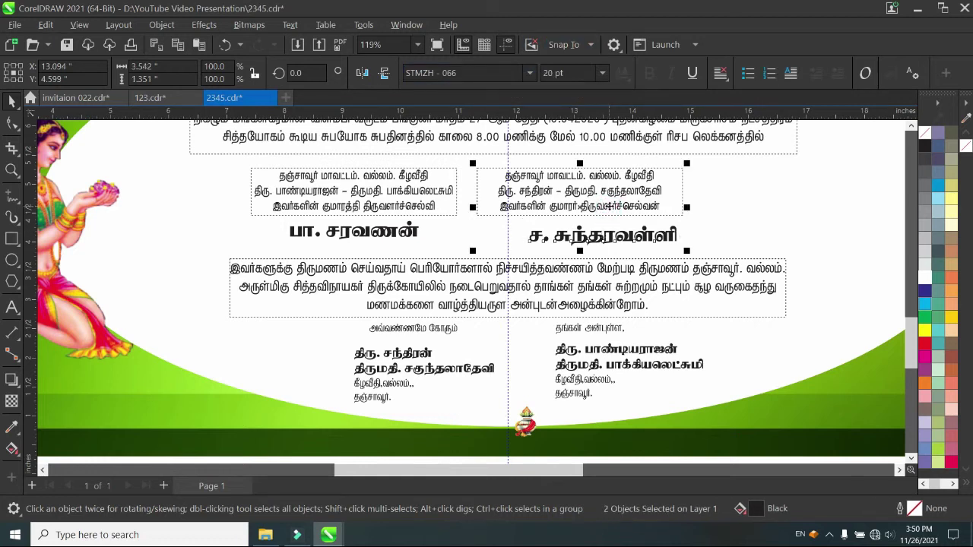
pyautogui.click(160, 25)
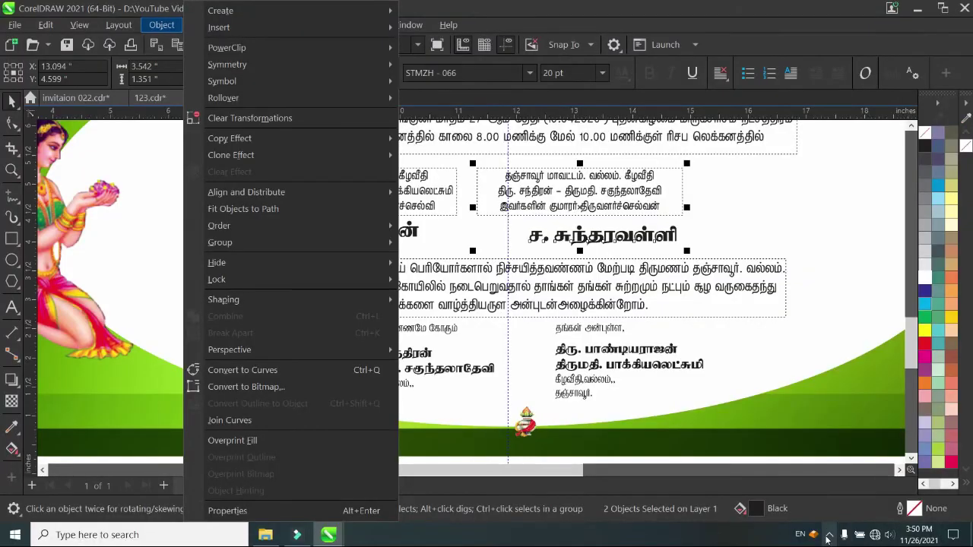
pyautogui.click(829, 534)
pyautogui.click(855, 486)
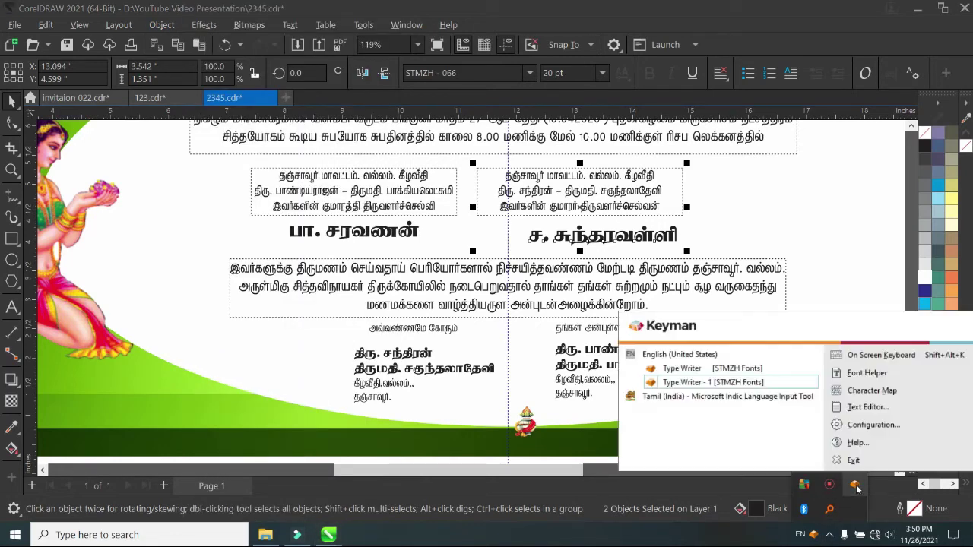
pyautogui.click(757, 396)
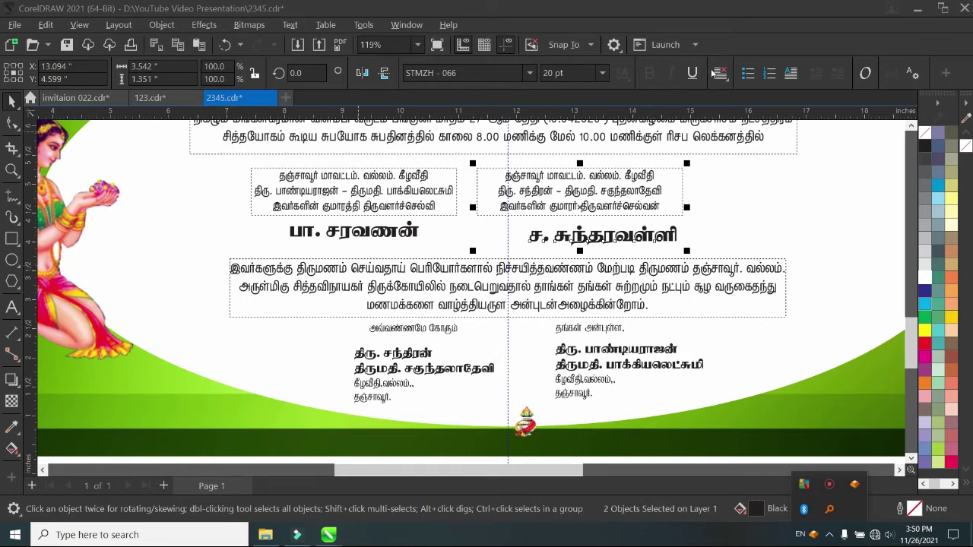
pyautogui.click(790, 74)
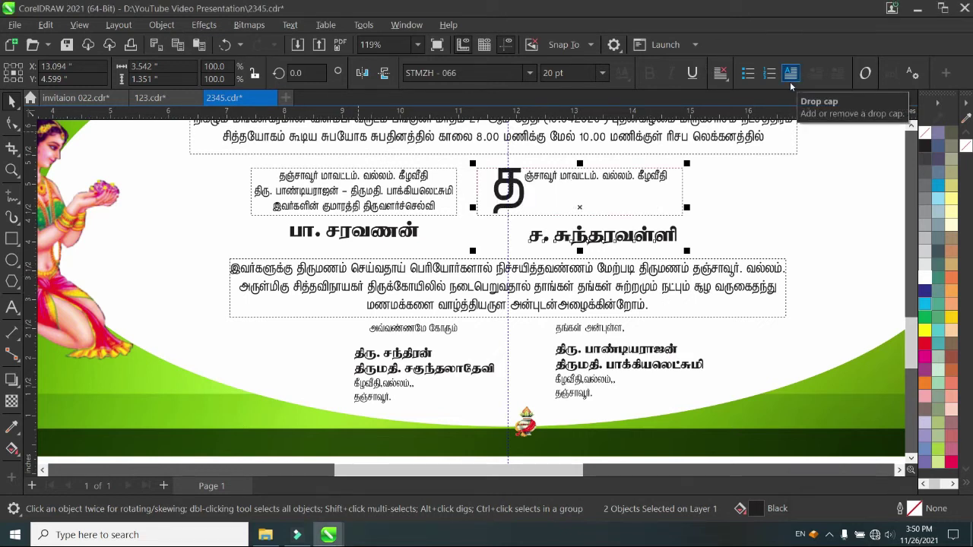
pyautogui.click(514, 202)
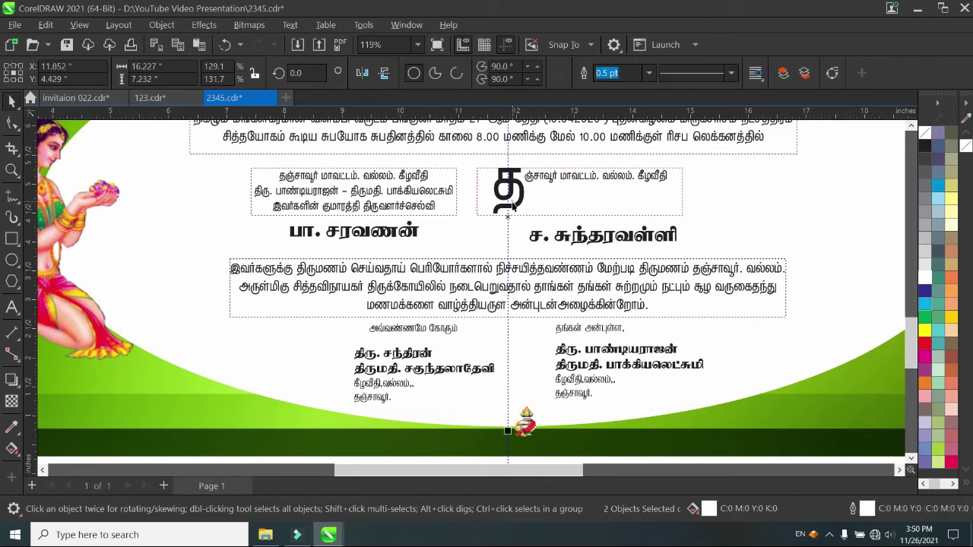
pyautogui.press('Delete')
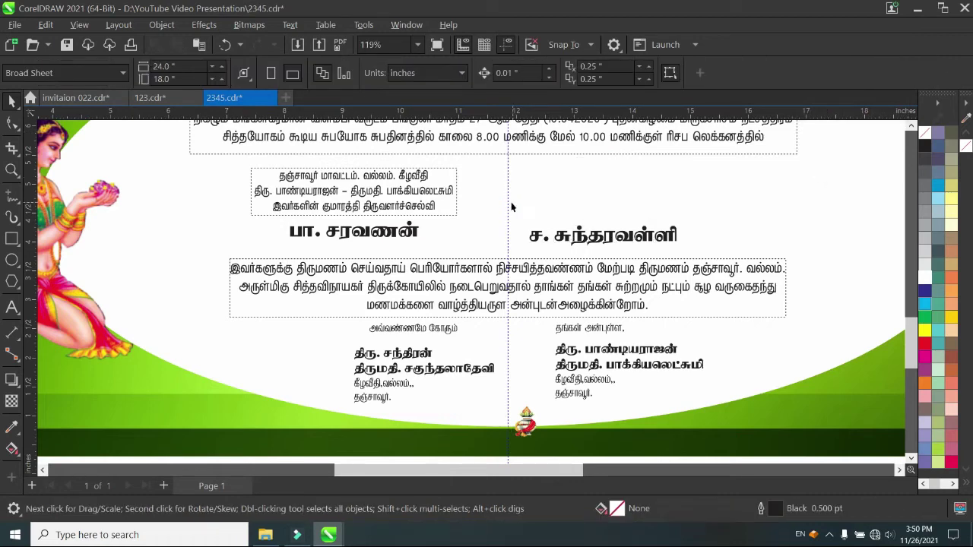
pyautogui.hotkey('ctrl', 'z')
pyautogui.hotkey('ctrl', 'z')
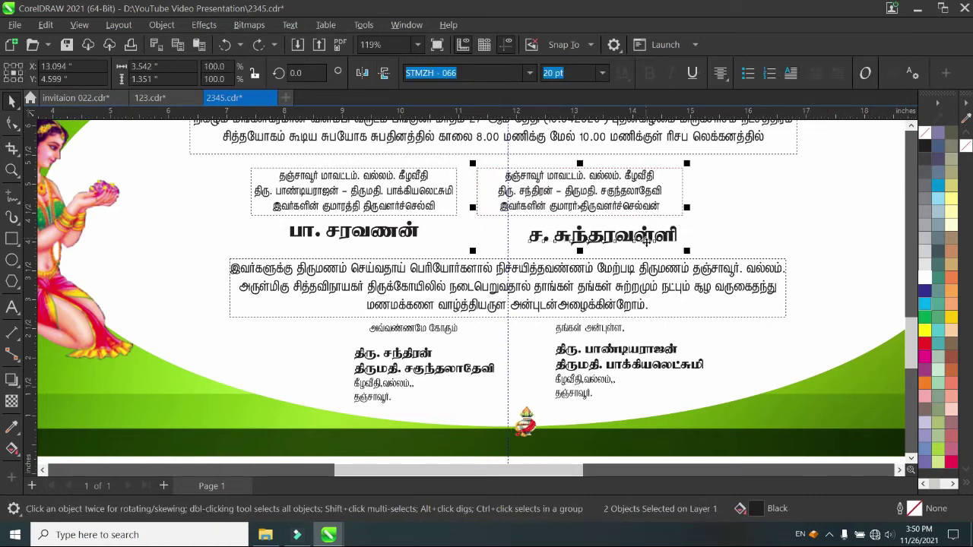
# Step: Centre-align the text of the right parents' block and the name beneath it, and move both about 1.1 in to the right
pyautogui.click(721, 240)
pyautogui.click(679, 234)
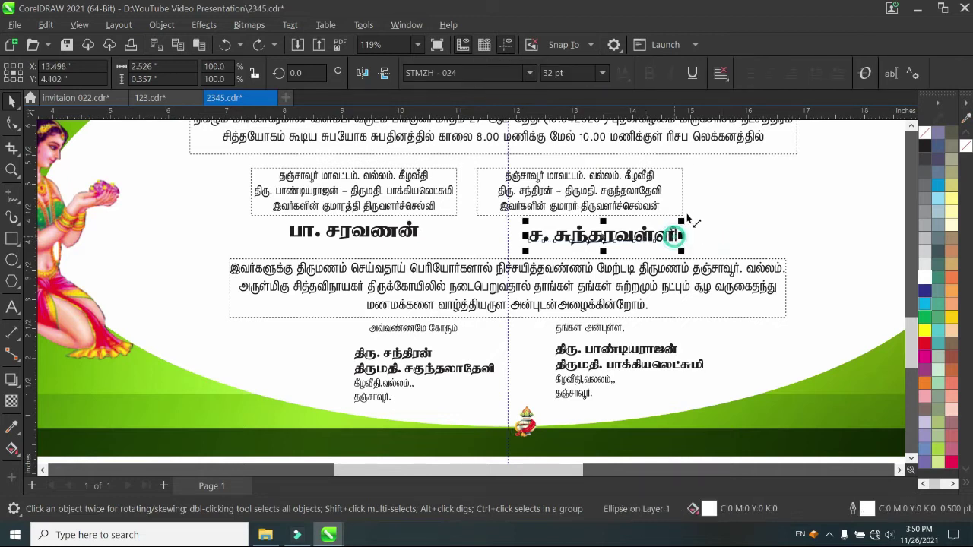
pyautogui.click(683, 200)
pyautogui.click(721, 73)
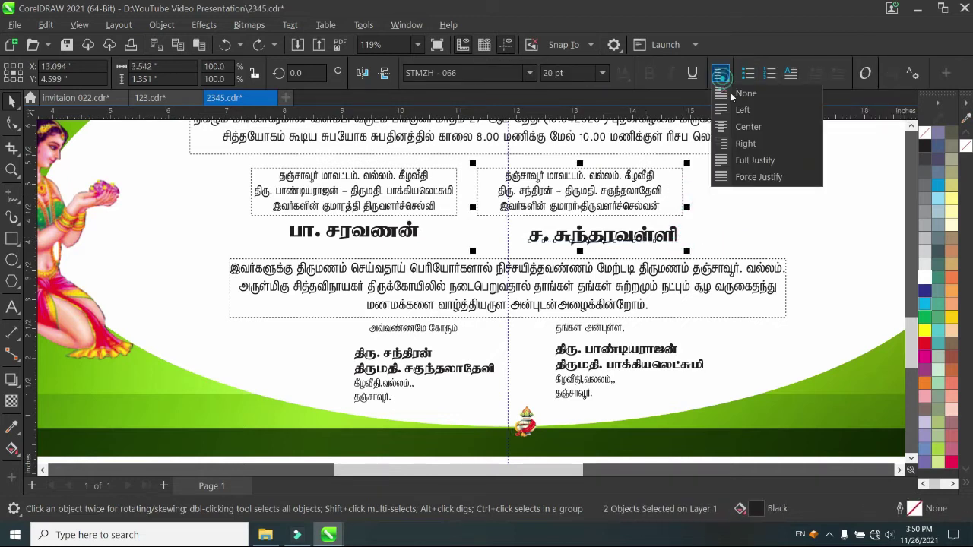
pyautogui.click(743, 127)
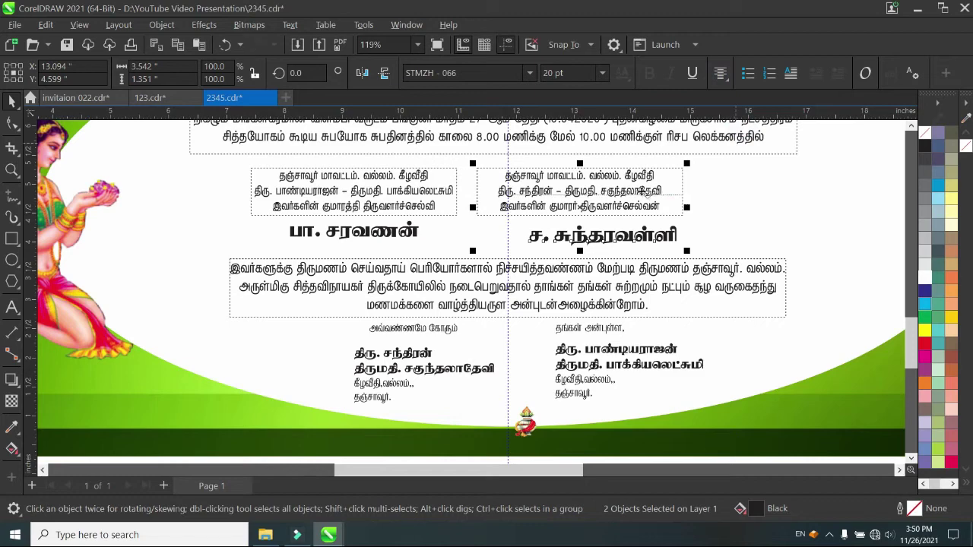
pyautogui.moveTo(640, 191); pyautogui.dragTo(703, 186)
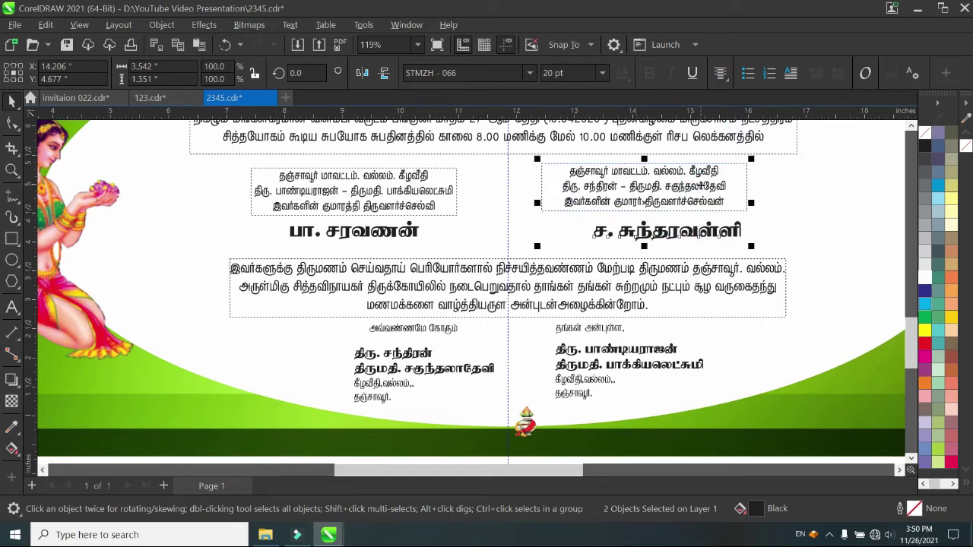
# Step: Align the centres of the right parents' block and the name beneath it horizontally
pyautogui.click(129, 23)
pyautogui.press('Escape')
pyautogui.click(161, 25)
pyautogui.moveTo(237, 194)
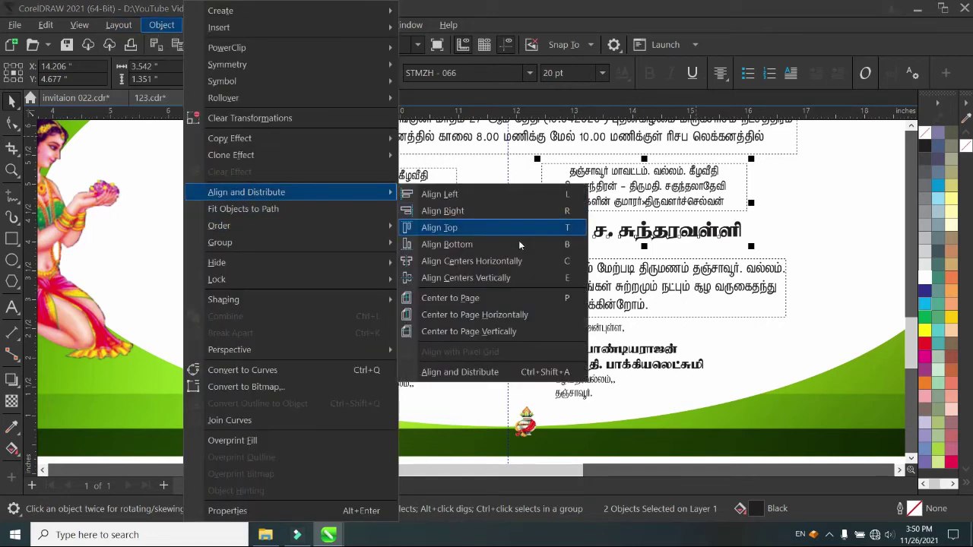
pyautogui.click(505, 261)
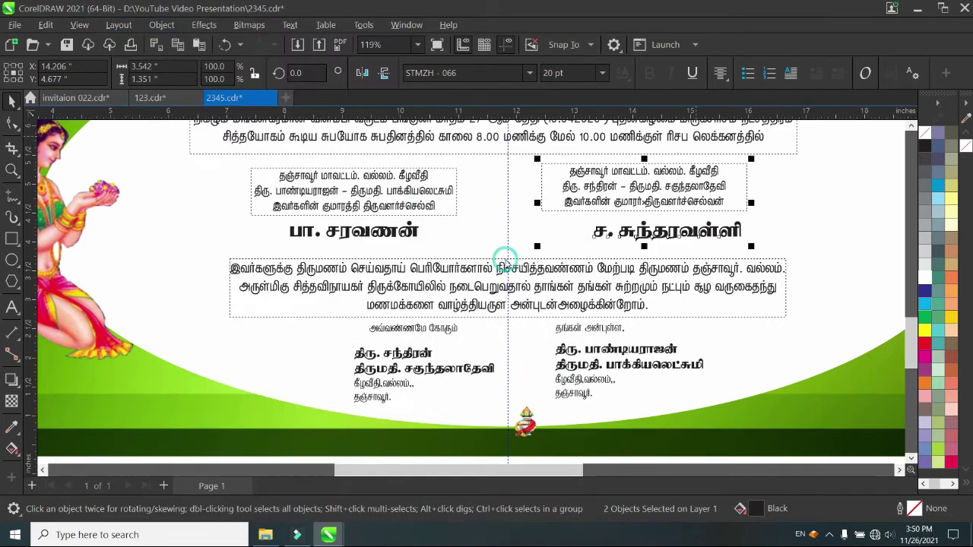
# Step: Align the centres of the left parents' block and the name beneath it horizontally
pyautogui.click(427, 192)
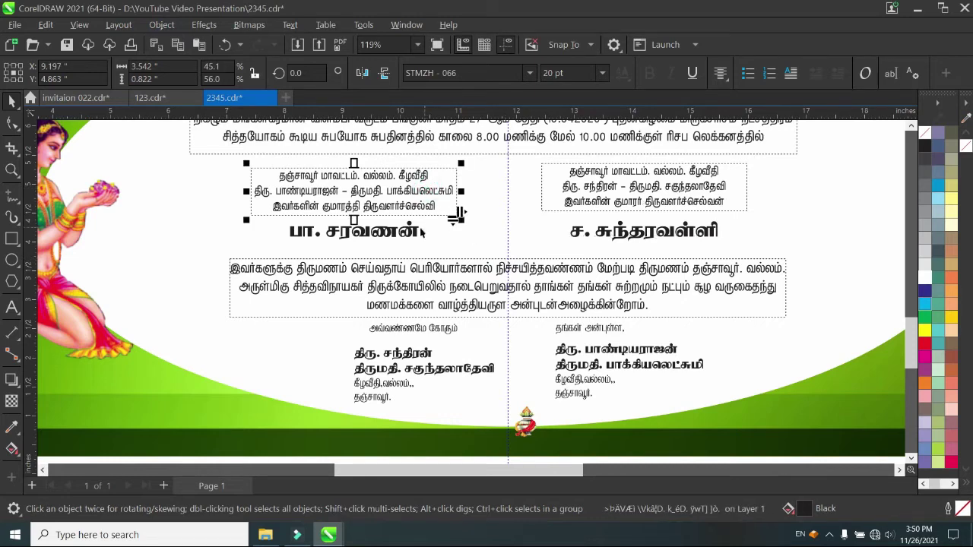
pyautogui.keyDown('shift'); pyautogui.click(420, 232); pyautogui.keyUp('shift')
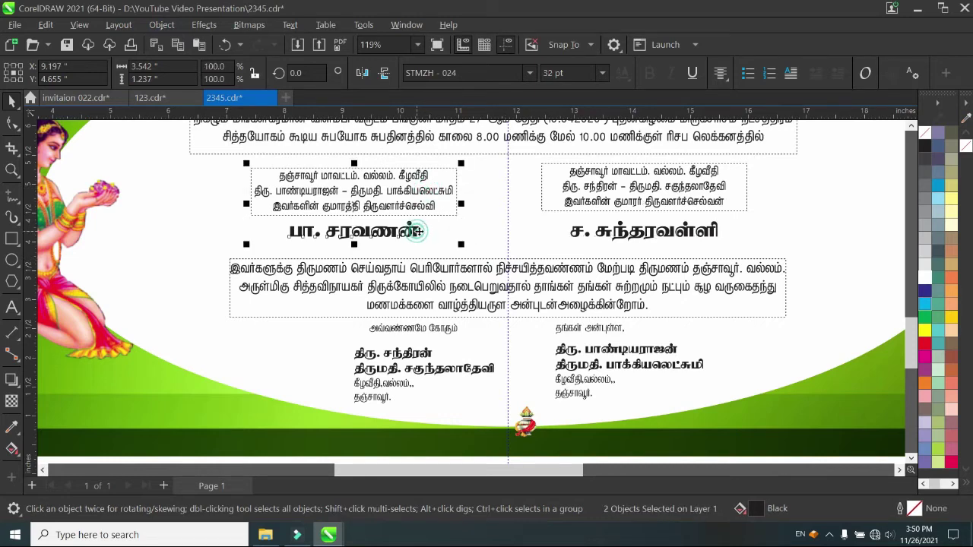
pyautogui.click(161, 25)
pyautogui.moveTo(243, 192)
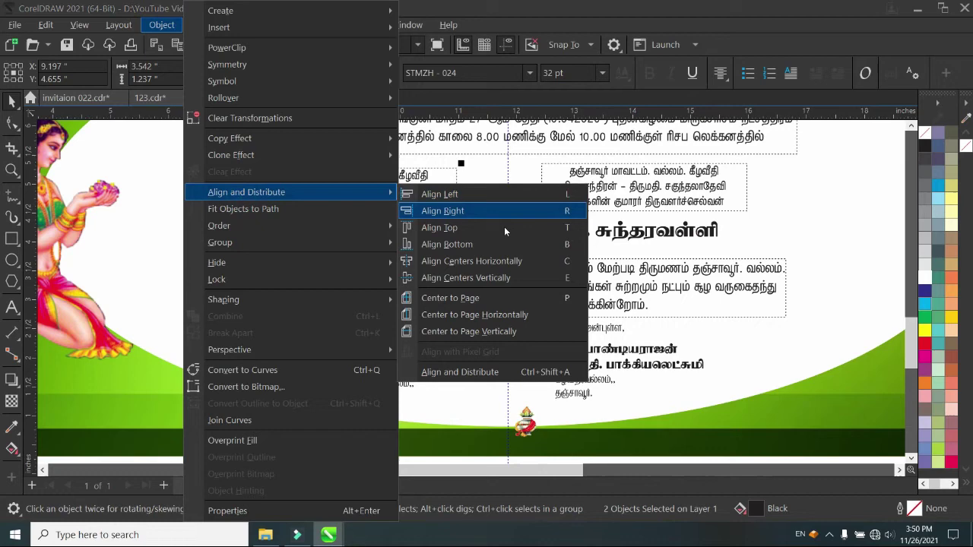
pyautogui.click(480, 261)
# Step: Move the kalash pot image between the two parents' blocks, enlarge it to about 0.89 by 1.25 in and centre it on the guideline
pyautogui.scroll(-1, 826, 261)
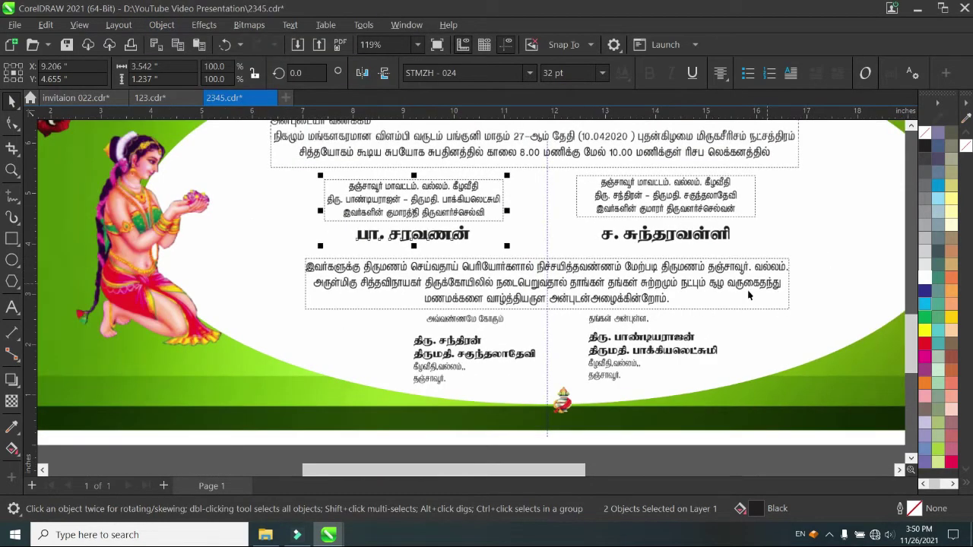
pyautogui.scroll(2, 560, 383)
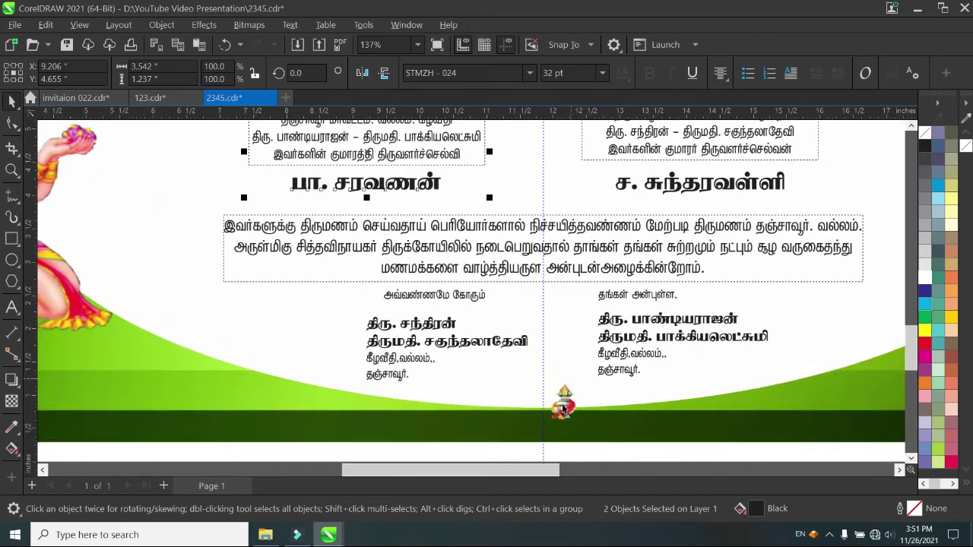
pyautogui.click(563, 401)
pyautogui.moveTo(562, 401); pyautogui.dragTo(527, 154)
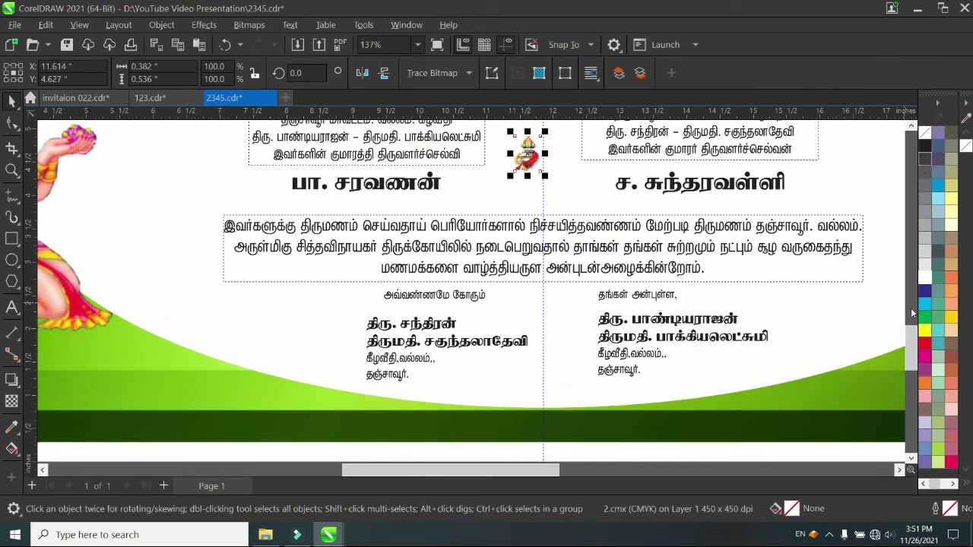
pyautogui.moveTo(913, 313); pyautogui.dragTo(911, 283)
pyautogui.moveTo(521, 393); pyautogui.dragTo(580, 422)
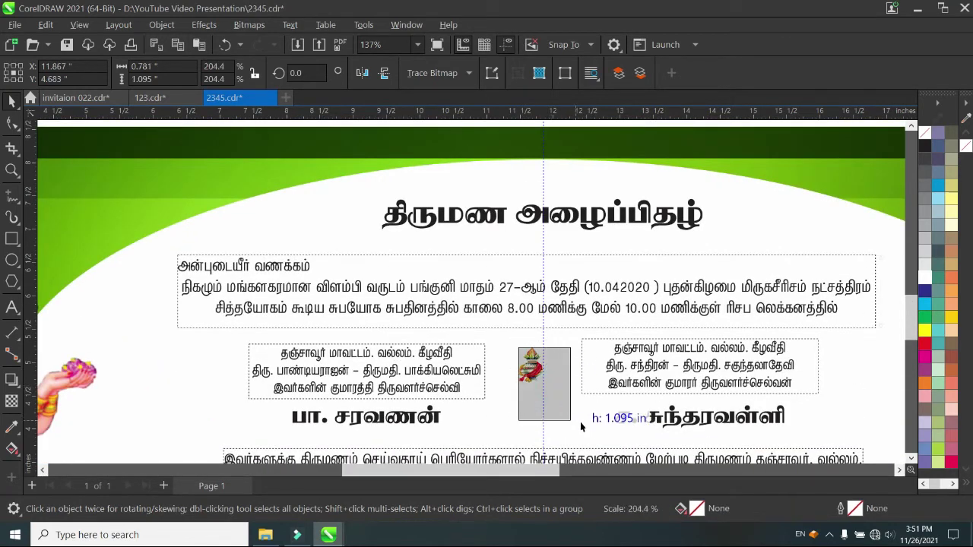
pyautogui.moveTo(562, 383); pyautogui.dragTo(549, 383)
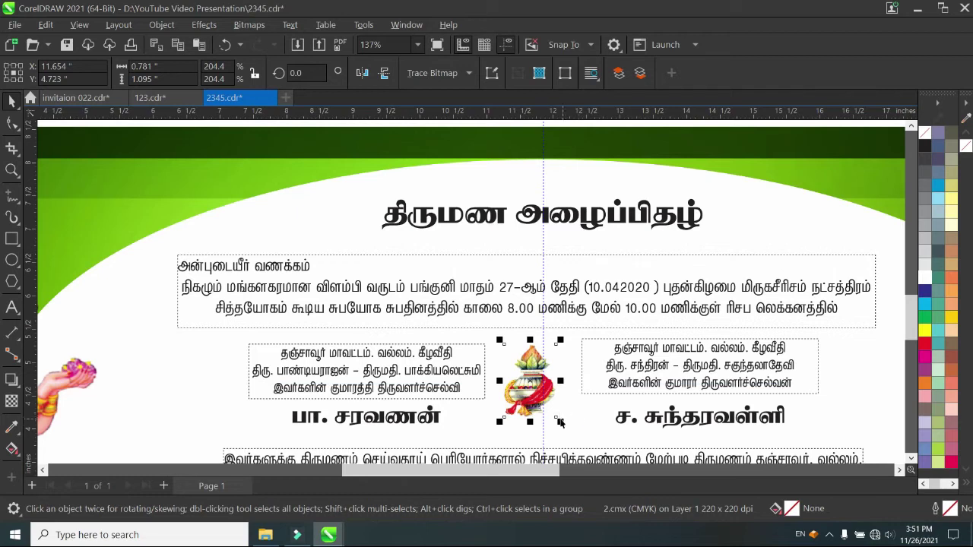
pyautogui.moveTo(559, 422); pyautogui.dragTo(580, 438)
pyautogui.moveTo(571, 405); pyautogui.dragTo(557, 387)
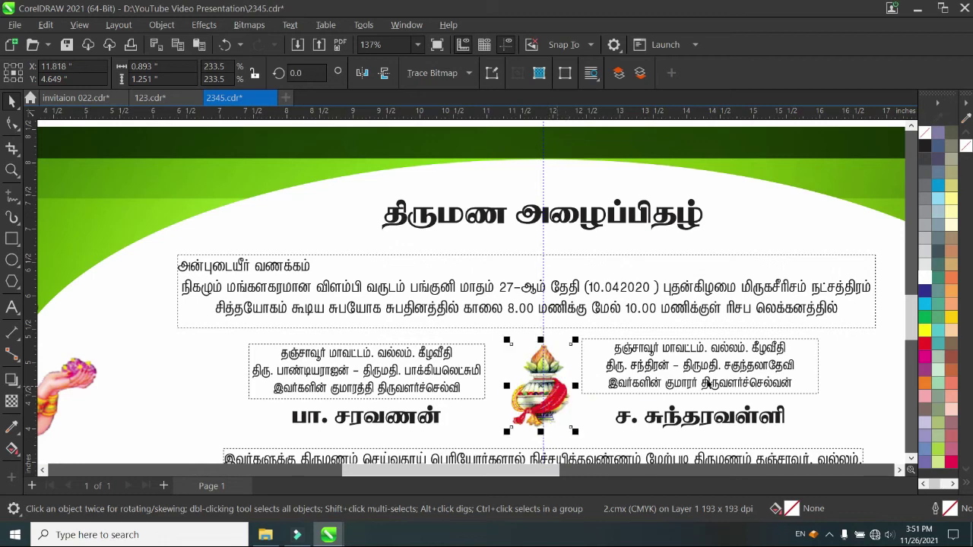
# Step: Draw a rectangle about 4.43 by 1.49 in around the left parents' block and name, rounding all corners except the lower-left by 0.5 in
pyautogui.scroll(-1, 707, 380)
pyautogui.click(899, 469)
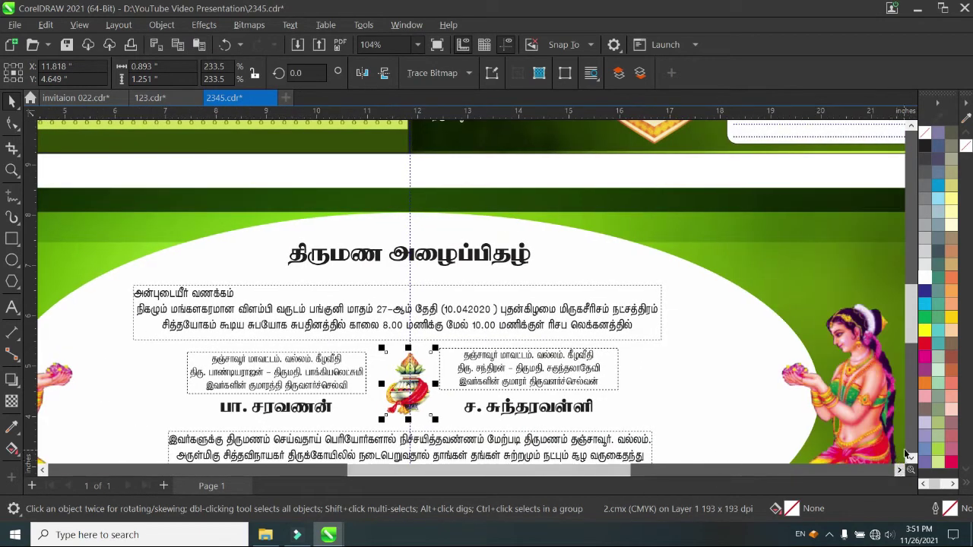
pyautogui.scroll(-2, 479, 323)
pyautogui.scroll(1, 479, 323)
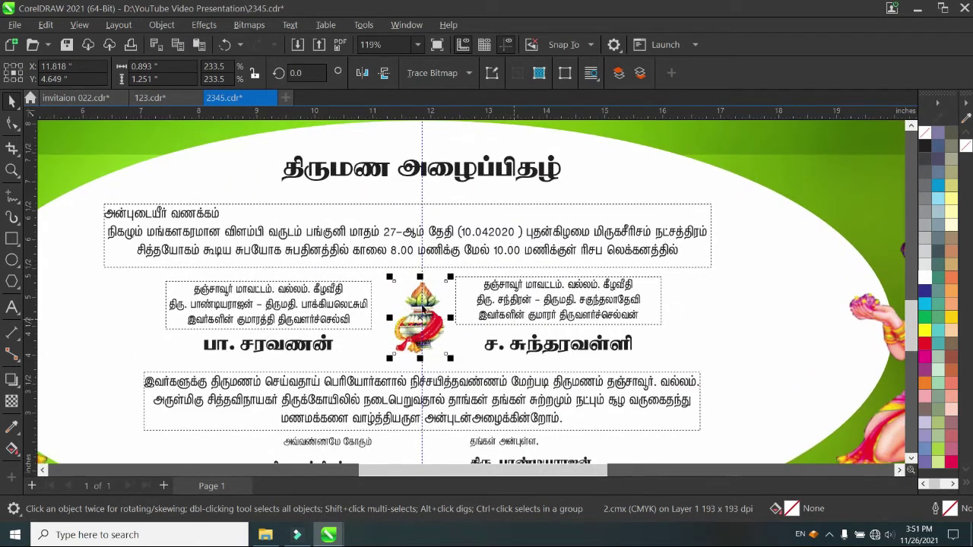
pyautogui.click(11, 239)
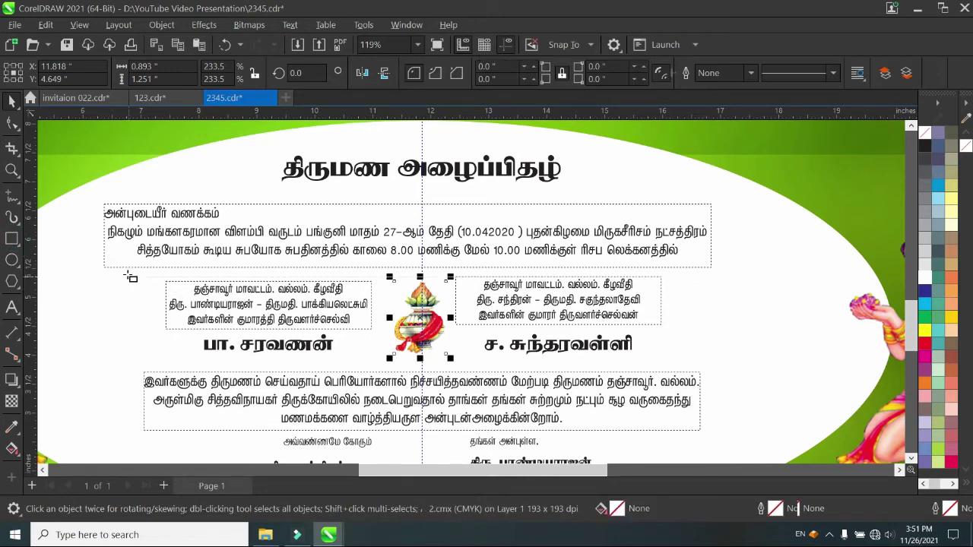
pyautogui.moveTo(127, 277); pyautogui.dragTo(384, 364)
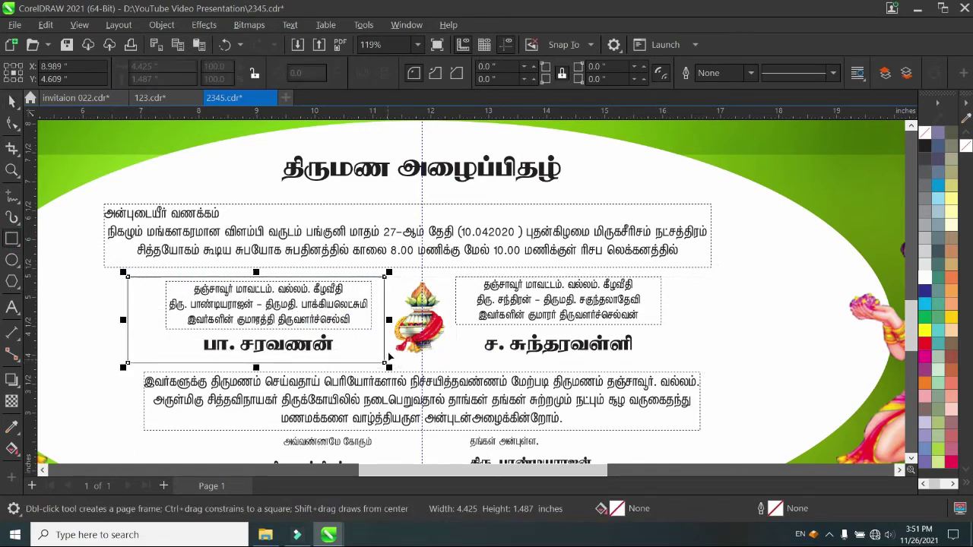
pyautogui.press('Return')
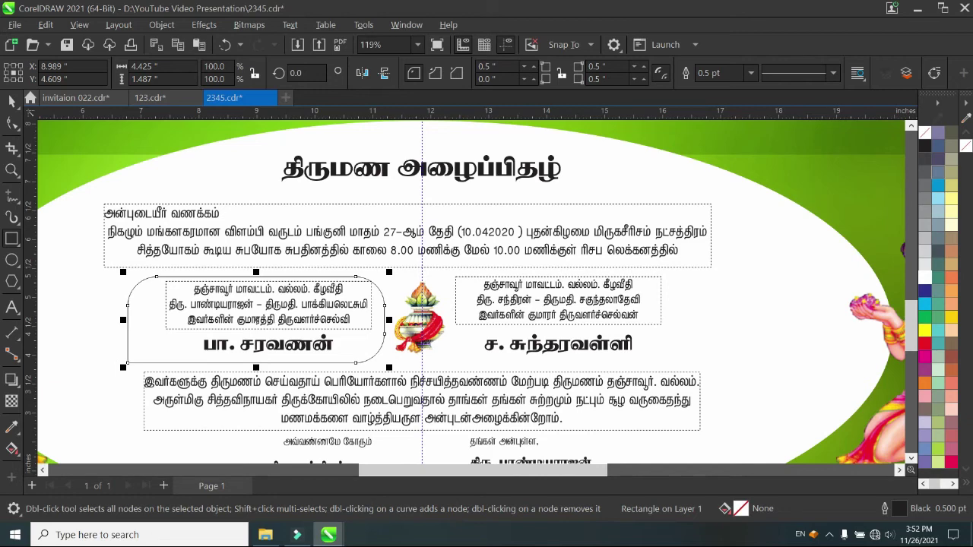
# Step: Give the rounded rectangle around the left parents' block a green fill and a yellow outline
pyautogui.scroll(1, 426, 319)
pyautogui.click(924, 316)
pyautogui.rightClick(920, 327)
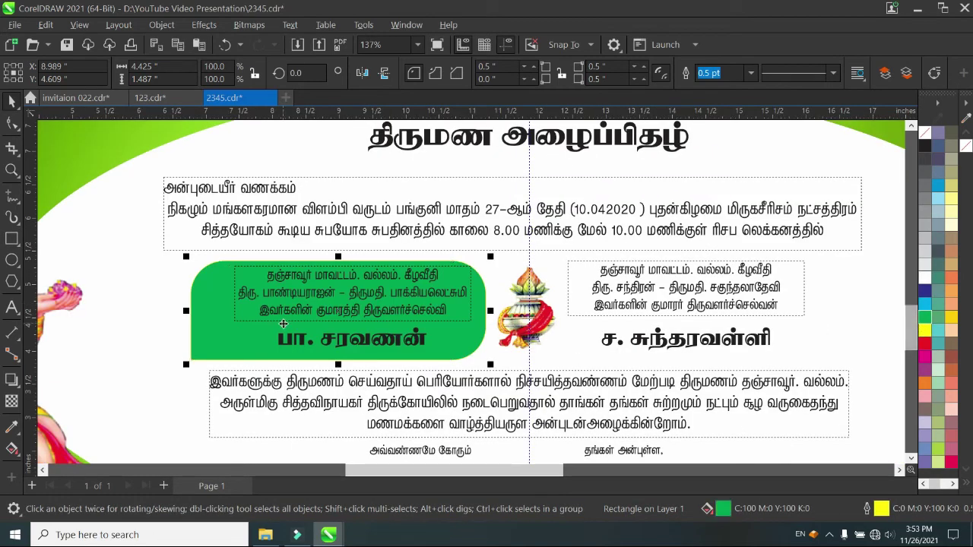
# Step: Try to mirror the green rounded rectangle behind the left parents' block horizontally
pyautogui.scroll(1, 283, 324)
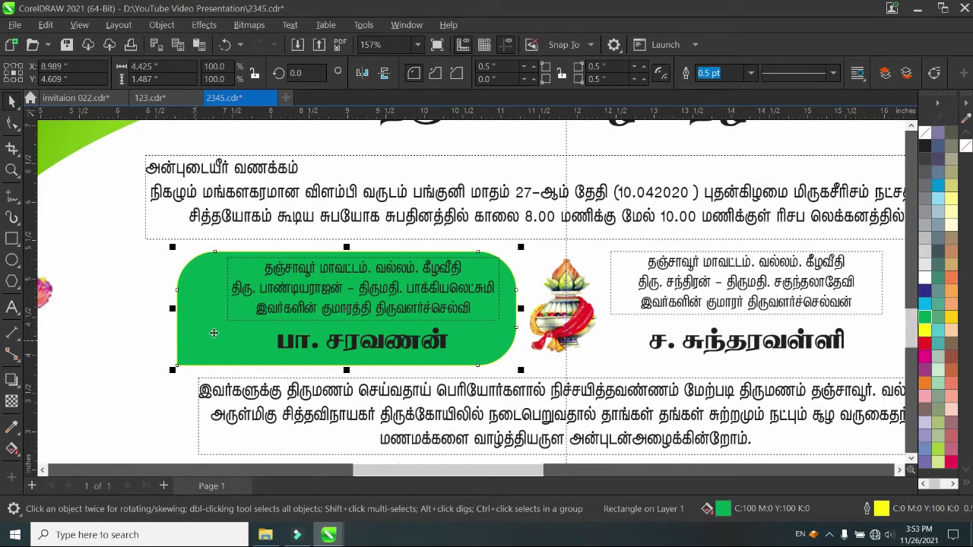
pyautogui.press('F7')
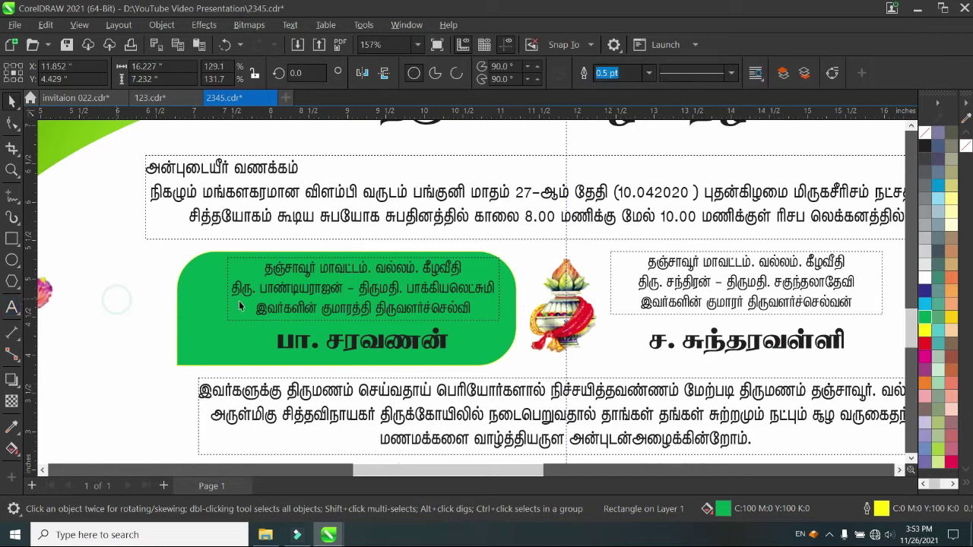
pyautogui.press('space')
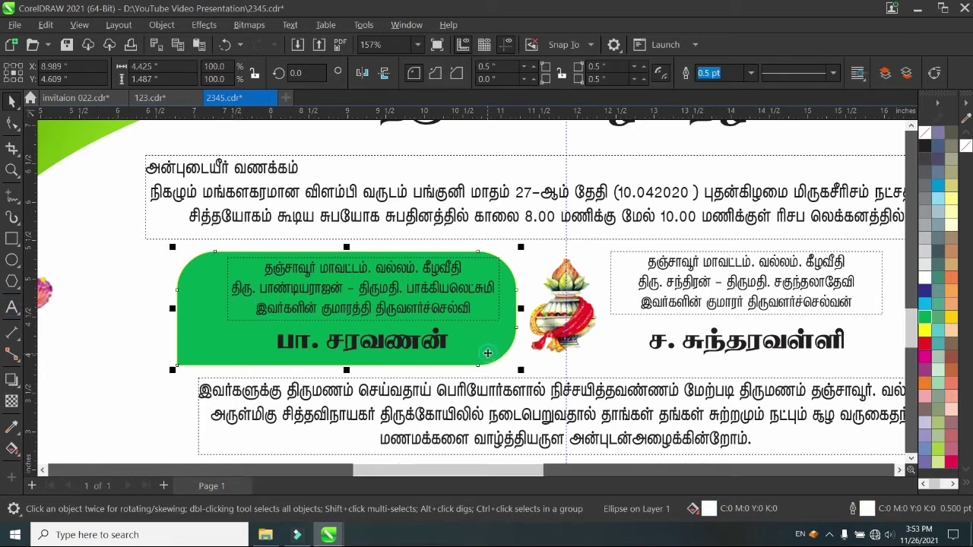
pyautogui.press('Escape')
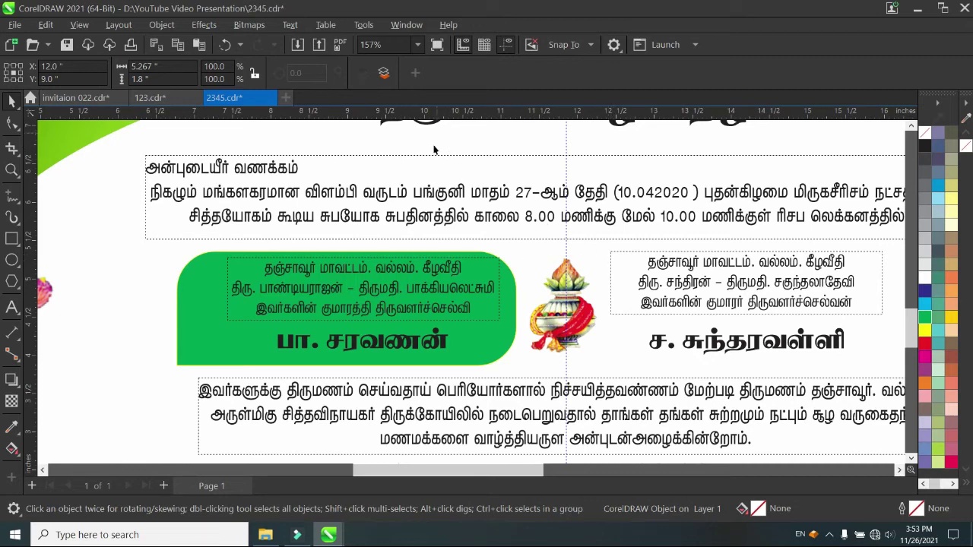
pyautogui.click(514, 339)
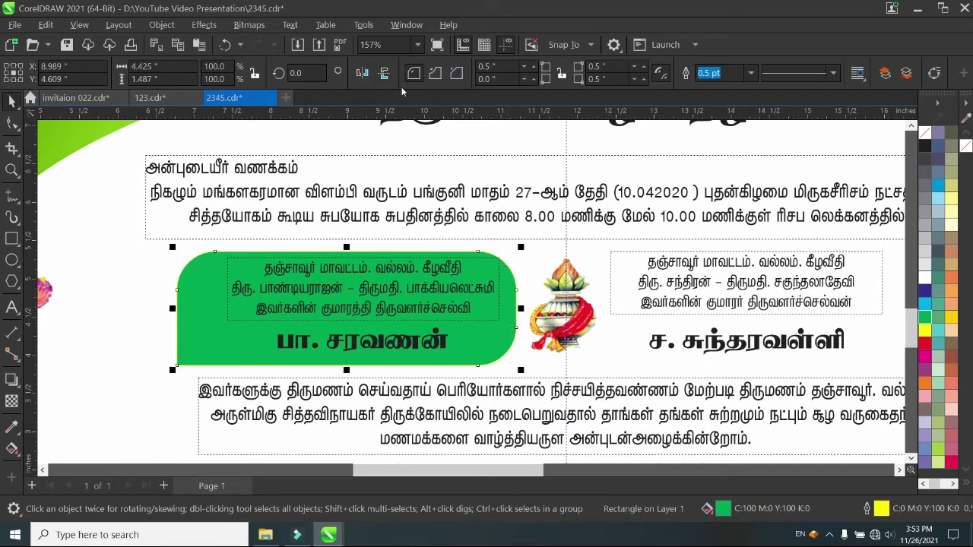
pyautogui.click(362, 73)
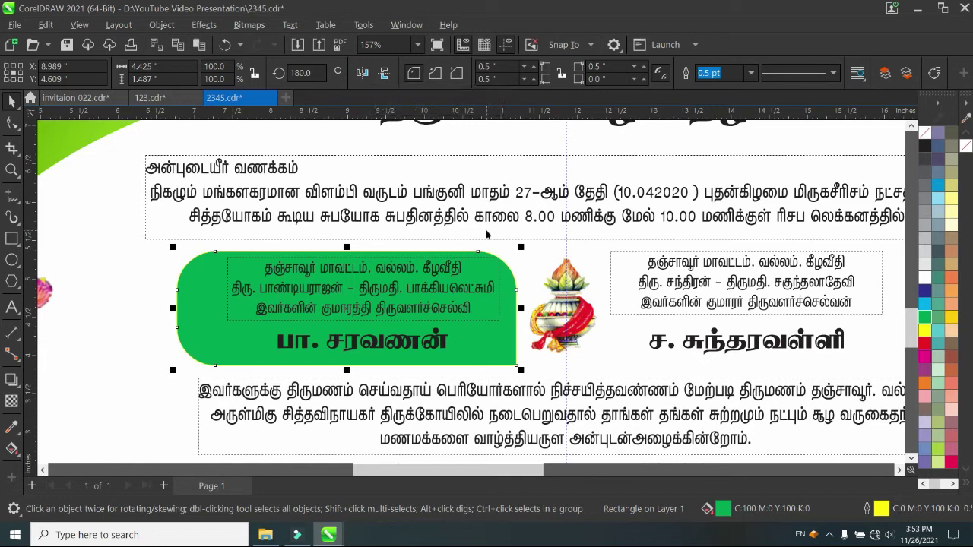
pyautogui.hotkey('ctrl', 'z')
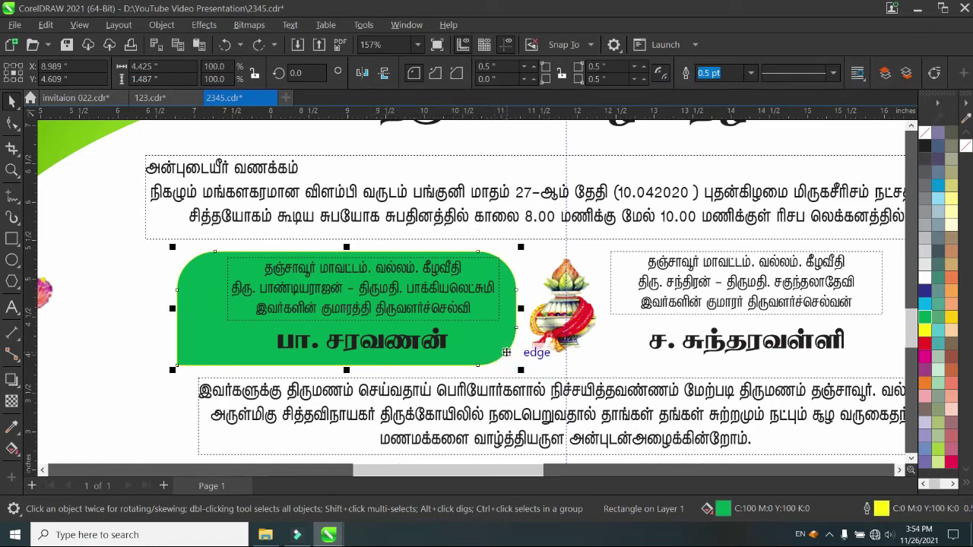
# Step: Duplicate the green rounded rectangle, mirror the copy horizontally and place it over the right parents' block and name, beside the kalash pot
pyautogui.hotkey('shift', 'pageup')
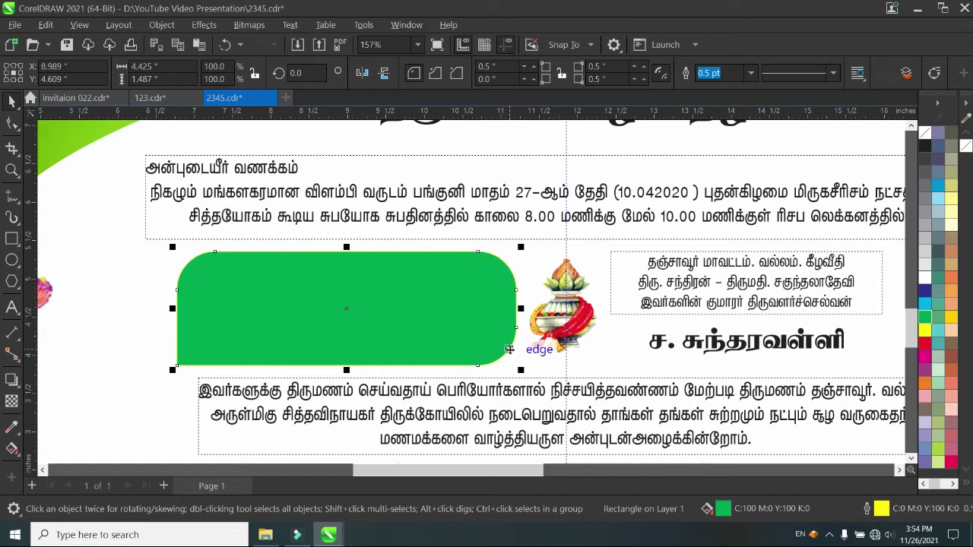
pyautogui.click(363, 74)
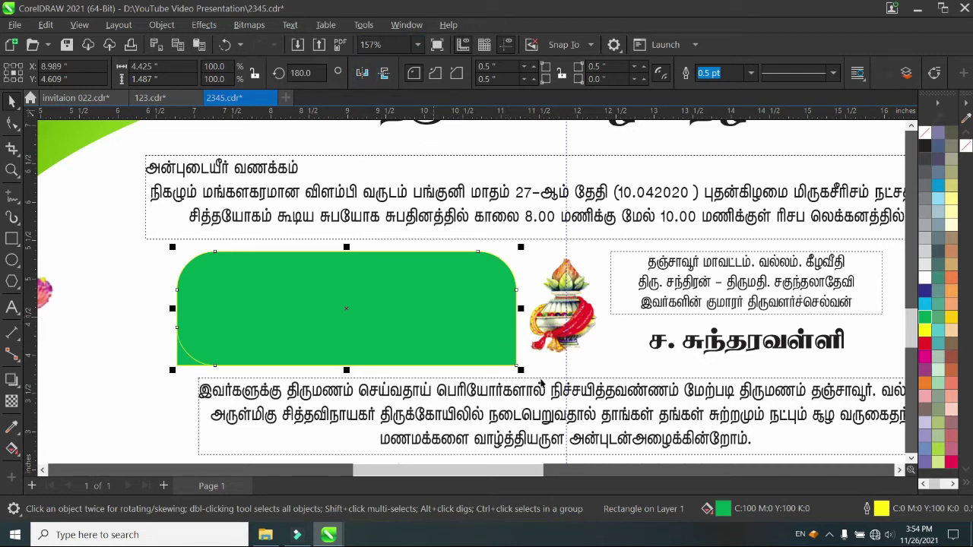
pyautogui.moveTo(467, 315); pyautogui.dragTo(887, 320)
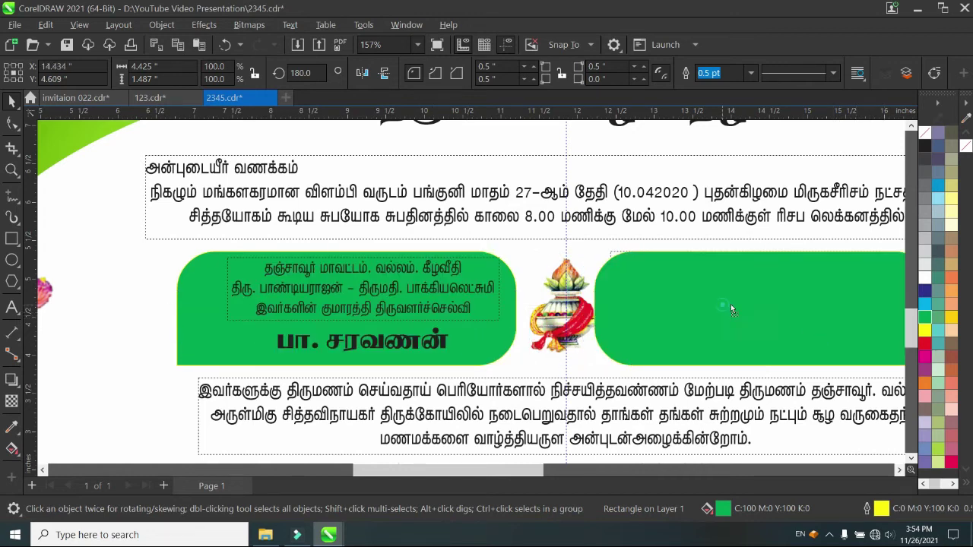
pyautogui.moveTo(731, 305); pyautogui.dragTo(733, 302)
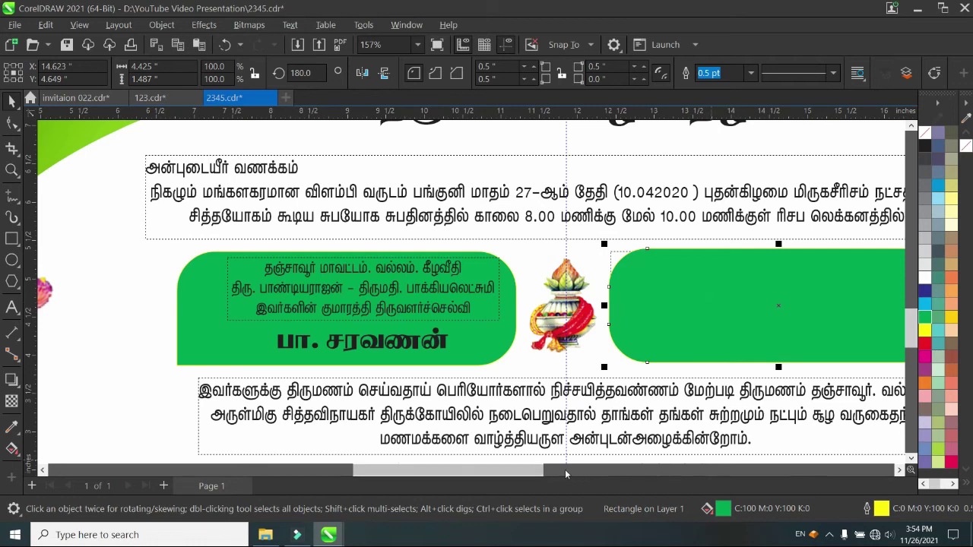
# Step: Send the right green rectangle backward in the stacking order until it lies behind the right parents' block and name
pyautogui.moveTo(537, 470); pyautogui.dragTo(579, 470)
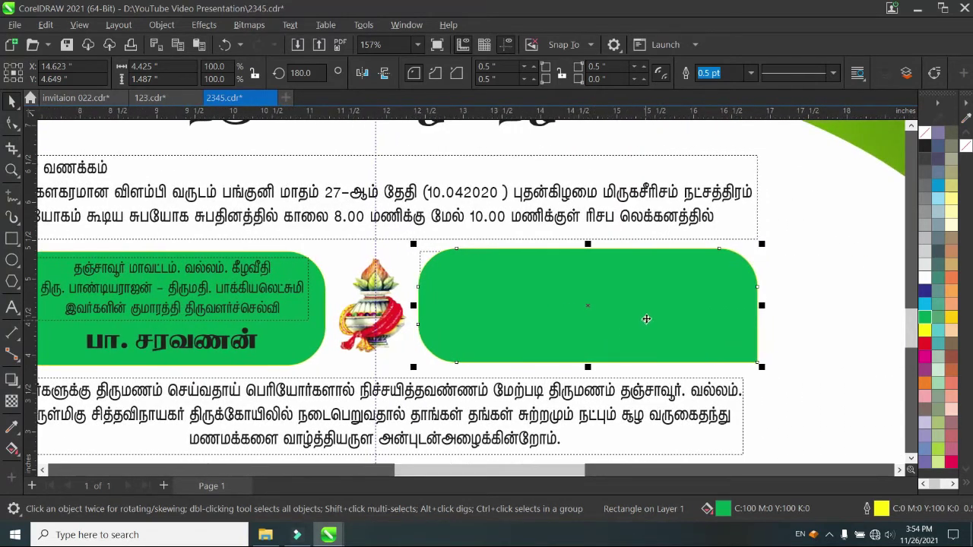
pyautogui.rightClick(646, 319)
pyautogui.moveTo(715, 215)
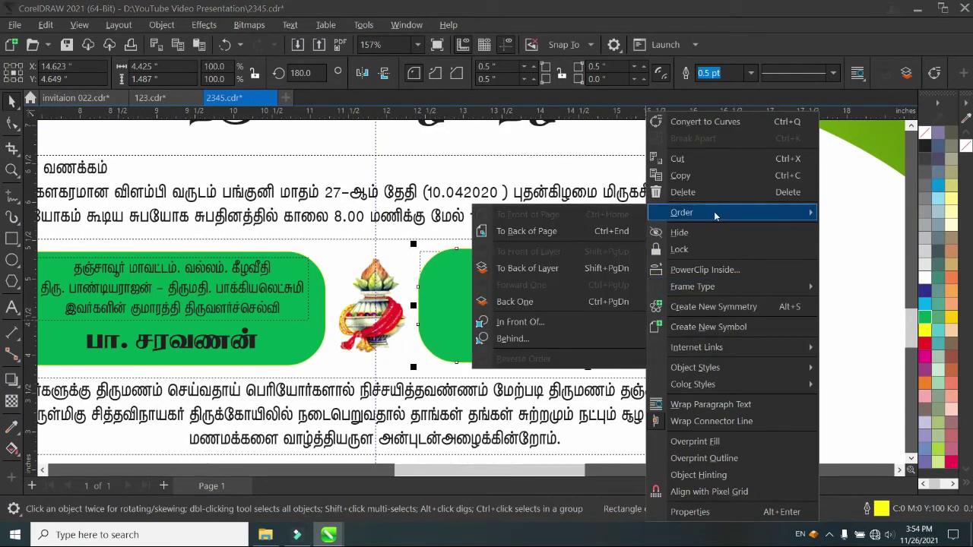
pyautogui.click(541, 301)
pyautogui.rightClick(709, 270)
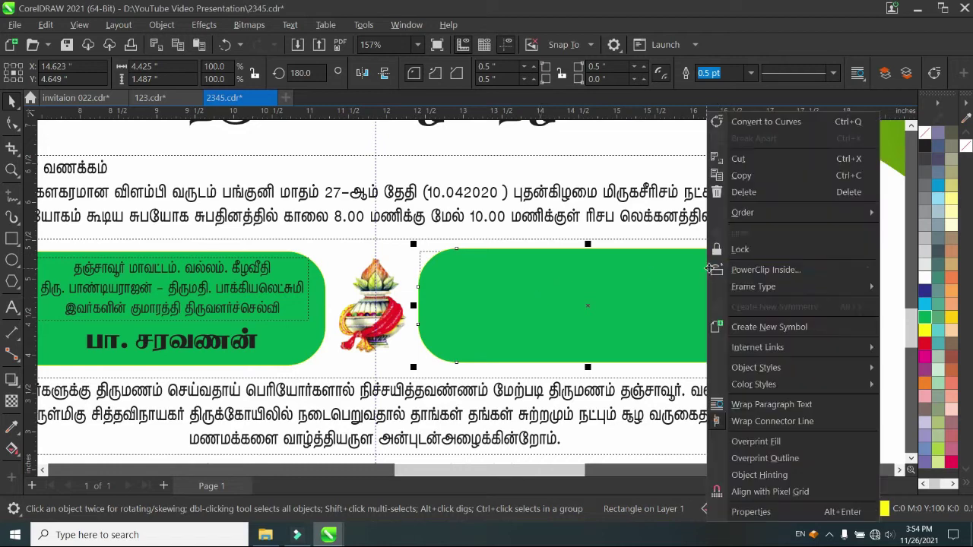
pyautogui.click(912, 287)
pyautogui.click(754, 295)
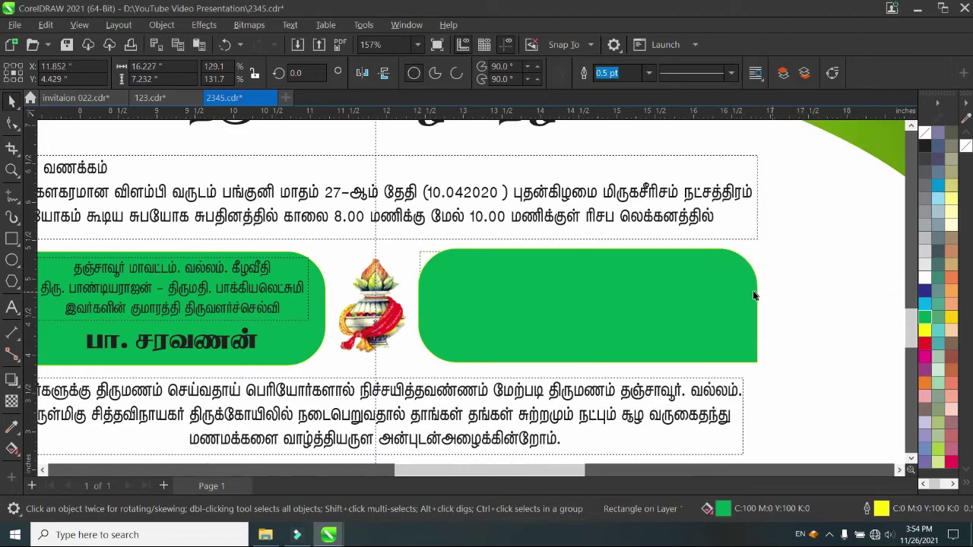
pyautogui.click(752, 293)
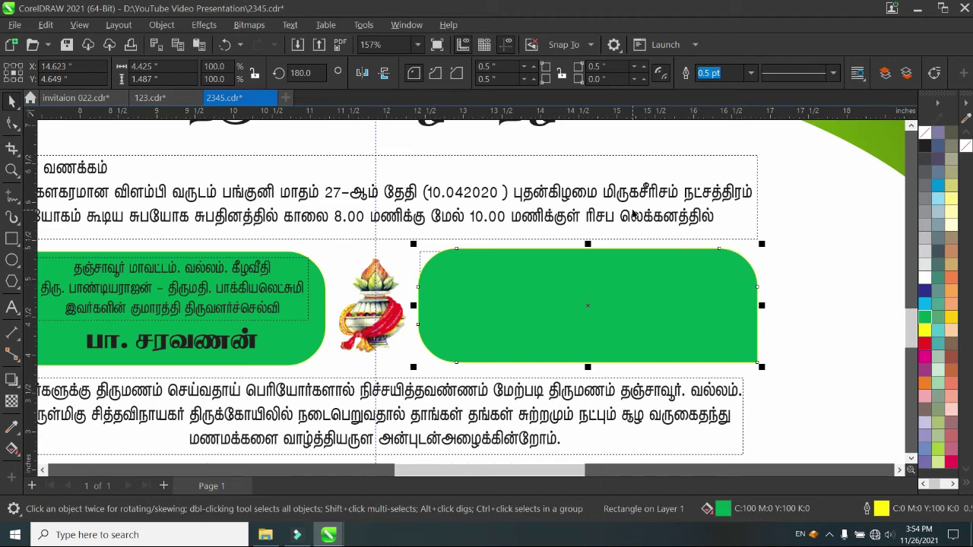
pyautogui.rightClick(658, 266)
pyautogui.moveTo(733, 215)
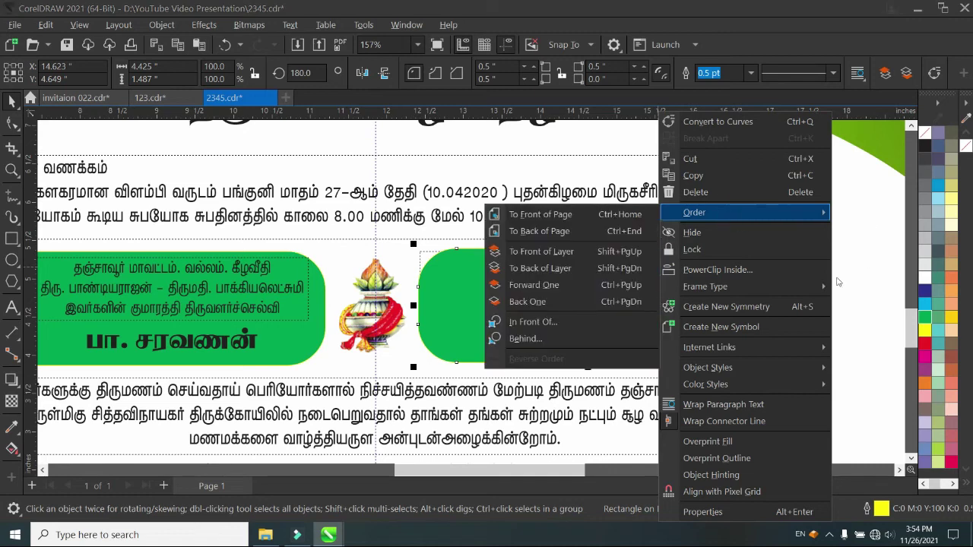
pyautogui.click(558, 302)
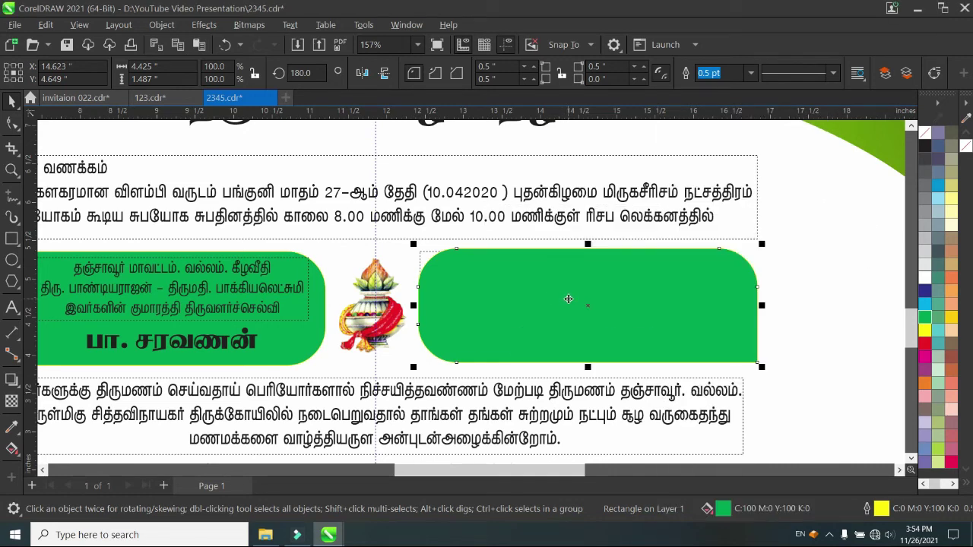
pyautogui.hotkey('ctrl', 'pagedown')
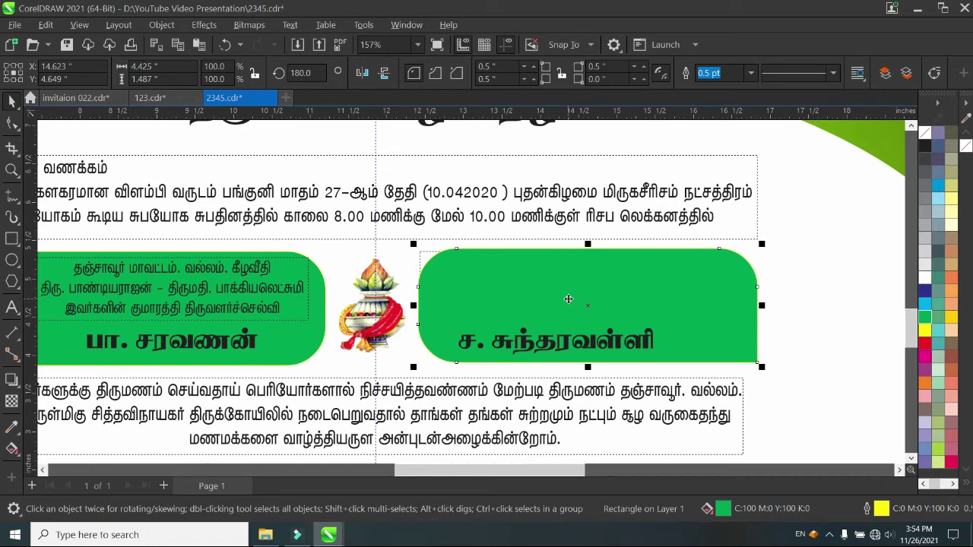
pyautogui.hotkey('ctrl', 'pagedown')
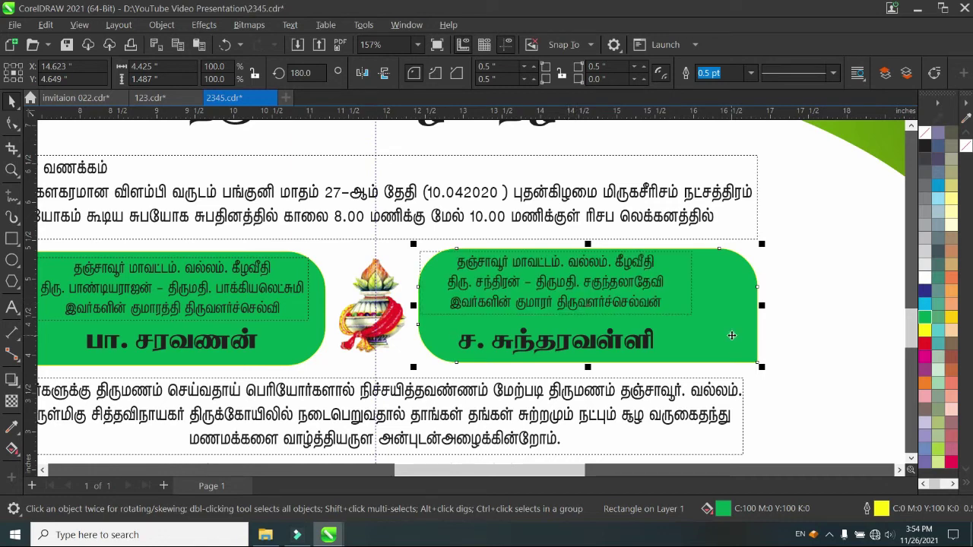
pyautogui.click(814, 352)
# Step: Align the centres of the left parents' block, the name beneath it and their green rectangle horizontally
pyautogui.scroll(-1, 675, 328)
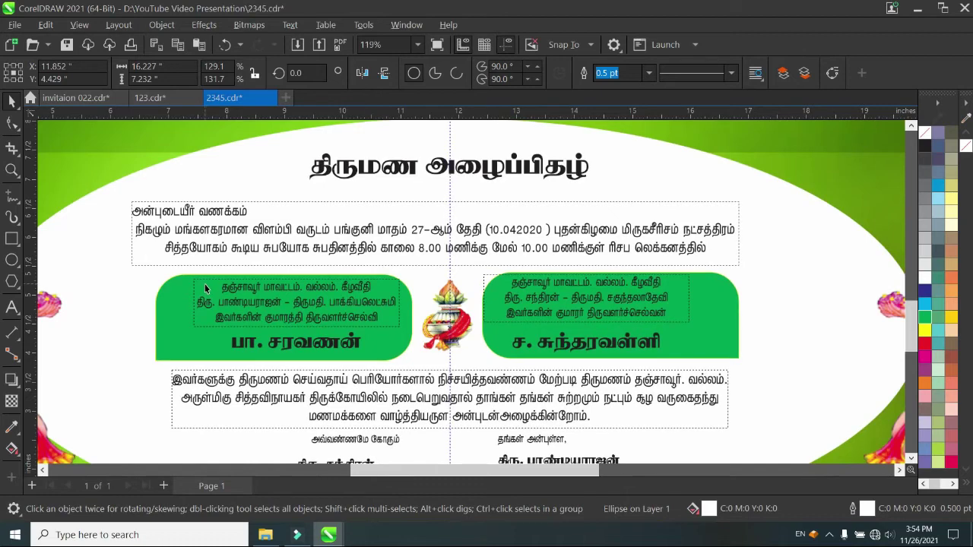
pyautogui.click(250, 292)
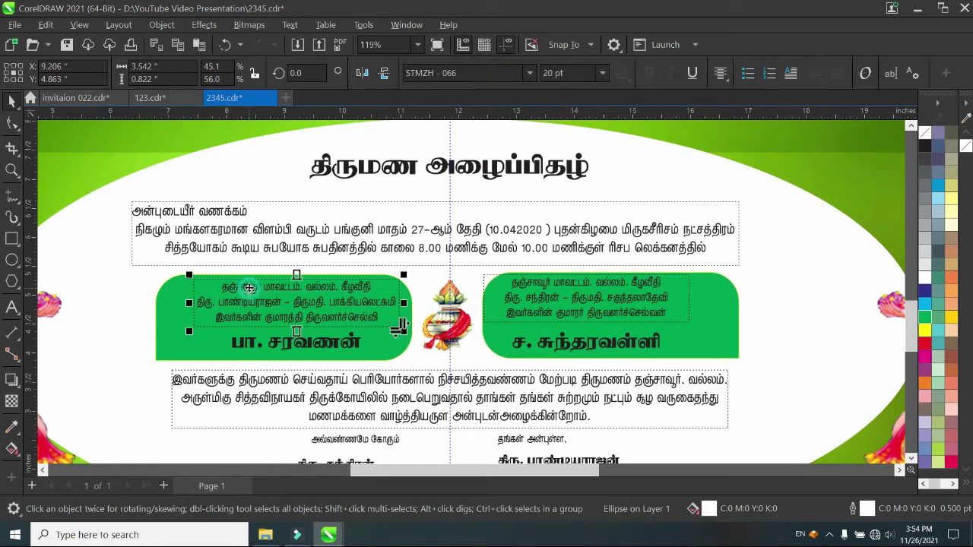
pyautogui.keyDown('shift'); pyautogui.click(161, 351); pyautogui.keyUp('shift')
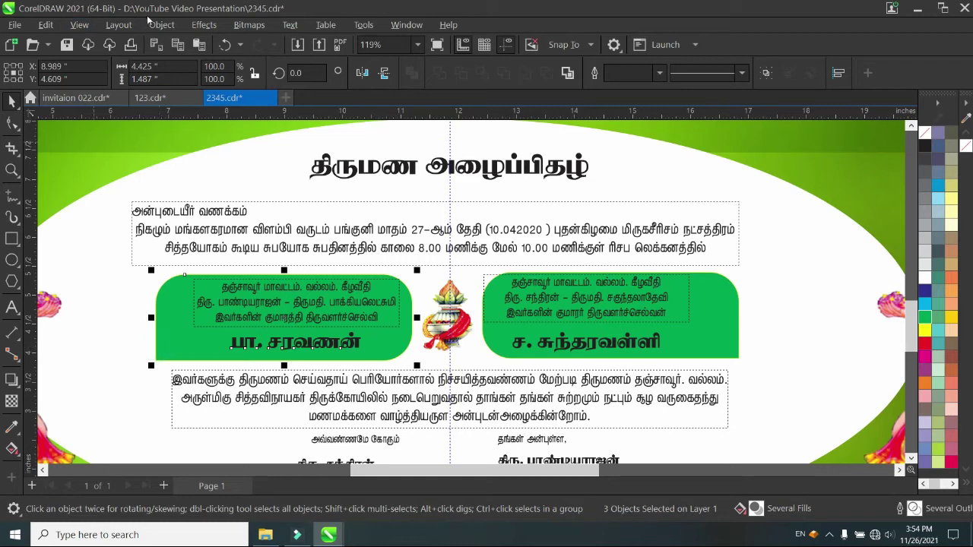
pyautogui.click(120, 25)
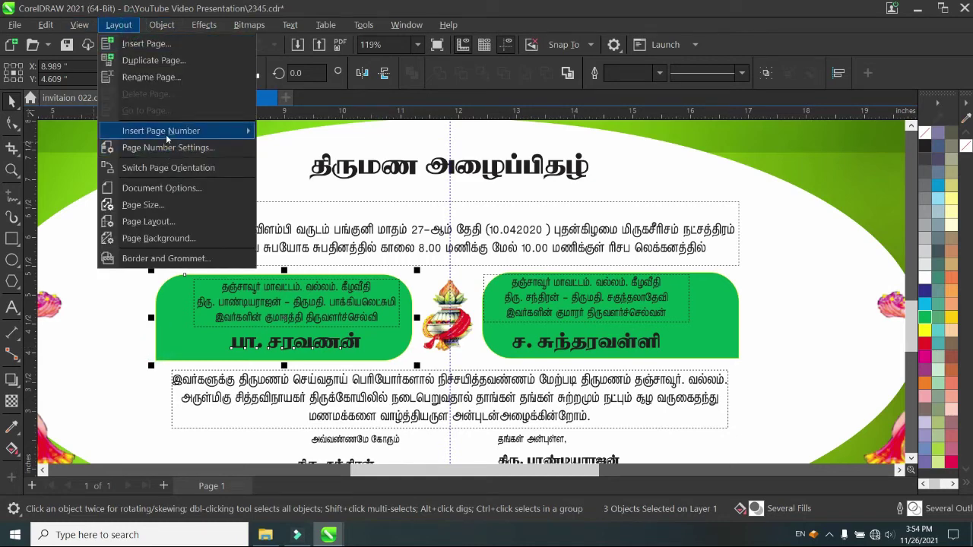
pyautogui.moveTo(161, 28)
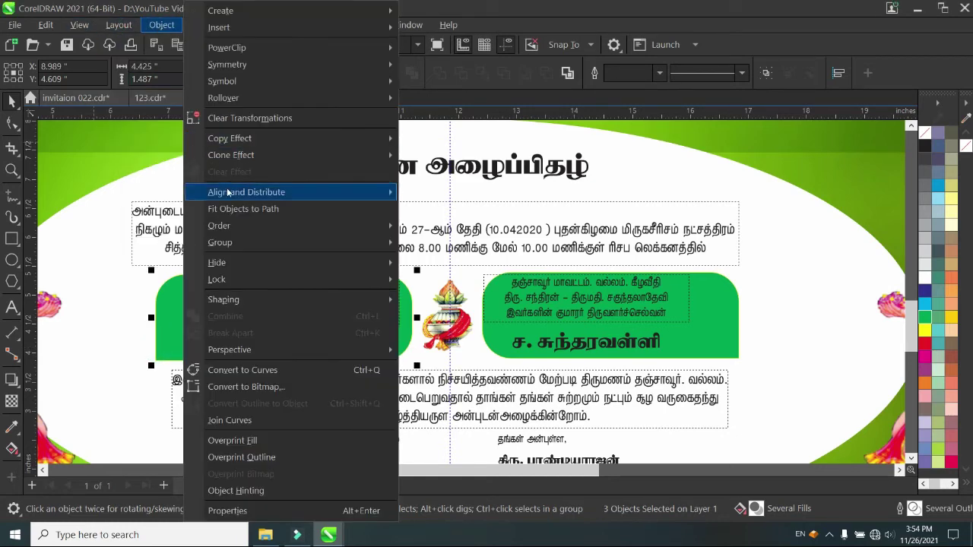
pyautogui.moveTo(228, 191)
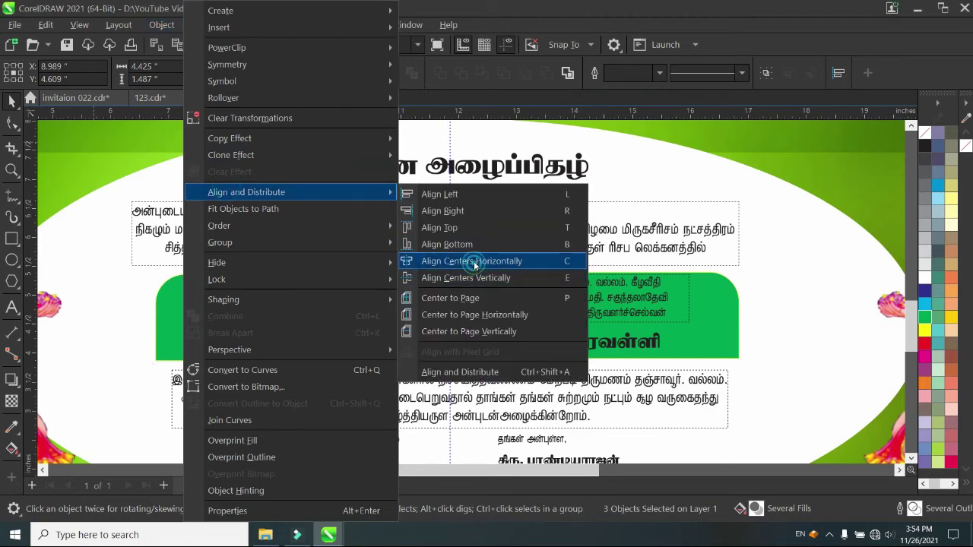
pyautogui.click(474, 262)
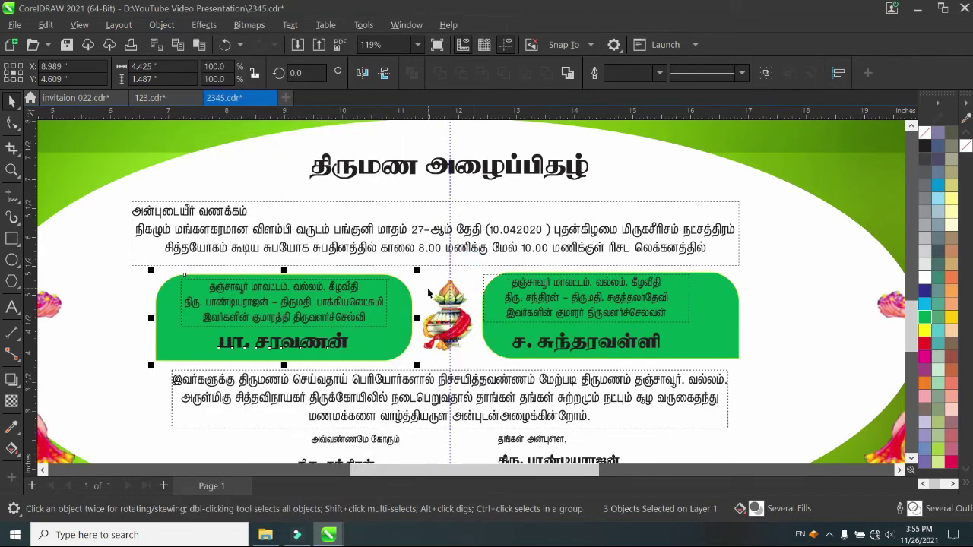
# Step: Nudge the left green rectangle with its parents' block and name slightly left, away from the kalash pot
pyautogui.press('Left')
pyautogui.press('Left')
pyautogui.press('Left')
pyautogui.press('Left')
pyautogui.press('Left')
pyautogui.press('Left')
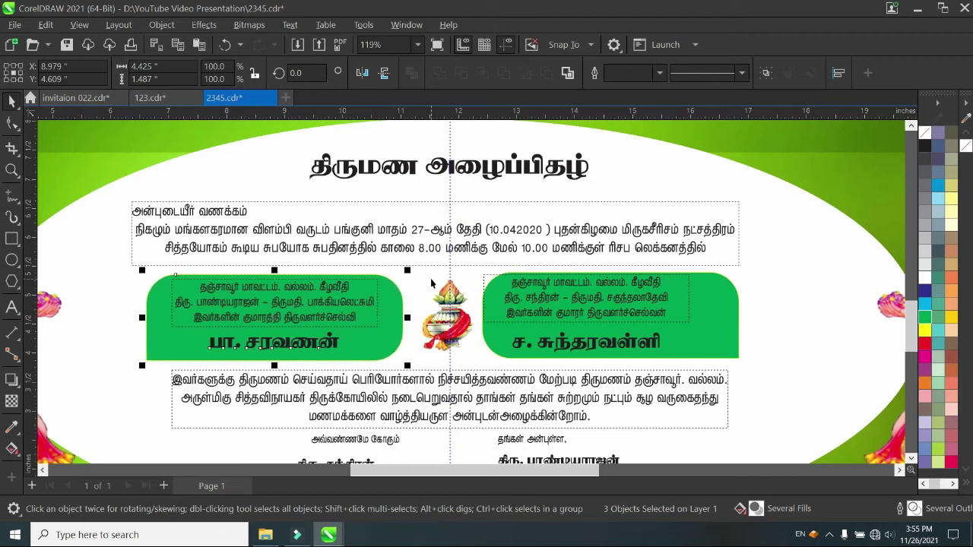
pyautogui.press('Left')
# Step: Align the centres of the right parents' block, the name beneath it and their green rectangle horizontally
pyautogui.click(582, 292)
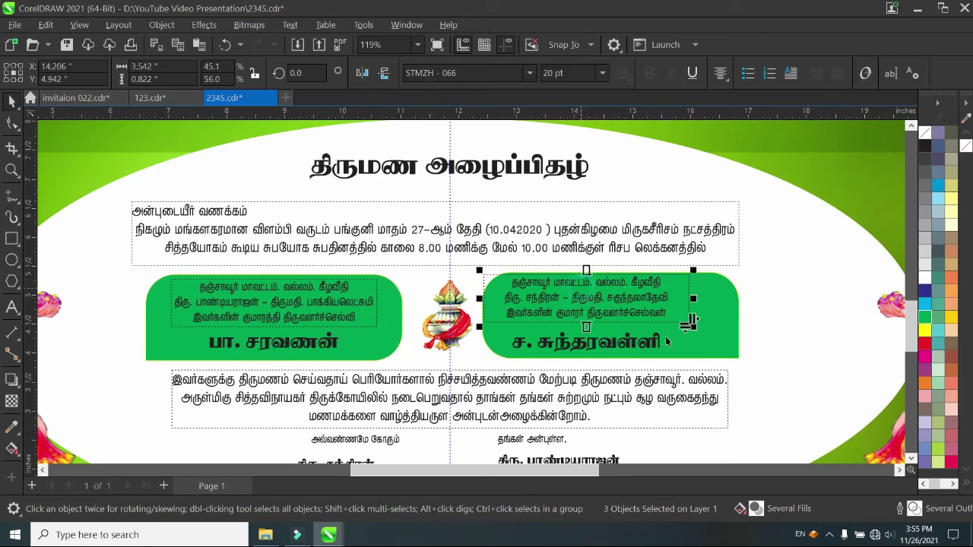
pyautogui.click(662, 344)
pyautogui.keyDown('shift'); pyautogui.click(655, 347); pyautogui.keyUp('shift')
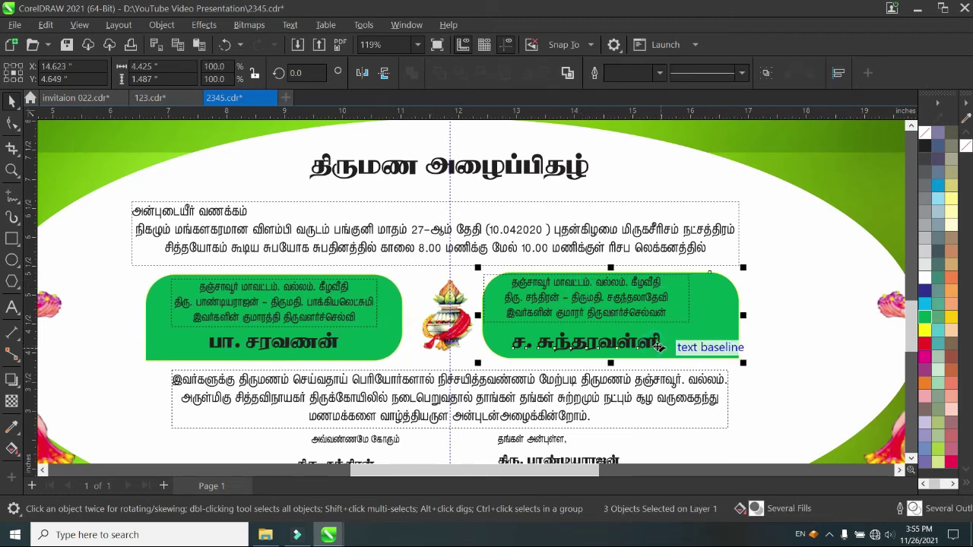
pyautogui.click(161, 25)
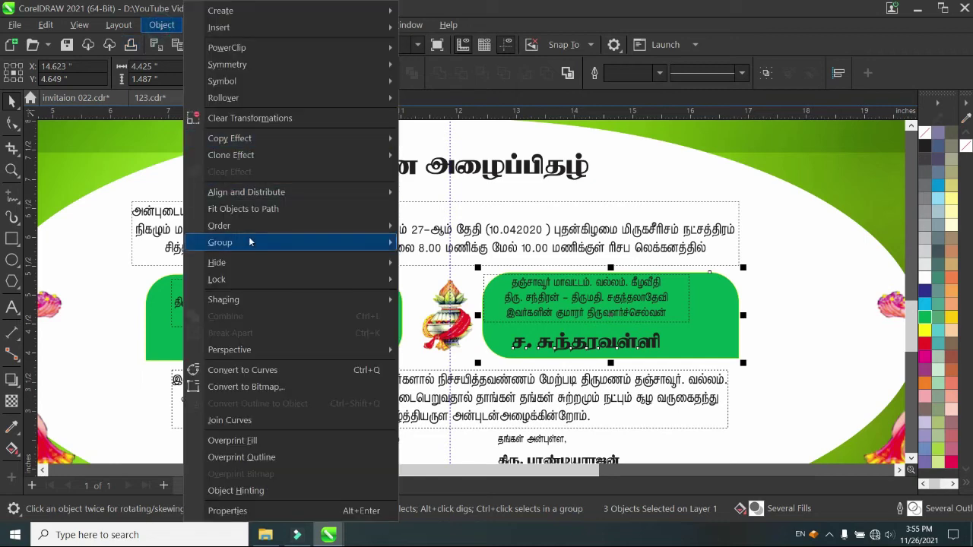
pyautogui.click(258, 191)
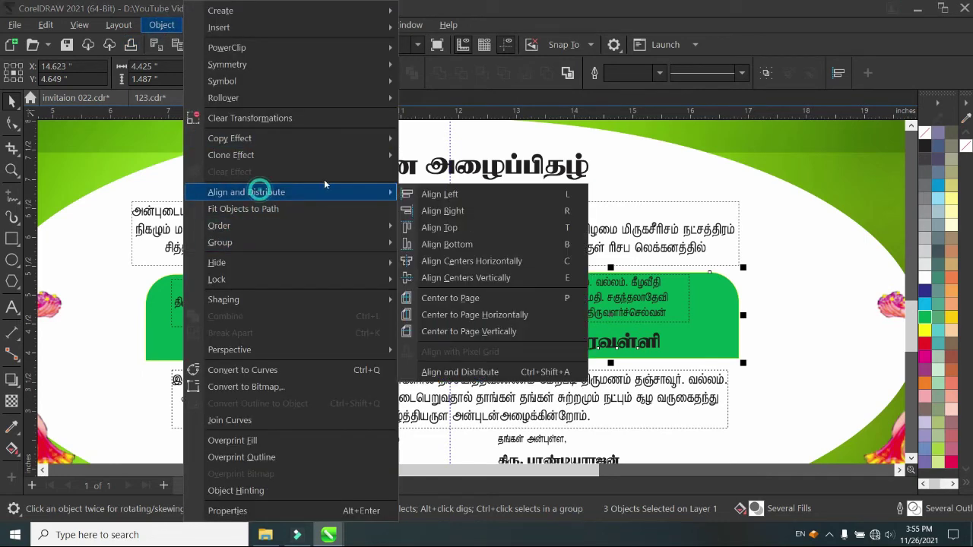
pyautogui.click(471, 262)
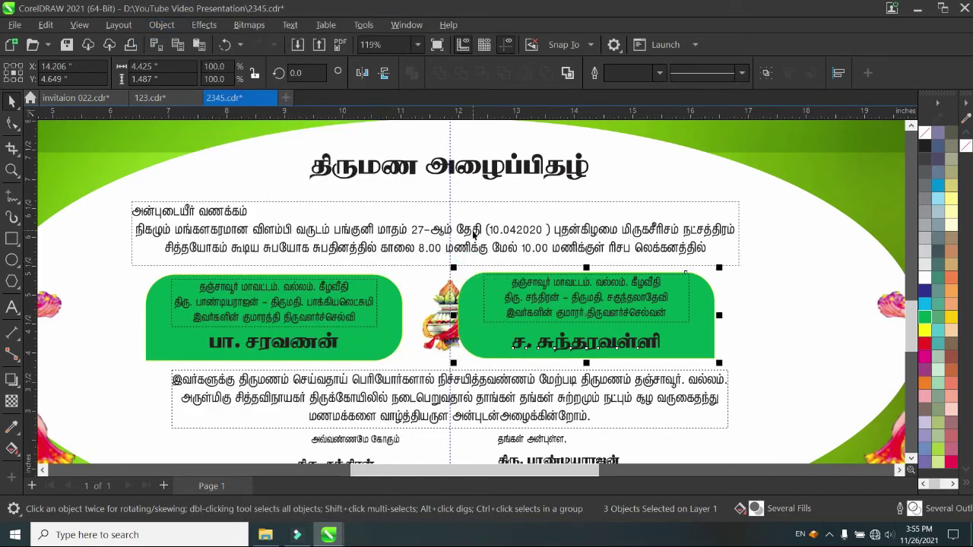
# Step: Nudge the right green rectangle with its text rightward, clear of the kalash pot, to about X 14.63 in
pyautogui.press('Right')
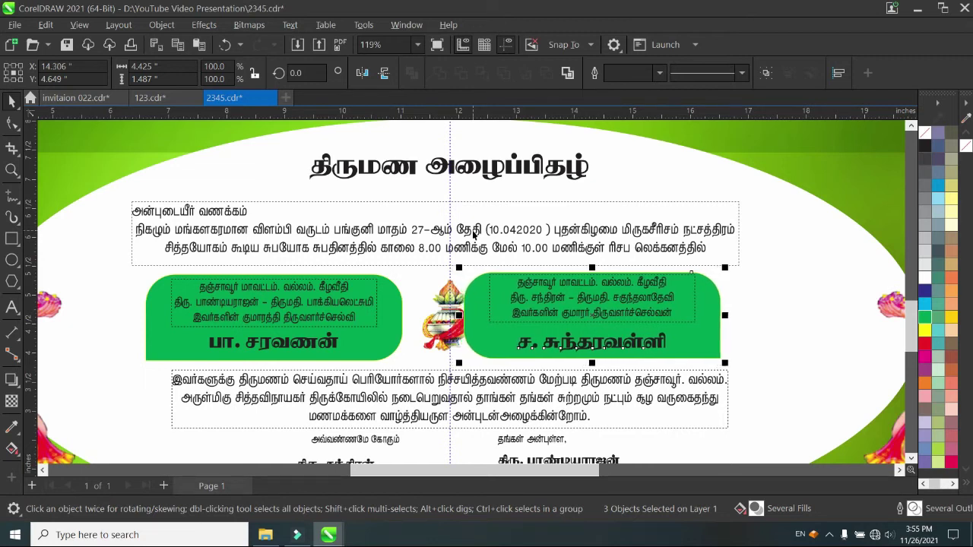
pyautogui.press('Right')
pyautogui.press('Right')
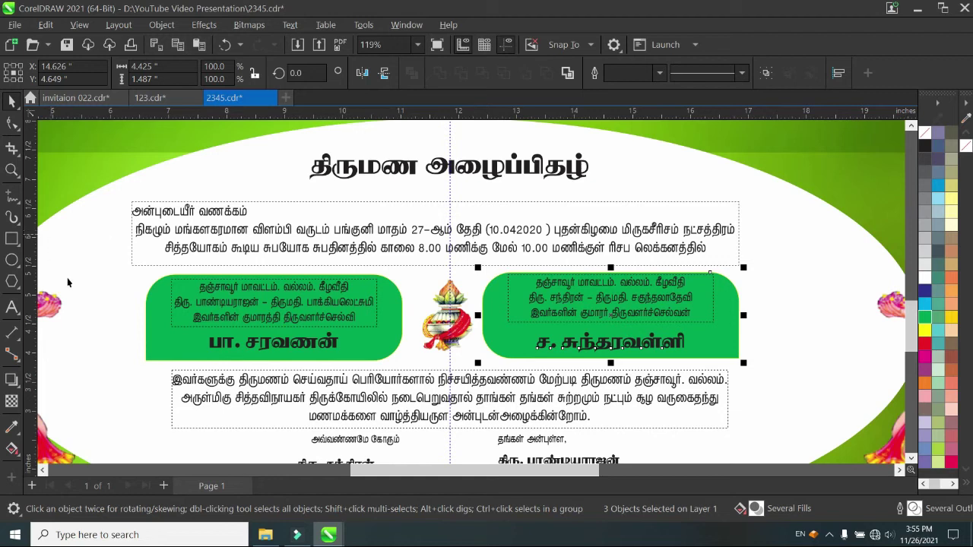
# Step: Nudge the left green rectangle with its parents' block and name left to about X 8.66 in, away from the kalash pot
pyautogui.click(245, 304)
pyautogui.keyDown('shift'); pyautogui.click(257, 348); pyautogui.keyUp('shift')
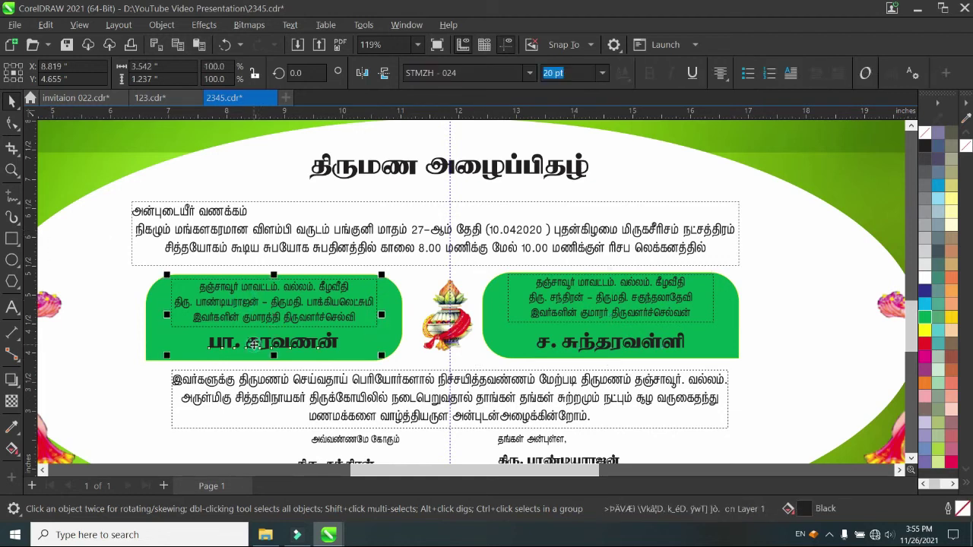
pyautogui.keyDown('shift'); pyautogui.click(169, 346); pyautogui.keyUp('shift')
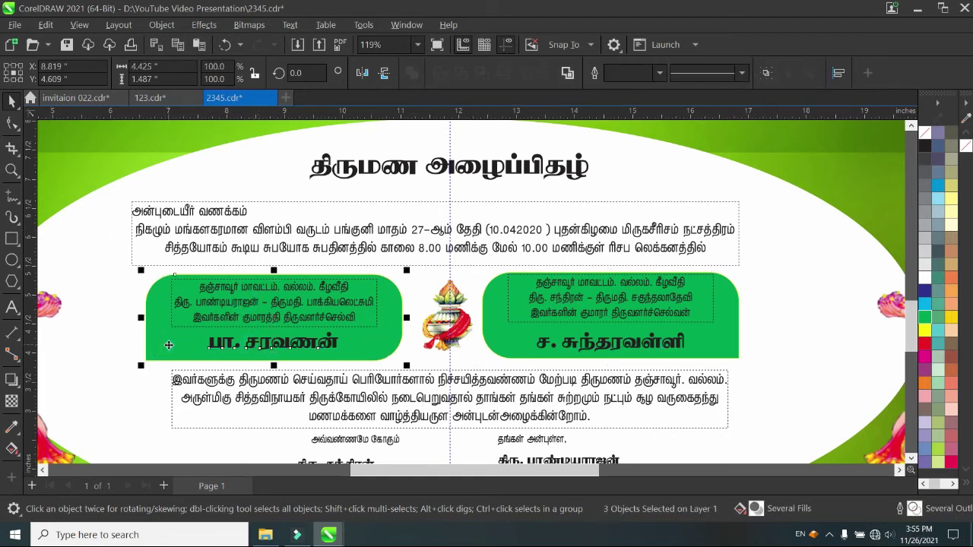
pyautogui.press('Left')
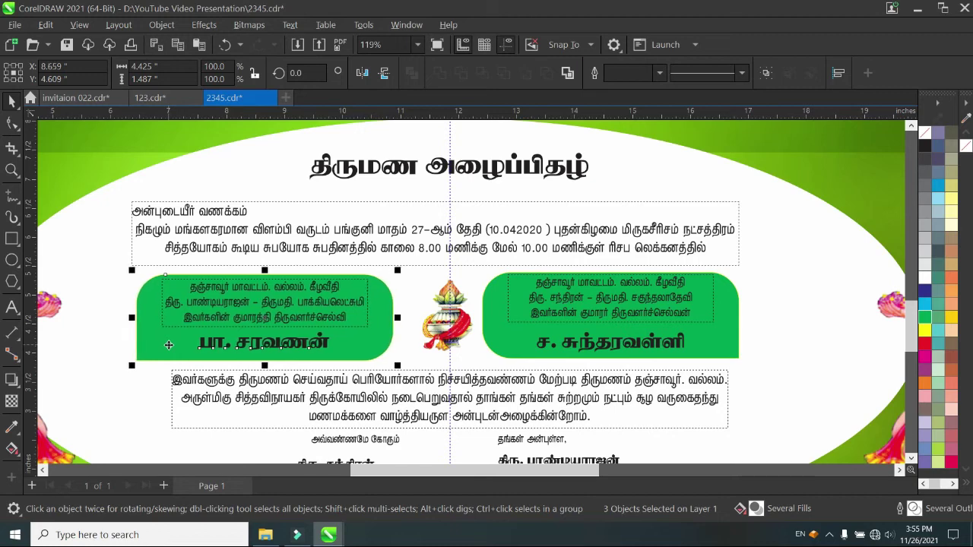
pyautogui.click(762, 358)
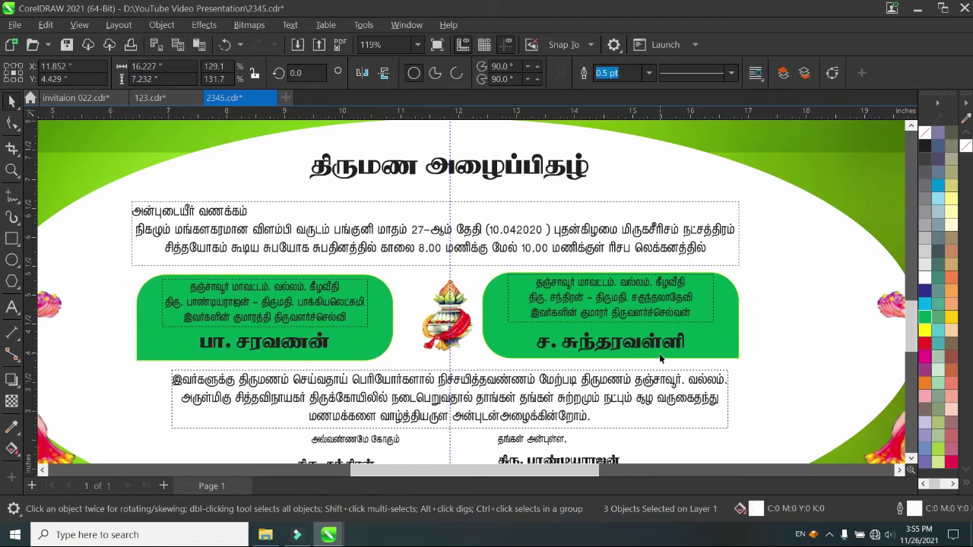
# Step: Colour the parents' text blocks in both green rectangles white
pyautogui.scroll(1, 640, 326)
pyautogui.click(630, 310)
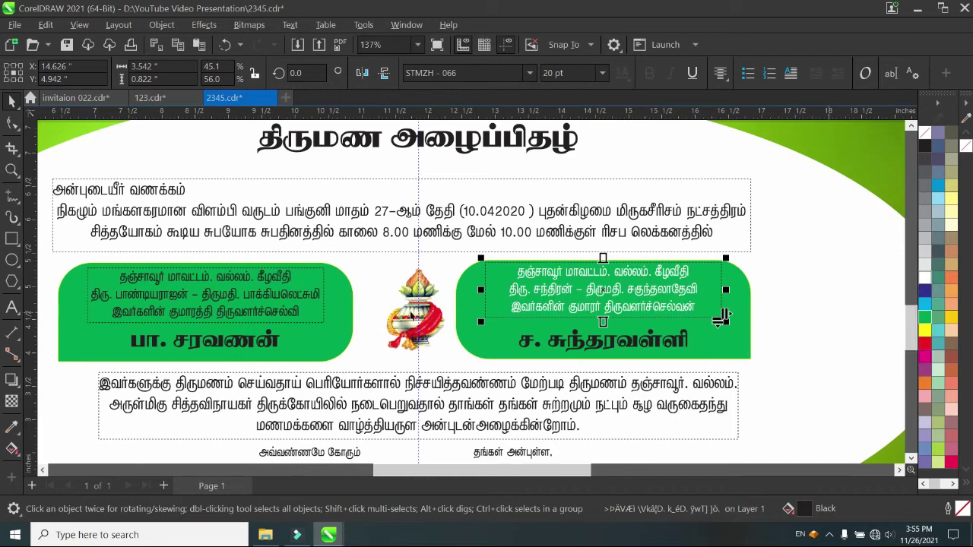
pyautogui.click(237, 277)
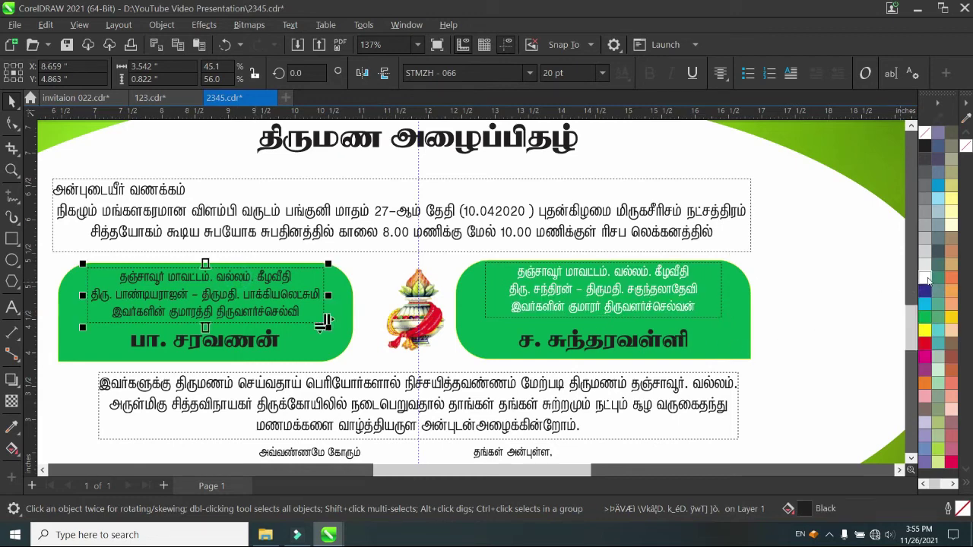
# Step: Colour the large names in both green rectangles red
pyautogui.click(687, 342)
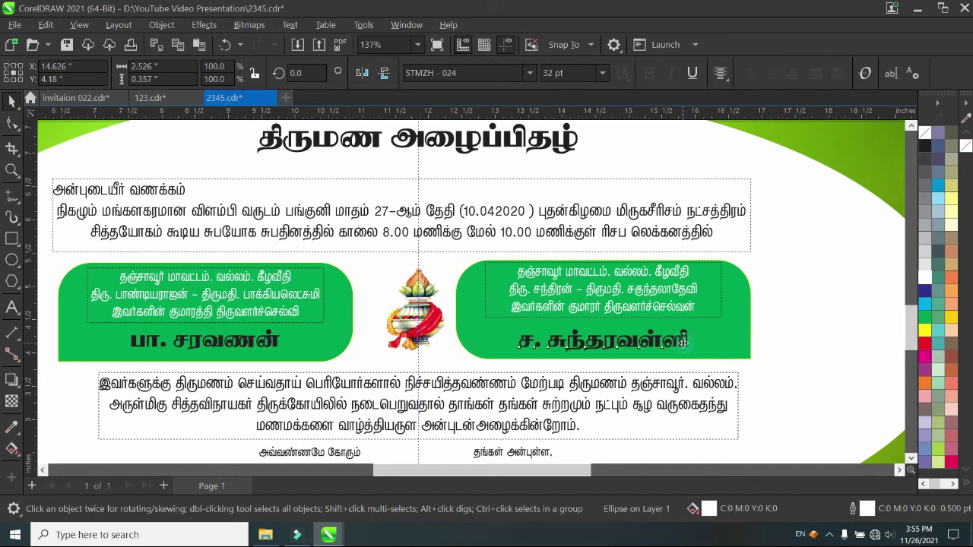
pyautogui.click(925, 346)
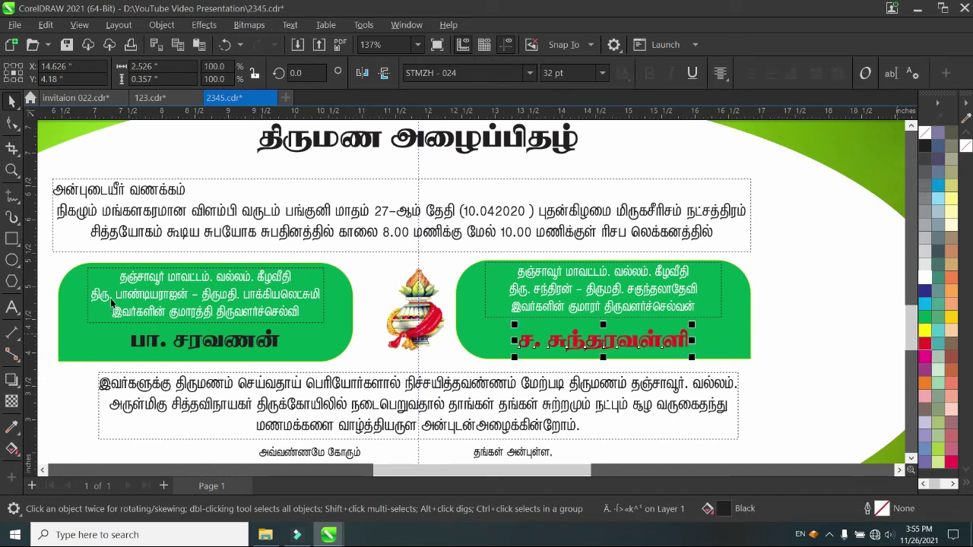
pyautogui.press('Tab')
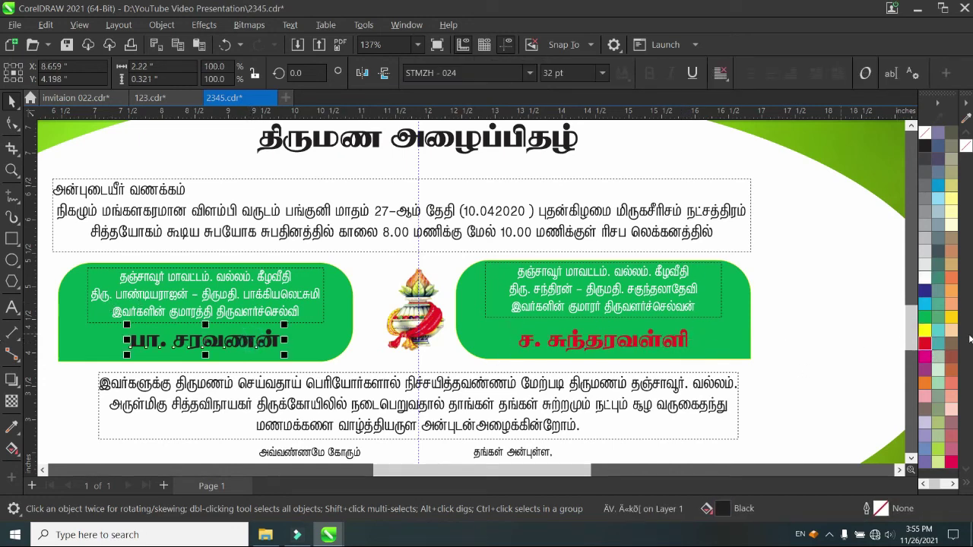
pyautogui.click(926, 344)
pyautogui.click(826, 325)
# Step: Set the bracketed date and weekday in the opening paragraph to the STMZH - 024 font at 18 pt
pyautogui.scroll(-2, 532, 414)
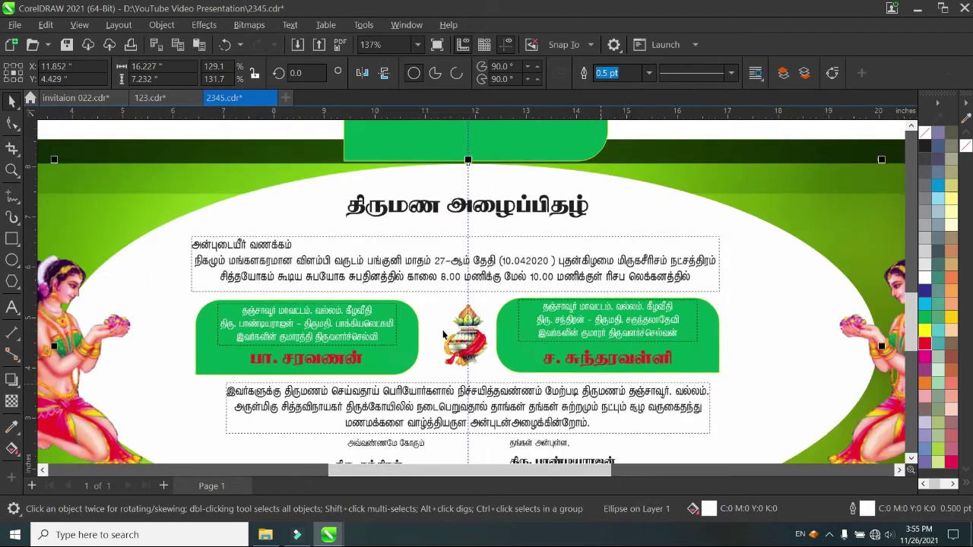
pyautogui.scroll(1, 463, 290)
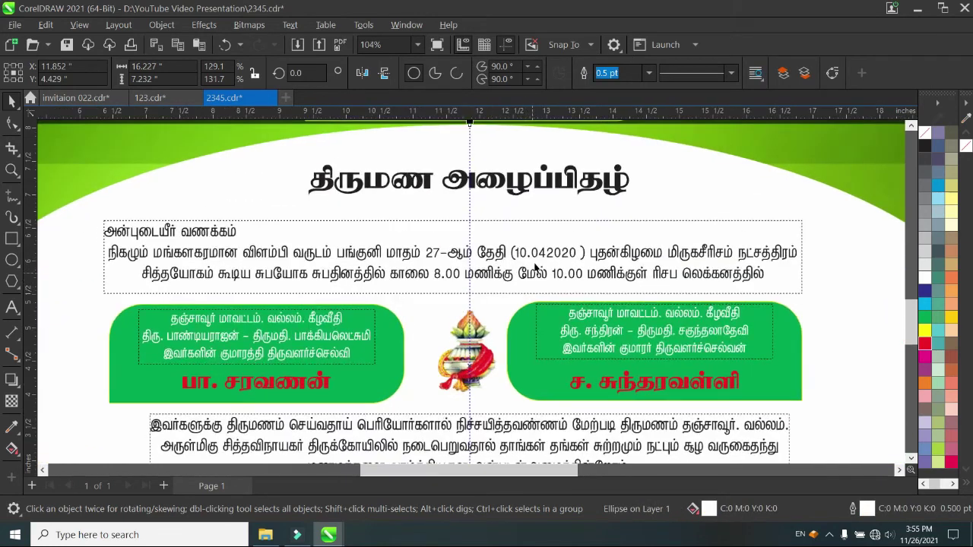
pyautogui.click(19, 314)
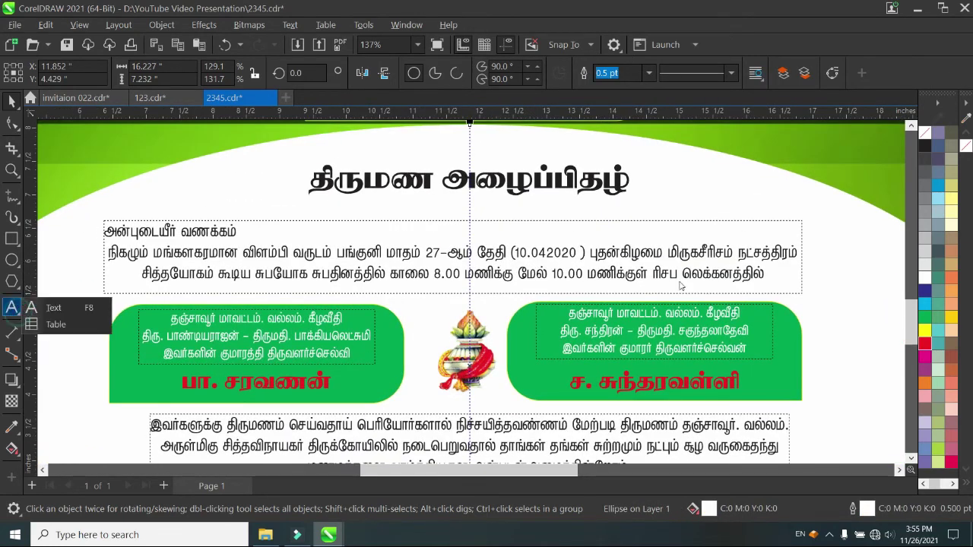
pyautogui.click(512, 256)
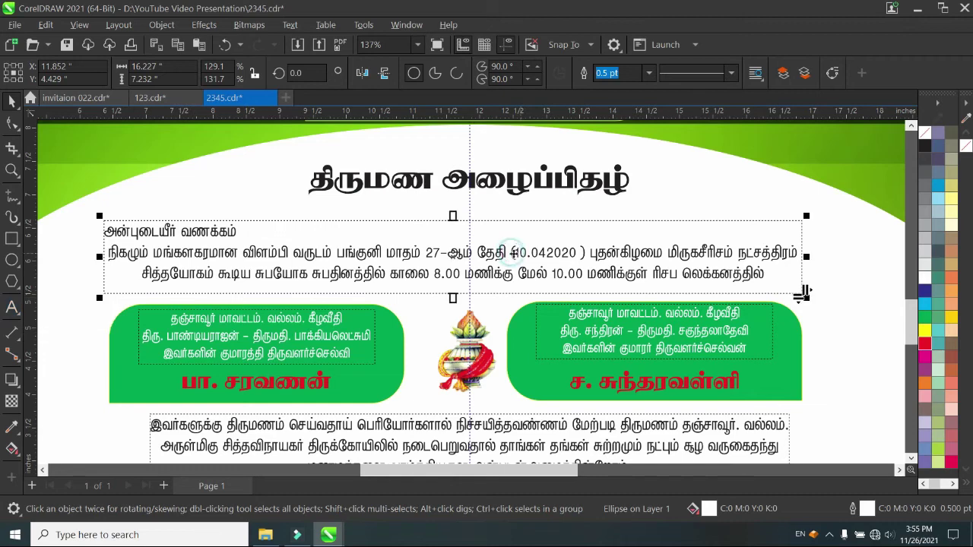
pyautogui.click(12, 307)
pyautogui.click(513, 253)
pyautogui.moveTo(509, 252); pyautogui.dragTo(667, 253)
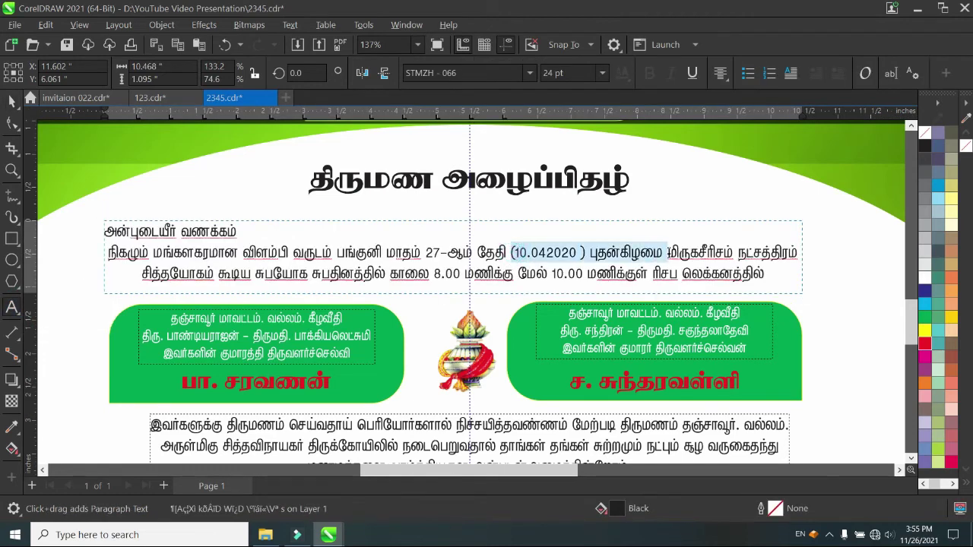
pyautogui.click(529, 72)
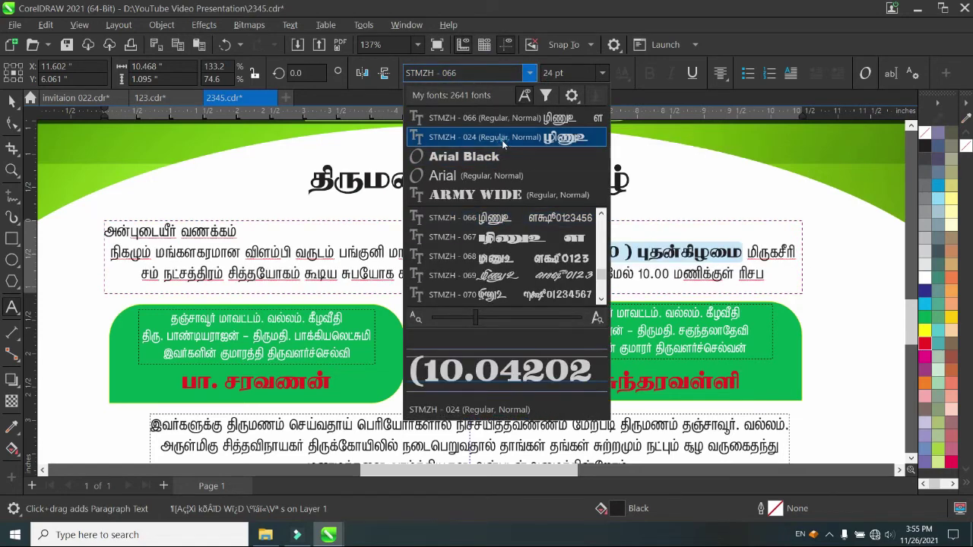
pyautogui.click(502, 140)
pyautogui.click(602, 72)
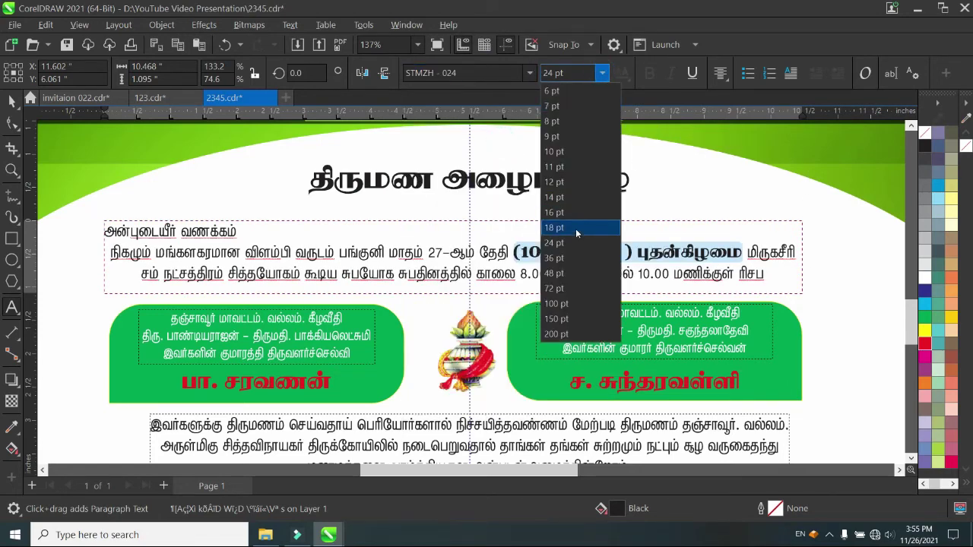
pyautogui.click(568, 230)
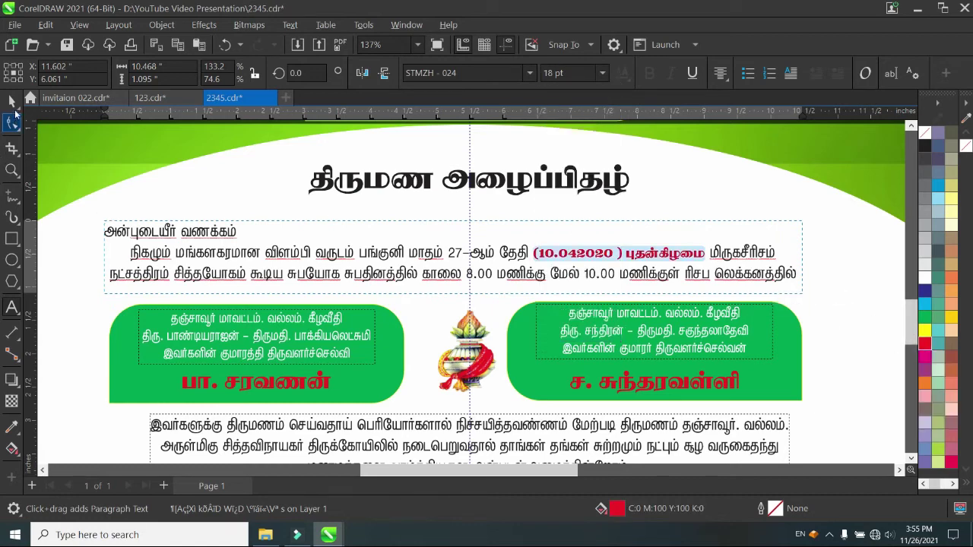
# Step: Colour the opening paragraph and the paragraph beneath the green rectangles blue
pyautogui.click(11, 100)
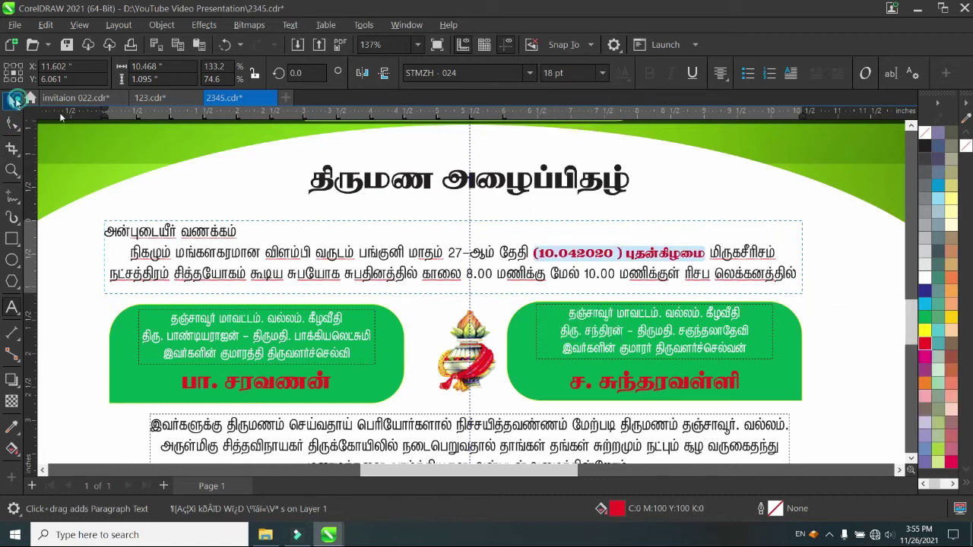
pyautogui.click(924, 291)
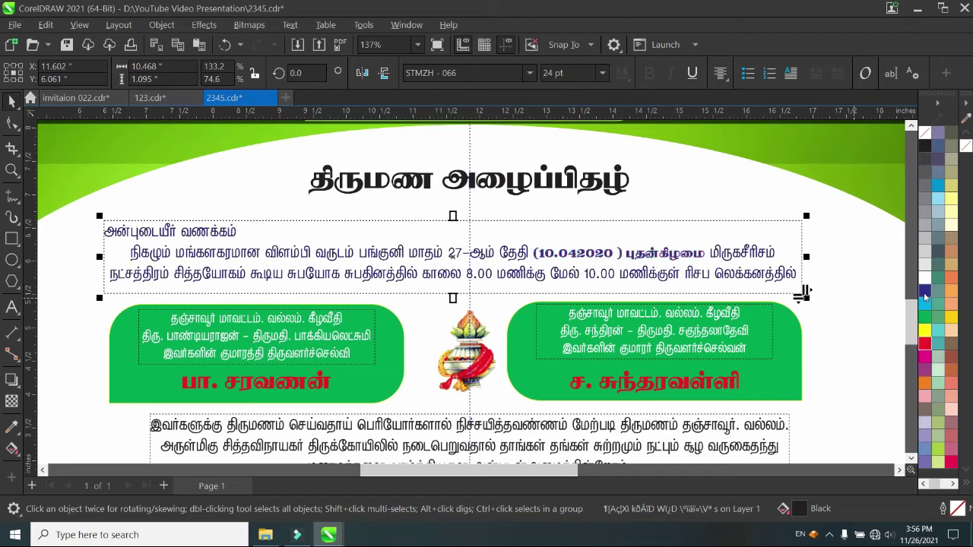
pyautogui.click(777, 431)
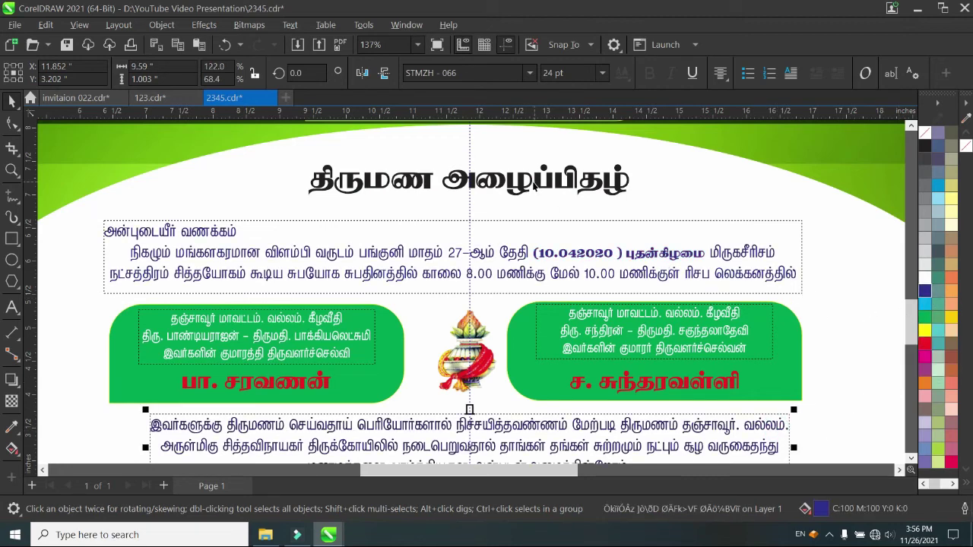
# Step: Try orange on the invitation title above the opening paragraph, and settle on red
pyautogui.click(535, 182)
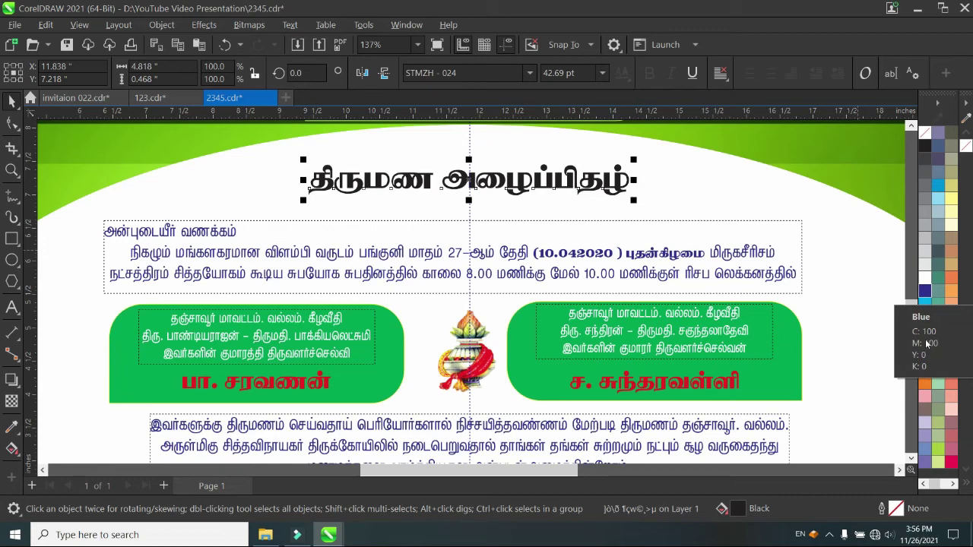
pyautogui.click(924, 383)
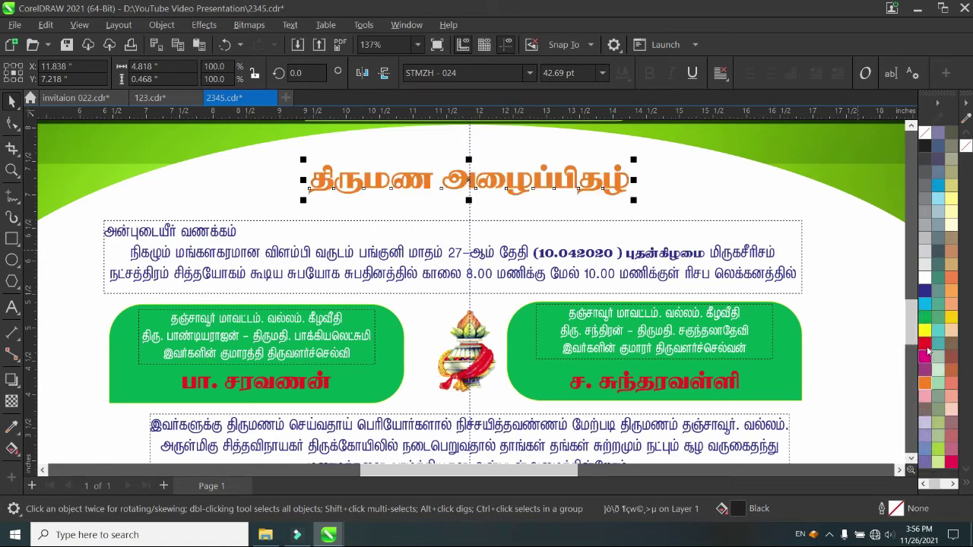
pyautogui.click(927, 346)
pyautogui.click(744, 208)
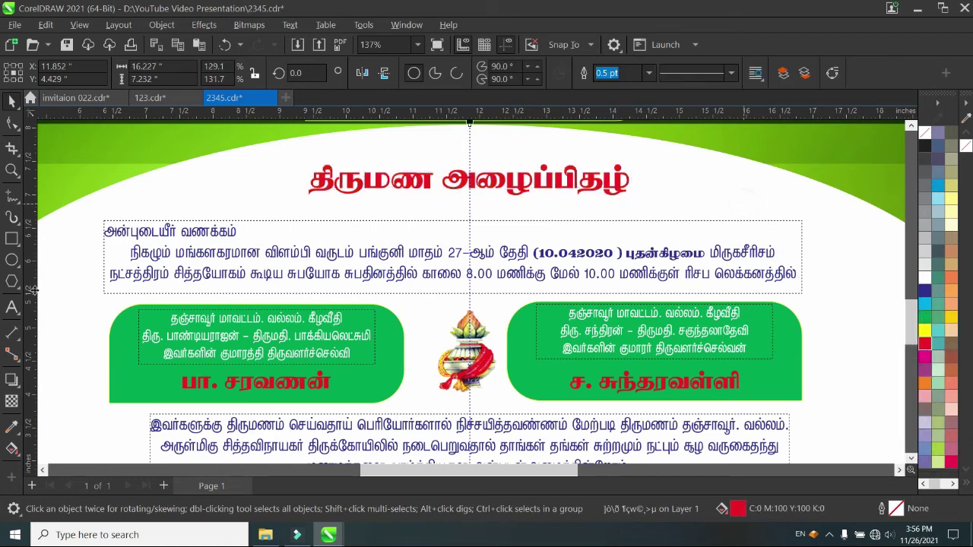
# Step: Colour only the bracketed date and weekday in the opening paragraph red
pyautogui.click(11, 307)
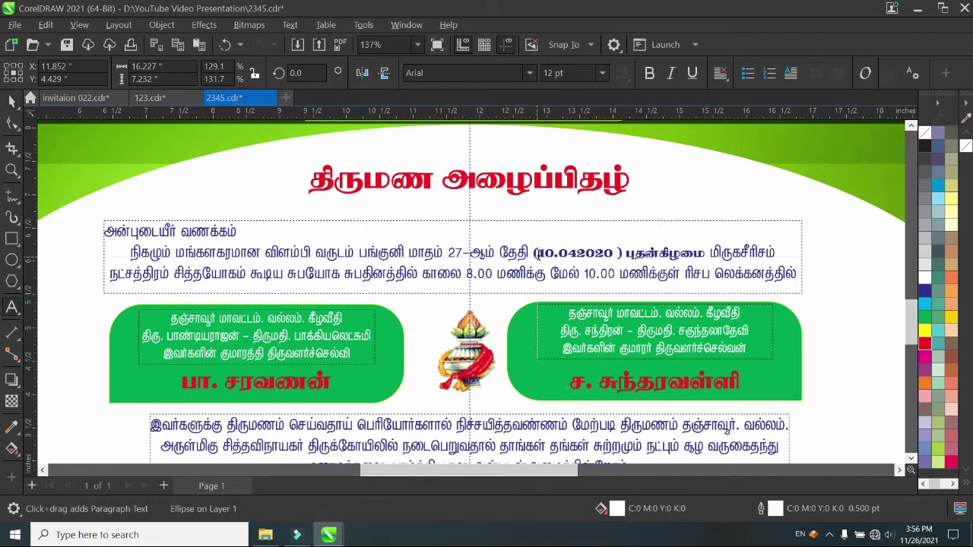
pyautogui.moveTo(534, 253); pyautogui.dragTo(702, 258)
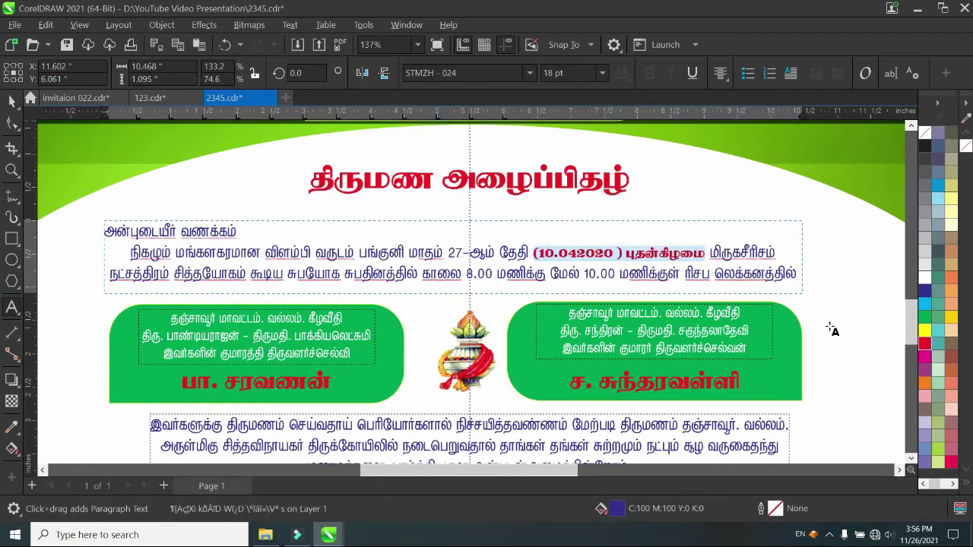
pyautogui.click(925, 344)
pyautogui.scroll(-2, 643, 218)
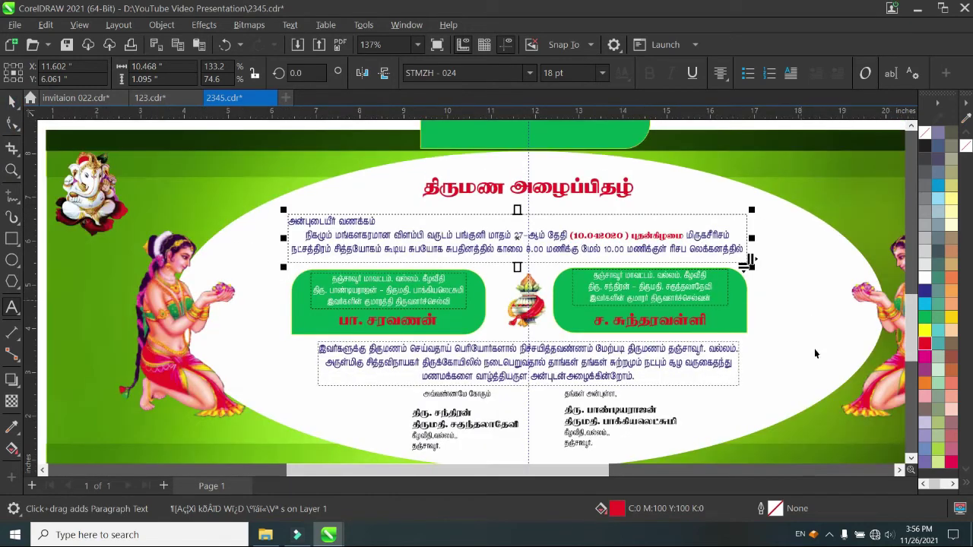
pyautogui.click(11, 100)
pyautogui.click(167, 166)
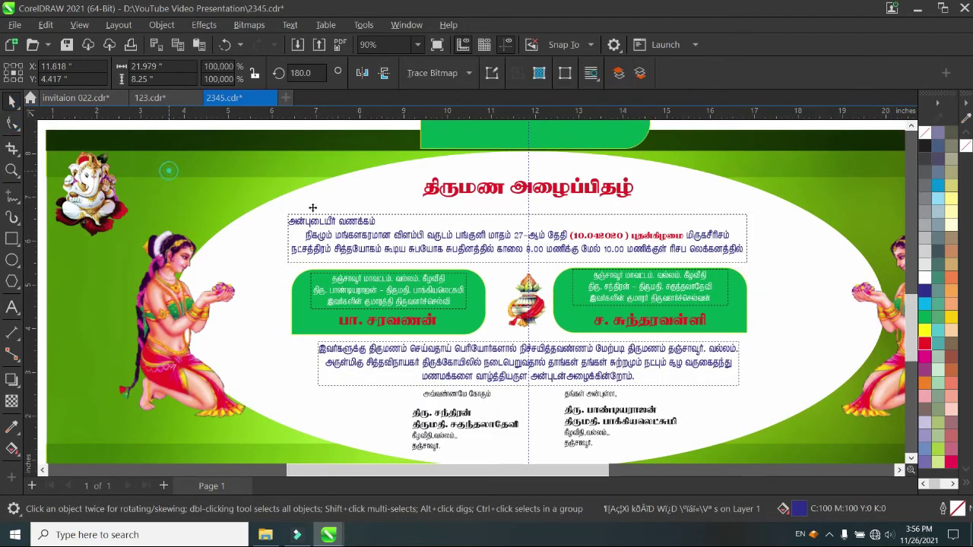
# Step: Show the Windows language bar and choose English (United States) in Keyman
pyautogui.scroll(2, 549, 424)
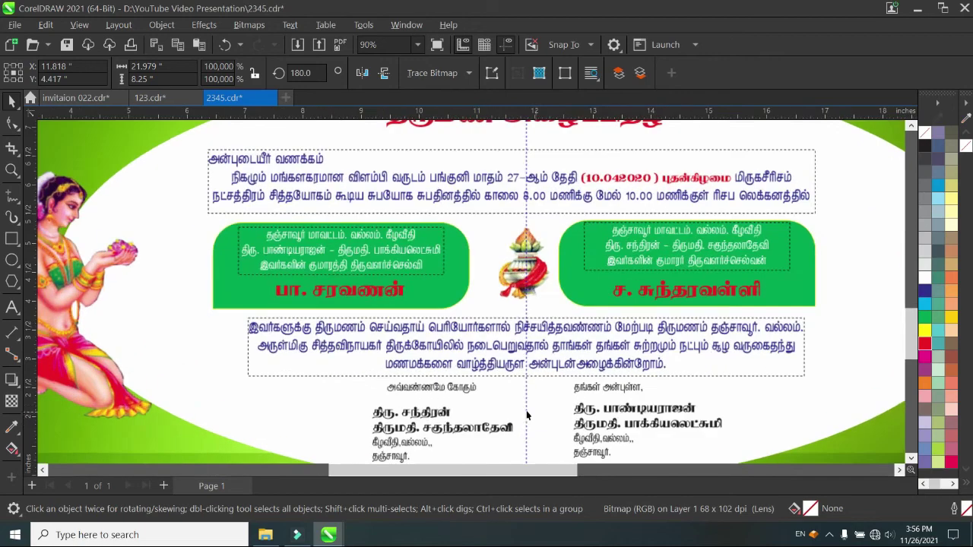
pyautogui.scroll(-2, 526, 411)
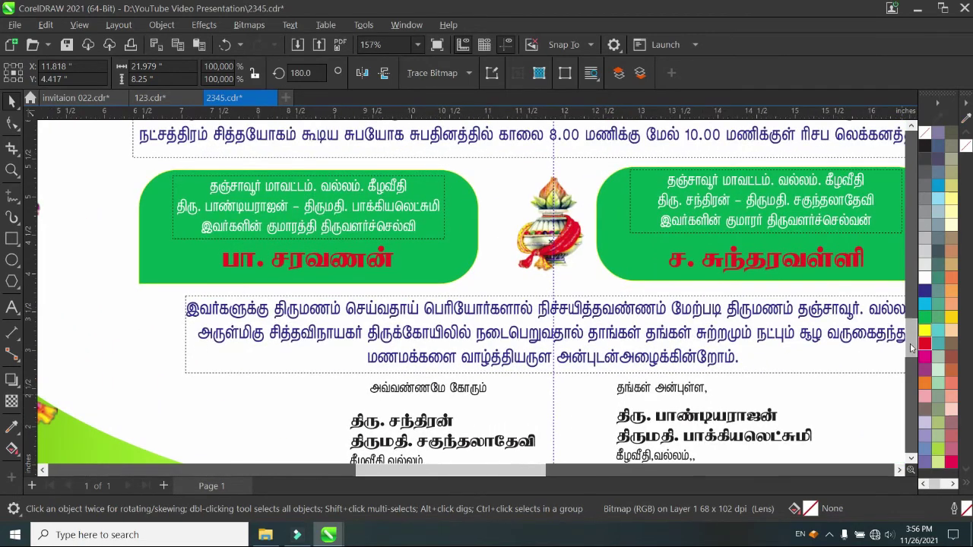
pyautogui.scroll(-2, 910, 339)
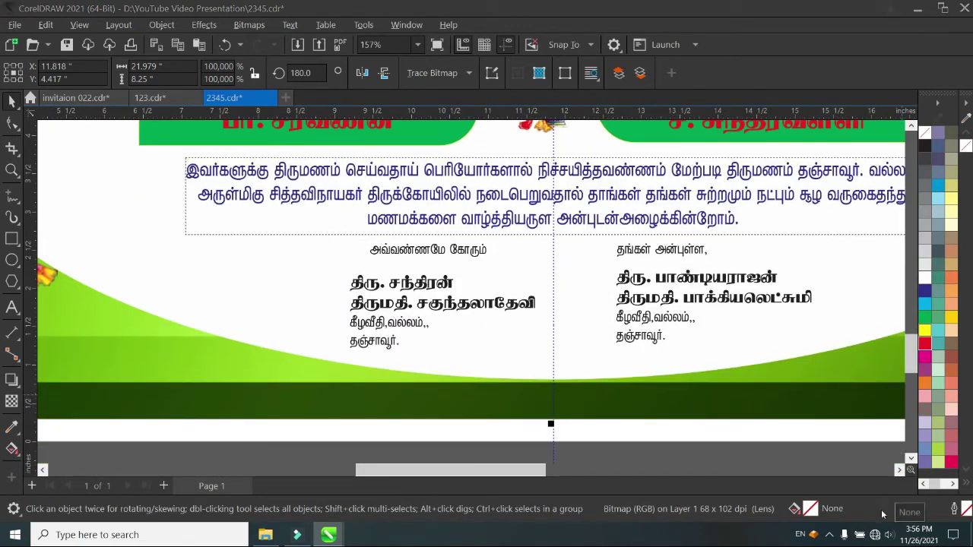
pyautogui.click(802, 538)
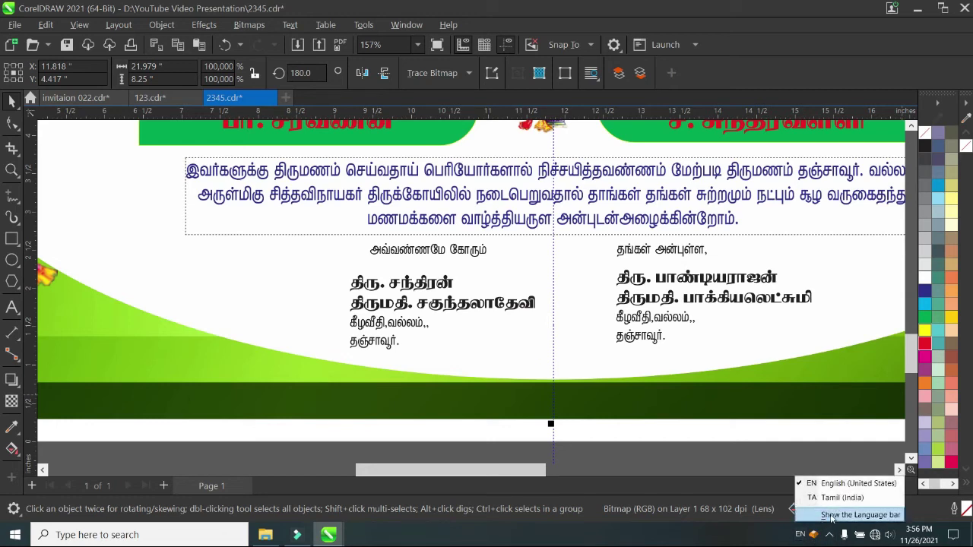
pyautogui.click(832, 515)
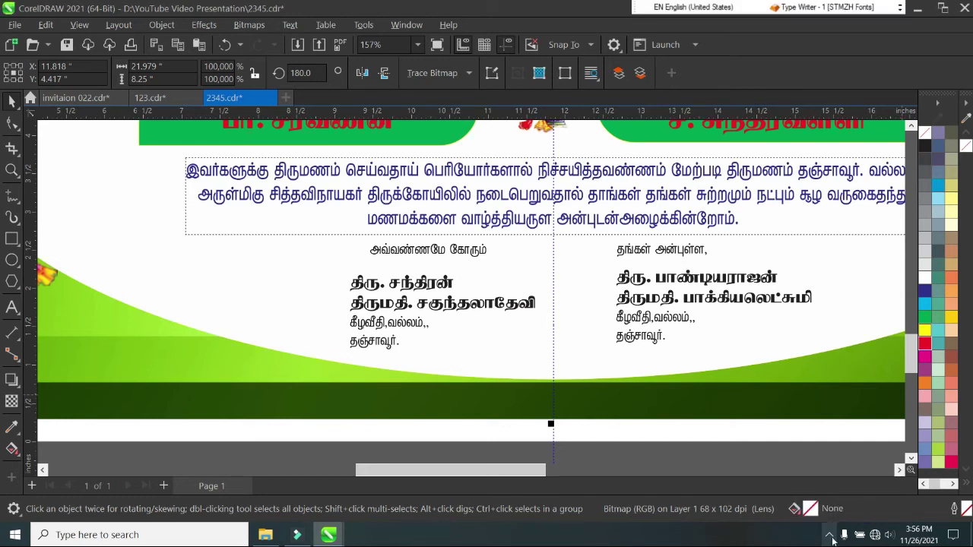
pyautogui.click(831, 537)
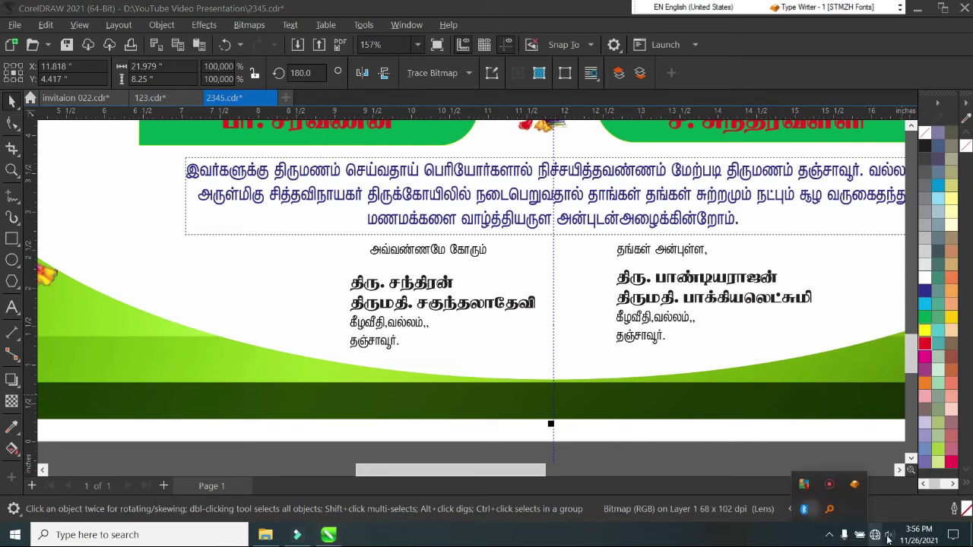
pyautogui.click(855, 484)
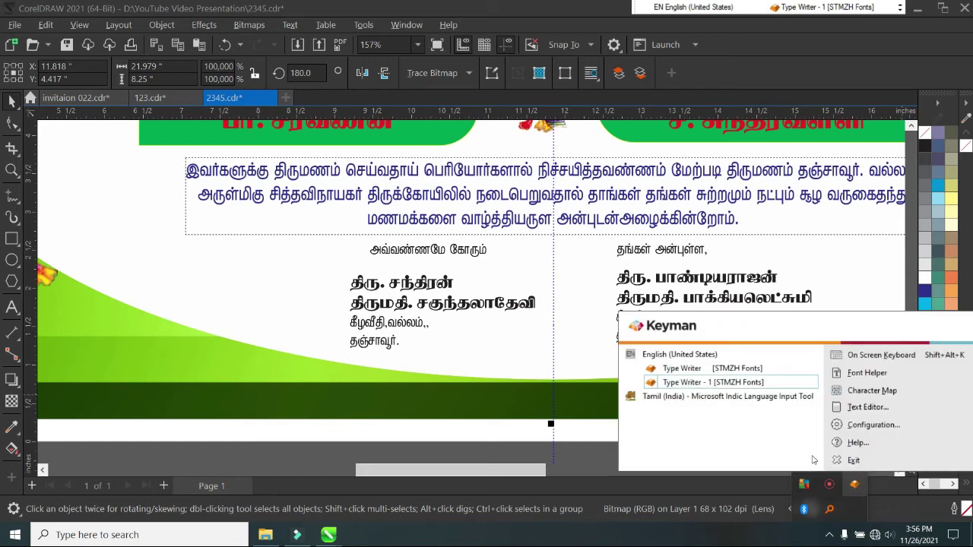
pyautogui.click(710, 353)
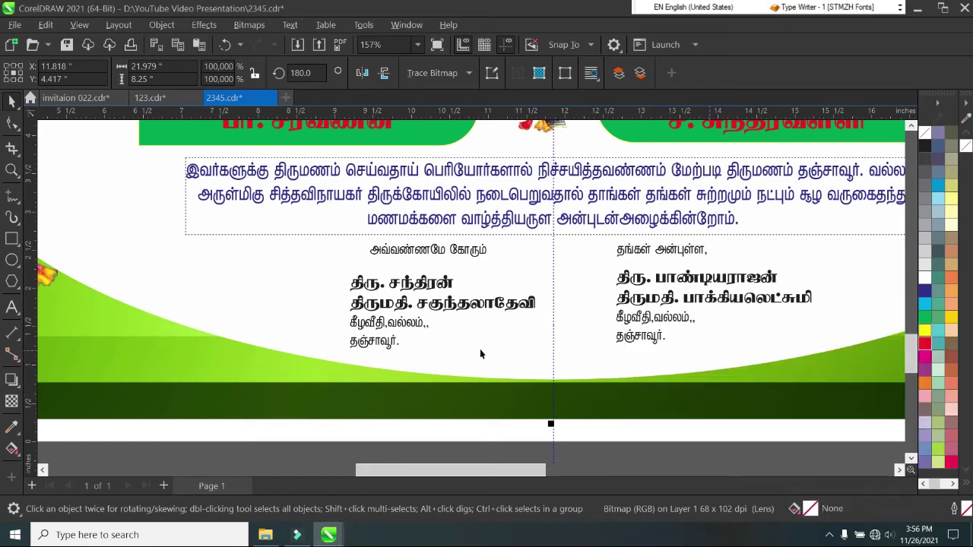
# Step: Select the left family's closing line together with its names and address block, and exit Keyman
pyautogui.click(417, 254)
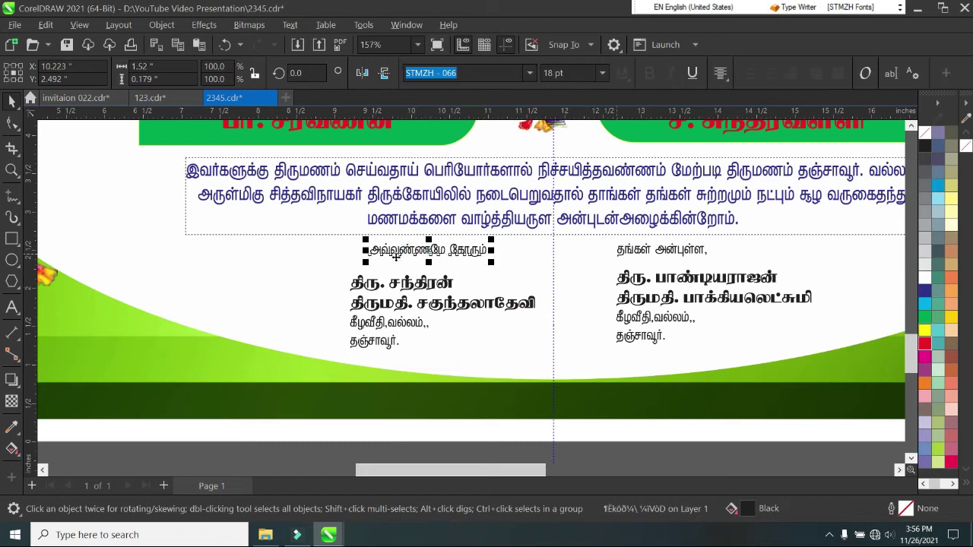
pyautogui.keyDown('shift'); pyautogui.click(351, 284); pyautogui.keyUp('shift')
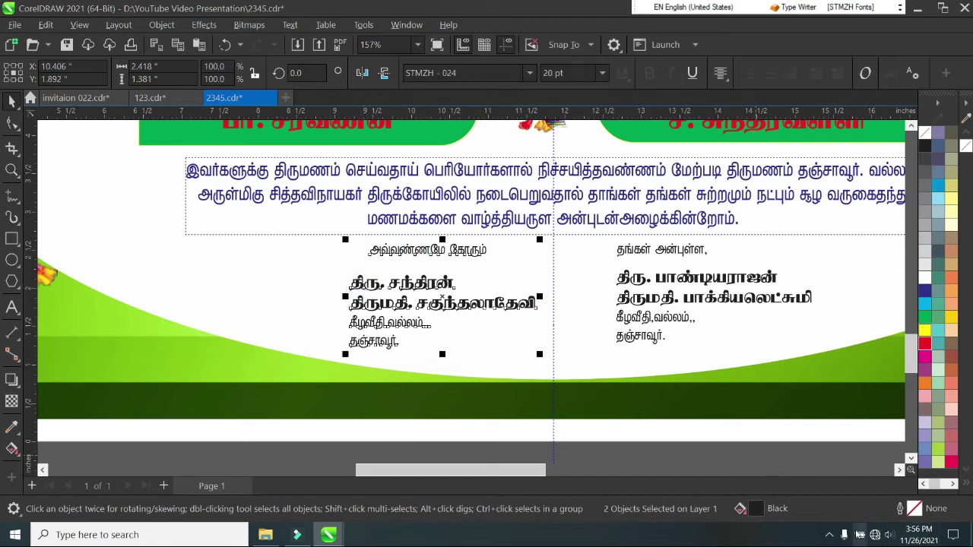
pyautogui.click(828, 535)
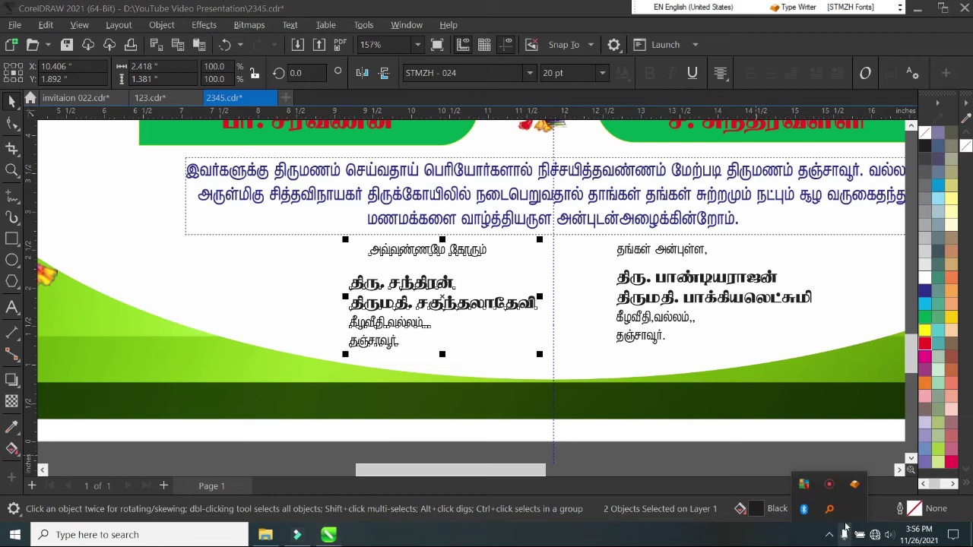
pyautogui.click(855, 484)
pyautogui.click(854, 461)
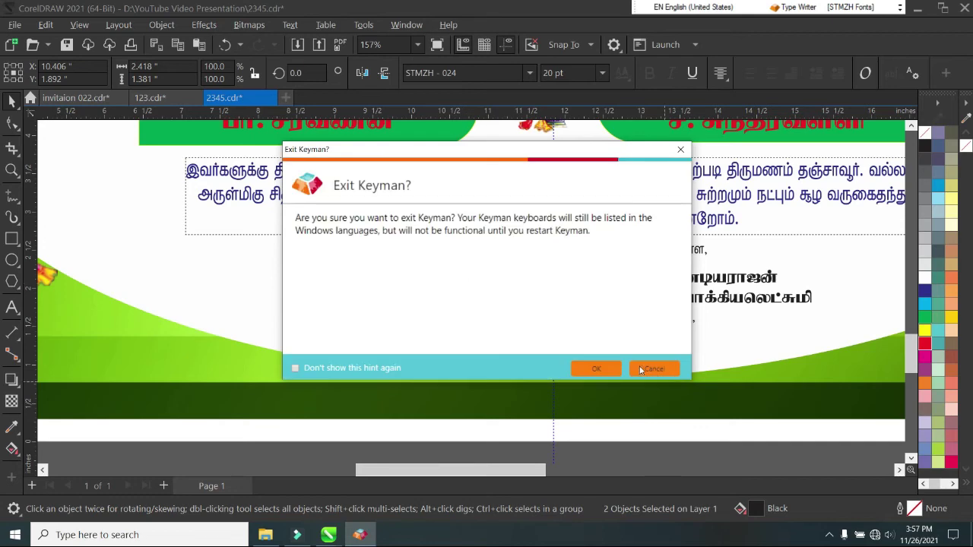
pyautogui.click(598, 369)
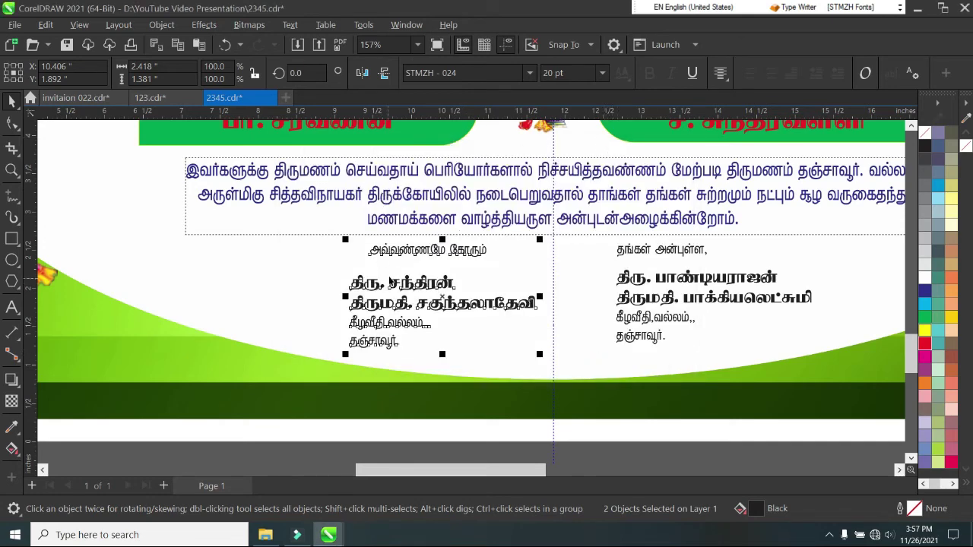
# Step: Shift the left family's closing text slightly left, colour it red, and align its heading just above the names
pyautogui.moveTo(426, 304); pyautogui.dragTo(401, 302)
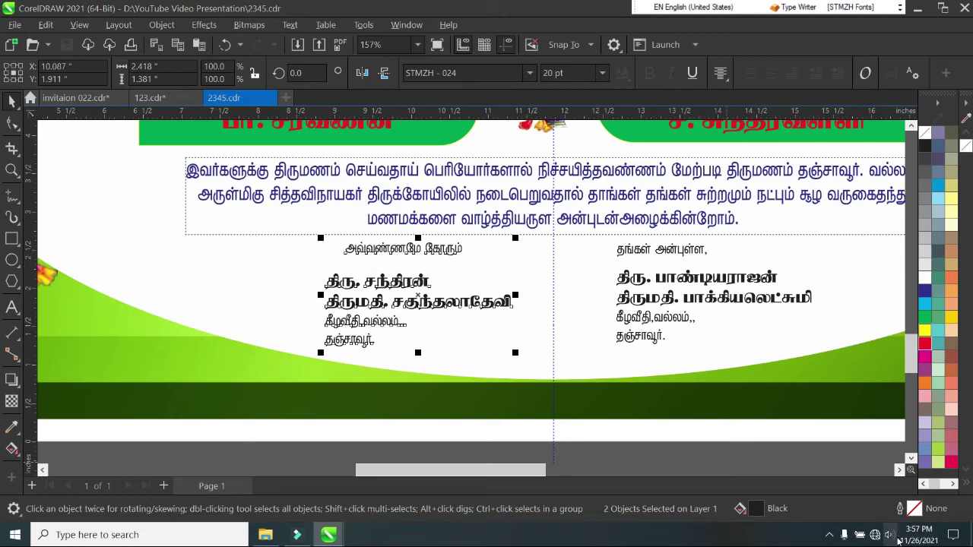
pyautogui.click(925, 344)
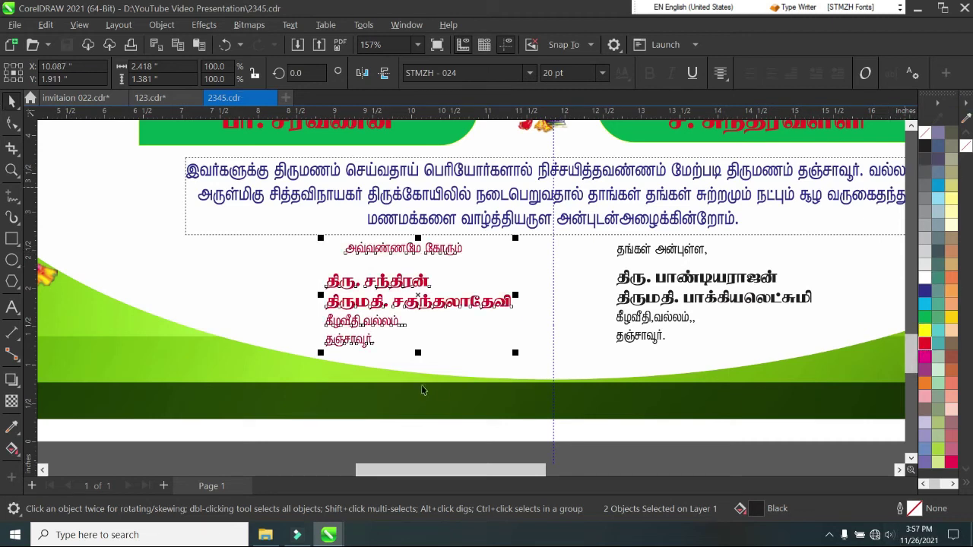
pyautogui.click(524, 295)
pyautogui.click(447, 254)
pyautogui.moveTo(447, 254); pyautogui.dragTo(431, 272)
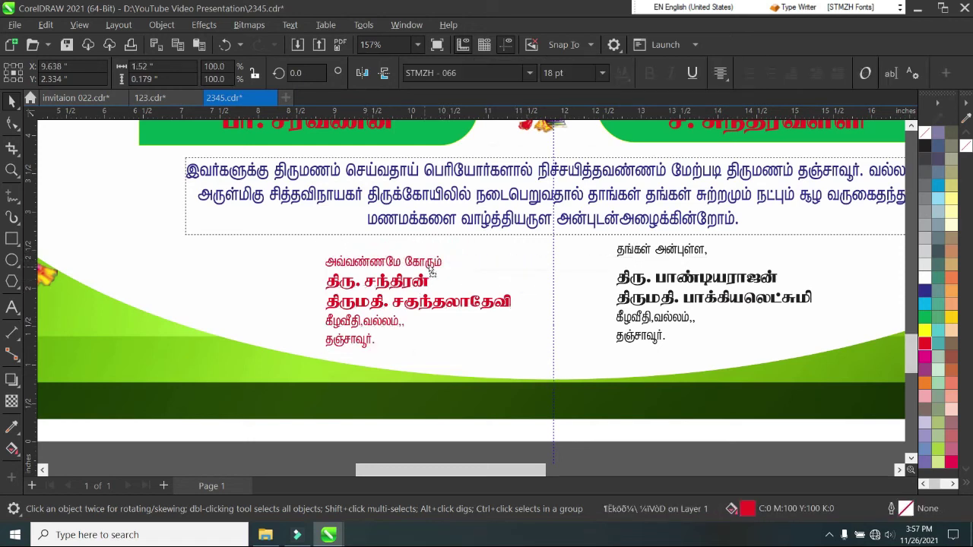
# Step: Colour the right family's names and address block red
pyautogui.click(653, 295)
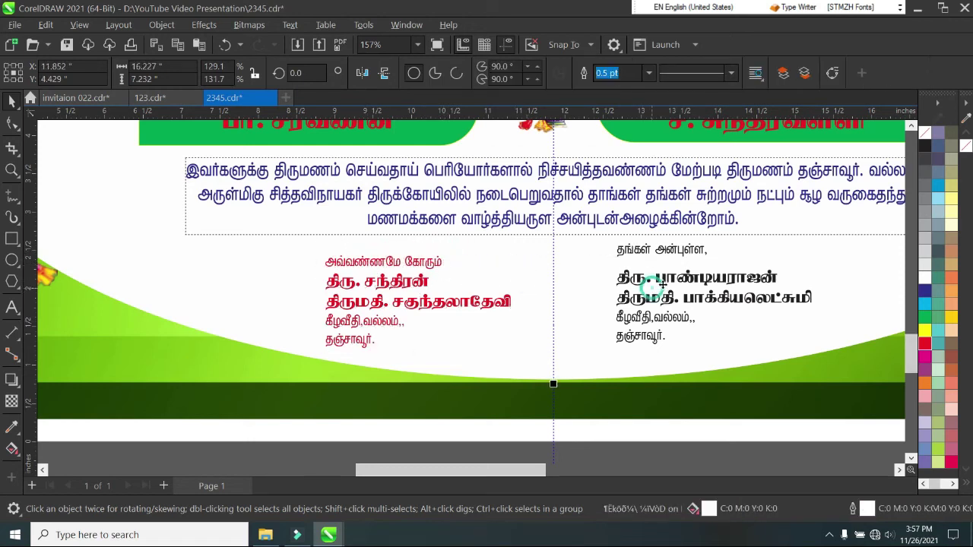
pyautogui.click(708, 284)
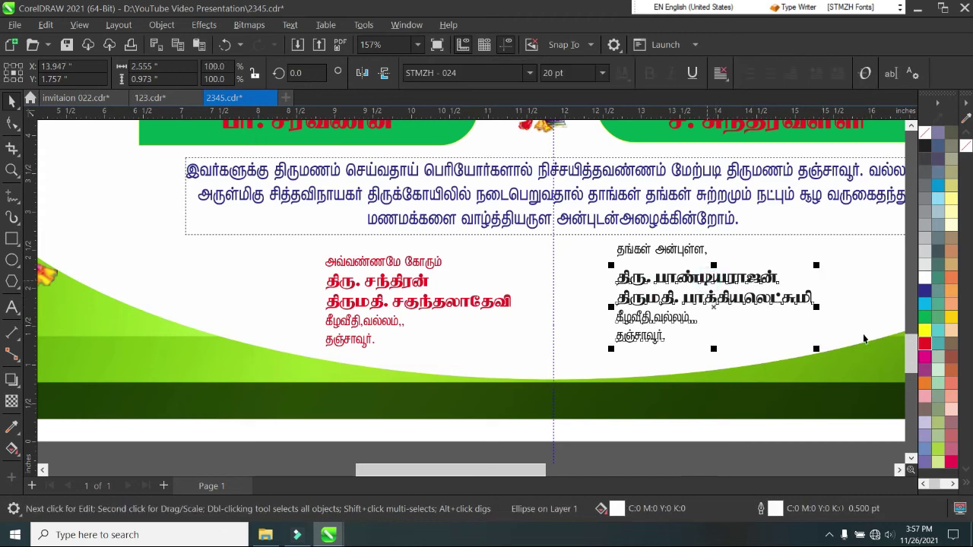
# Step: Colour the headings above both family blocks green, and lower the right heading closer to its names
pyautogui.click(685, 251)
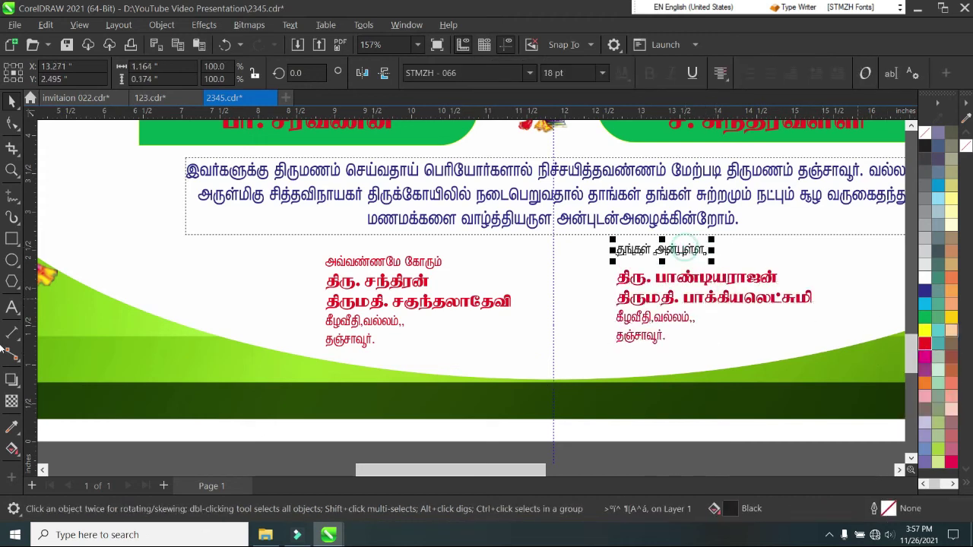
pyautogui.click(411, 266)
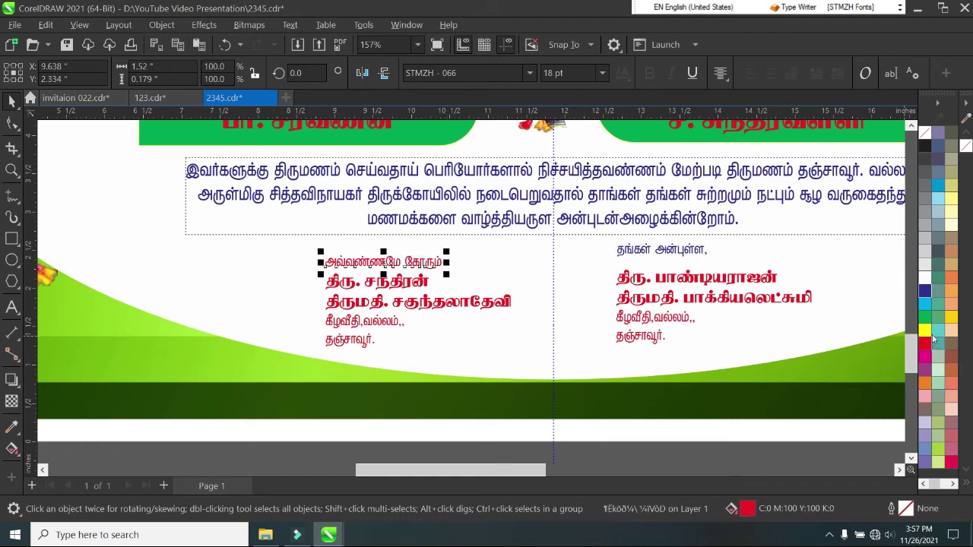
pyautogui.click(925, 316)
pyautogui.click(628, 251)
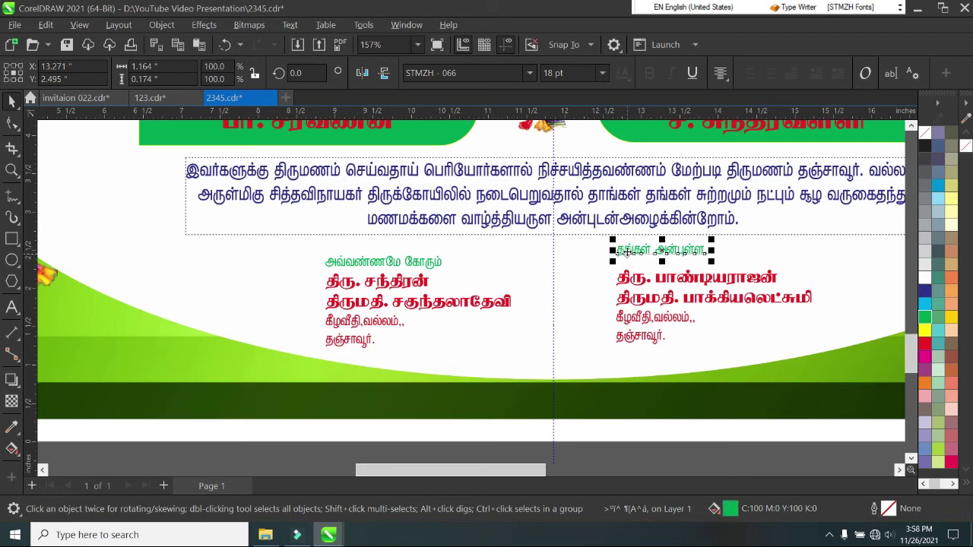
pyautogui.moveTo(627, 251); pyautogui.dragTo(630, 263)
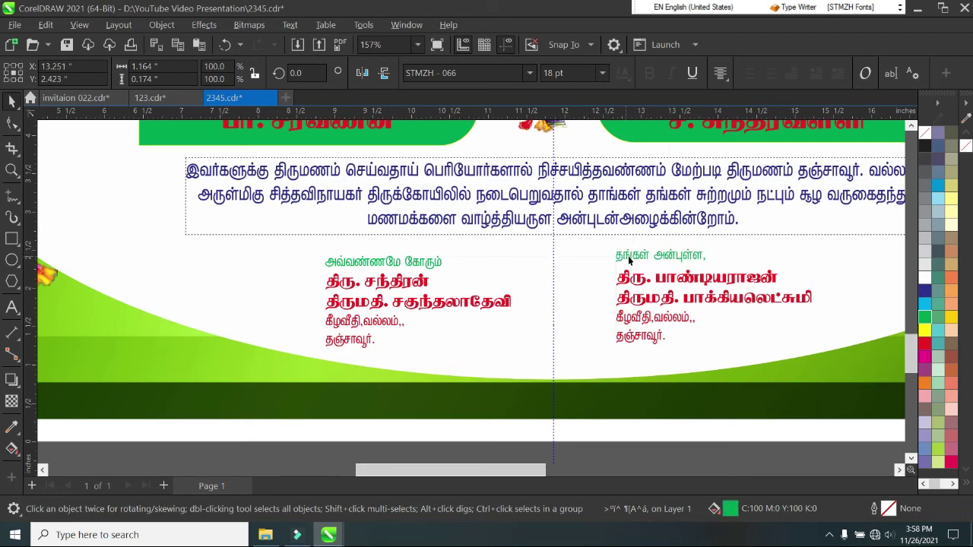
pyautogui.click(825, 282)
# Step: Set the venue phrase in the paragraph below the green panels to the STMZH - 024 font and colour it red
pyautogui.scroll(-3, 575, 298)
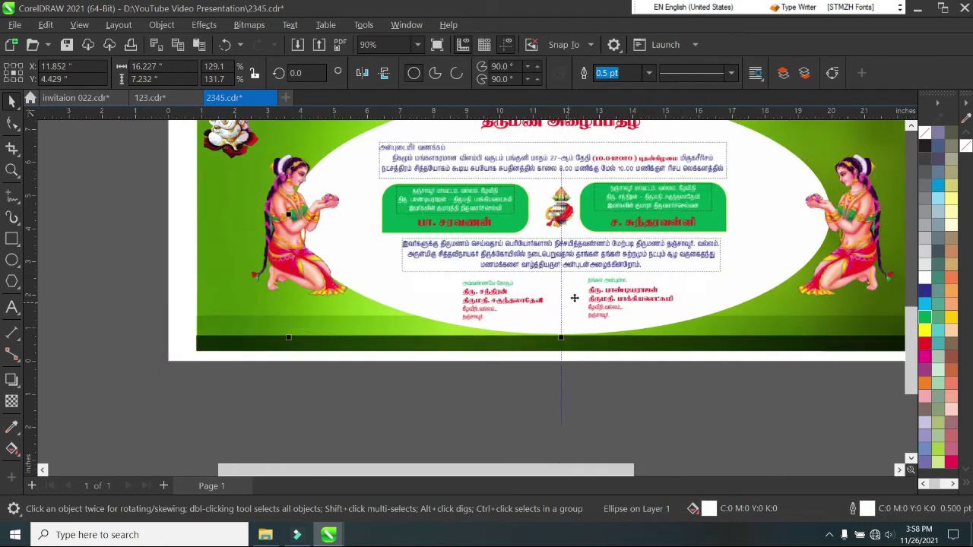
pyautogui.scroll(-2, 575, 298)
pyautogui.scroll(1, 651, 289)
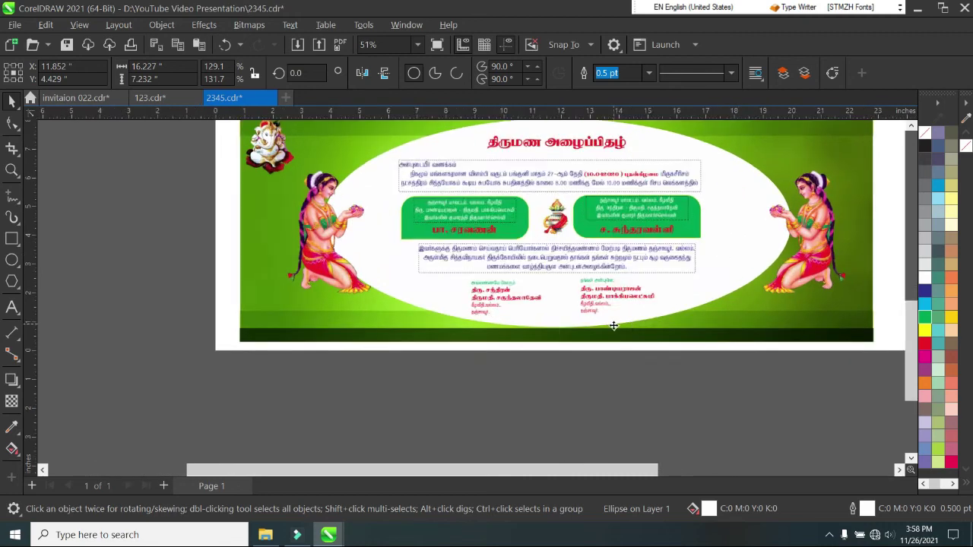
pyautogui.scroll(1, 614, 325)
pyautogui.scroll(1, 535, 319)
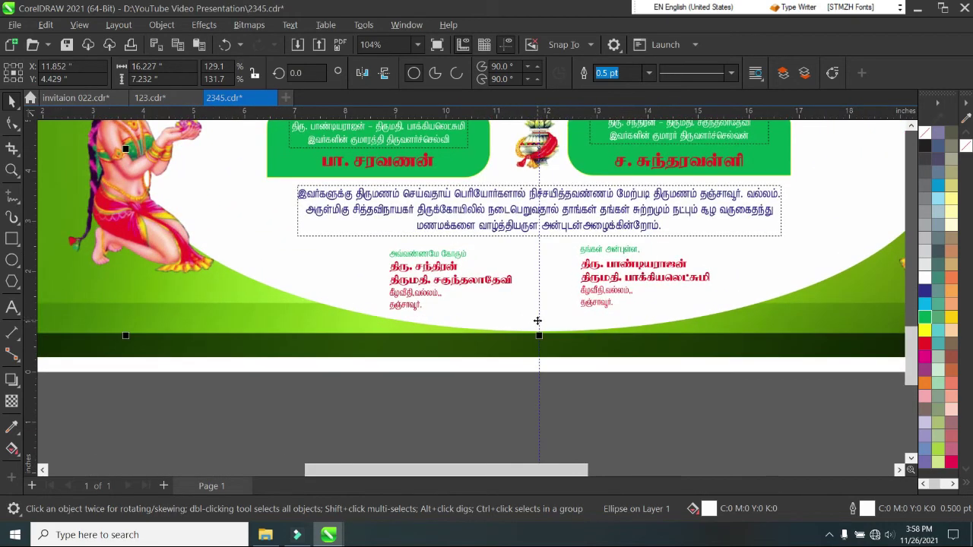
pyautogui.scroll(1, 627, 212)
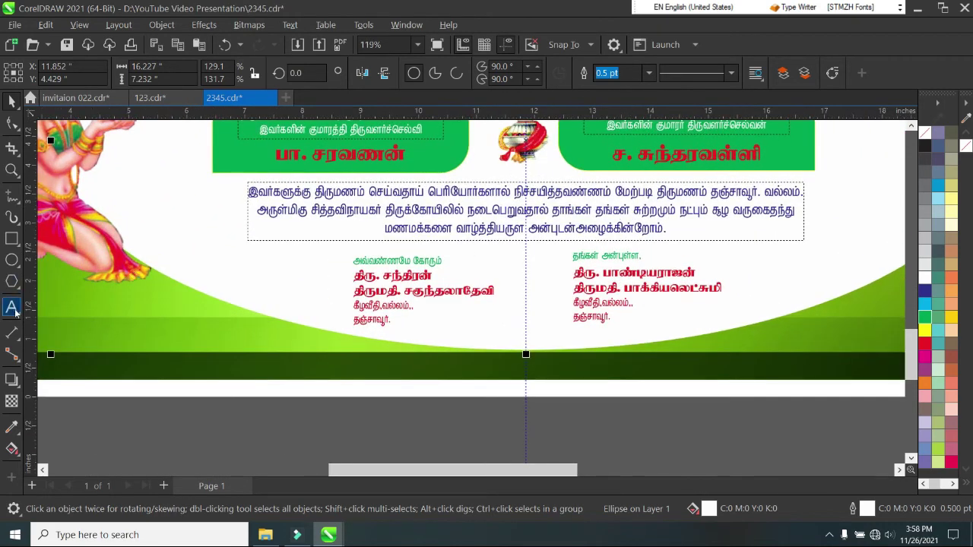
pyautogui.click(12, 307)
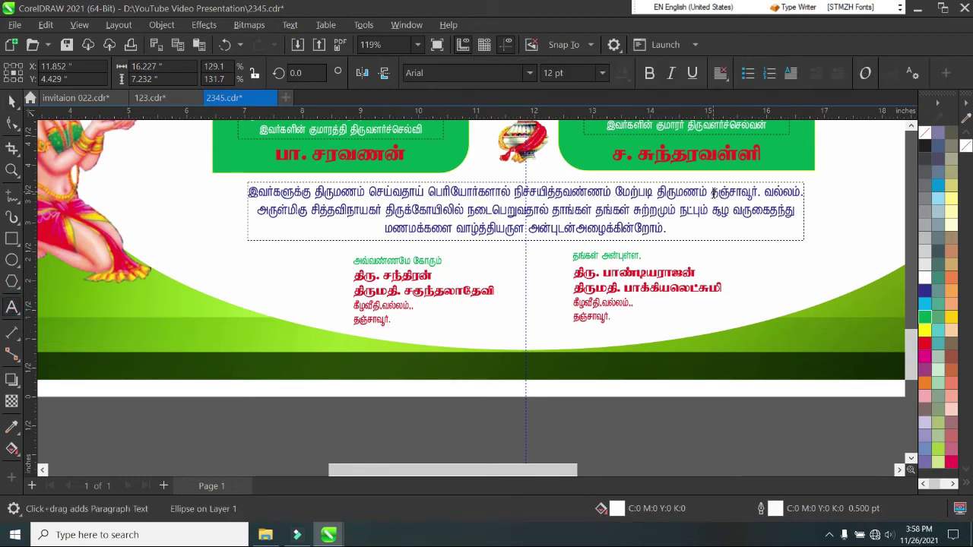
pyautogui.click(713, 192)
pyautogui.moveTo(713, 191); pyautogui.dragTo(467, 210)
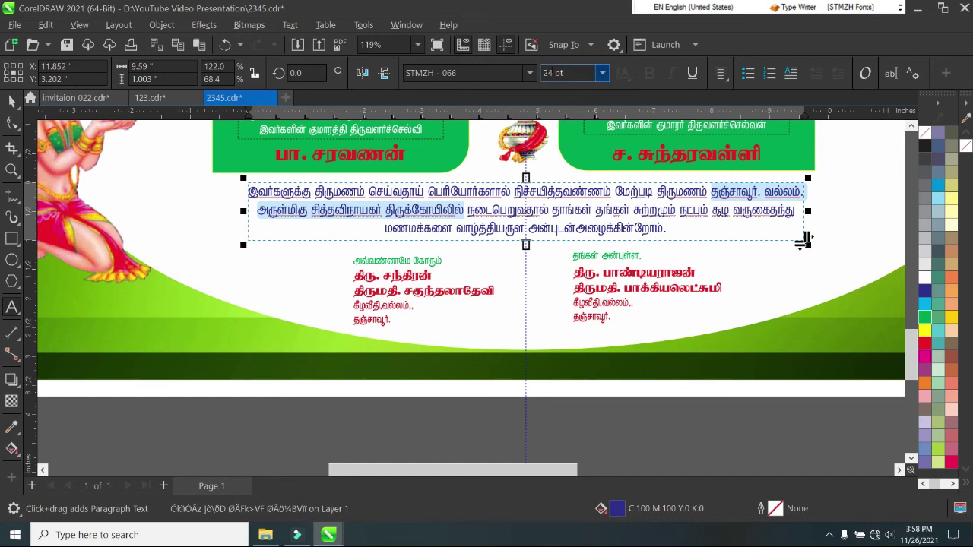
pyautogui.click(529, 73)
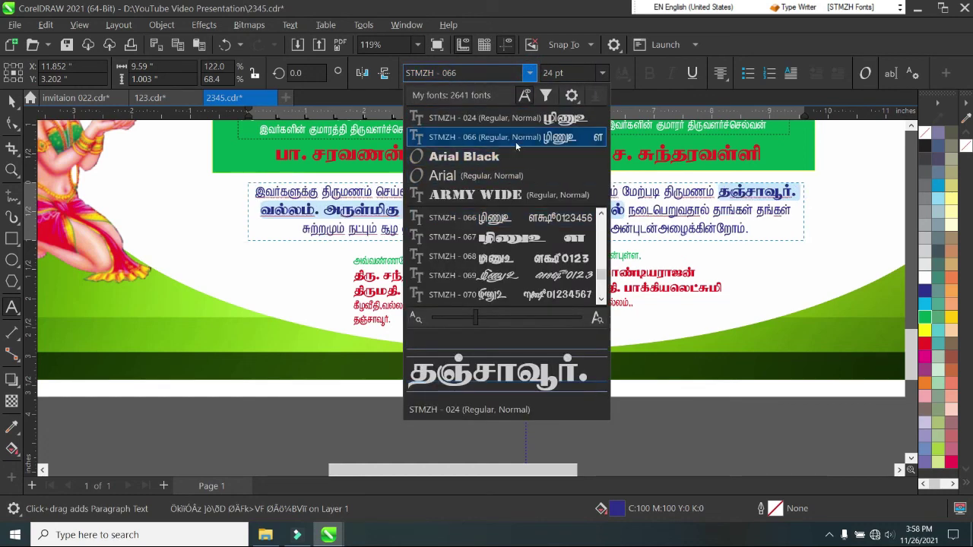
pyautogui.click(523, 122)
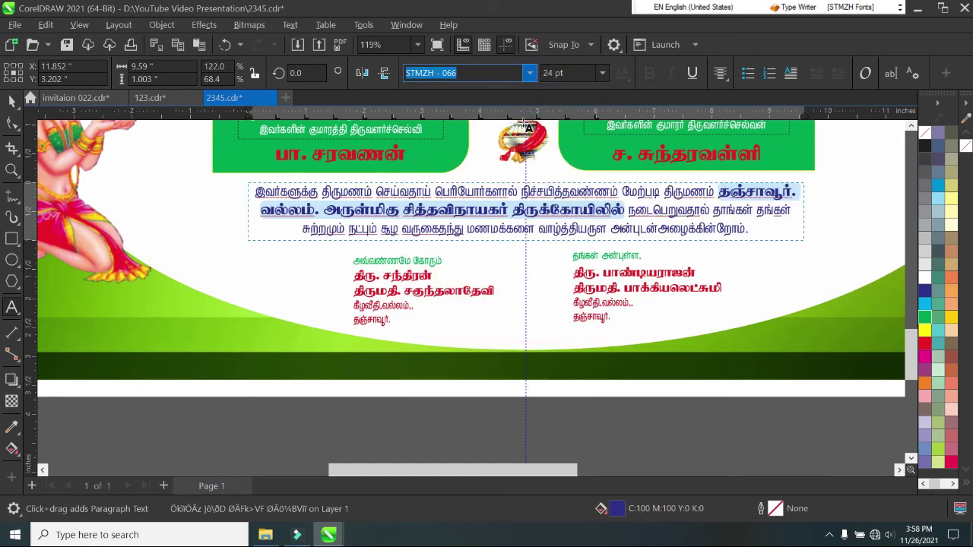
pyautogui.click(925, 343)
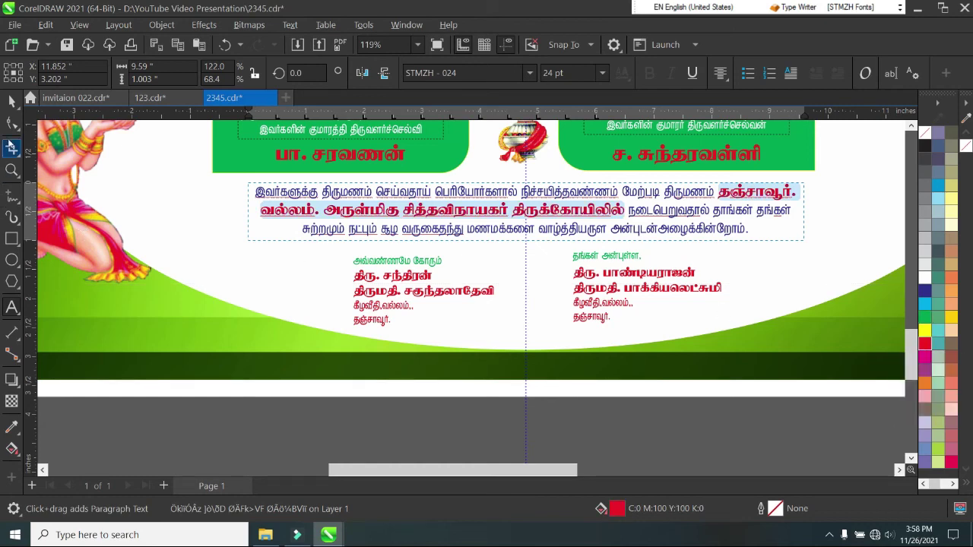
pyautogui.click(12, 101)
pyautogui.click(687, 413)
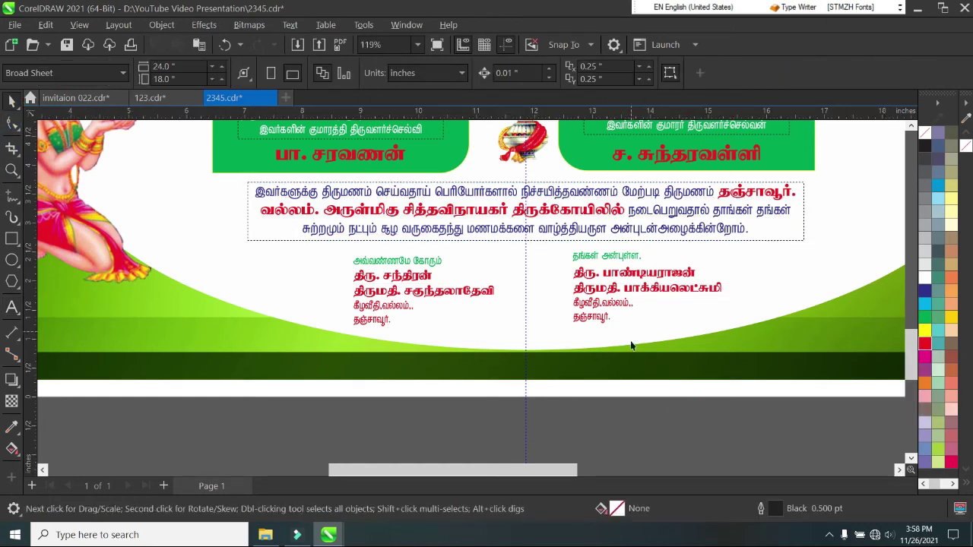
# Step: Copy the golden stepped fire altar from 123.cdr into 2345.cdr and place it between the two family blocks at the ellipse's bottom centre
pyautogui.scroll(-2, 669, 349)
pyautogui.scroll(1, 648, 323)
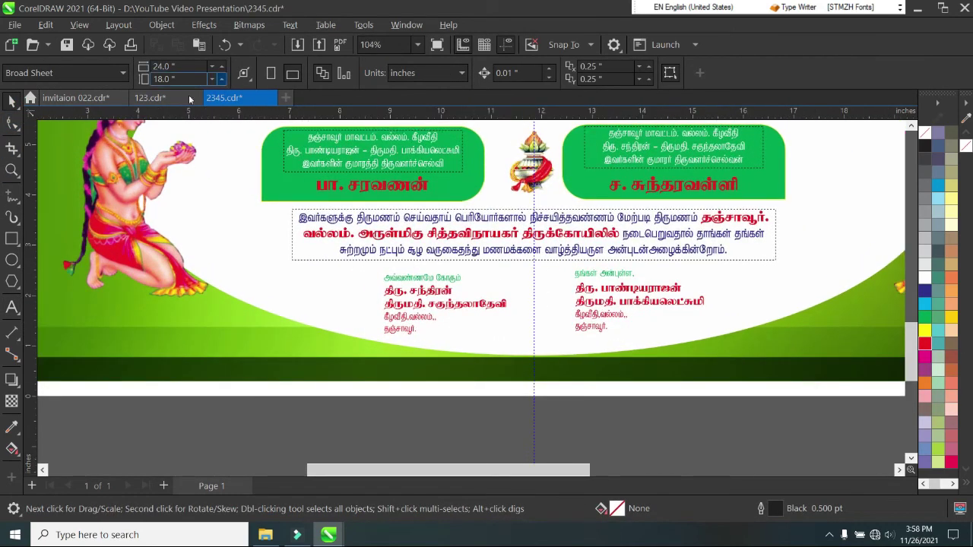
pyautogui.click(152, 97)
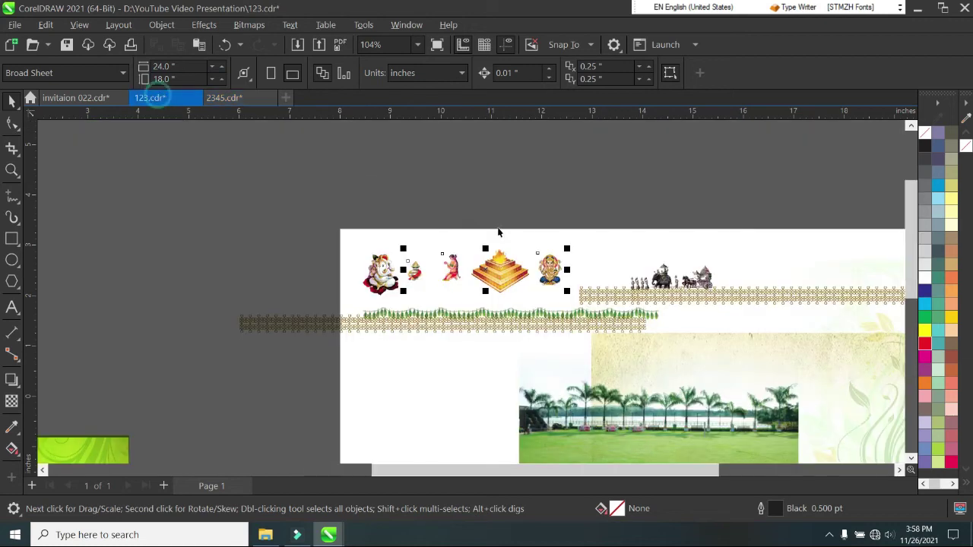
pyautogui.click(520, 296)
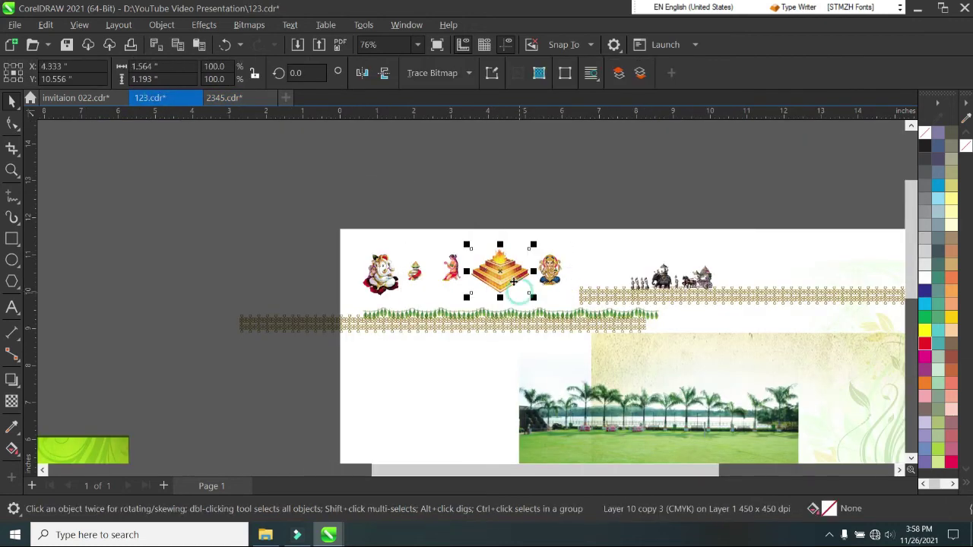
pyautogui.click(728, 288)
pyautogui.click(508, 284)
pyautogui.click(249, 99)
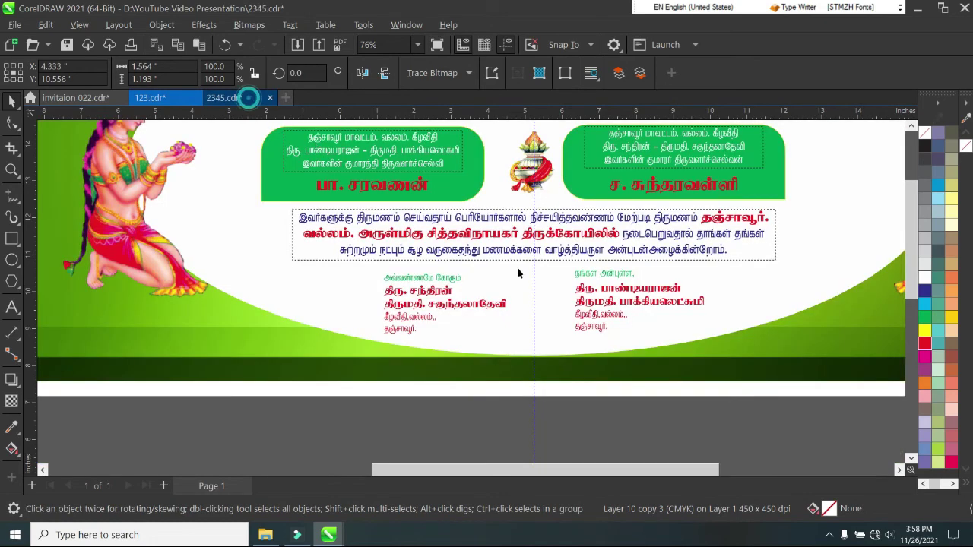
pyautogui.click(560, 327)
pyautogui.scroll(-4, 550, 304)
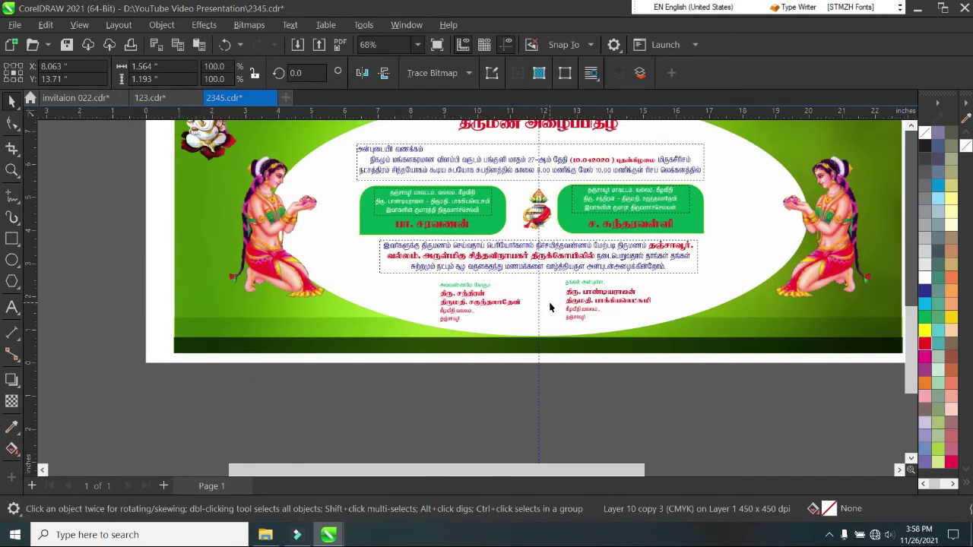
# Step: Copy the ornamental border strip from 123.cdr into 2345.cdr and place it at the inside page's top edge, starting from the left
pyautogui.click(149, 98)
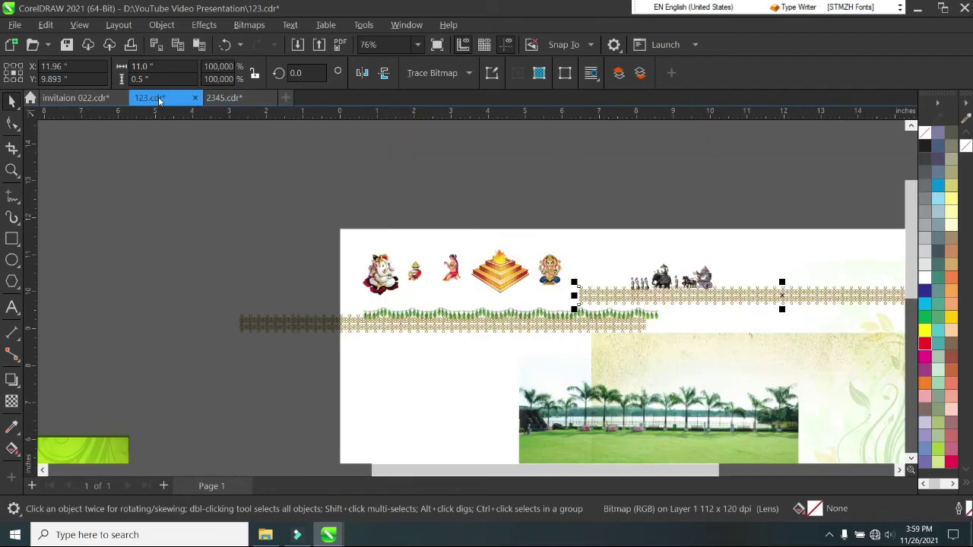
pyautogui.click(209, 98)
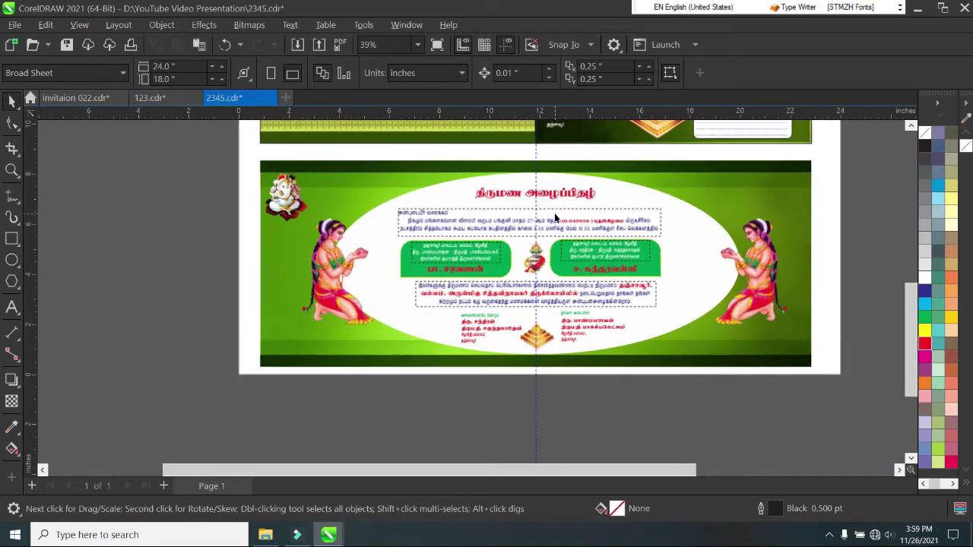
pyautogui.click(556, 213)
pyautogui.scroll(-3, 578, 165)
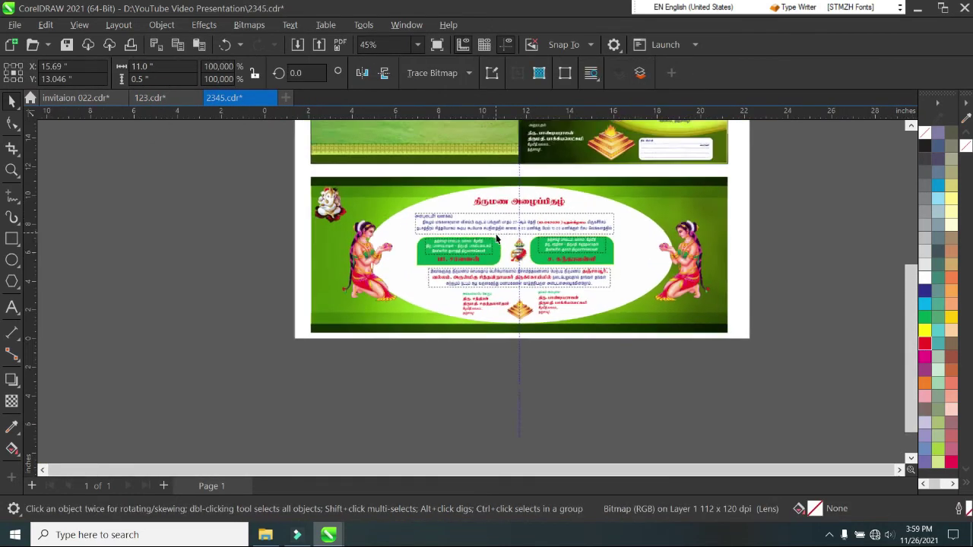
pyautogui.moveTo(600, 136); pyautogui.dragTo(471, 202)
# Step: Lower the border strip just below the inside page's dark upper band and stretch it across the full page width, about 21.9 inches
pyautogui.scroll(3, 471, 202)
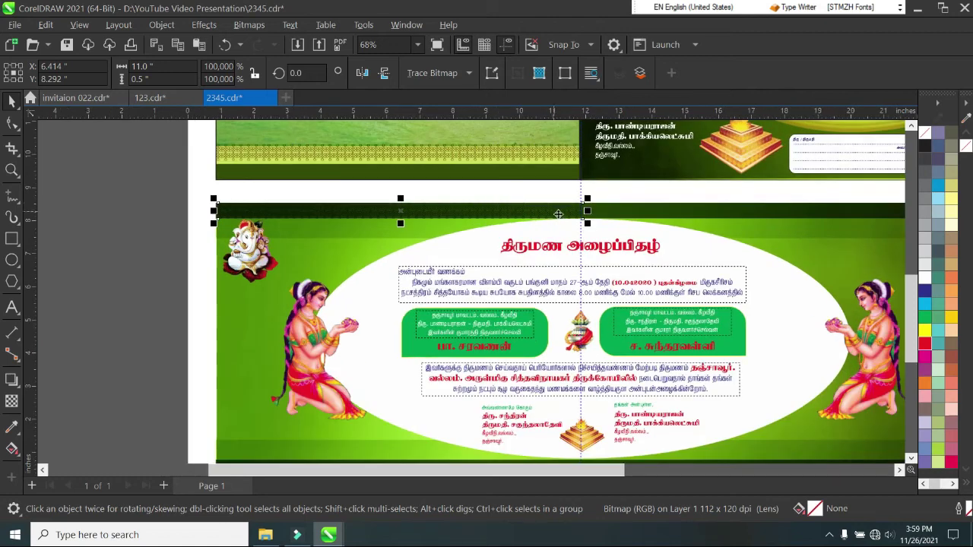
pyautogui.moveTo(564, 214); pyautogui.dragTo(837, 238)
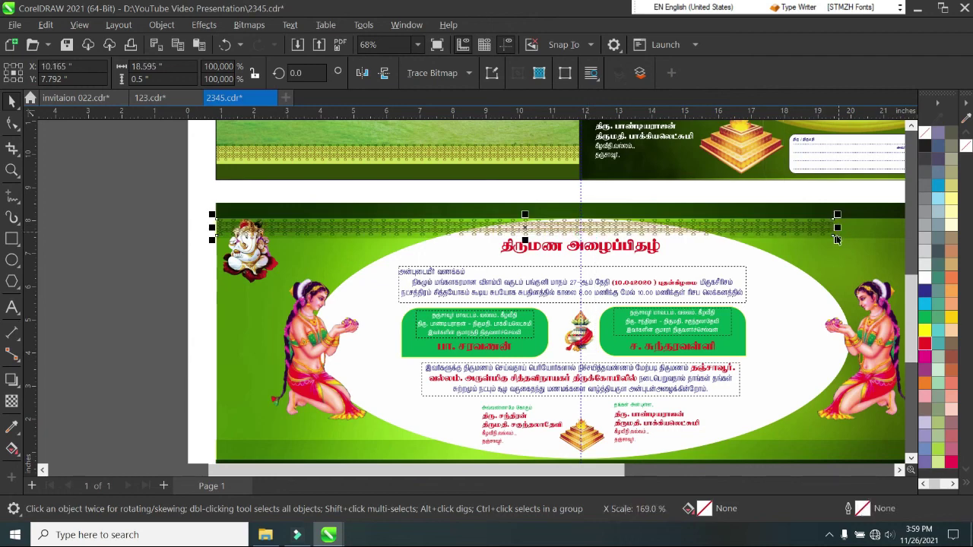
pyautogui.click(641, 471)
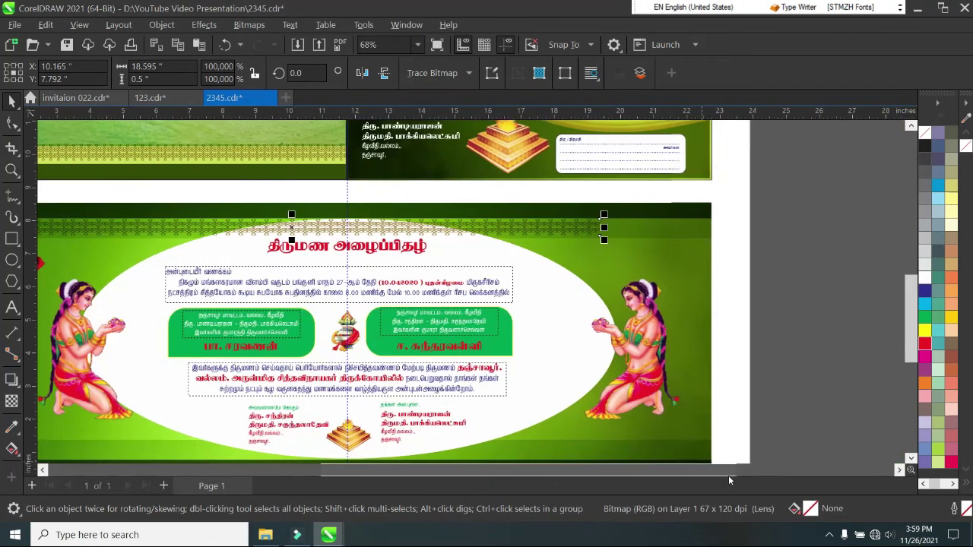
pyautogui.moveTo(605, 228); pyautogui.dragTo(713, 227)
pyautogui.scroll(-1, 707, 298)
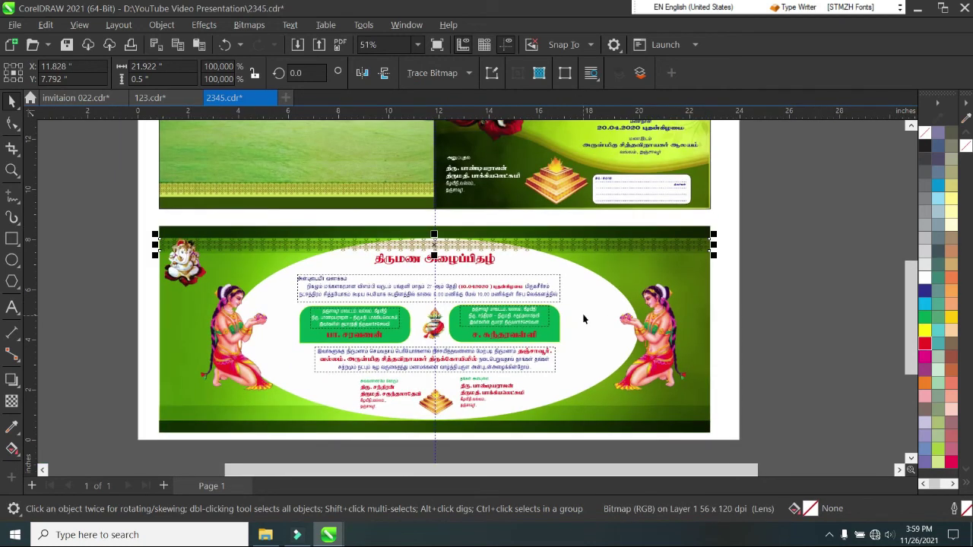
# Step: Place the stretched border strip behind the inside page's white ellipse
pyautogui.click(820, 285)
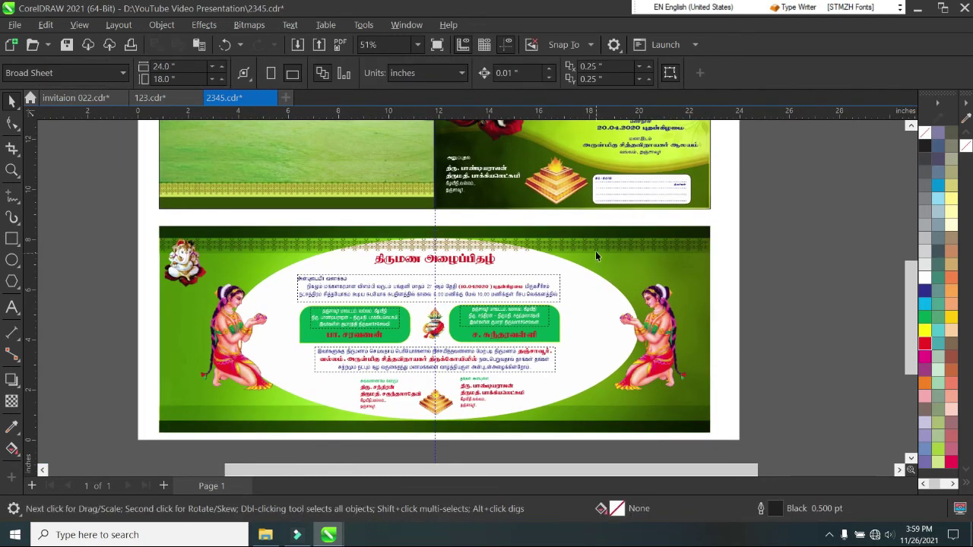
pyautogui.click(596, 256)
pyautogui.rightClick(603, 245)
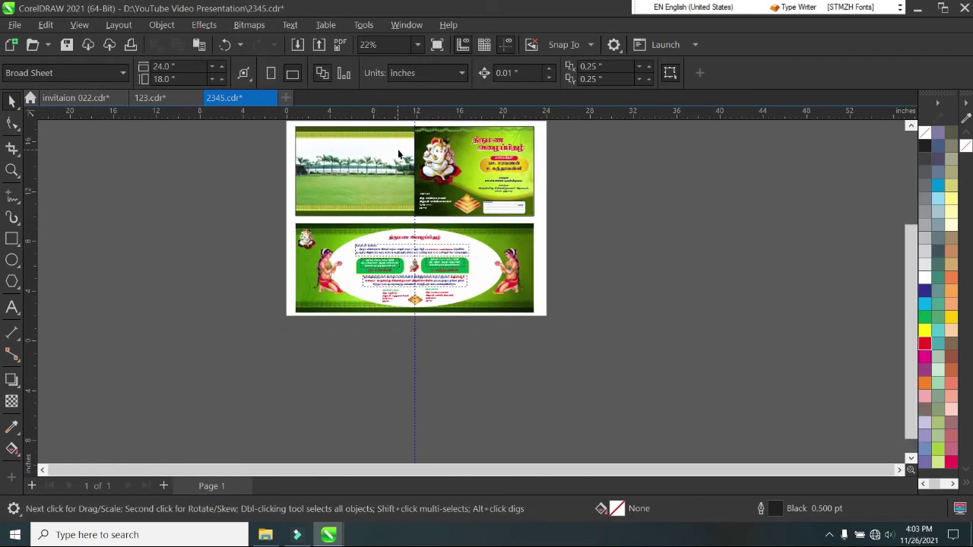
# Step: Examine the card's outer spread, with its landscape back and Ganesha front cover, and the inside page's complete layout
pyautogui.scroll(2, 414, 155)
pyautogui.scroll(1, 522, 180)
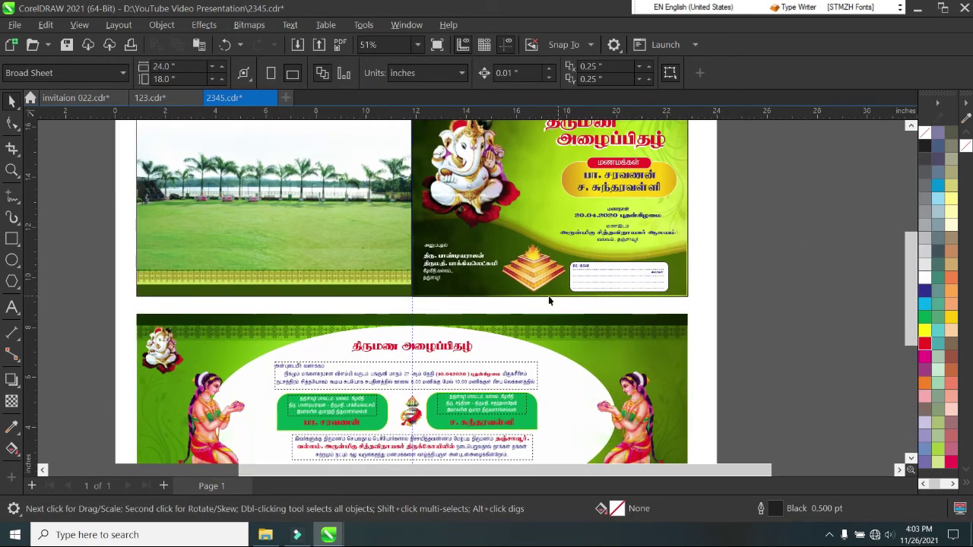
pyautogui.scroll(1, 548, 301)
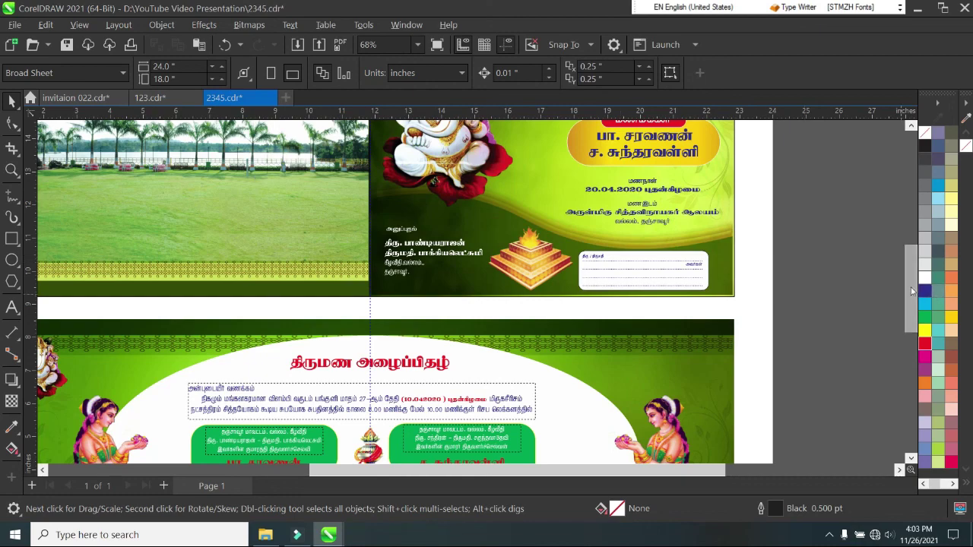
pyautogui.moveTo(910, 289); pyautogui.dragTo(910, 269)
pyautogui.scroll(1, 745, 247)
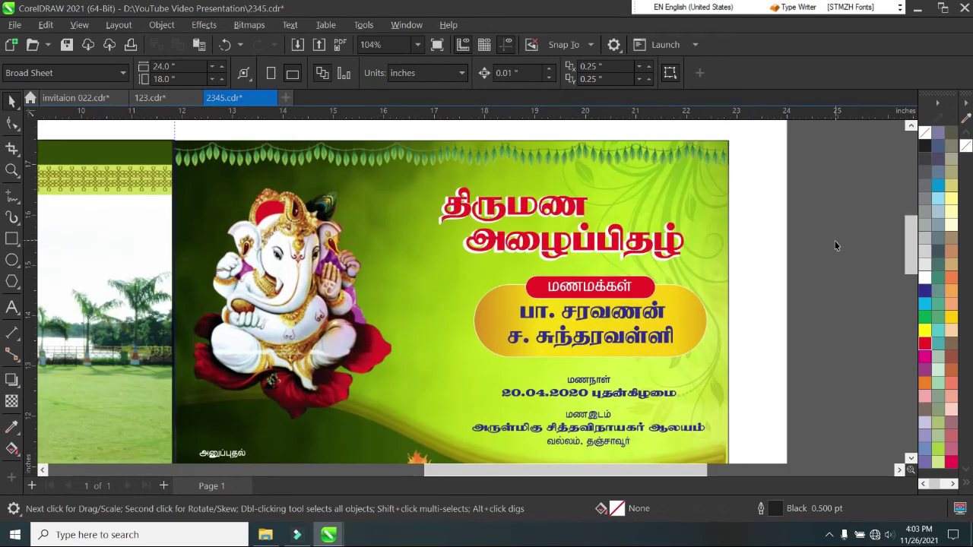
pyautogui.scroll(-2, 918, 250)
pyautogui.scroll(-3, 918, 249)
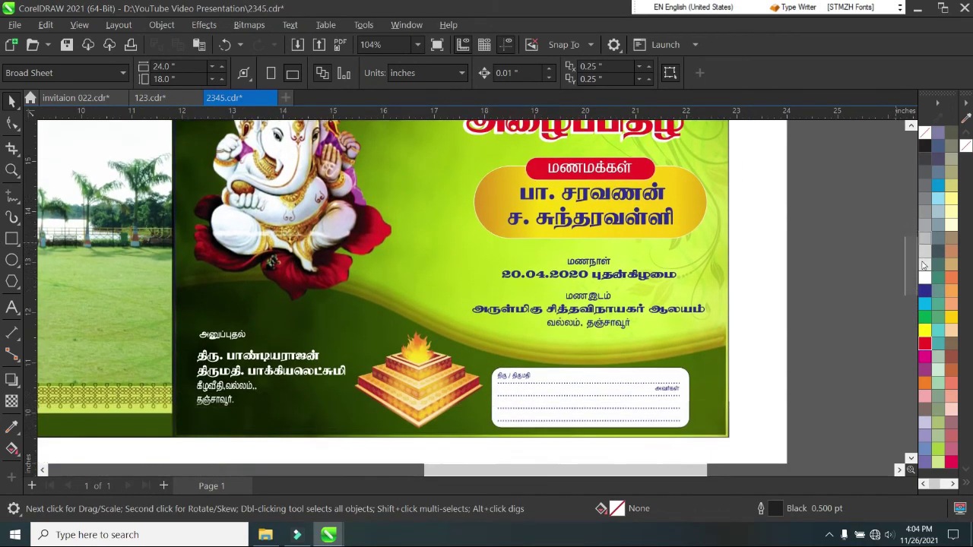
pyautogui.scroll(3, 920, 250)
pyautogui.scroll(-2, 923, 251)
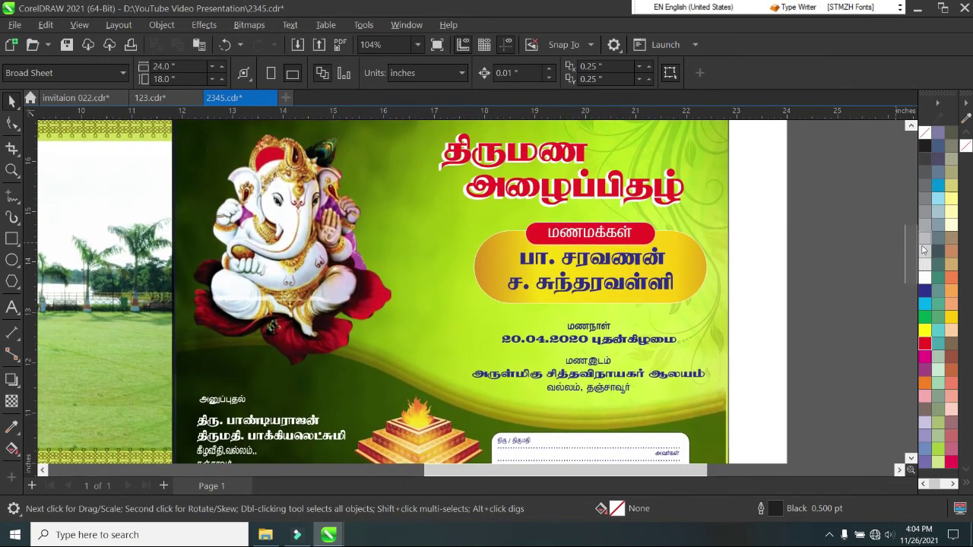
pyautogui.moveTo(641, 477); pyautogui.dragTo(542, 467)
pyautogui.scroll(-1, 501, 383)
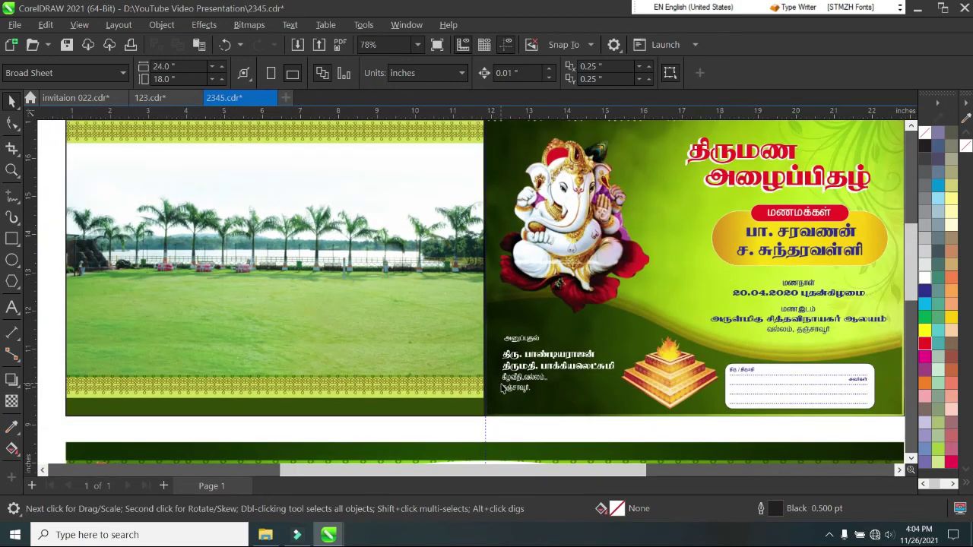
pyautogui.scroll(-1, 282, 283)
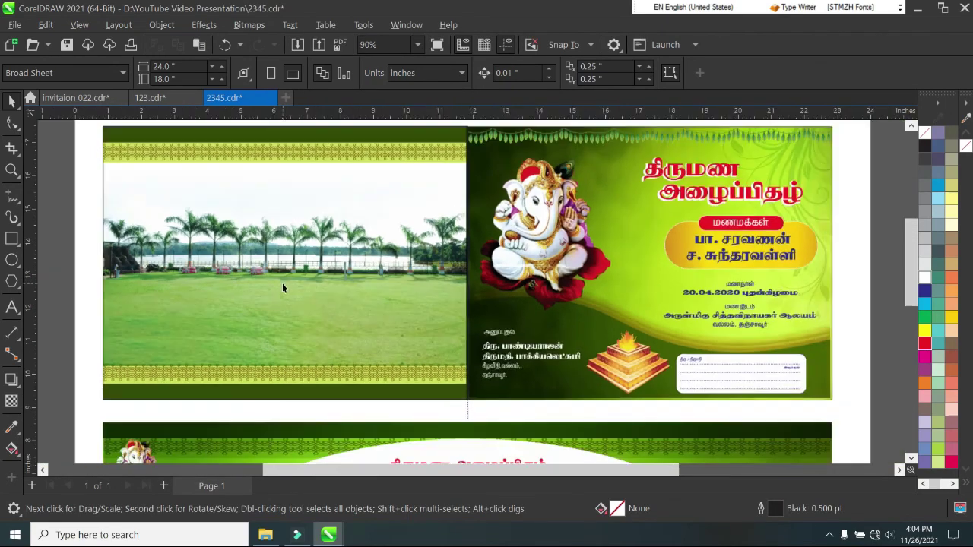
pyautogui.moveTo(911, 251); pyautogui.dragTo(919, 319)
pyautogui.scroll(3, 472, 282)
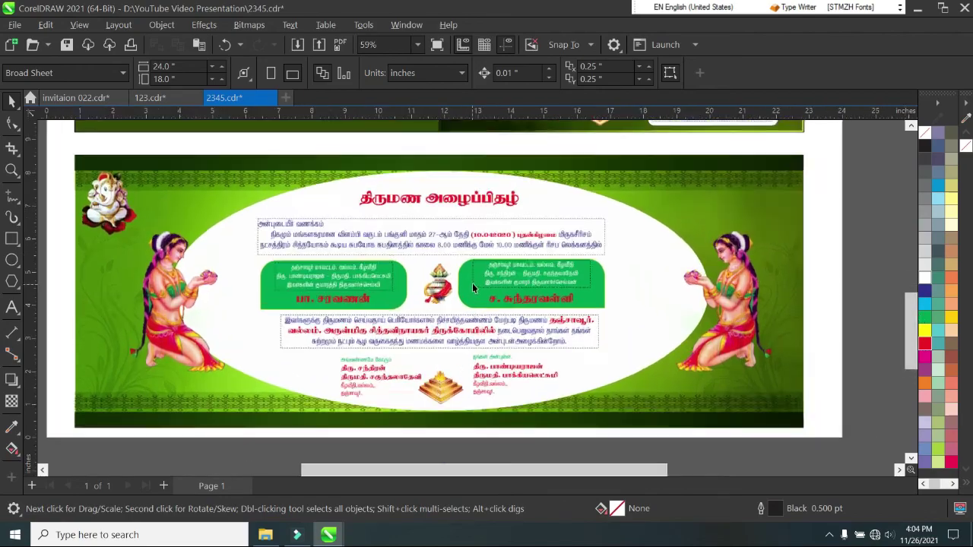